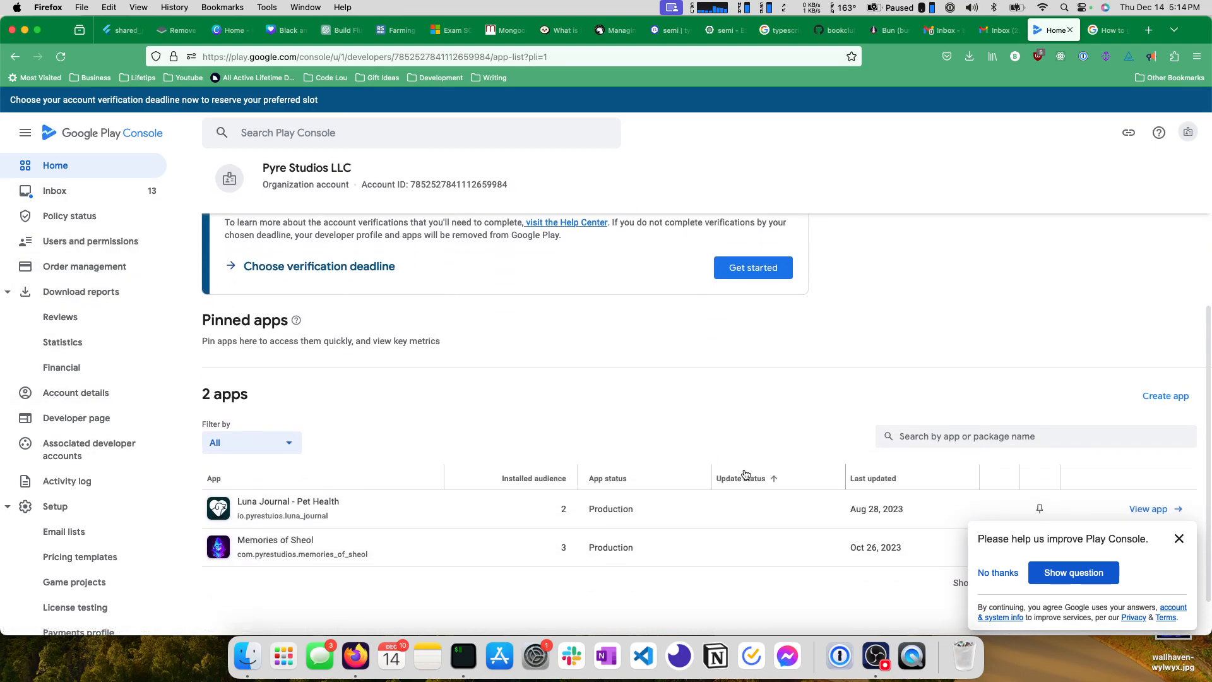
# Start creating a new app from the developer account's app list and name it Philosopher's Stone.
pyautogui.click(1178, 539)
pyautogui.scroll(-2, 590, 398)
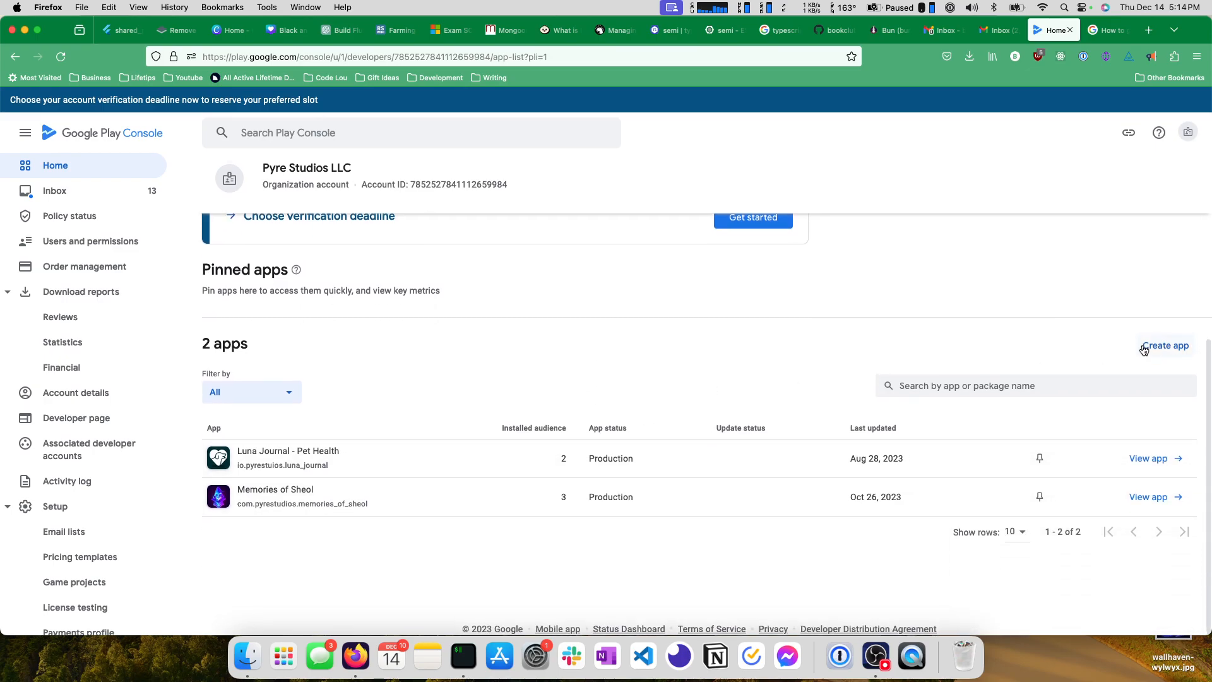
pyautogui.click(1155, 350)
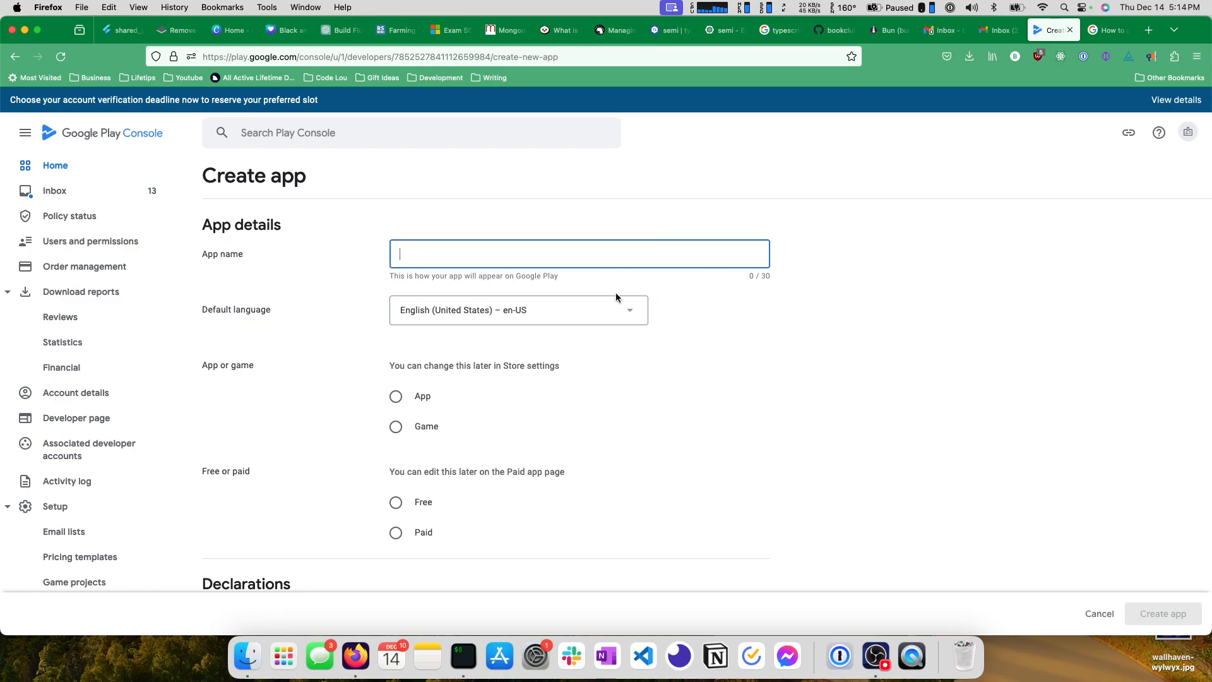
pyautogui.write("Philosopher's Stone")
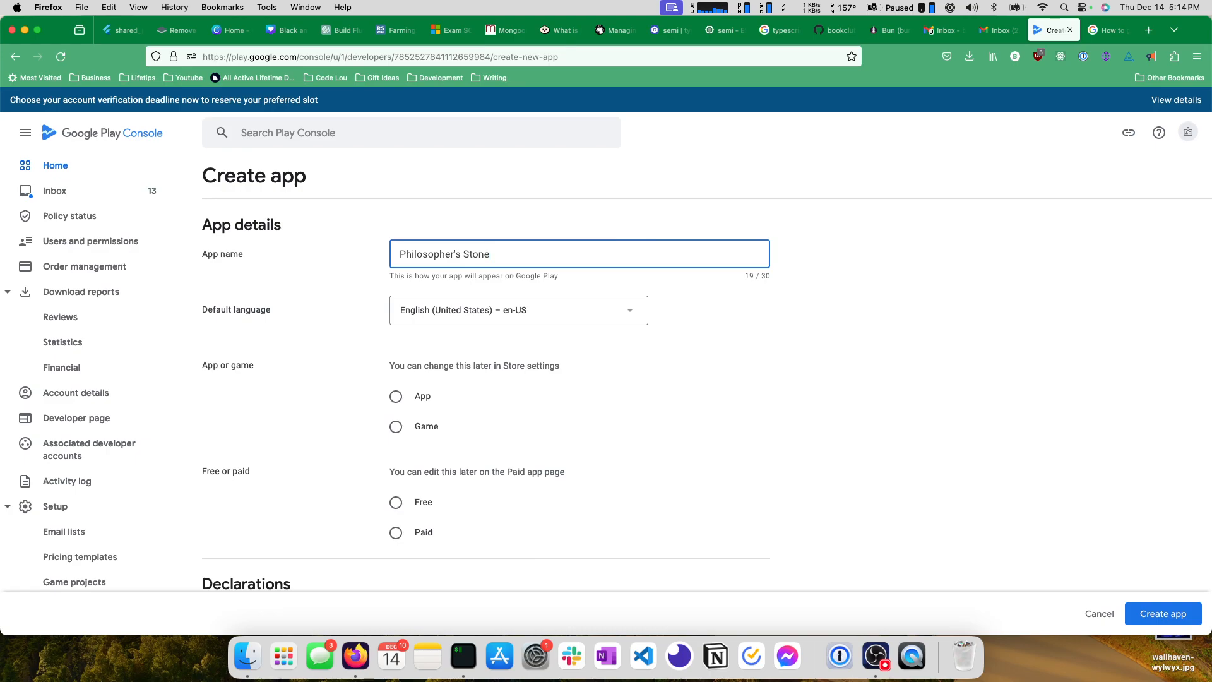
# Classify the new entry as an App rather than a game and set it as Paid.
pyautogui.click(409, 408)
pyautogui.scroll(-2, 404, 353)
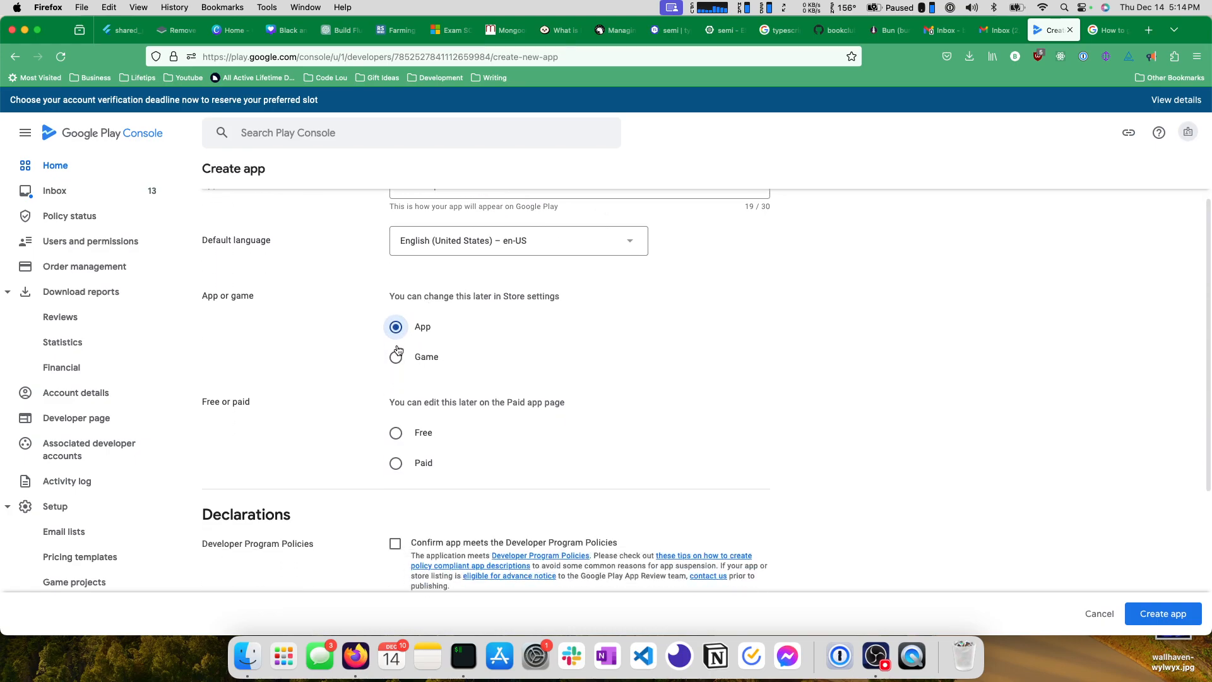
pyautogui.click(394, 433)
pyautogui.click(396, 464)
# Accept both declarations: compliance with the Developer Program Policies and the US export laws.
pyautogui.scroll(-2, 517, 385)
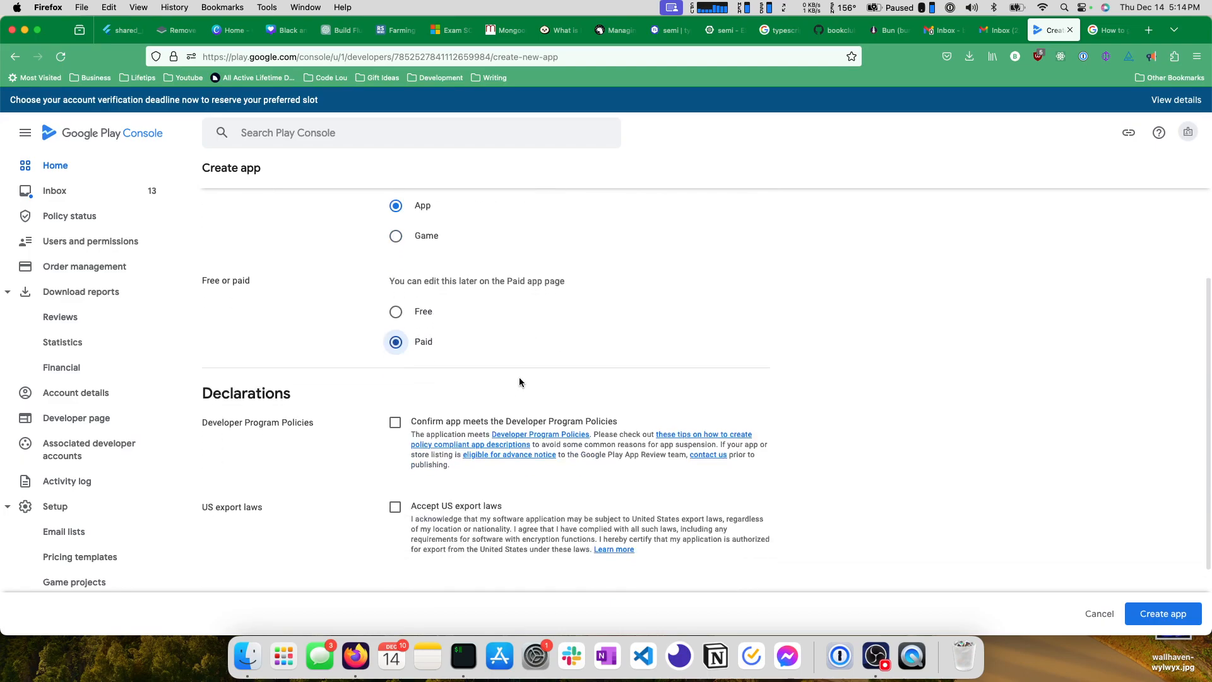
pyautogui.click(396, 423)
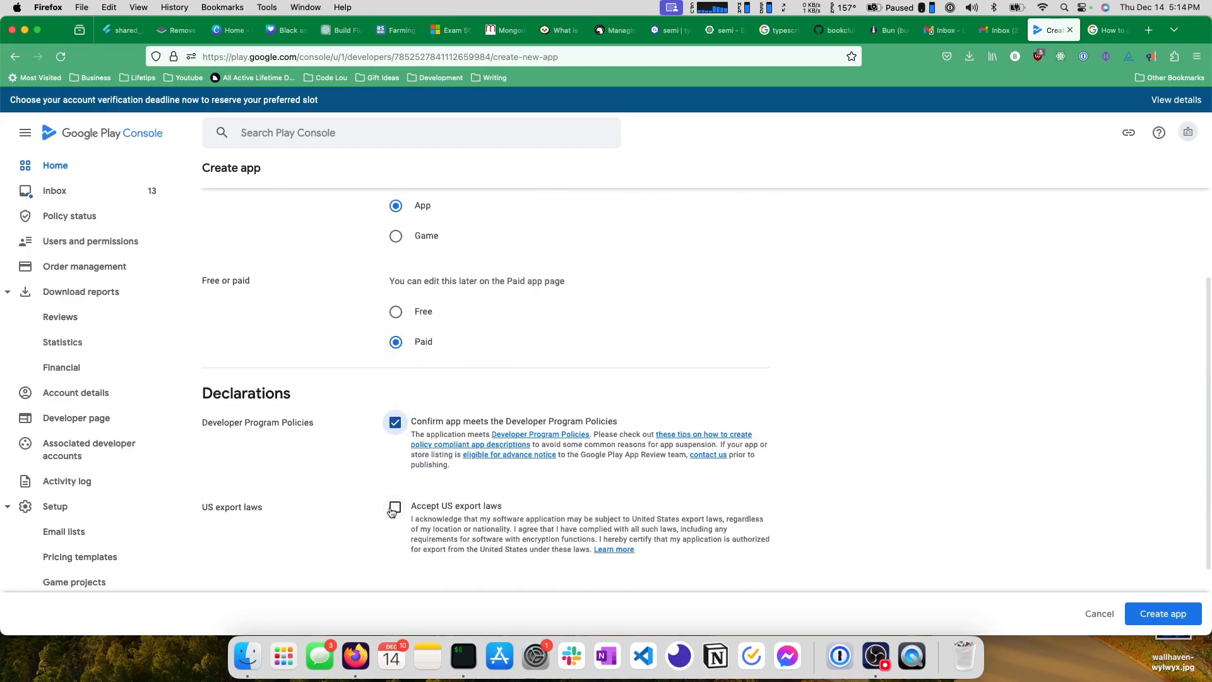
pyautogui.scroll(-1, 453, 442)
pyautogui.scroll(-1, 453, 442)
pyautogui.click(395, 431)
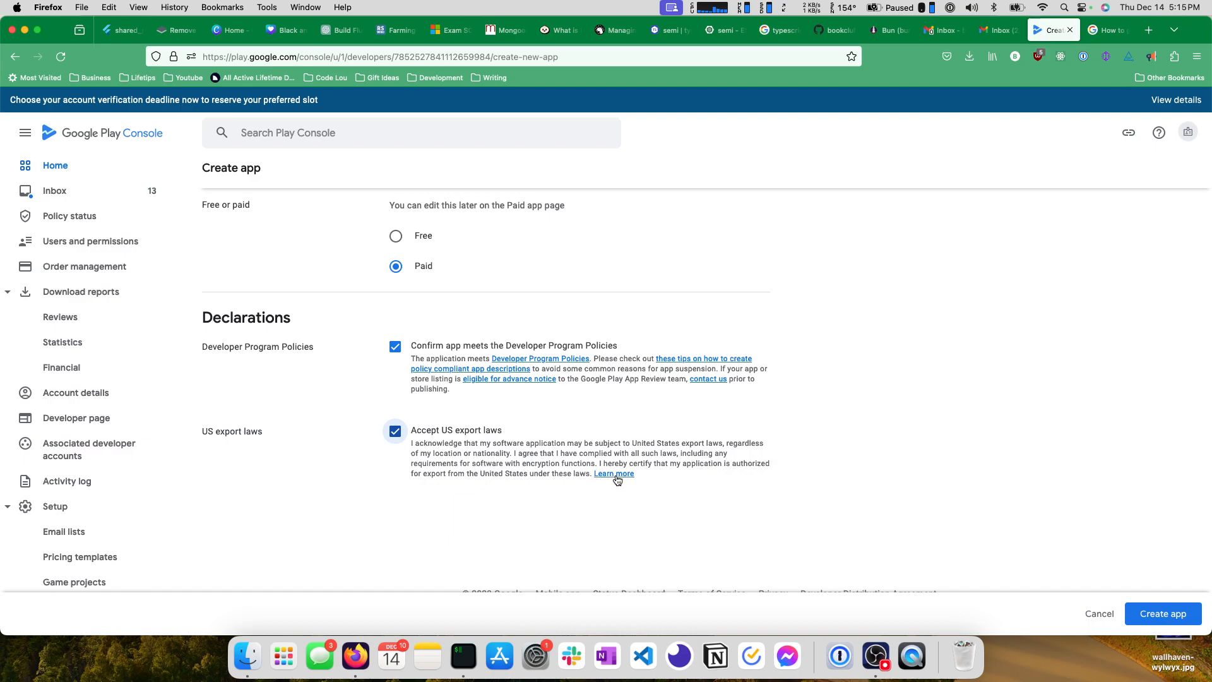
# Review the completed app details and declarations, and create the app.
pyautogui.scroll(-1, 467, 439)
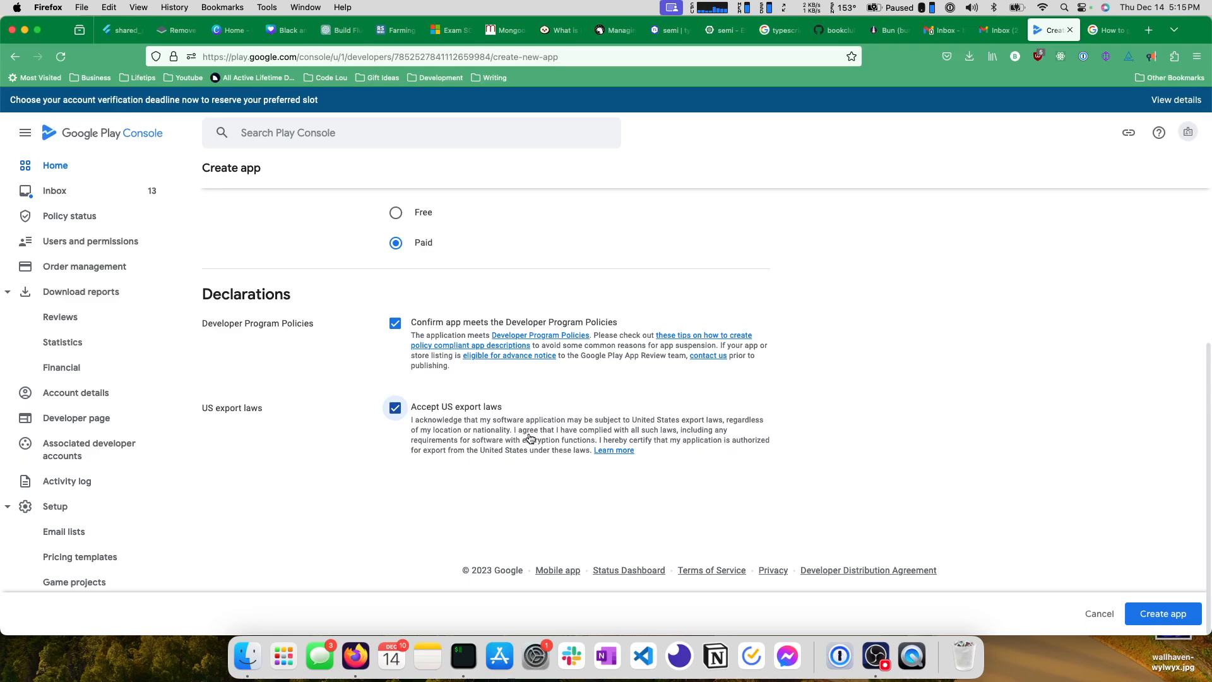
pyautogui.scroll(2, 529, 443)
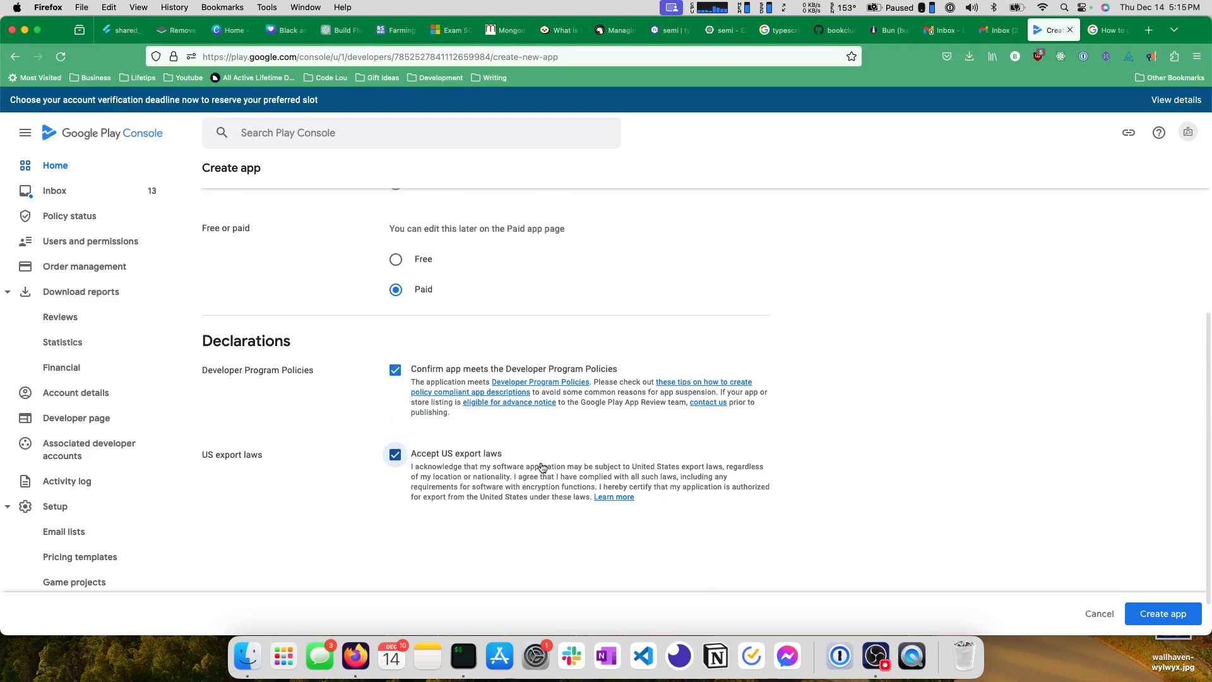
pyautogui.scroll(10, 546, 467)
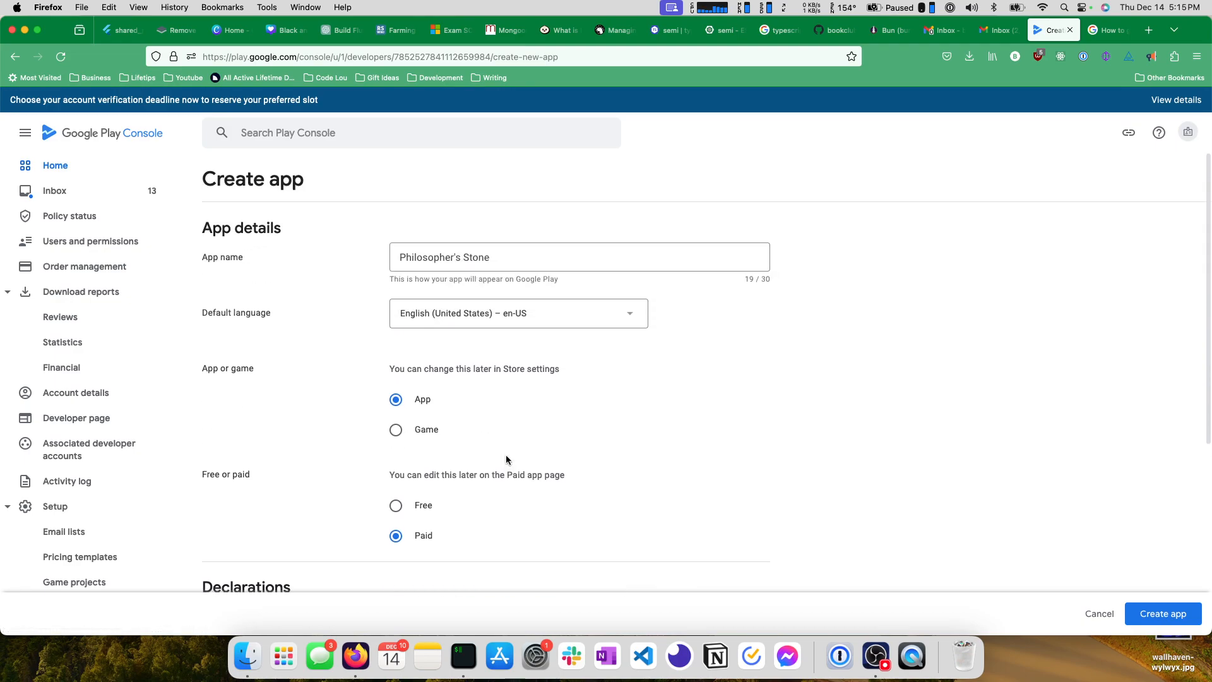
pyautogui.scroll(-10, 505, 459)
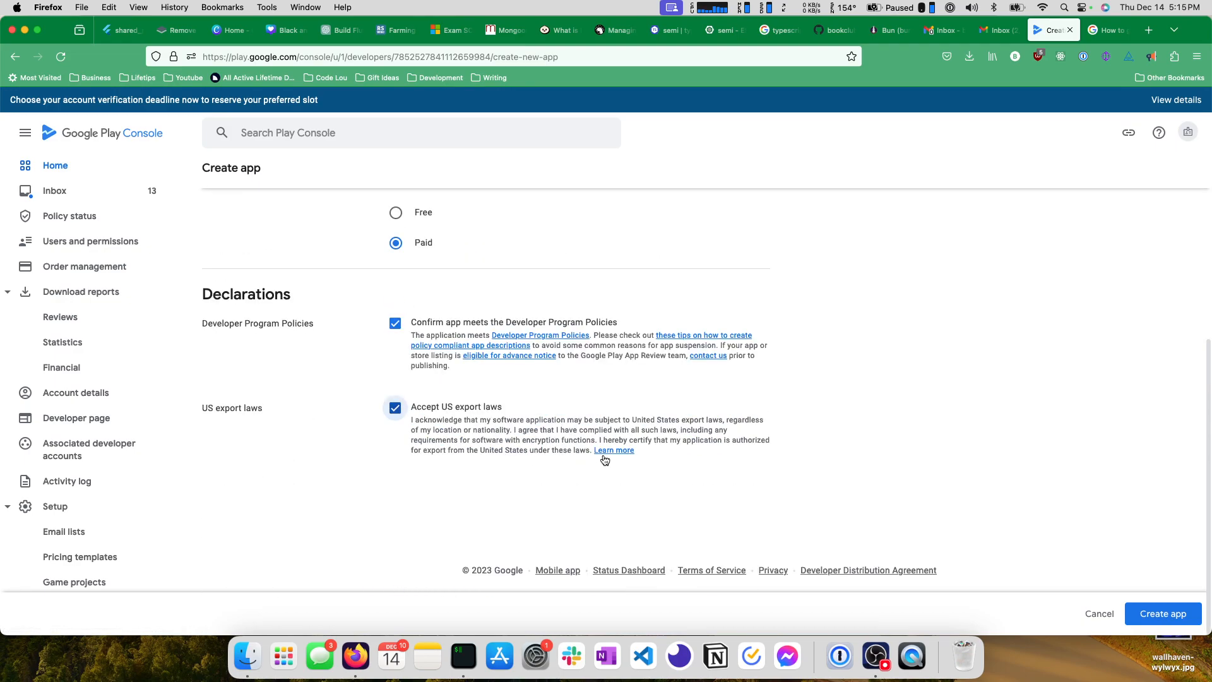
pyautogui.click(1143, 612)
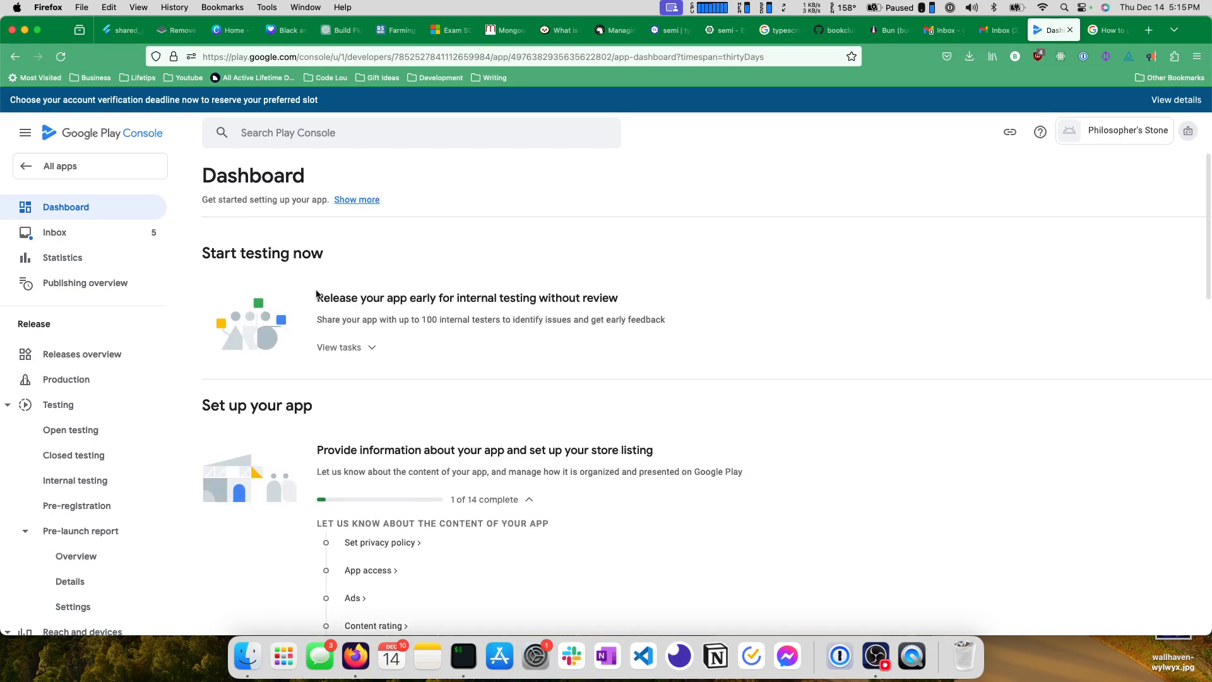
# Expand the internal testing tasks on the app dashboard and open the tester selection for the internal testing track.
pyautogui.scroll(-1, 354, 271)
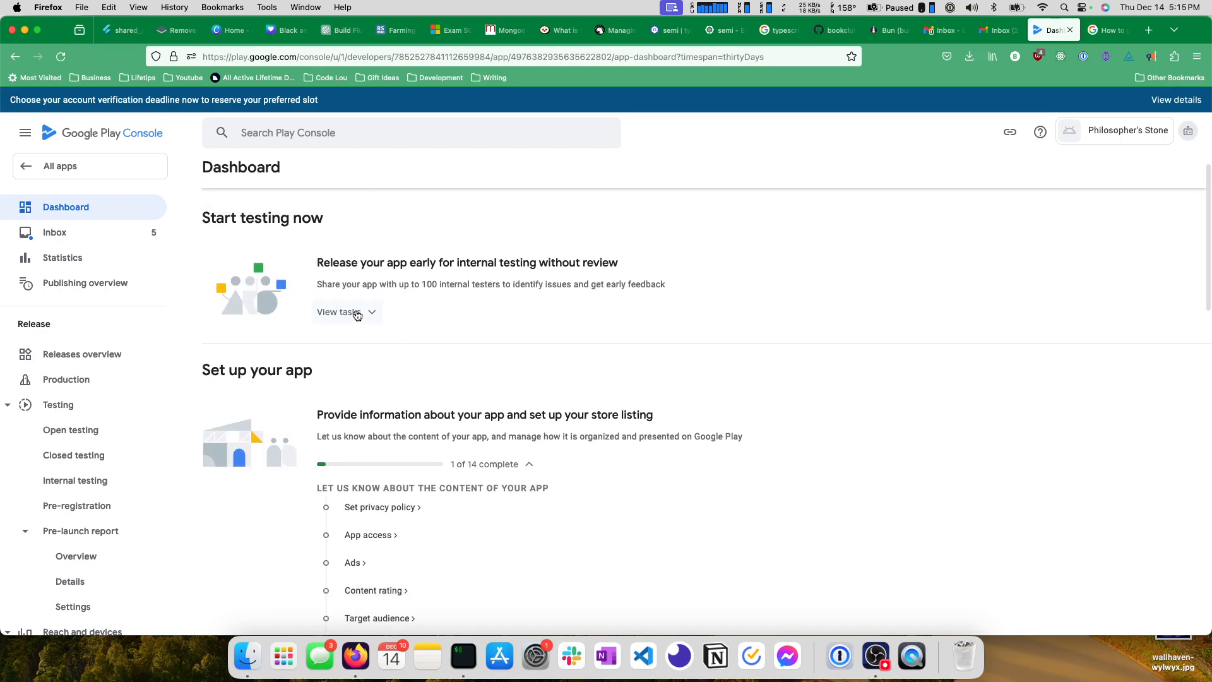
pyautogui.tripleClick(398, 285)
pyautogui.click(416, 287)
pyautogui.scroll(-1, 417, 285)
pyautogui.click(373, 281)
pyautogui.click(375, 310)
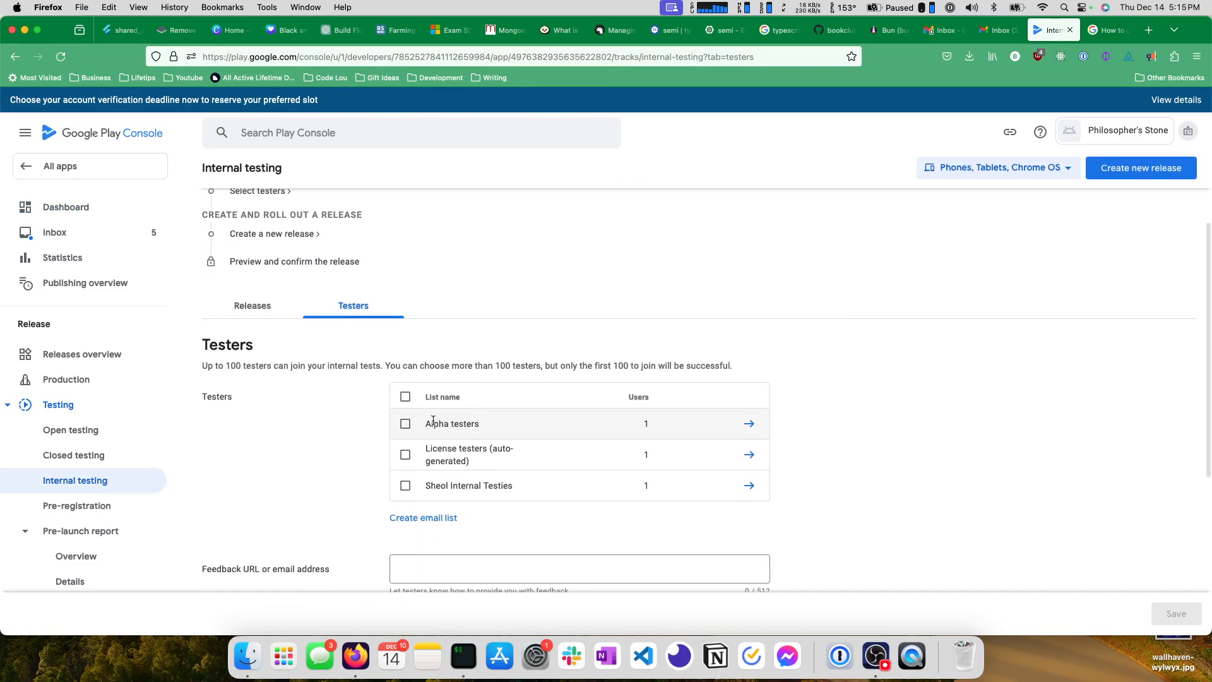
# Inspect the Alpha testers email list and the form for creating a new email list, closing each without changes.
pyautogui.click(748, 423)
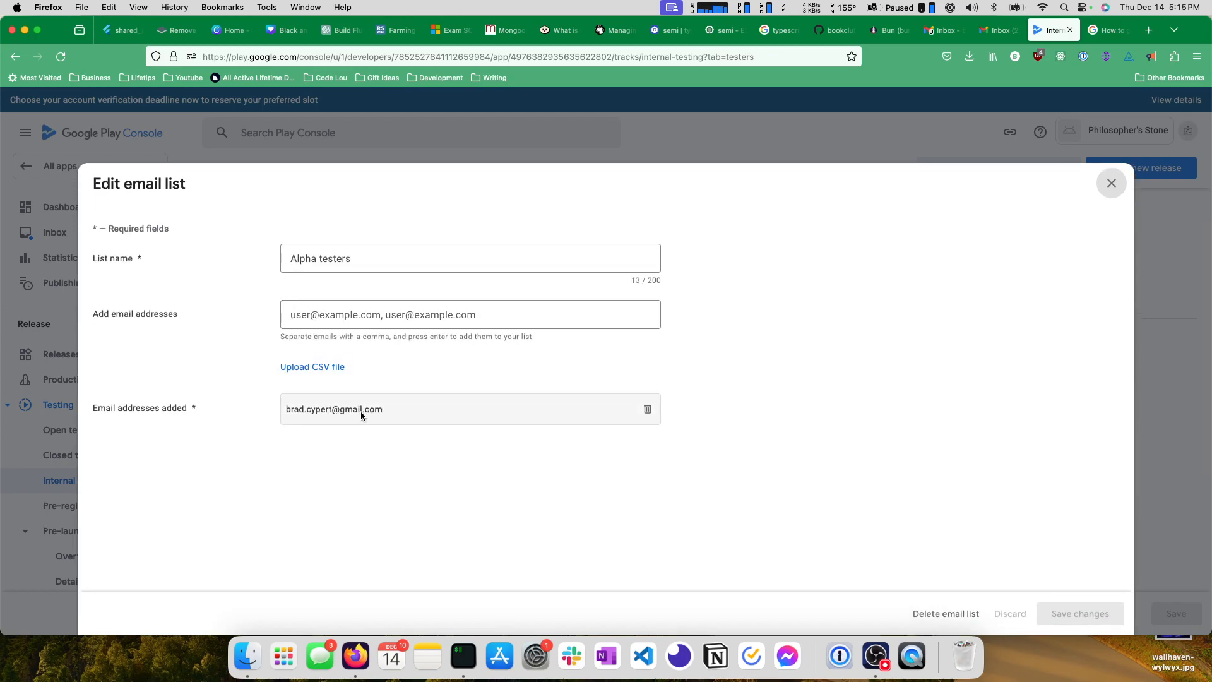
pyautogui.click(311, 141)
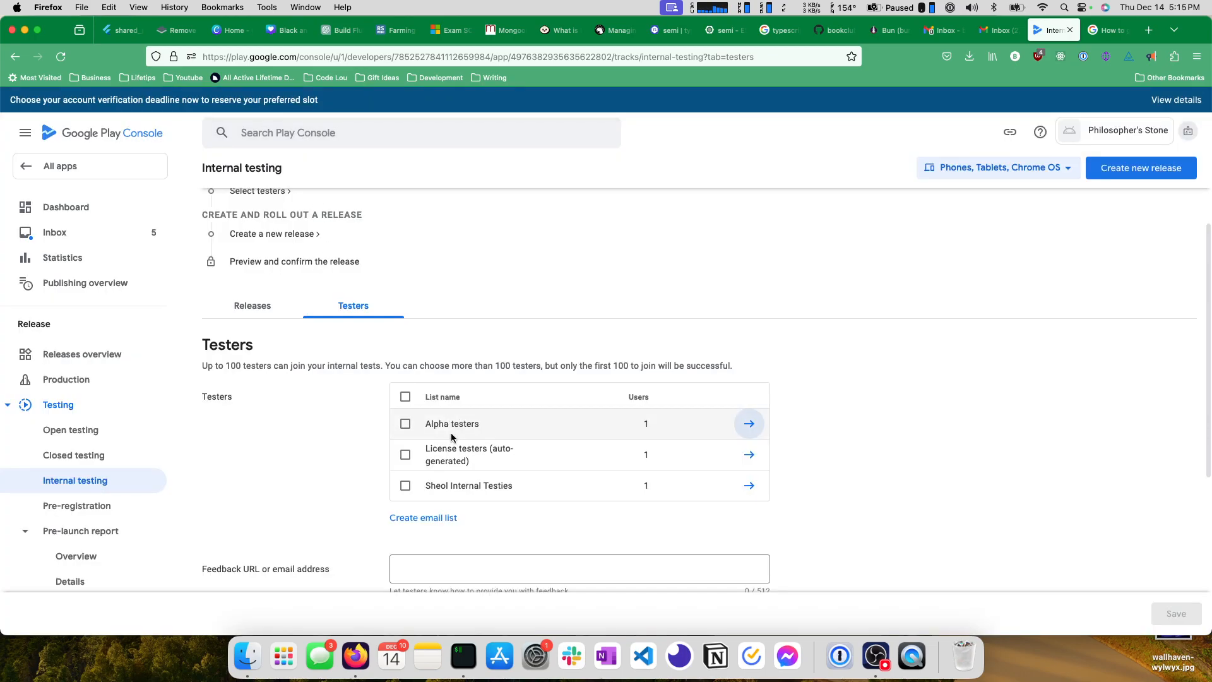
pyautogui.scroll(-2, 452, 437)
pyautogui.click(422, 484)
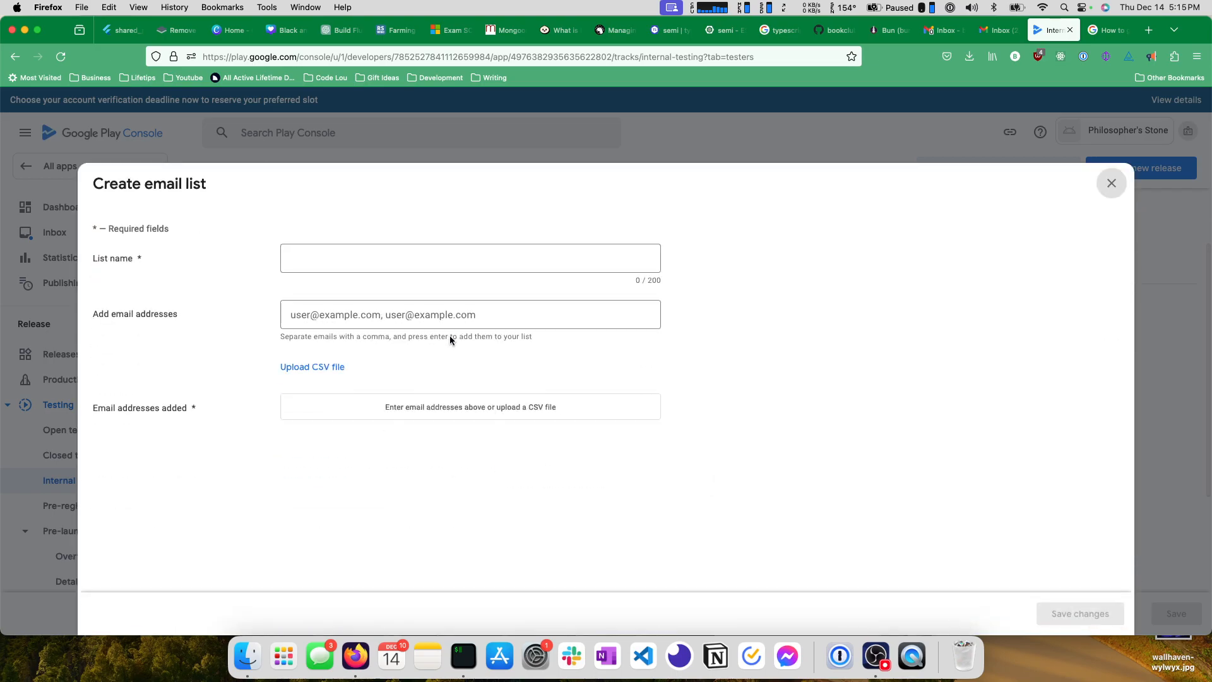
pyautogui.click(390, 135)
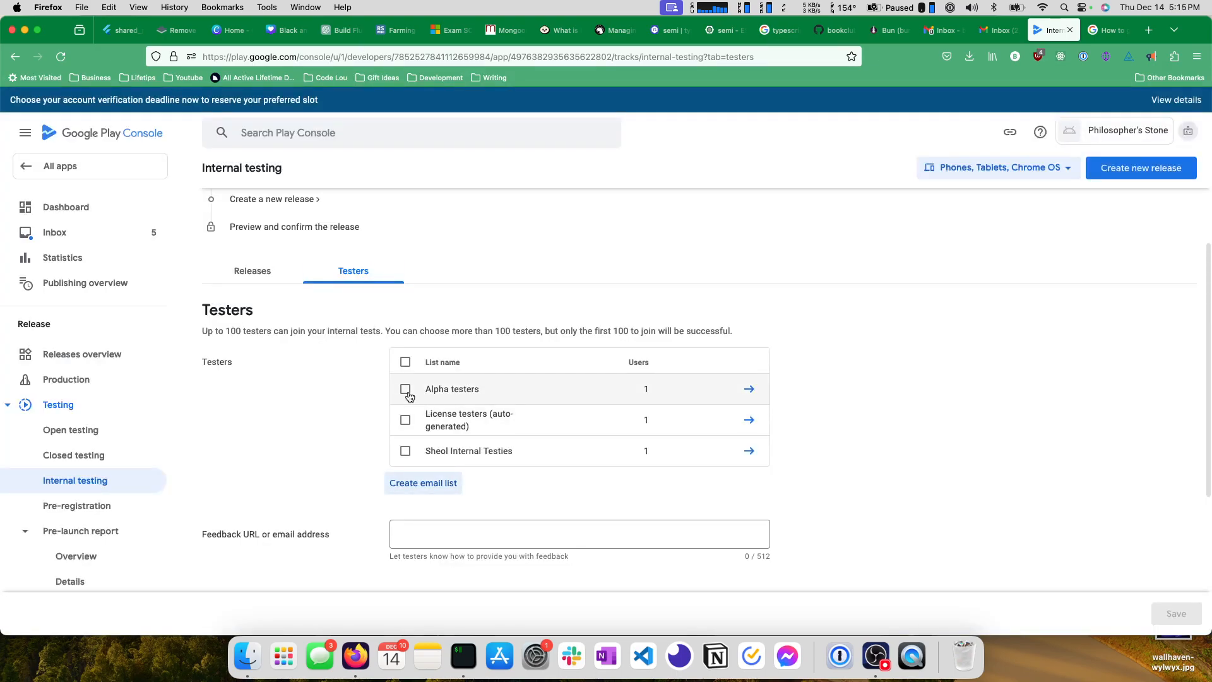
# Assign the Alpha testers list to internal testing, enter the feedback email address, and save the tester settings.
pyautogui.click(405, 387)
pyautogui.scroll(-3, 422, 401)
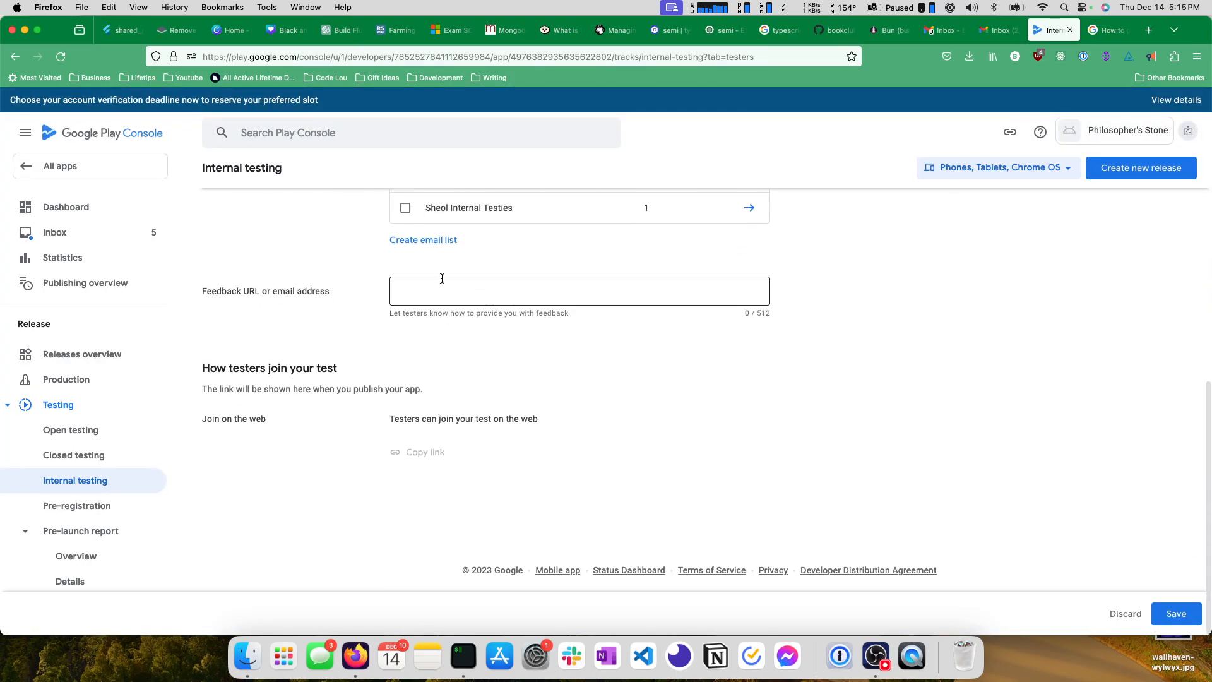
pyautogui.scroll(2, 436, 291)
pyautogui.click(421, 420)
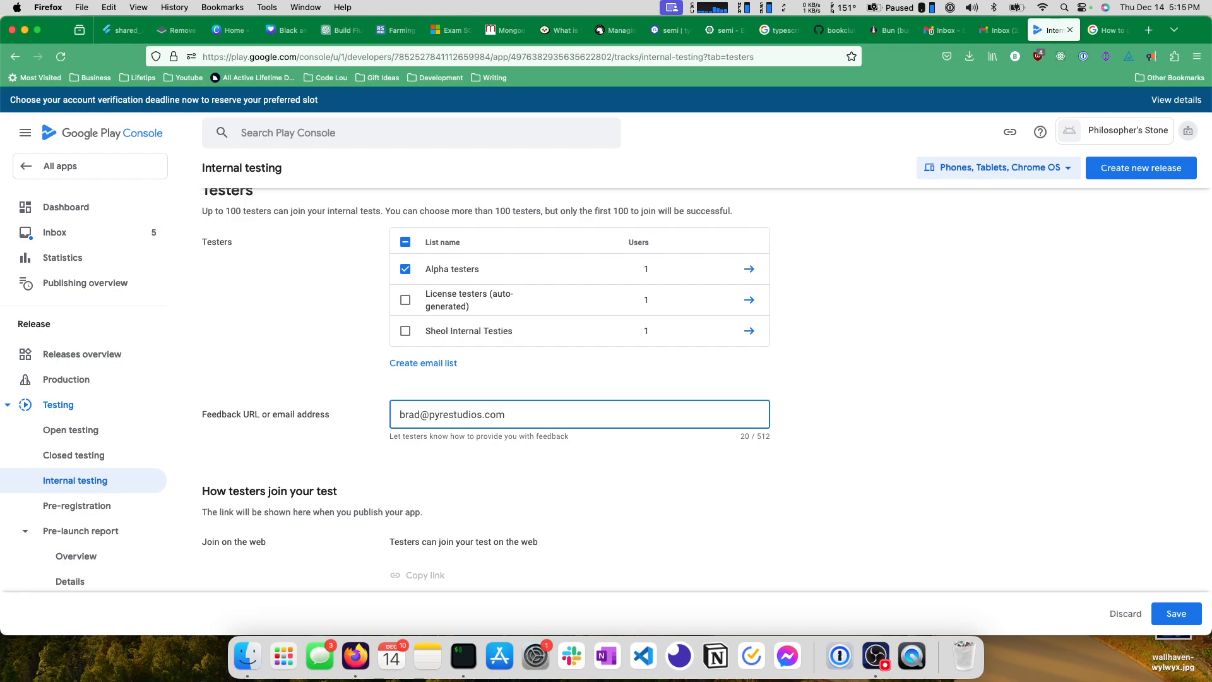
pyautogui.scroll(-3, 425, 472)
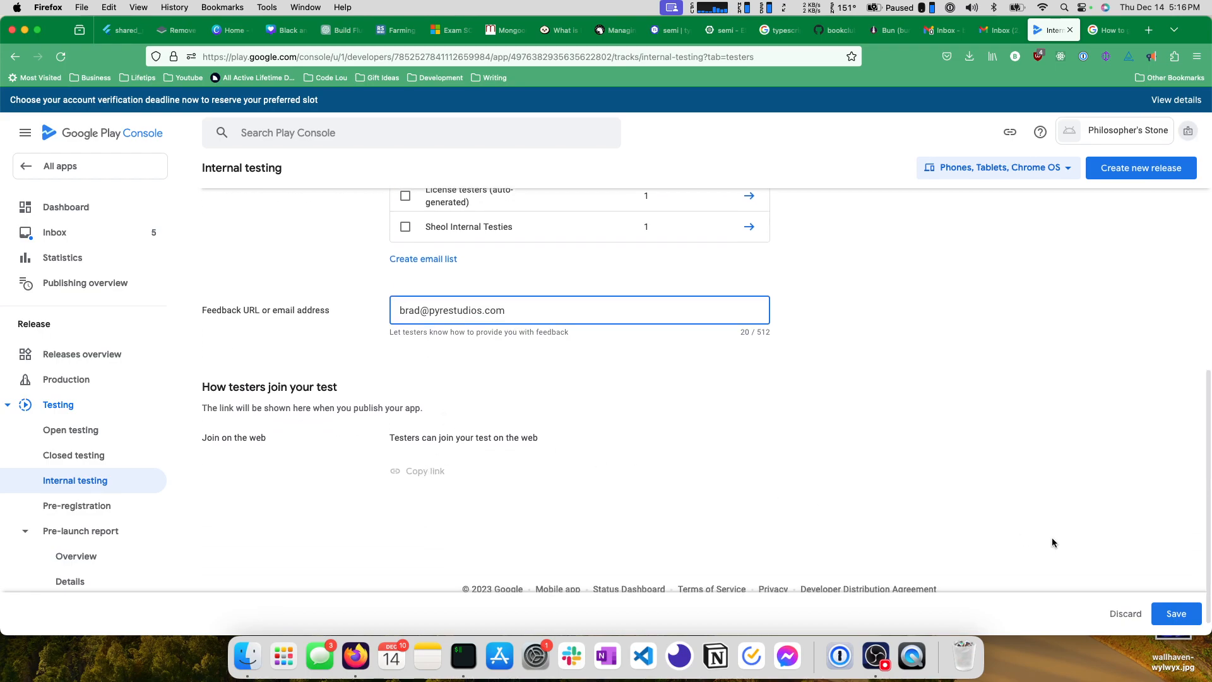
pyautogui.click(1175, 613)
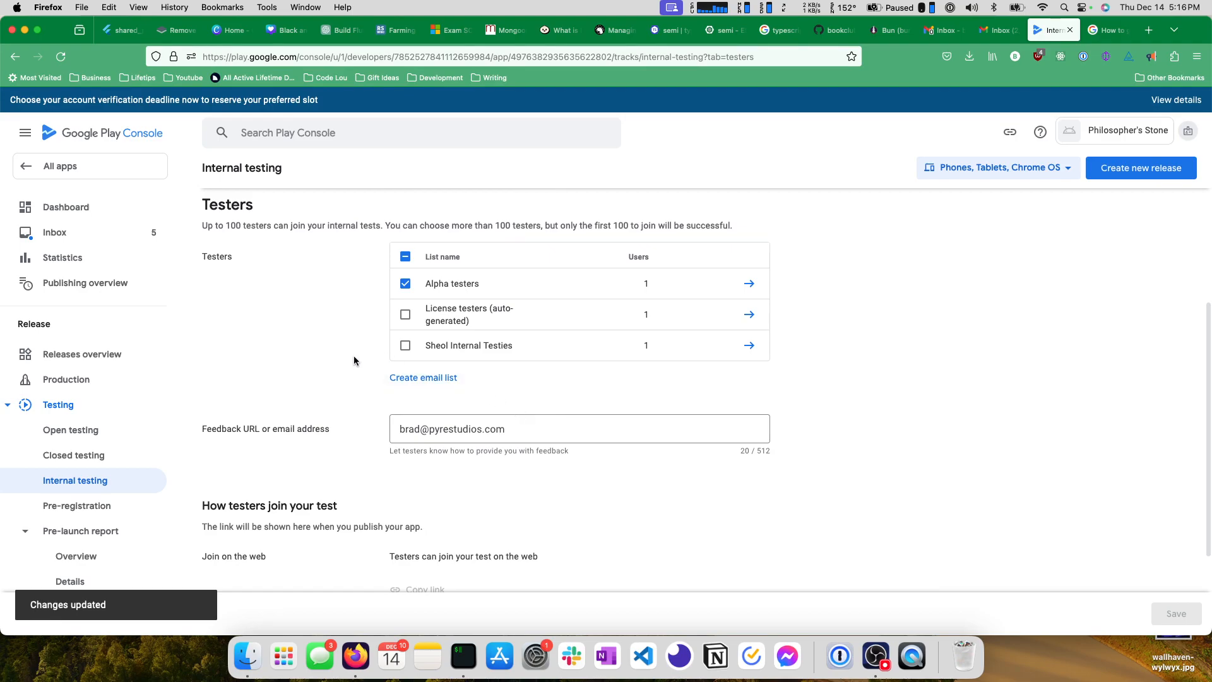
# Create a new release from the internal testing track's setup tasks.
pyautogui.scroll(5, 354, 361)
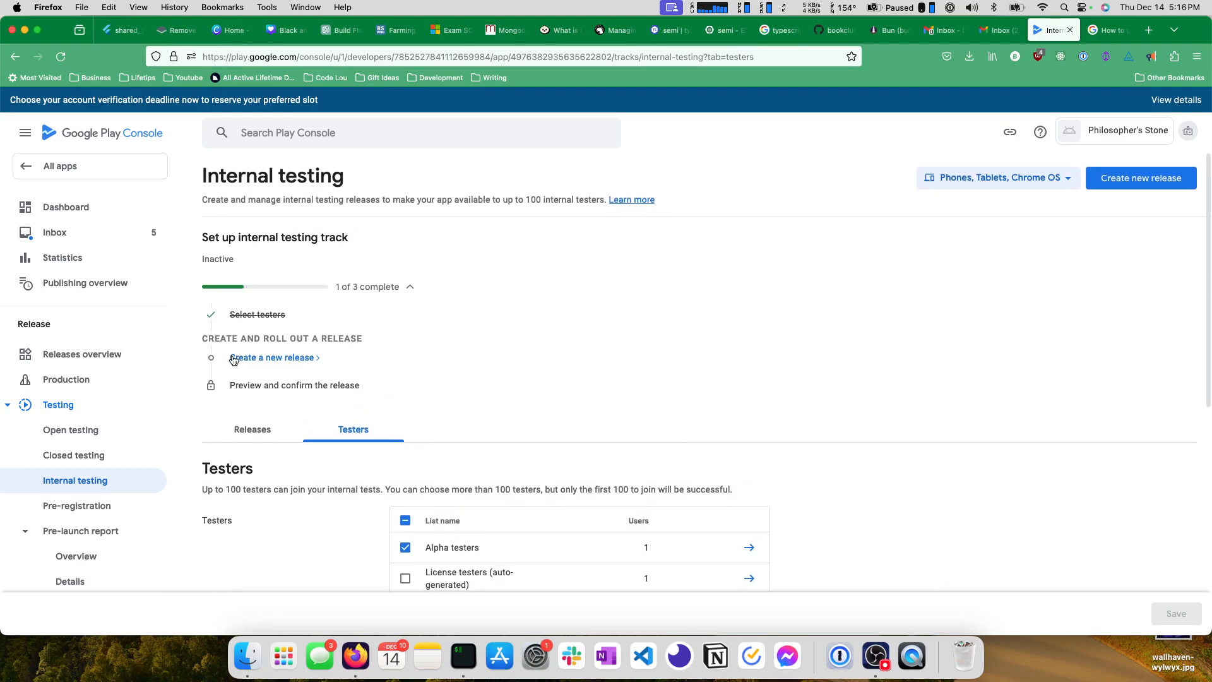
pyautogui.click(262, 356)
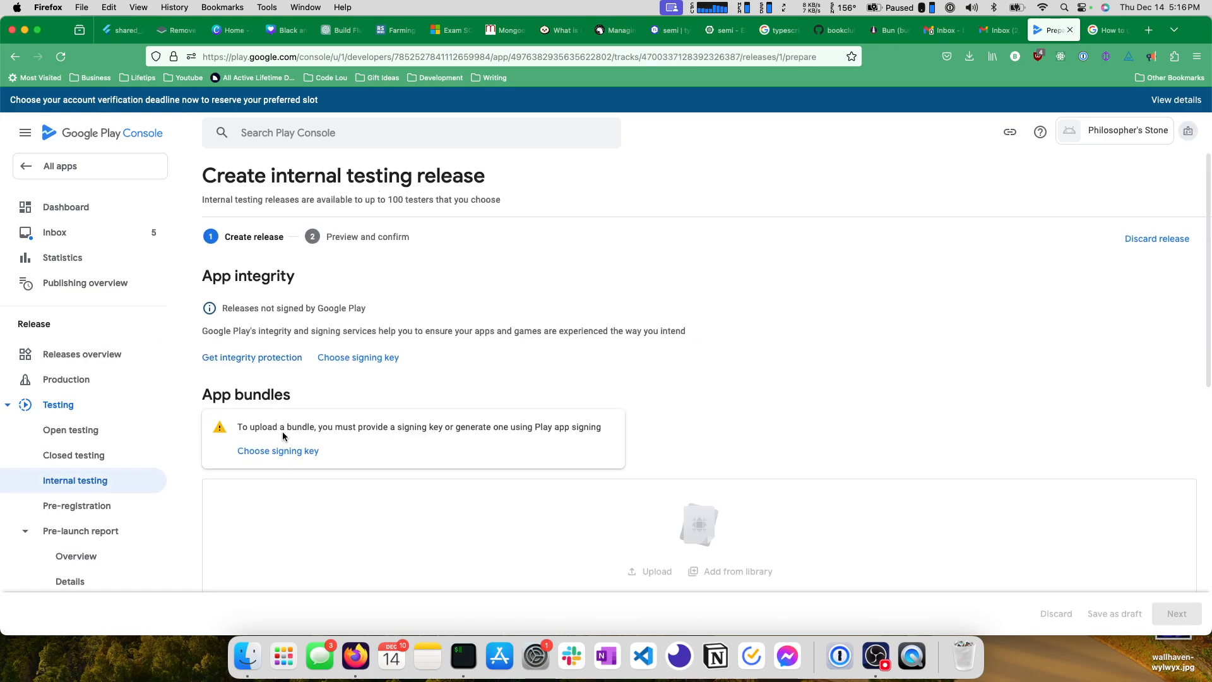
pyautogui.moveTo(281, 180); pyautogui.dragTo(404, 179)
pyautogui.click(482, 178)
# Look through the Pre-registration and Production tracks, and return to Internal testing to check its draft release.
pyautogui.scroll(-1, 80, 481)
pyautogui.scroll(-1, 82, 395)
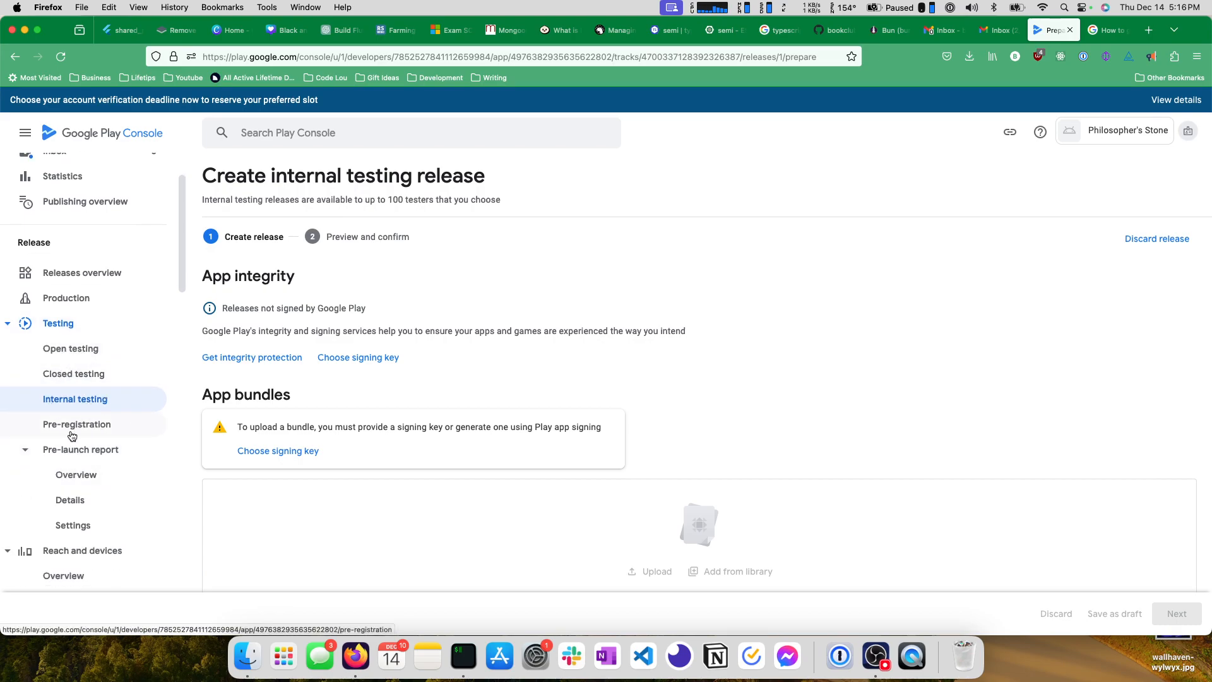
pyautogui.click(92, 429)
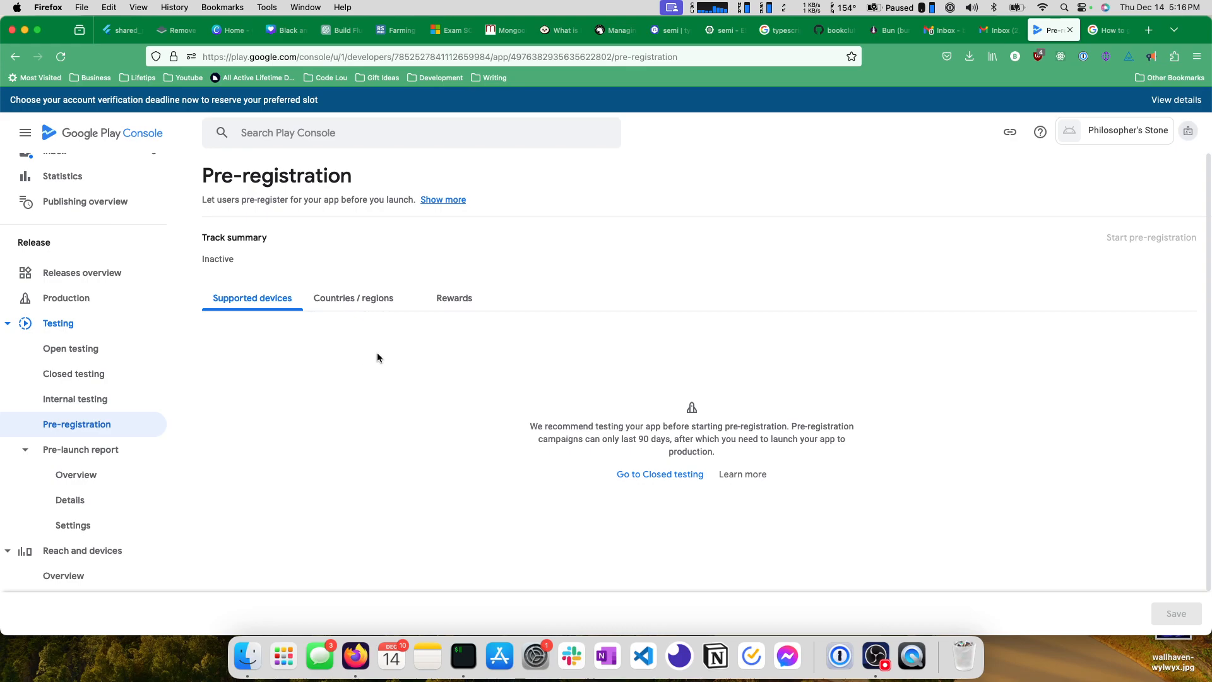
pyautogui.click(85, 400)
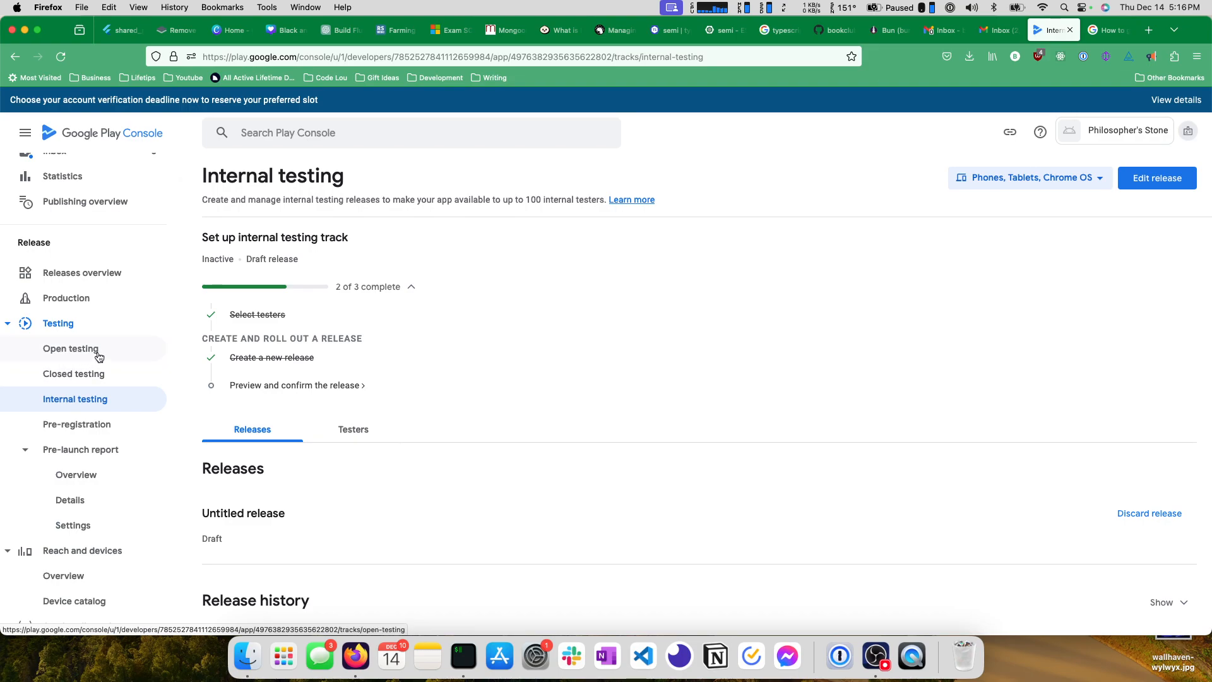
pyautogui.click(82, 298)
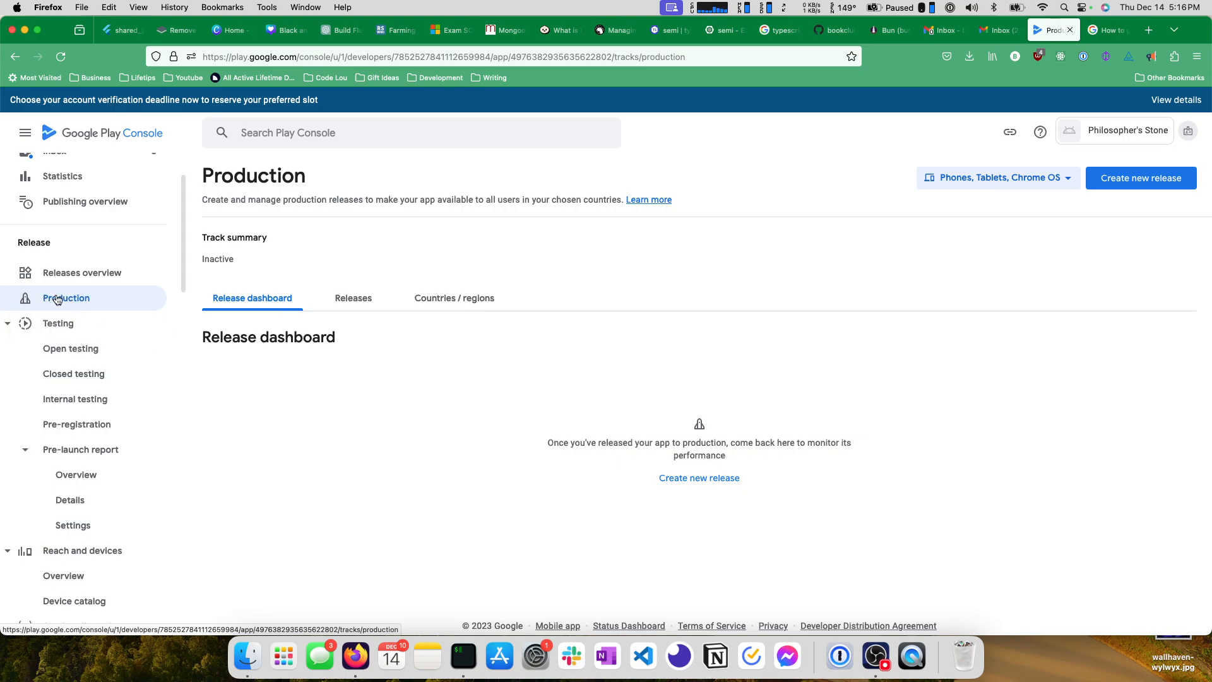
pyautogui.click(58, 404)
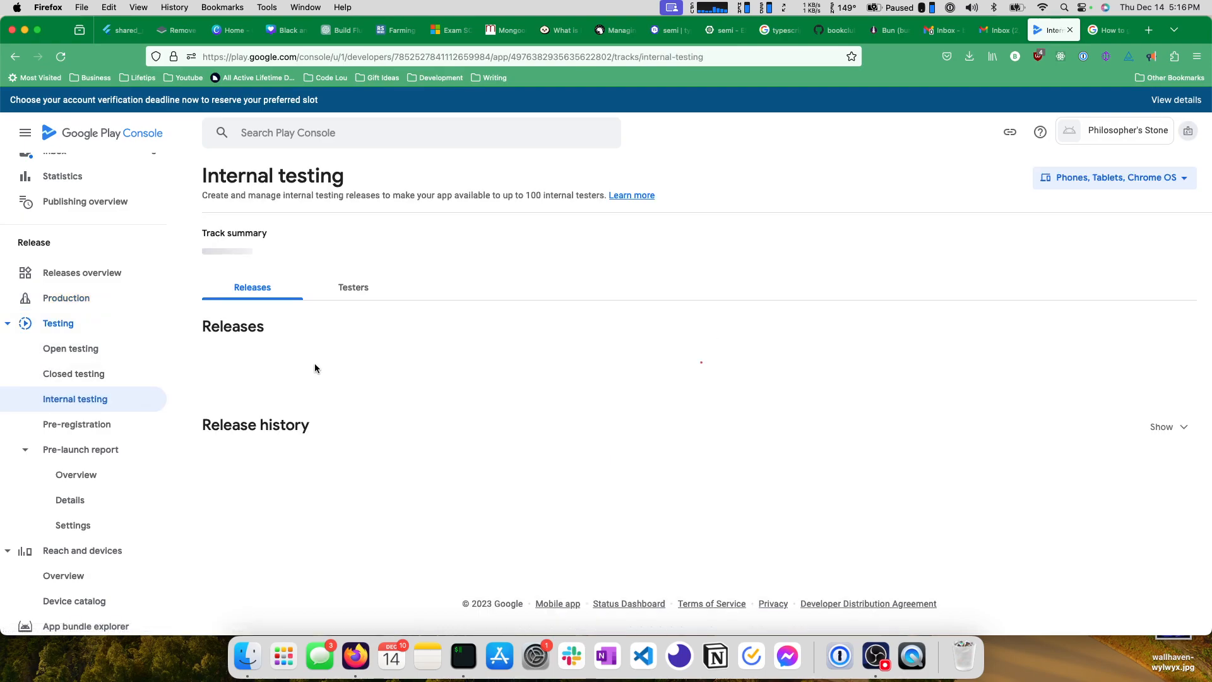
pyautogui.moveTo(203, 172); pyautogui.dragTo(368, 183)
pyautogui.click(367, 183)
pyautogui.scroll(-2, 275, 356)
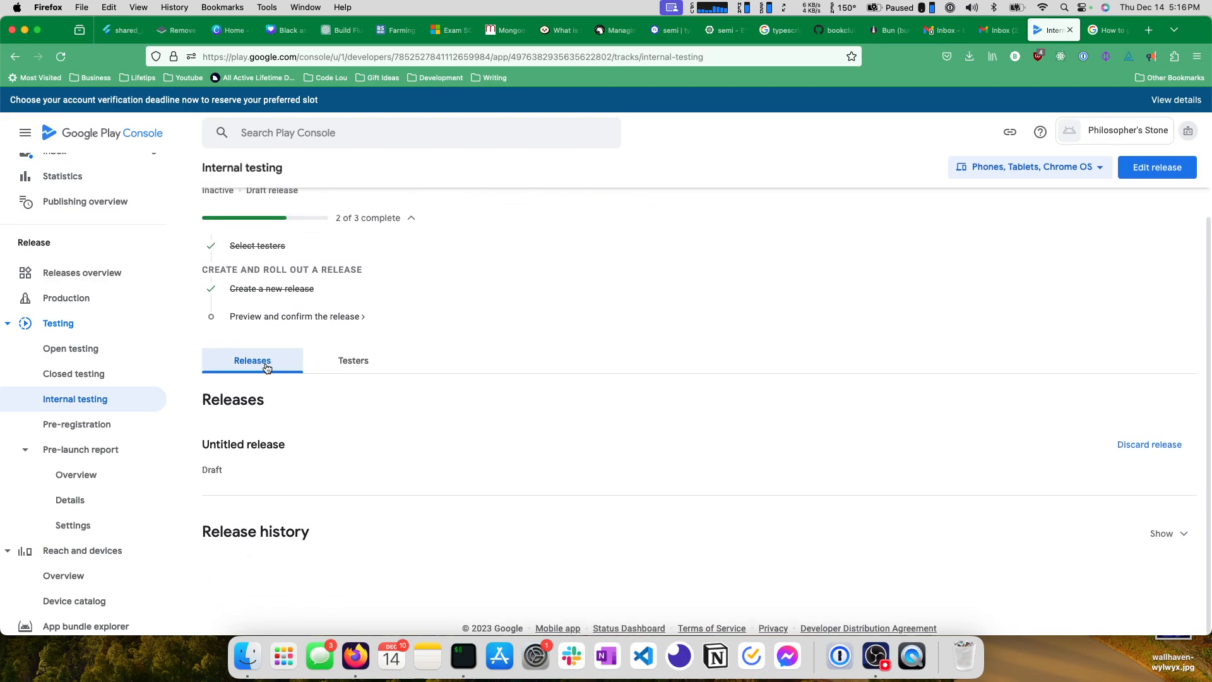
# Open the untitled draft internal testing release for editing, keeping it instead of discarding it.
pyautogui.click(1129, 446)
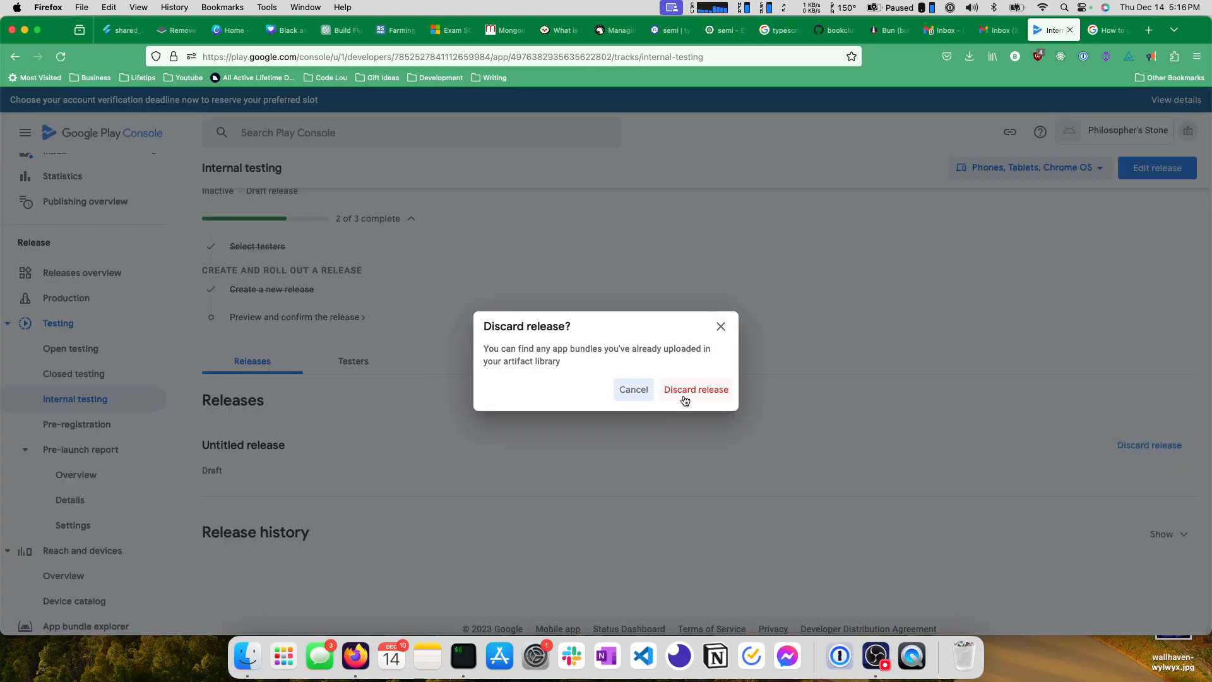
pyautogui.click(720, 326)
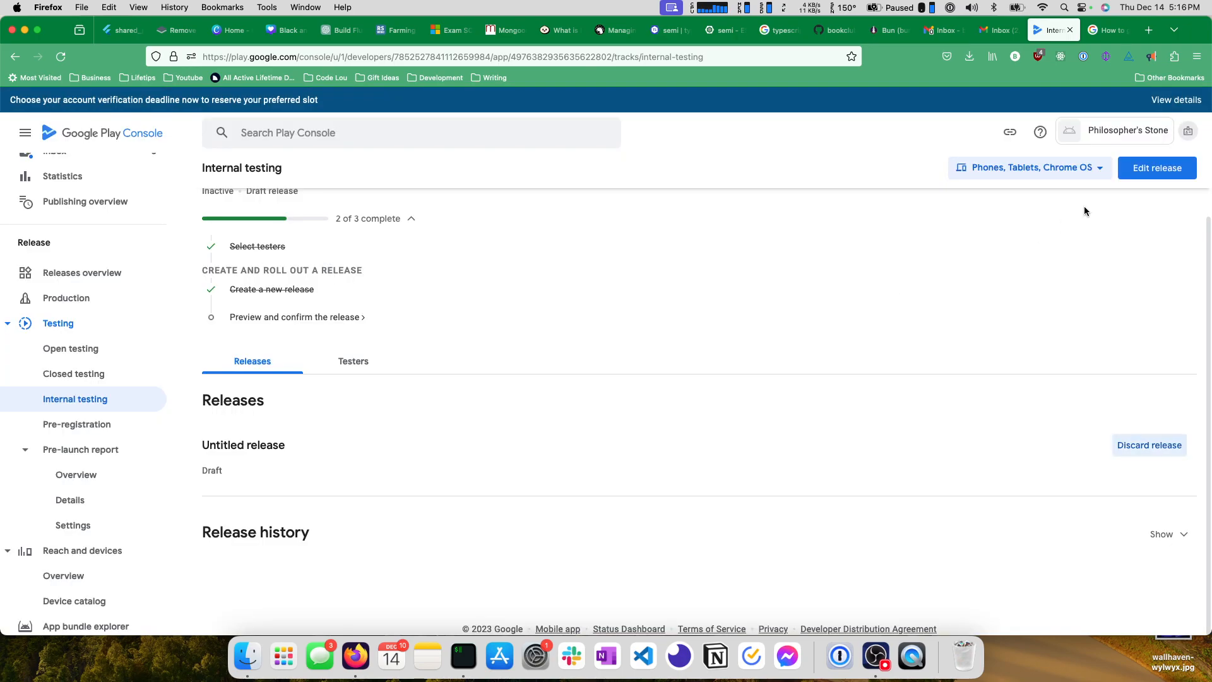
pyautogui.click(1157, 168)
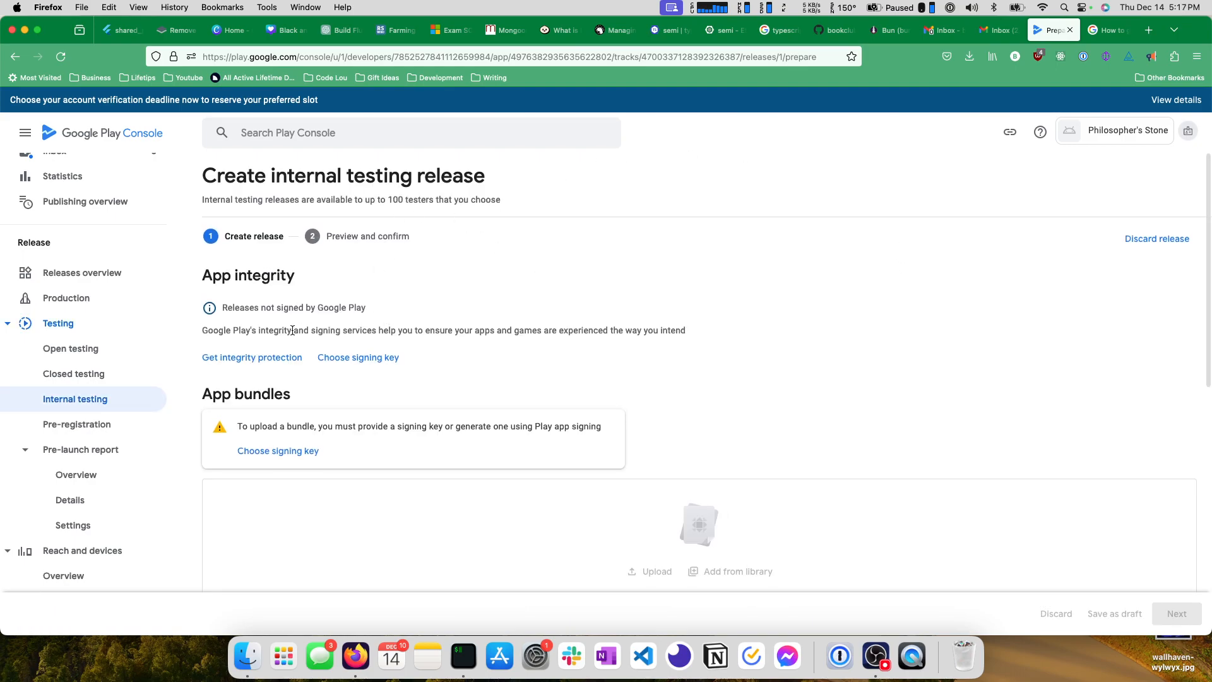
# Read the signing key requirement for uploading app bundles in the internal testing release.
pyautogui.scroll(-1, 315, 329)
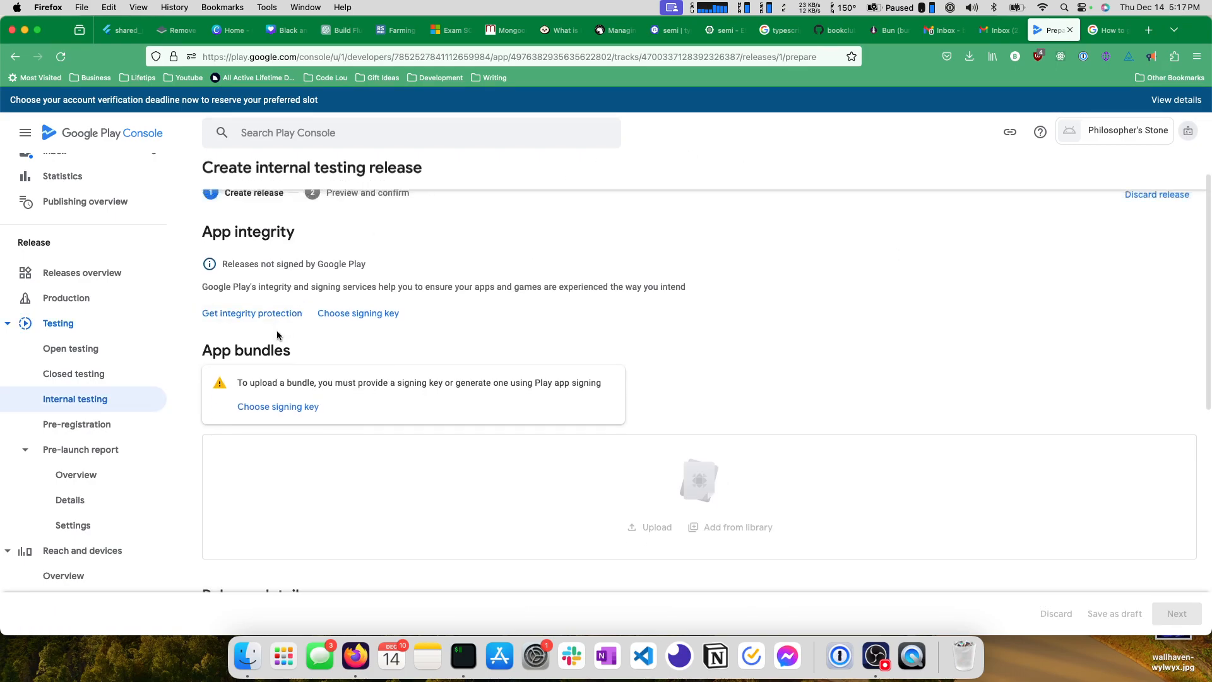
pyautogui.tripleClick(283, 384)
pyautogui.click(429, 383)
pyautogui.moveTo(483, 383); pyautogui.dragTo(600, 385)
pyautogui.click(605, 385)
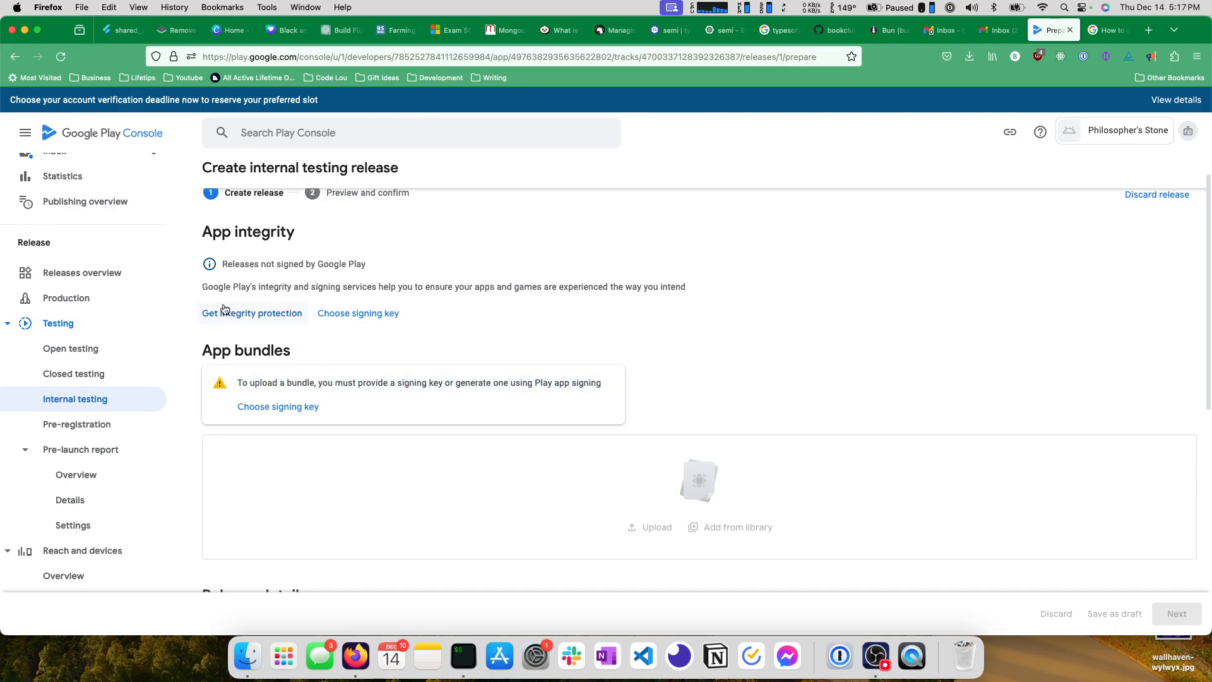
pyautogui.scroll(1, 255, 322)
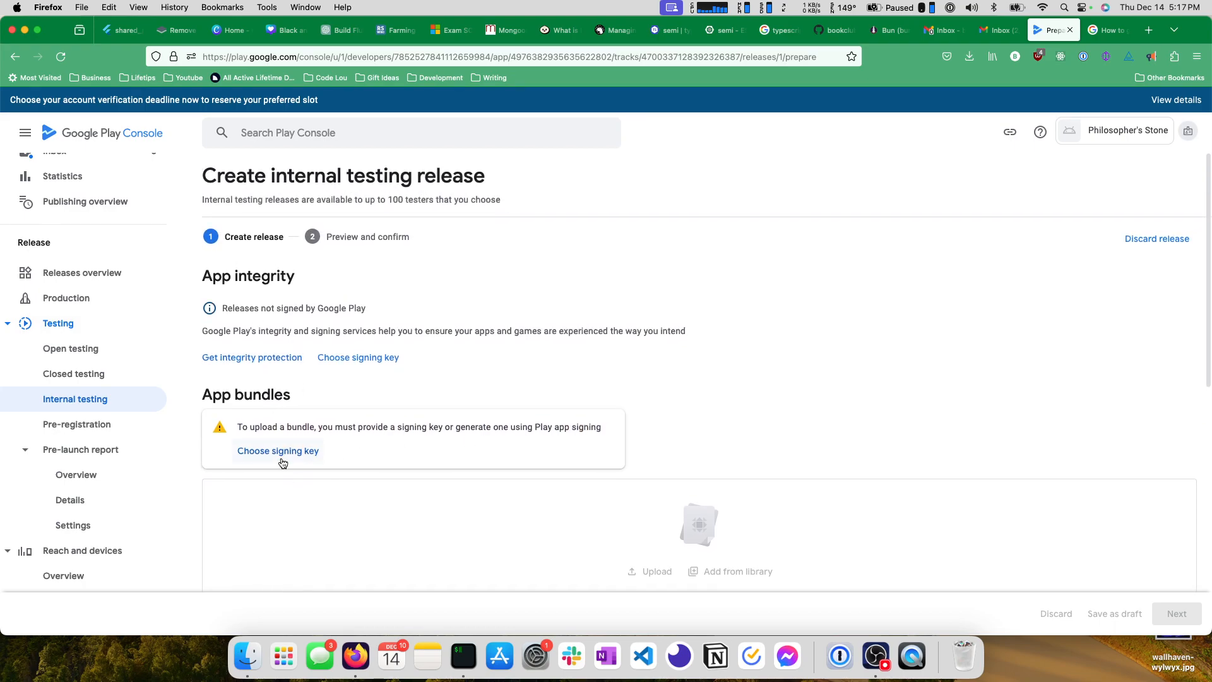
# Choose the Google-generated app signing key for the internal testing release.
pyautogui.click(281, 452)
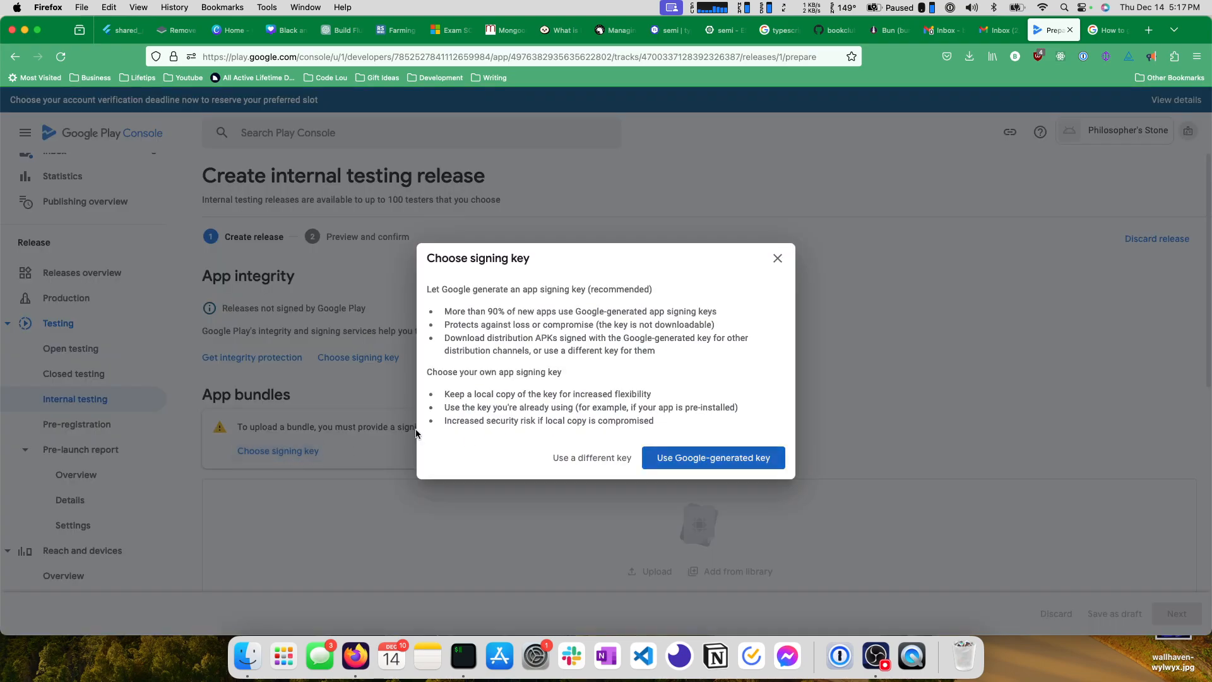
pyautogui.click(711, 462)
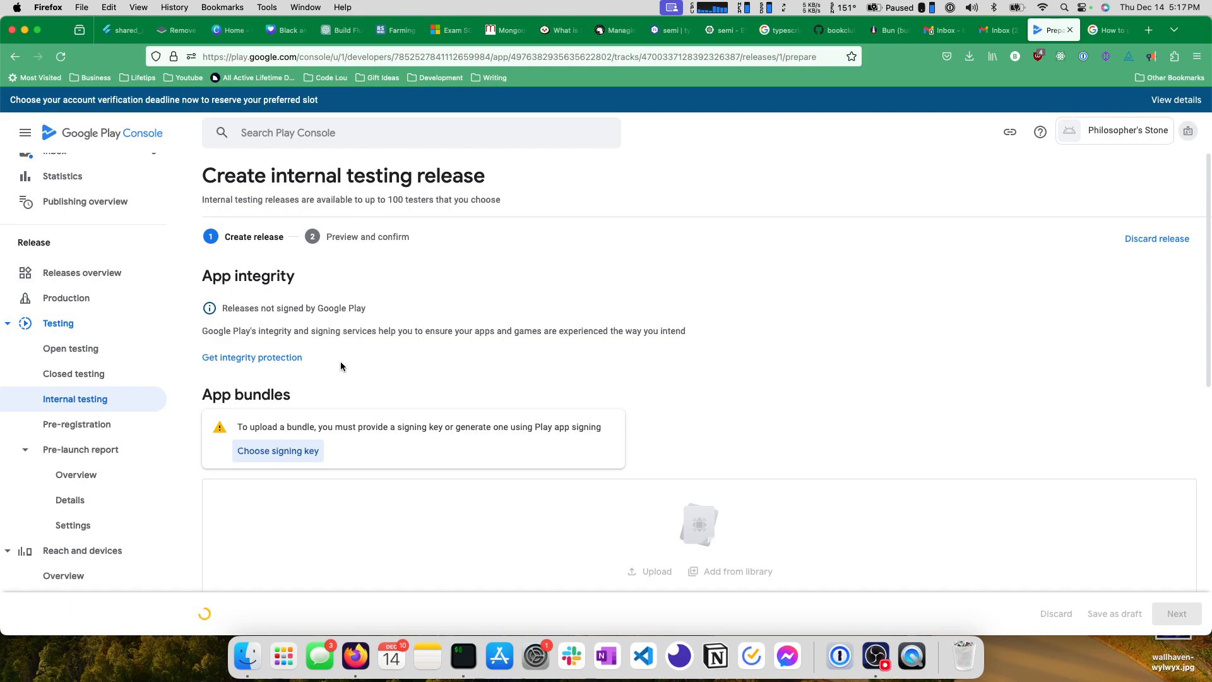
pyautogui.scroll(-5, 313, 334)
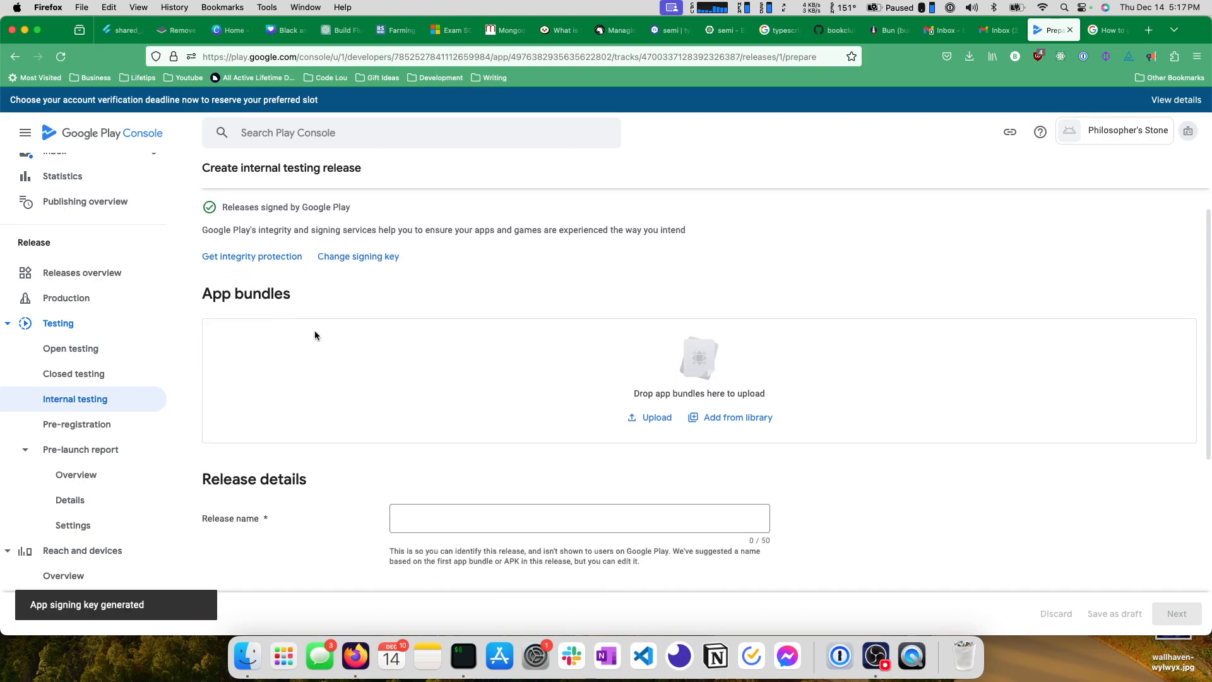
pyautogui.scroll(5, 309, 333)
pyautogui.scroll(1, 311, 335)
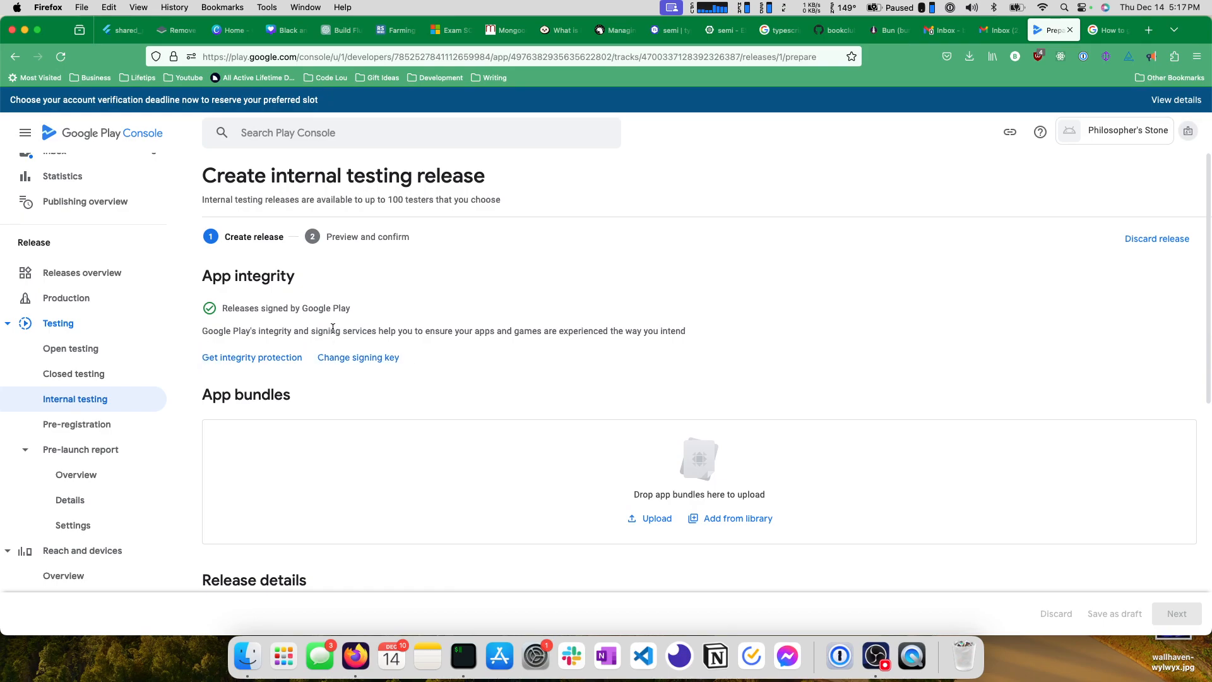
pyautogui.scroll(-3, 332, 328)
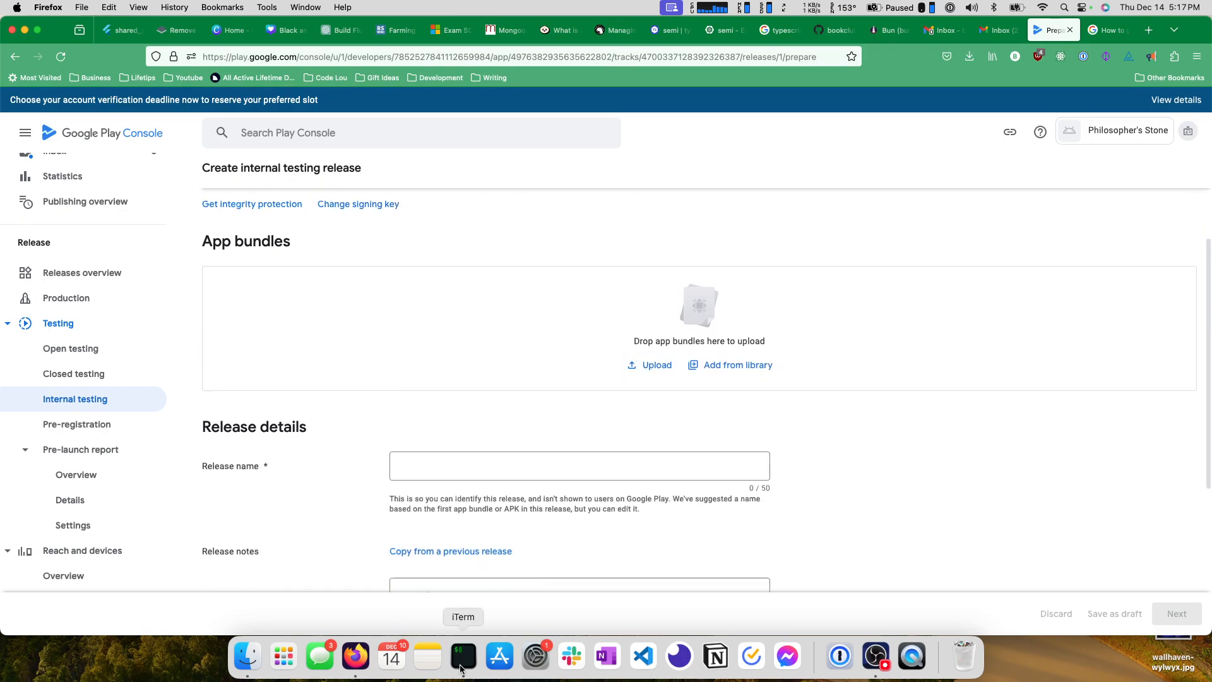
# Switch to iTerm and move up from the ios folder to the philosophers_stone project folder.
pyautogui.click(460, 668)
pyautogui.write('..')
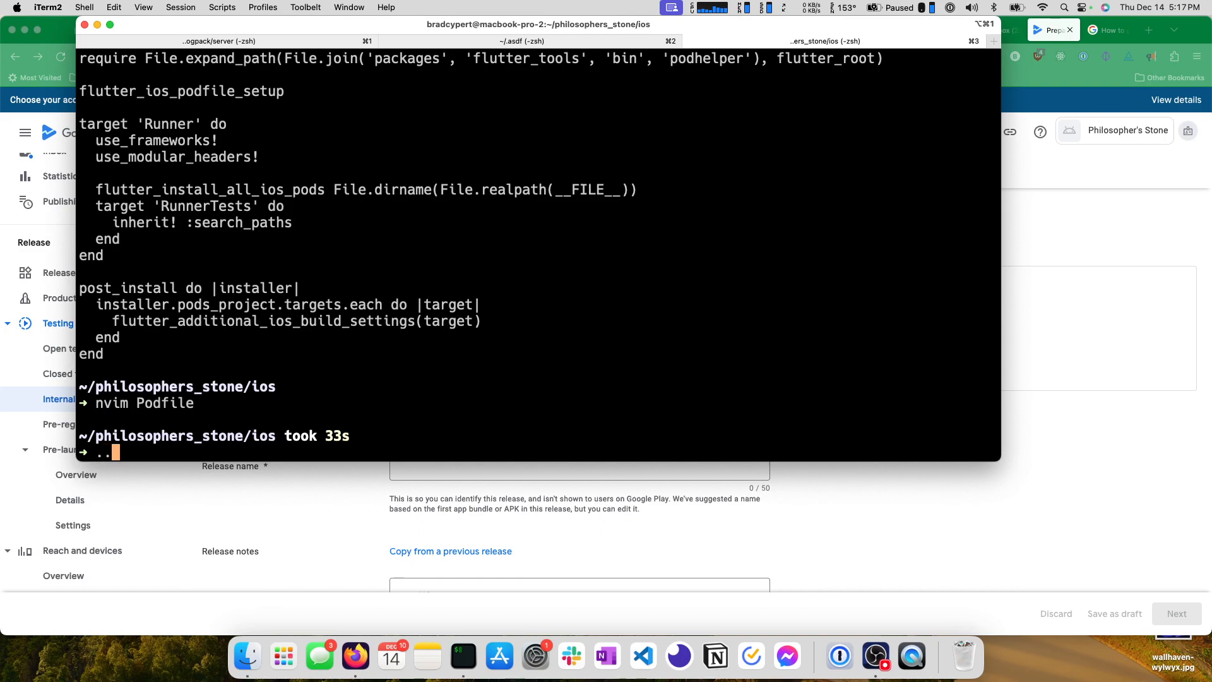
pyautogui.press('Return')
# Try to build the Android bundle by running flutter build appbundle.
pyautogui.write('flutter build appbundle')
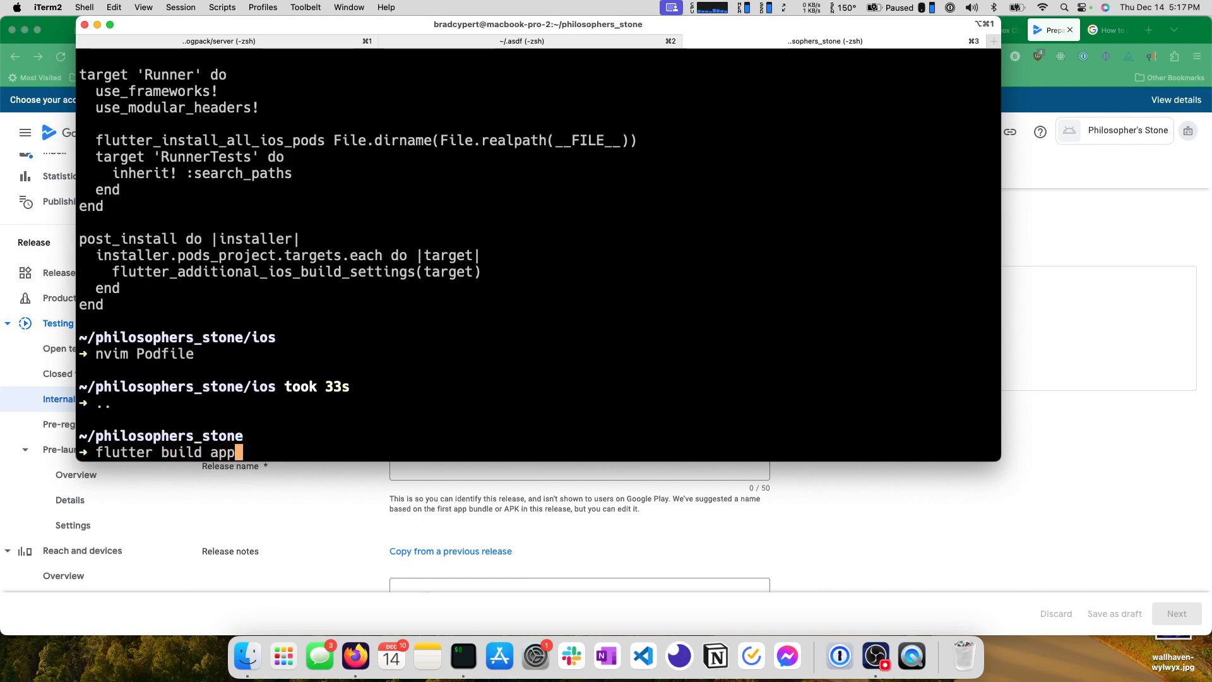
pyautogui.press('Return')
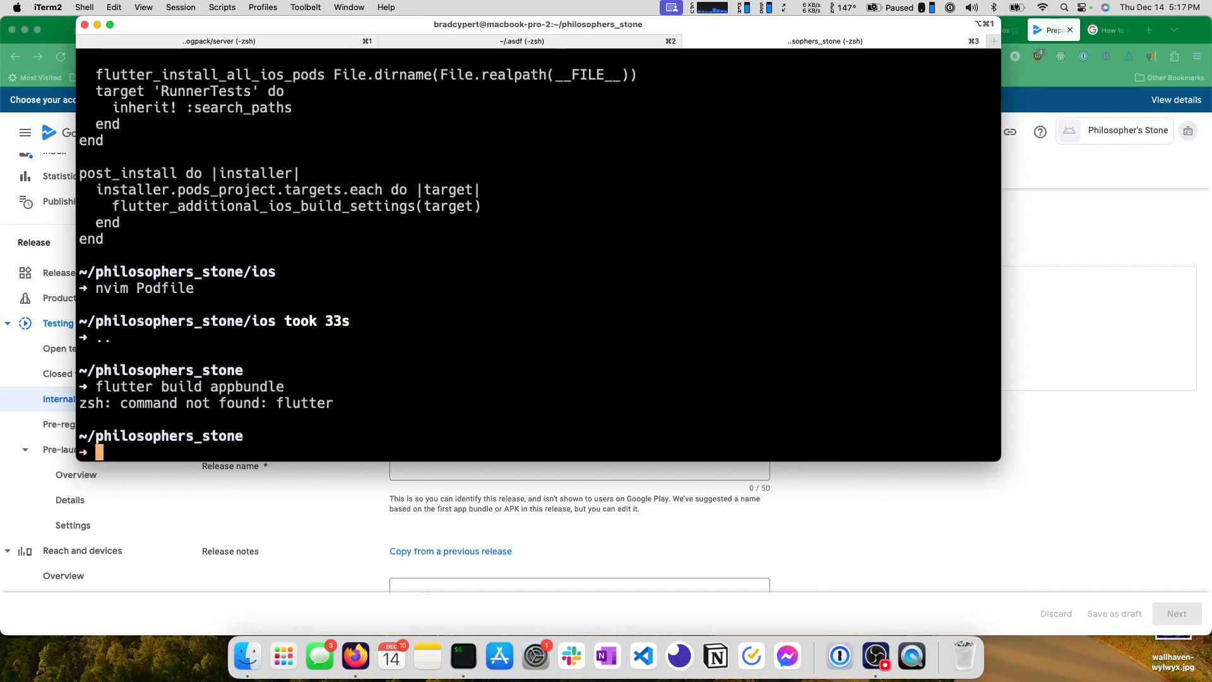
# Build the Android app bundle through Flutter Version Management with fvm flutter build appbundle.
pyautogui.write('fvm ')
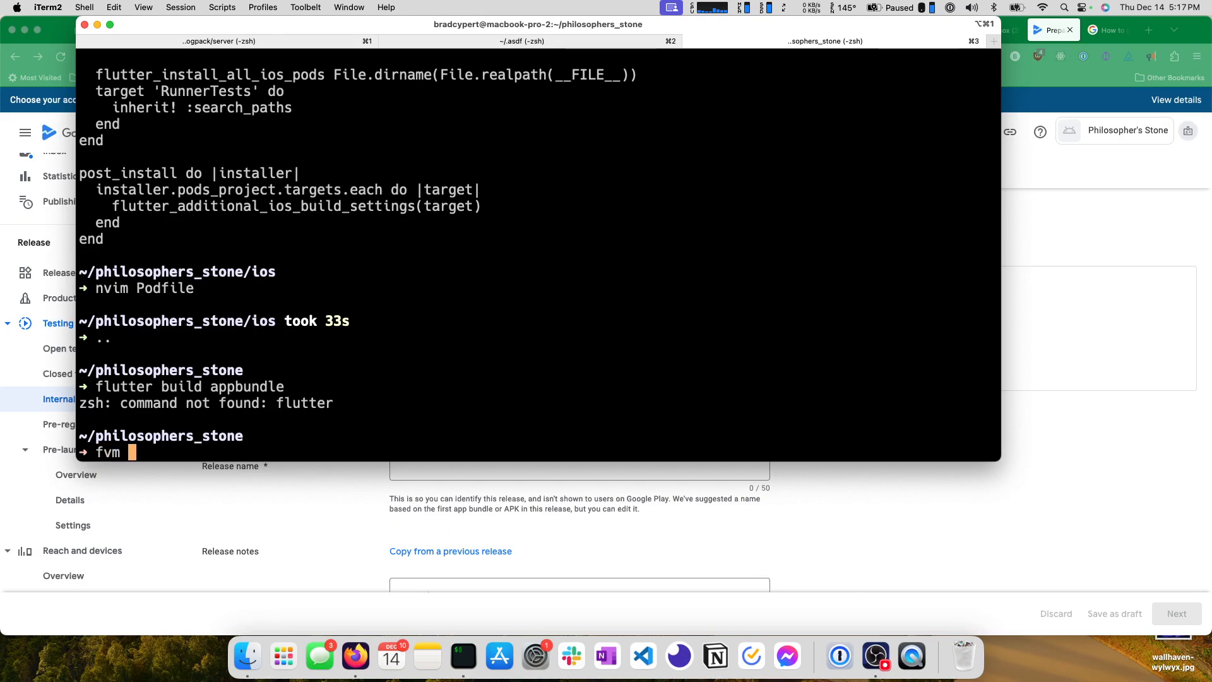
pyautogui.write('flutter build appbundle')
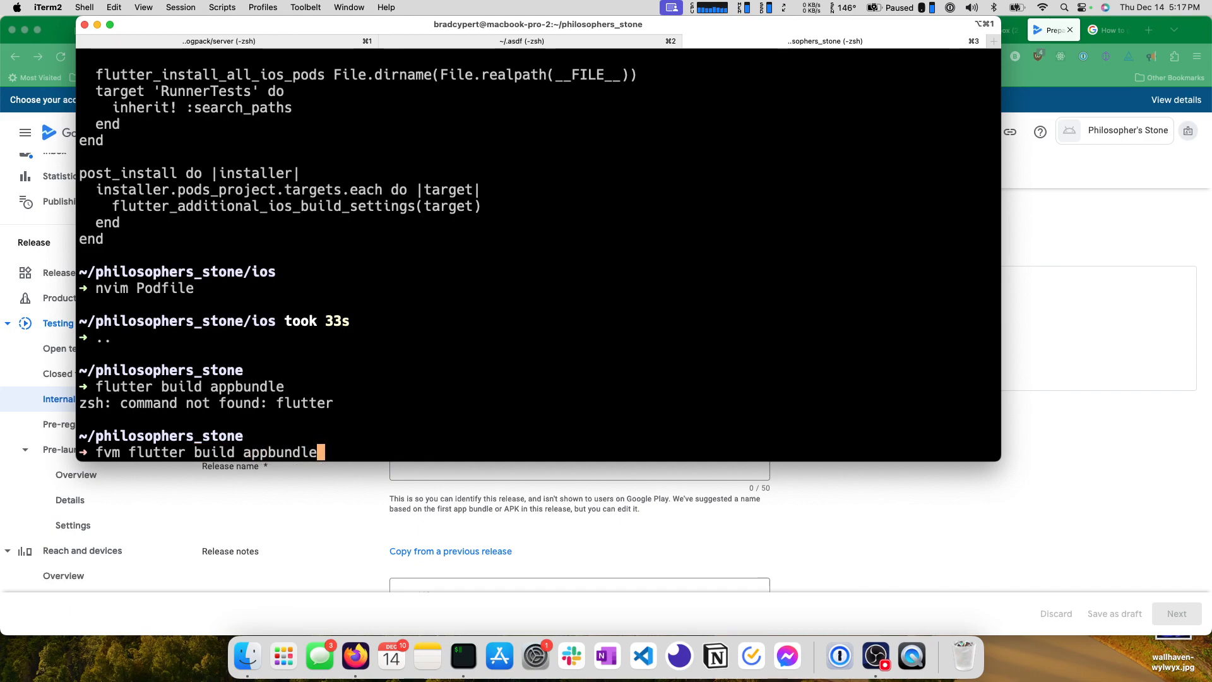
pyautogui.press('Return')
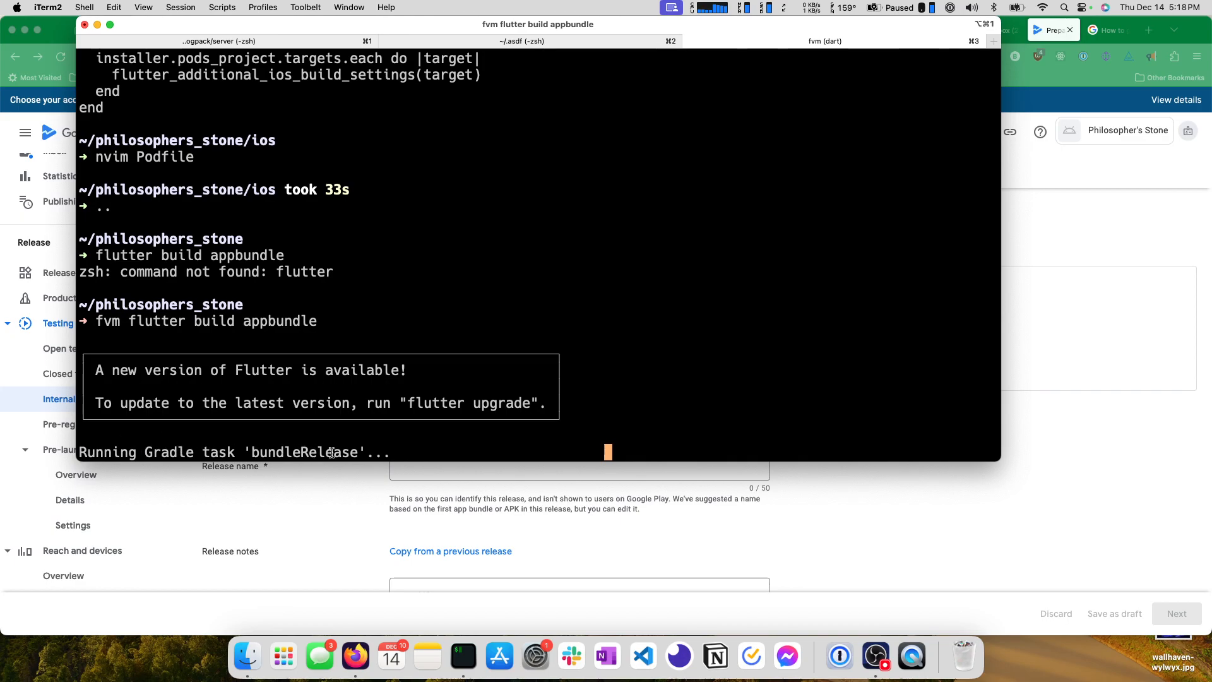
# Switch back to Firefox and replace the placeholder en-US release notes with "Initial release for internal testing".
pyautogui.click(397, 489)
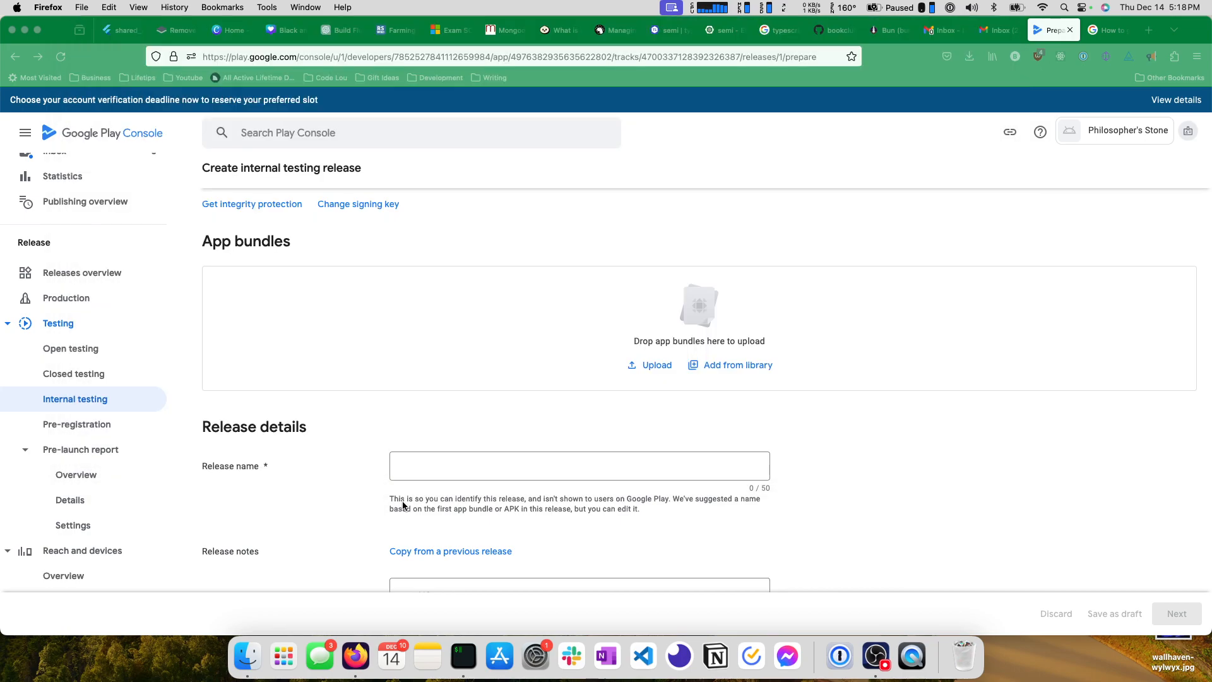
pyautogui.scroll(-5, 369, 448)
pyautogui.scroll(1, 365, 445)
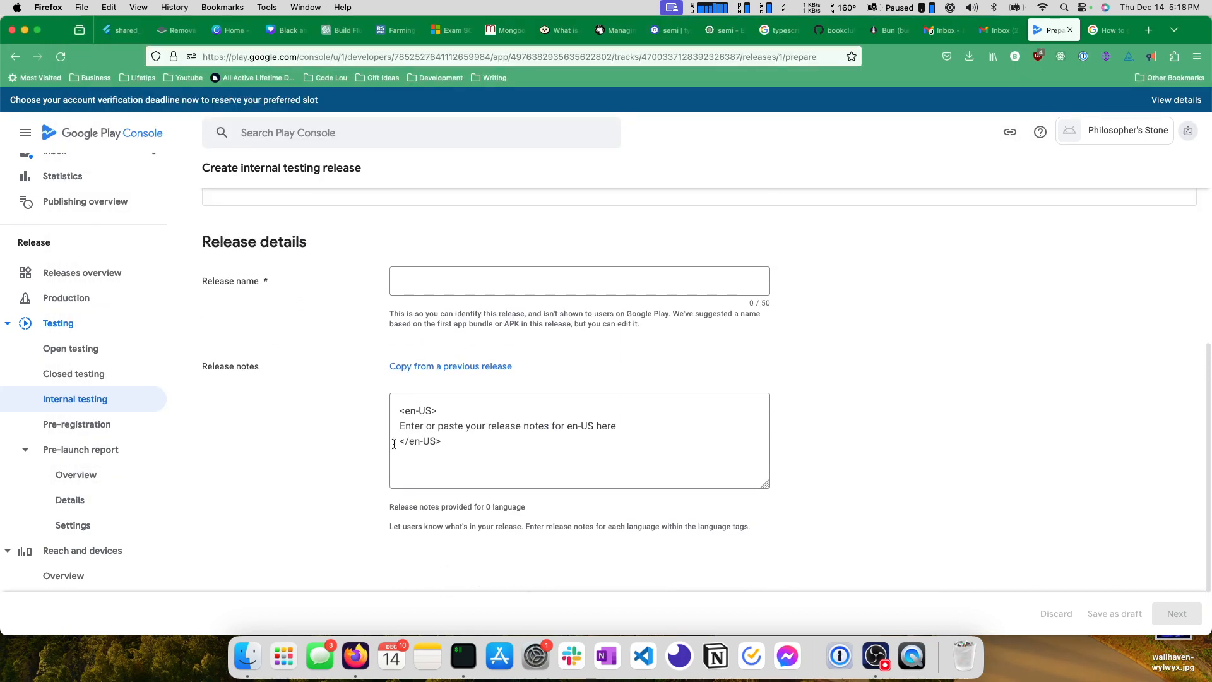
pyautogui.tripleClick(478, 425)
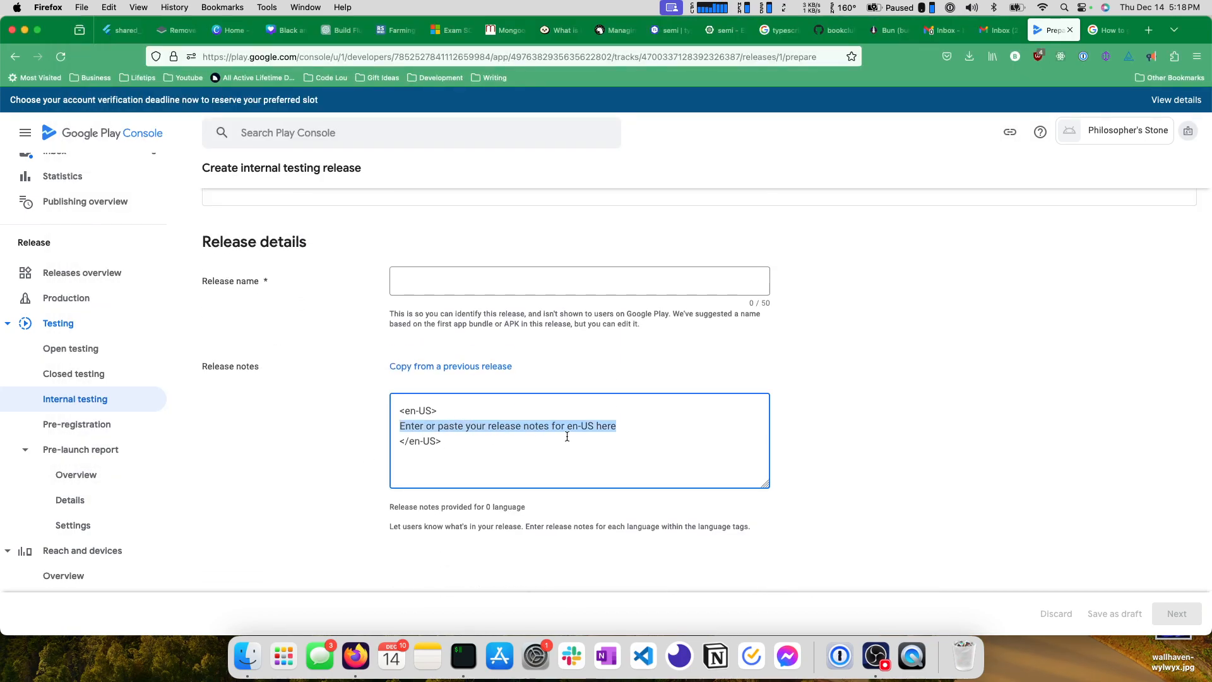
pyautogui.write('Initial release for internal testing')
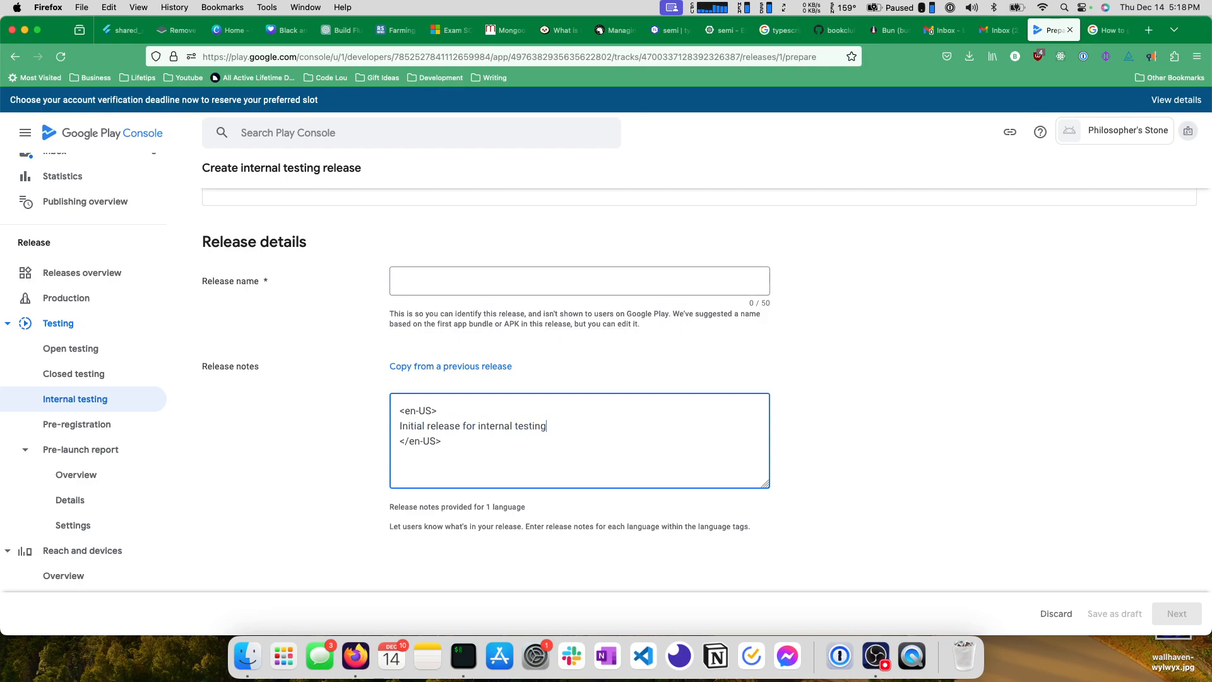
# Look over the release name field and App bundles section while checking the bundle build's progress in iTerm.
pyautogui.scroll(4, 568, 435)
pyautogui.click(471, 418)
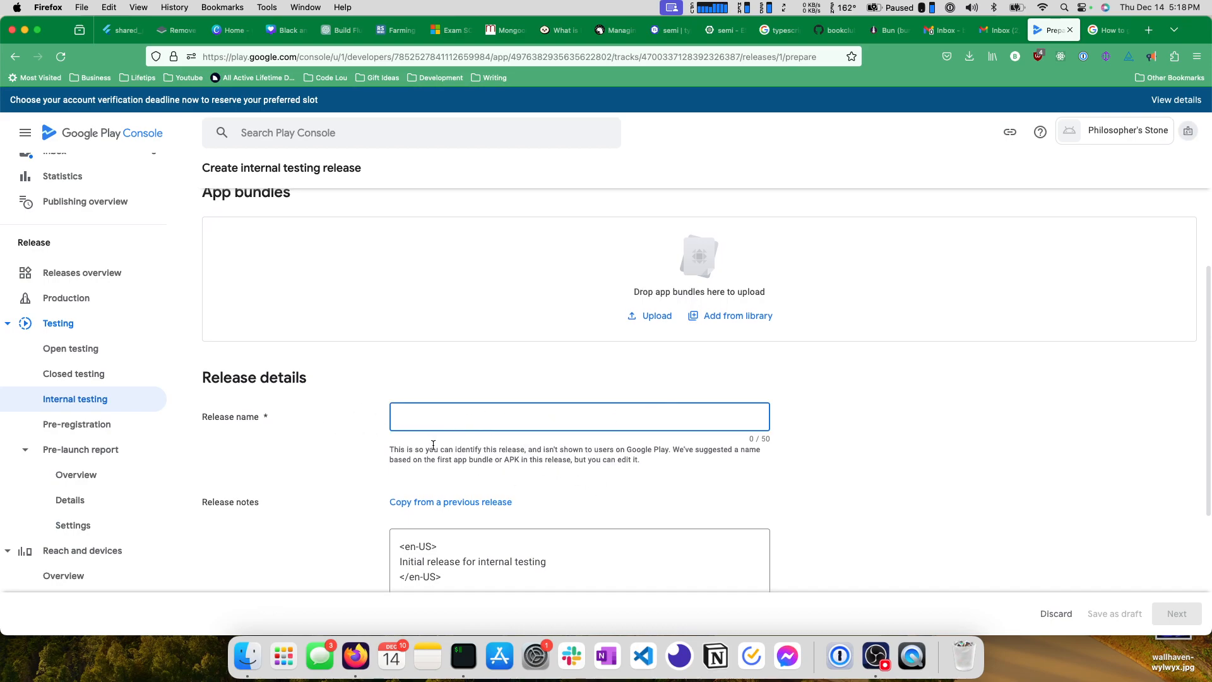
pyautogui.press('super+Tab')
pyautogui.press('super+Tab')
pyautogui.scroll(3, 577, 468)
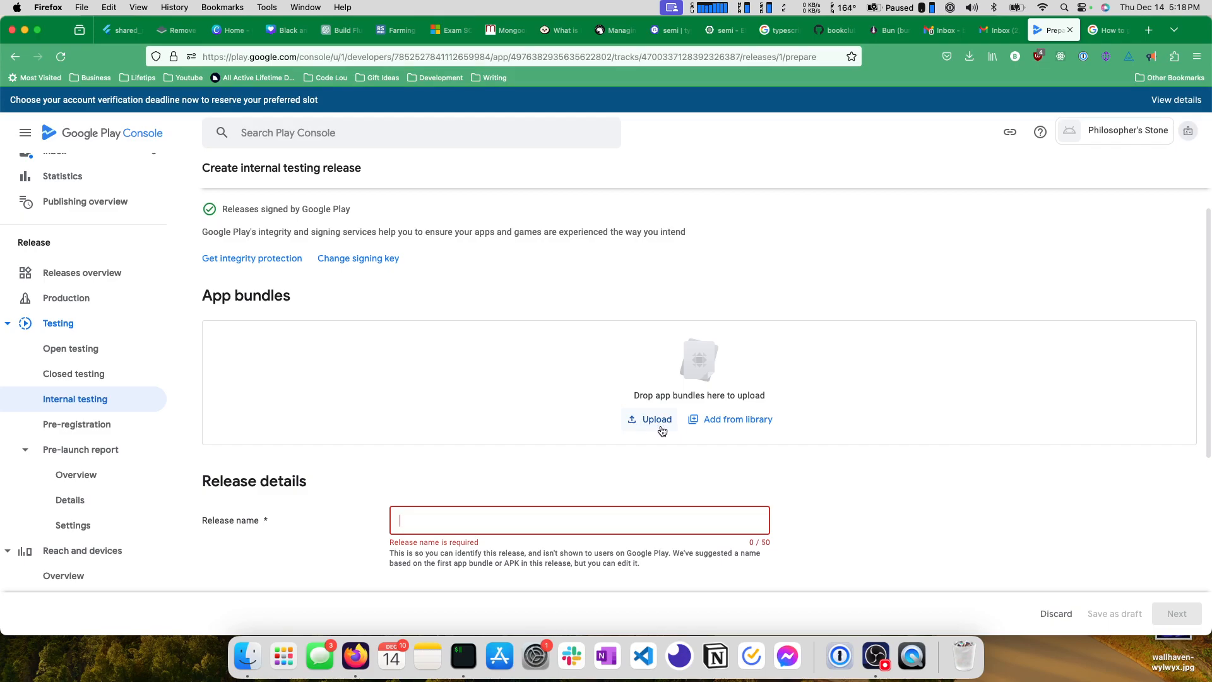
pyautogui.scroll(3, 536, 413)
pyautogui.scroll(-5, 530, 404)
pyautogui.press('super+Tab')
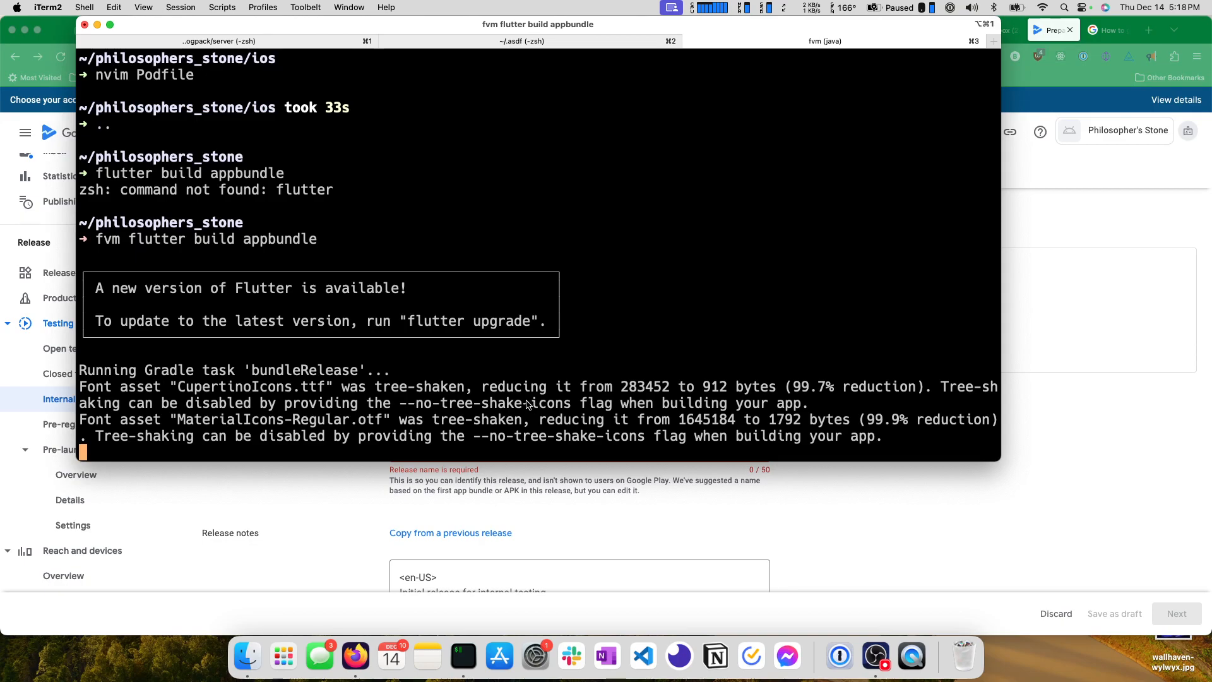
pyautogui.press('super+Tab')
pyautogui.scroll(-4, 622, 329)
pyautogui.scroll(5, 623, 328)
# Switch to iTerm and highlight the built bundle's output path, build/app/outputs/bundle/release/app-release.aab.
pyautogui.press('super+Tab')
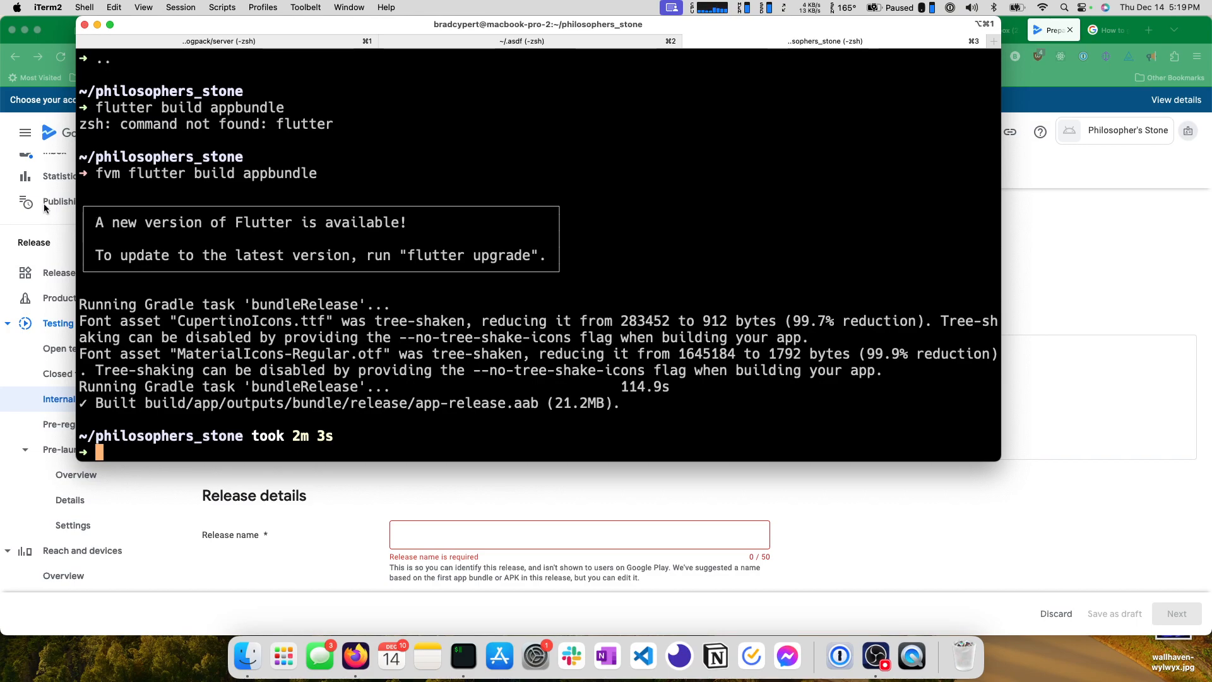
pyautogui.doubleClick(170, 407)
pyautogui.doubleClick(125, 407)
pyautogui.click(144, 407)
pyautogui.doubleClick(145, 407)
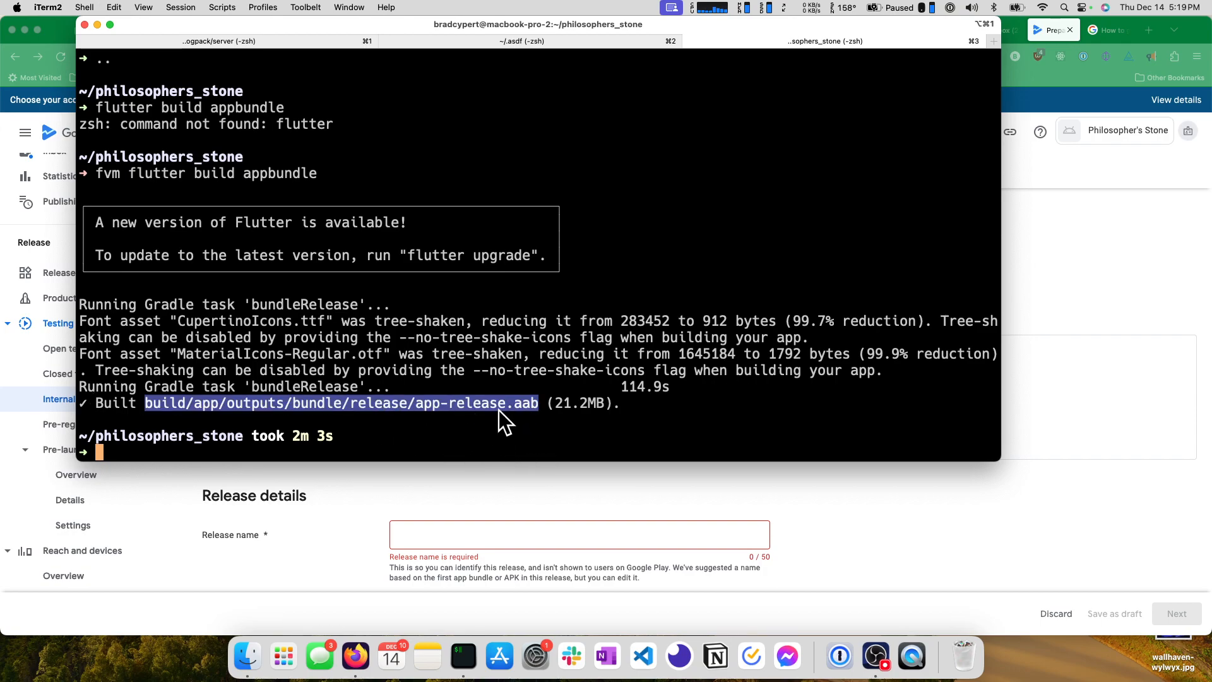
# Return to Firefox, start an app bundle upload and browse from the home folder to philosophers_stone/build.
pyautogui.press('super+Tab')
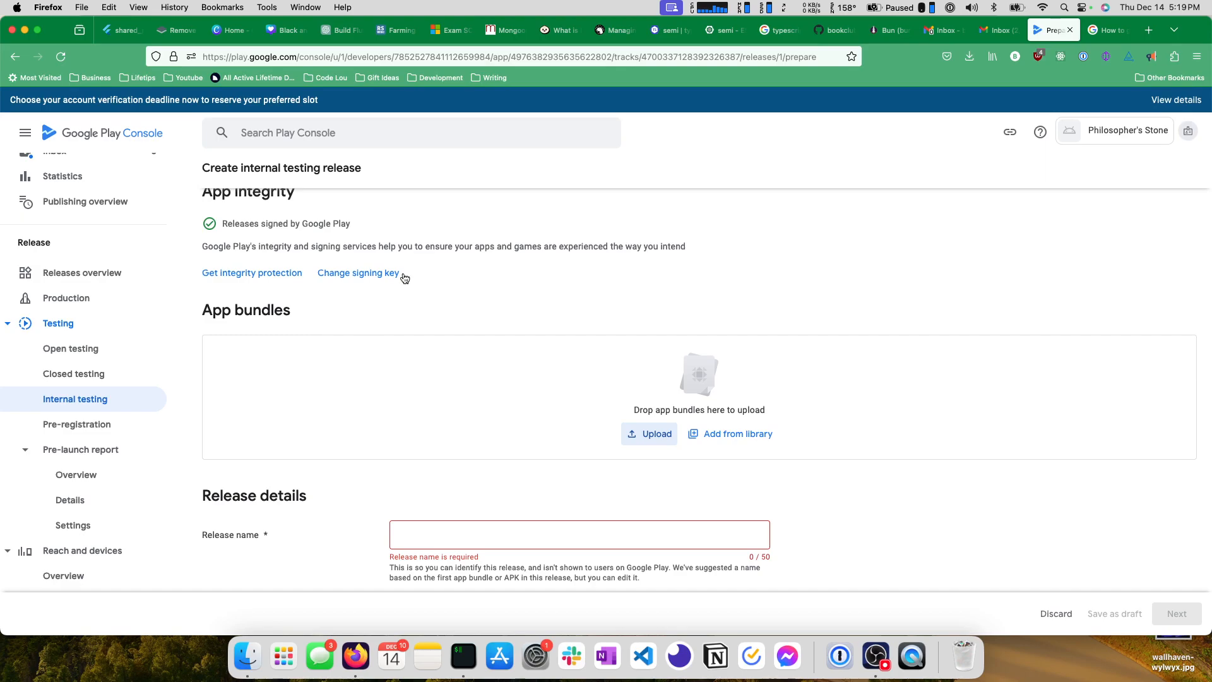
pyautogui.hscroll(-3, 555, 245)
pyautogui.hscroll(-10, 553, 246)
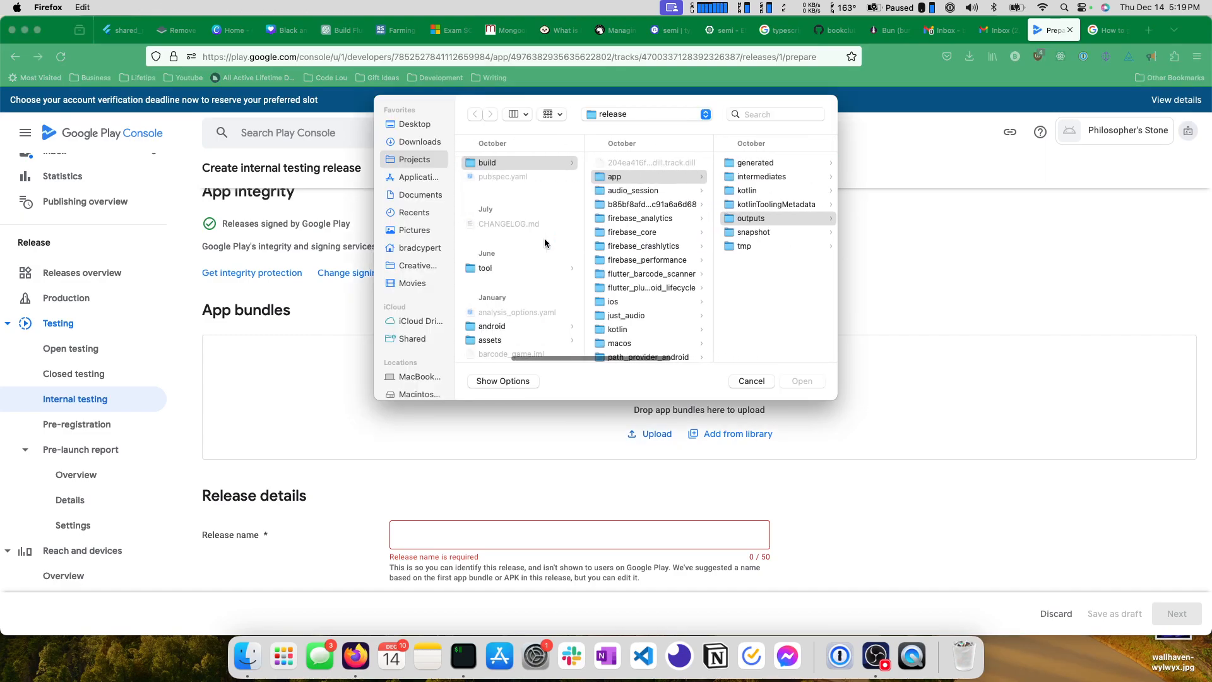
pyautogui.scroll(5, 524, 235)
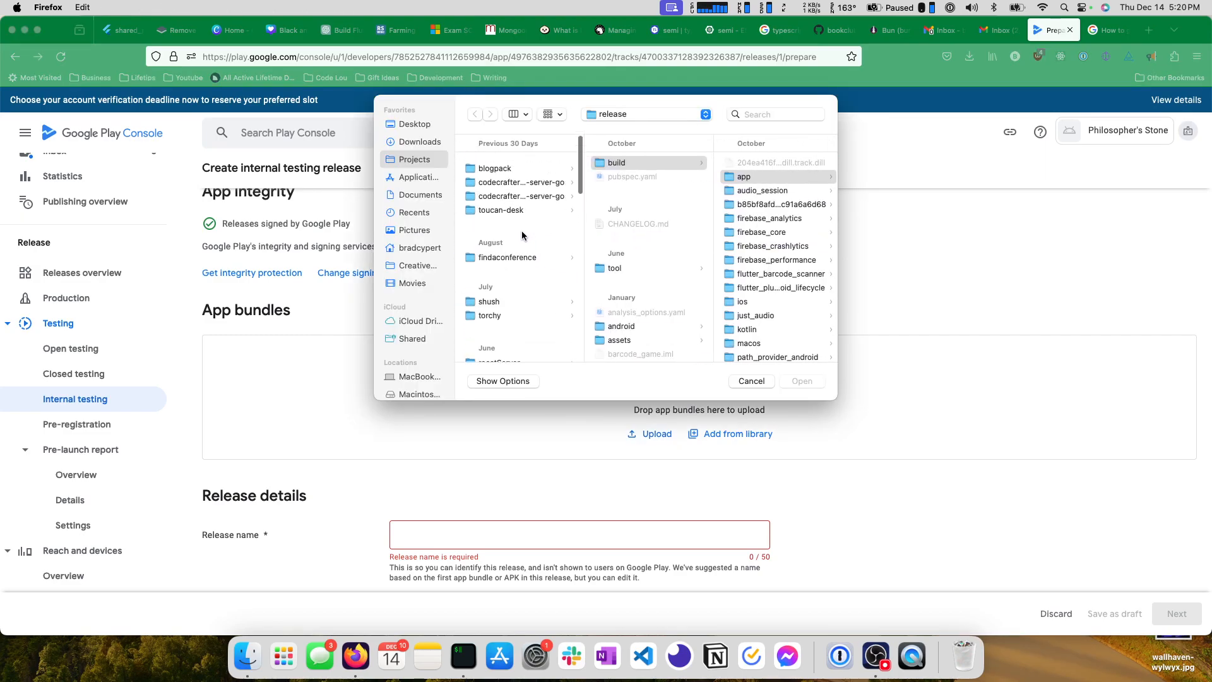
pyautogui.scroll(-3, 490, 314)
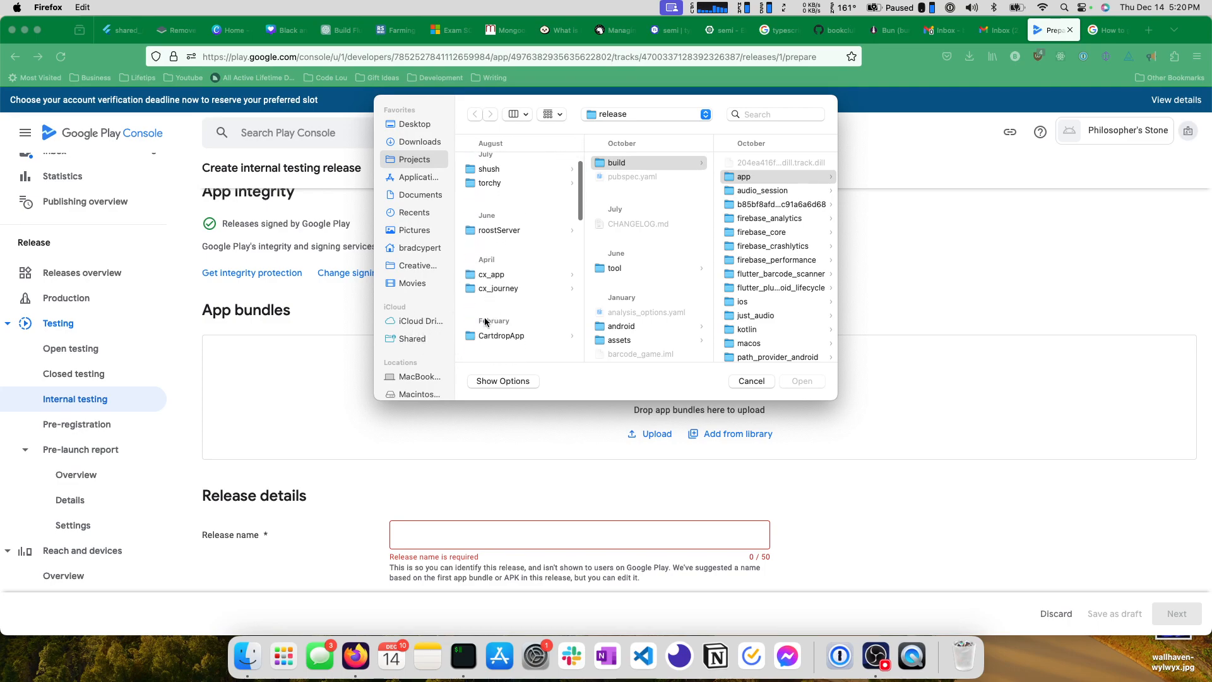
pyautogui.click(420, 248)
pyautogui.click(515, 208)
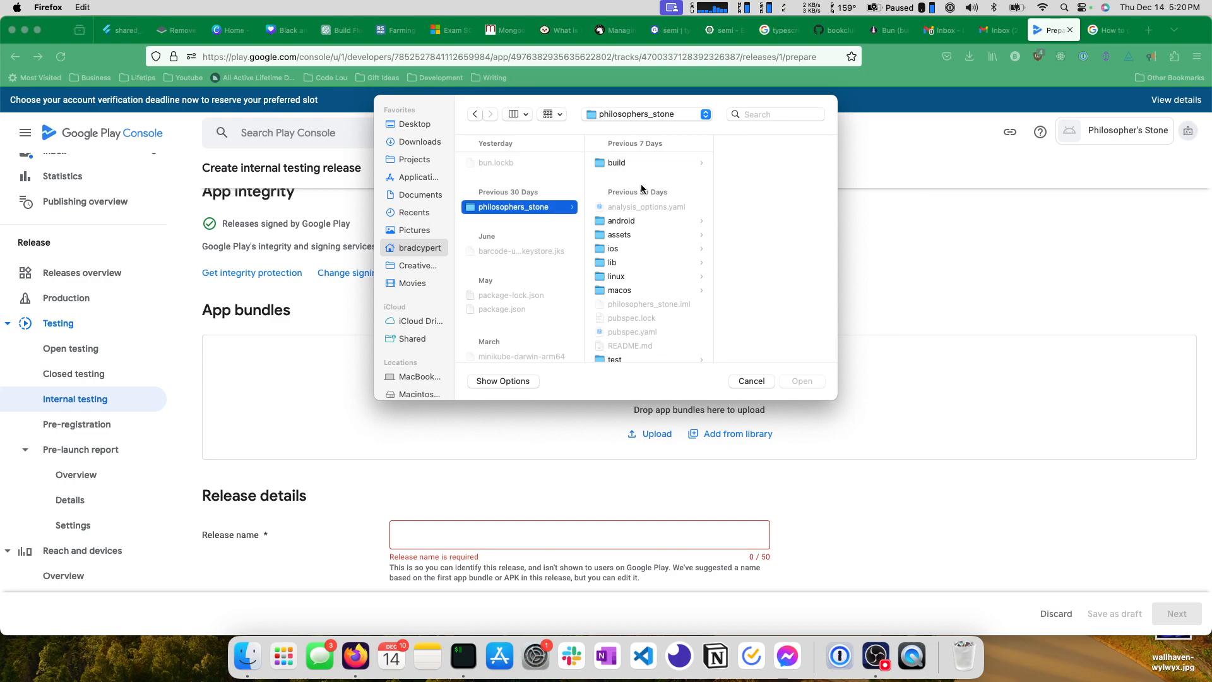
pyautogui.click(626, 163)
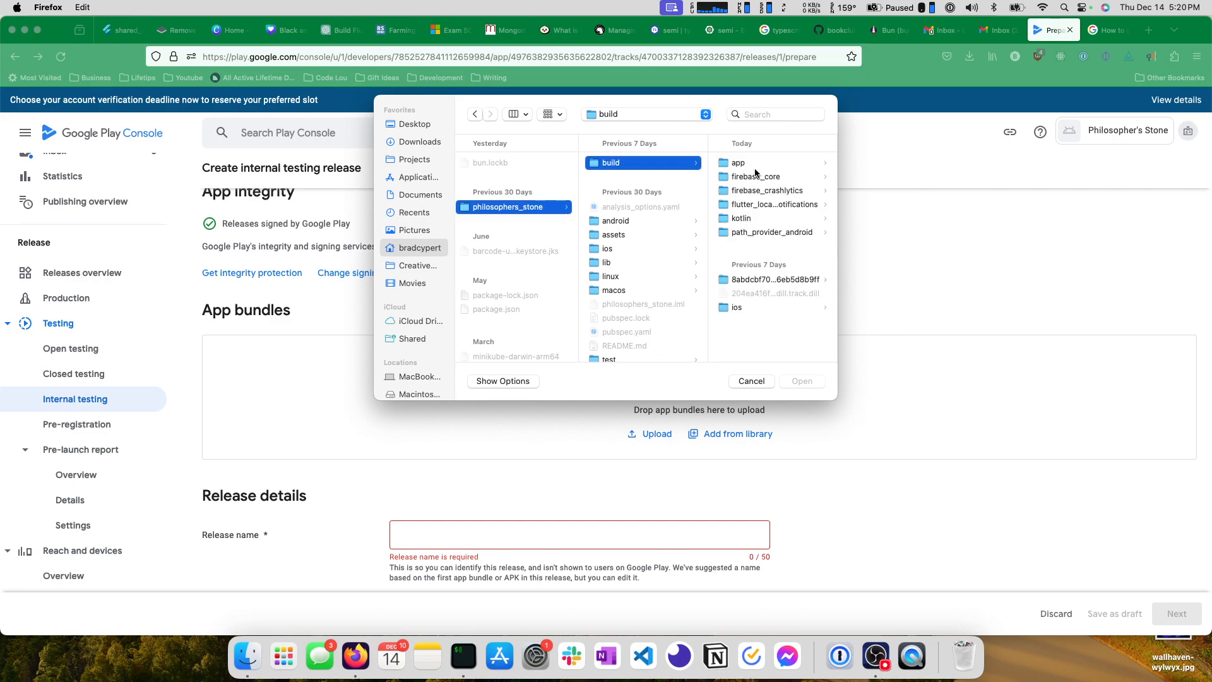
# Recheck the bundle's output path in iTerm, then upload app-release.aab from the app/outputs/bundle/release folder.
pyautogui.press('super+Tab')
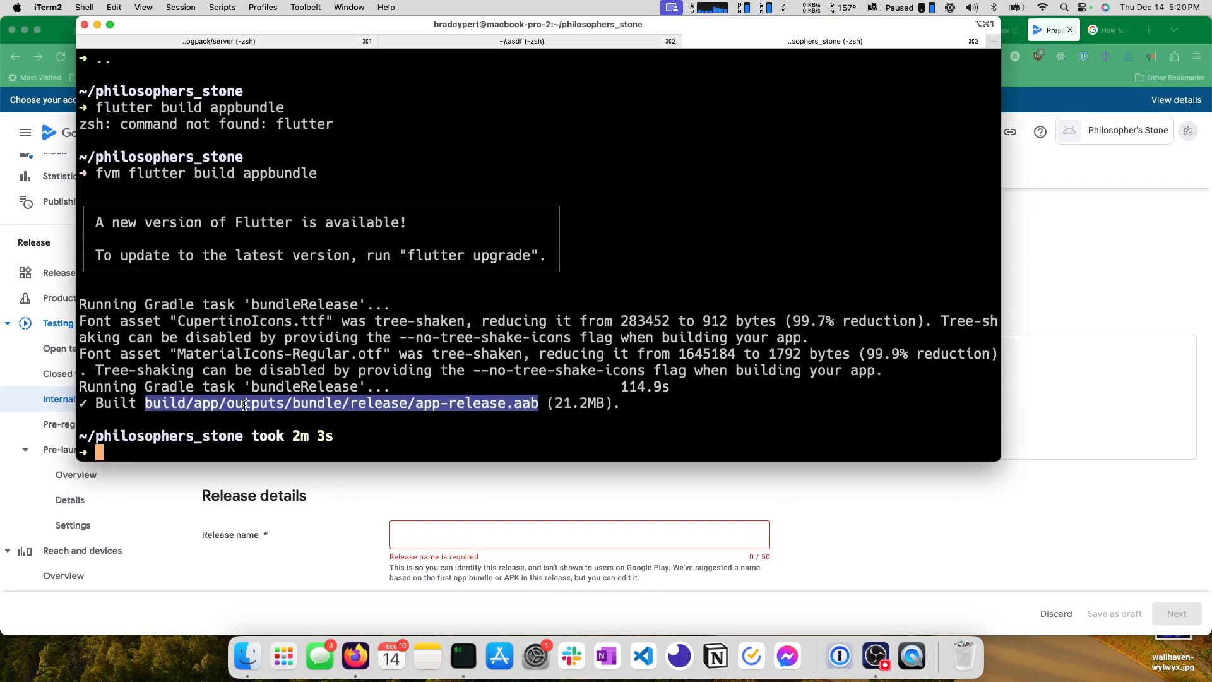
pyautogui.press('super+Tab')
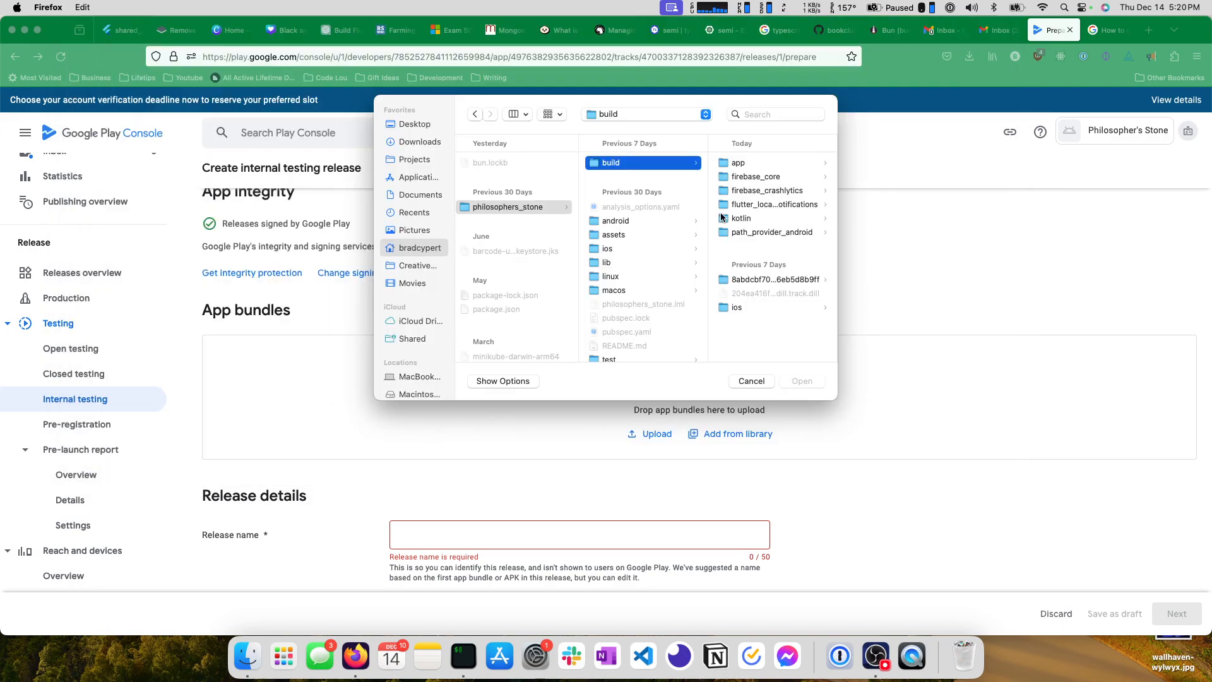
pyautogui.click(737, 163)
pyautogui.click(745, 219)
pyautogui.click(749, 166)
pyautogui.click(751, 167)
pyautogui.click(752, 166)
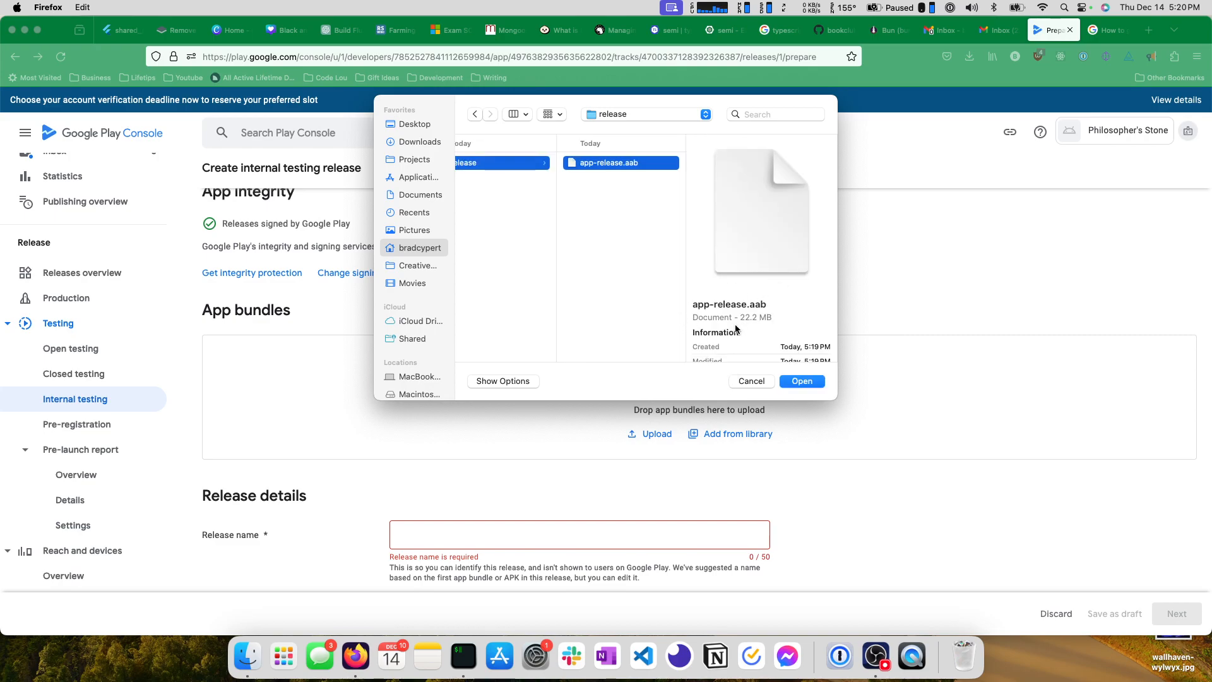
pyautogui.click(802, 381)
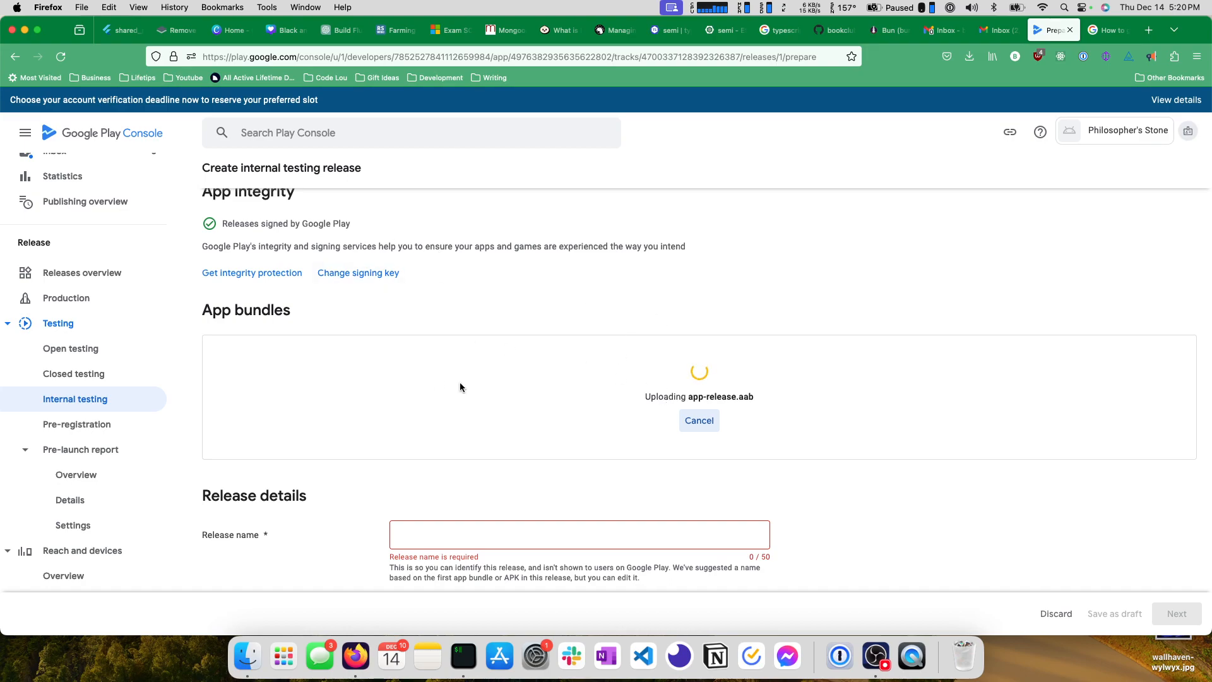
pyautogui.scroll(-2, 409, 356)
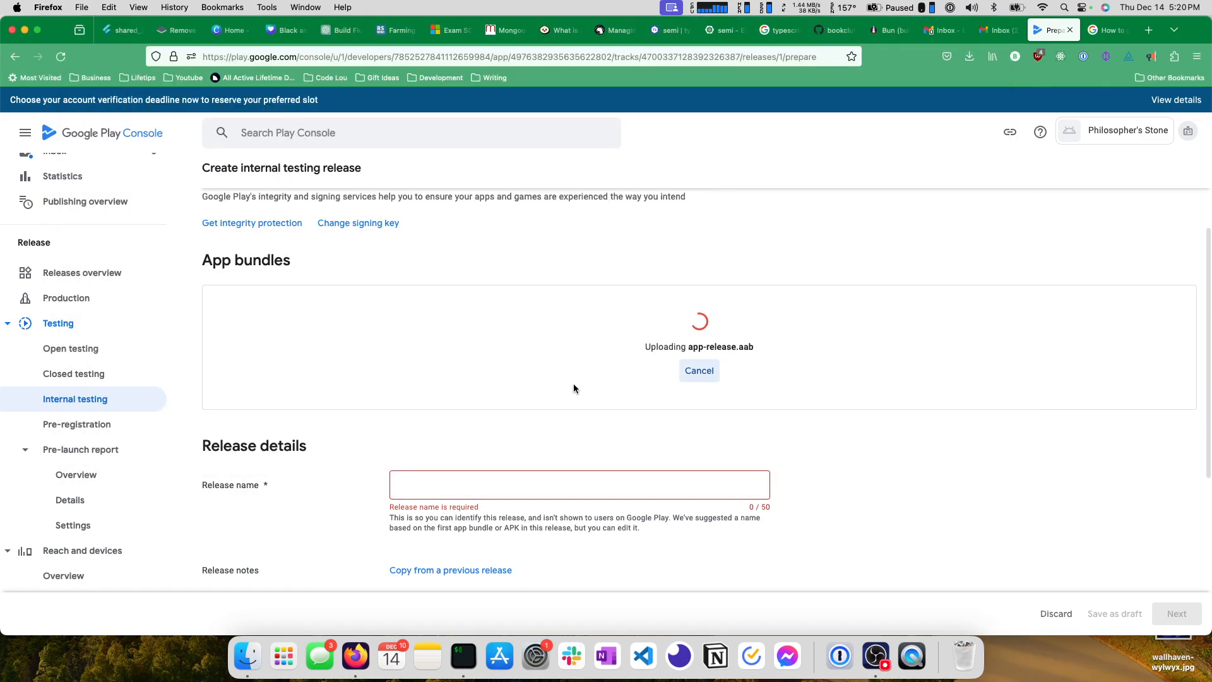
pyautogui.scroll(-3, 482, 477)
pyautogui.scroll(6, 475, 467)
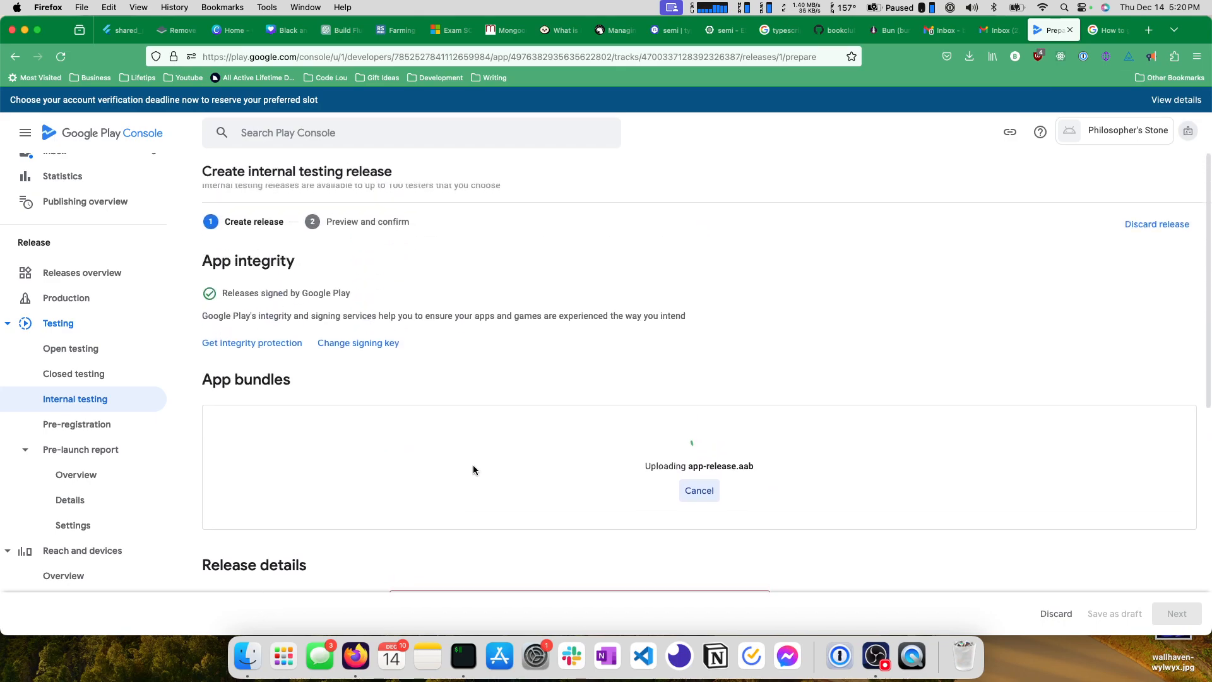
pyautogui.scroll(-2, 470, 456)
pyautogui.scroll(2, 468, 456)
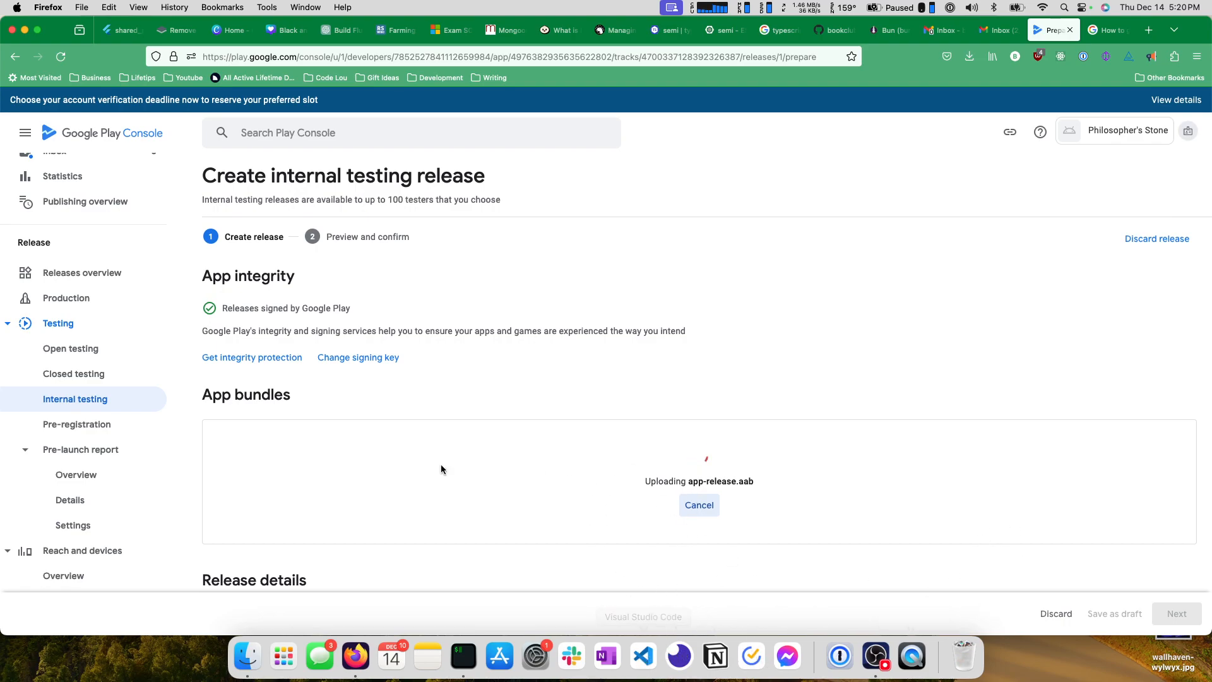
# Read the signing message beneath app-release.aab in the App bundles section.
pyautogui.scroll(-3, 368, 417)
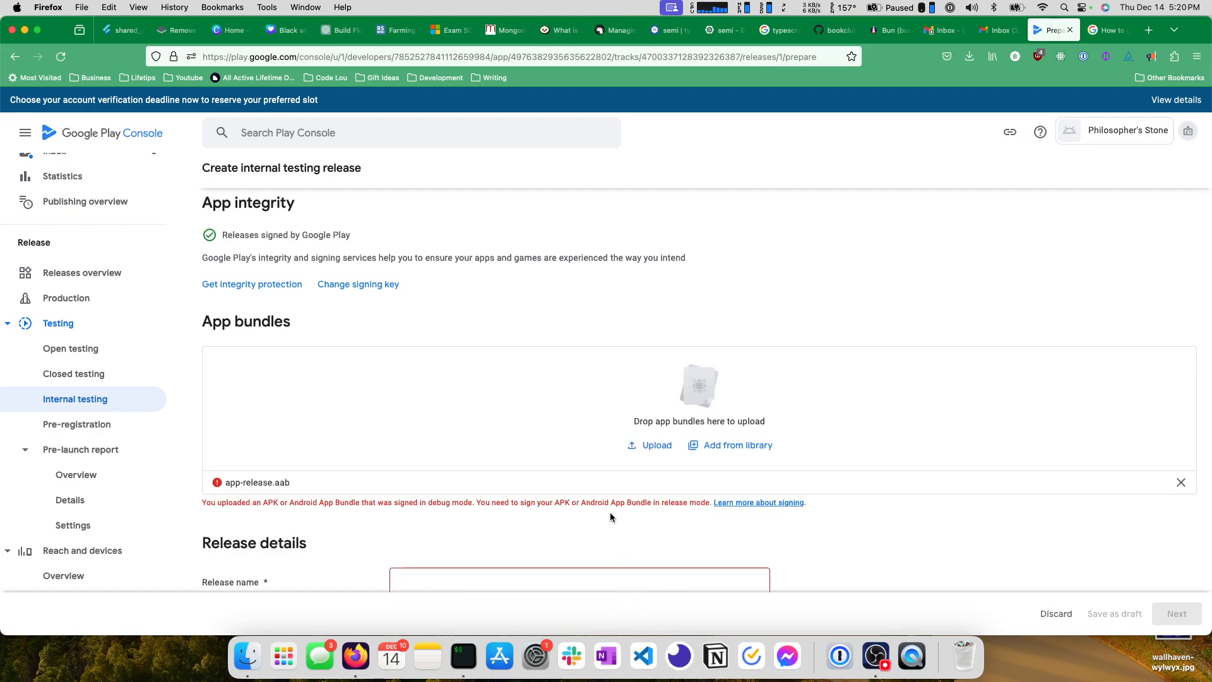
pyautogui.tripleClick(432, 501)
pyautogui.click(556, 520)
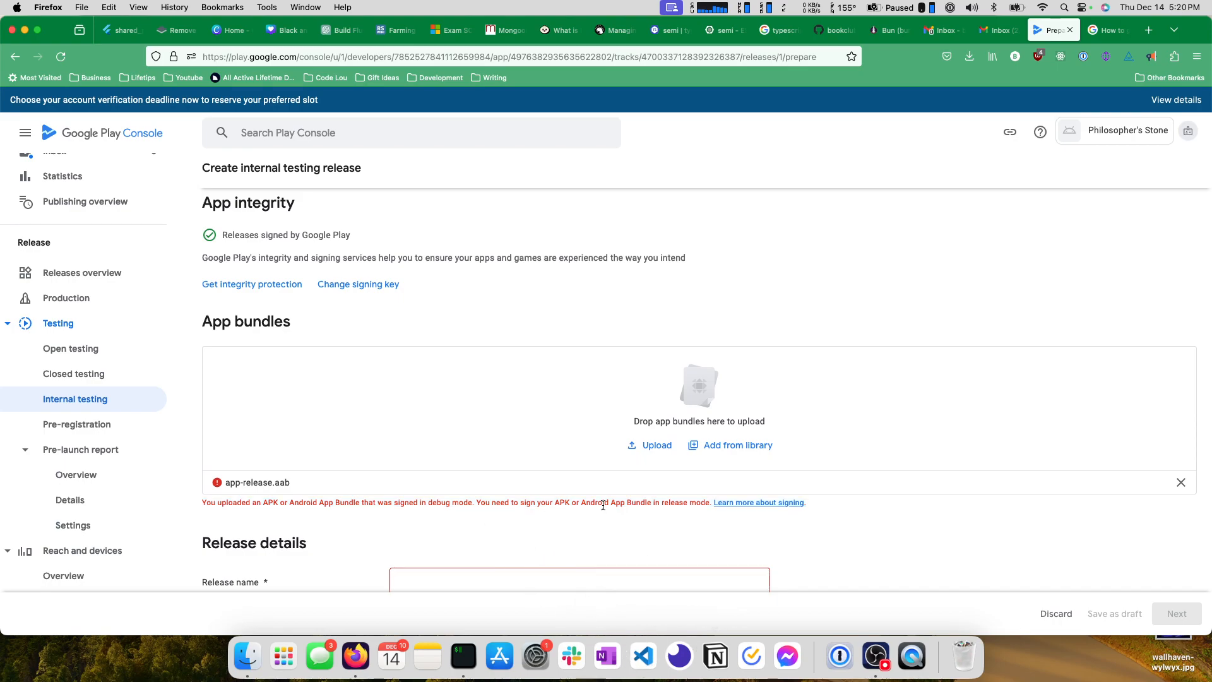
pyautogui.tripleClick(227, 501)
pyautogui.click(448, 514)
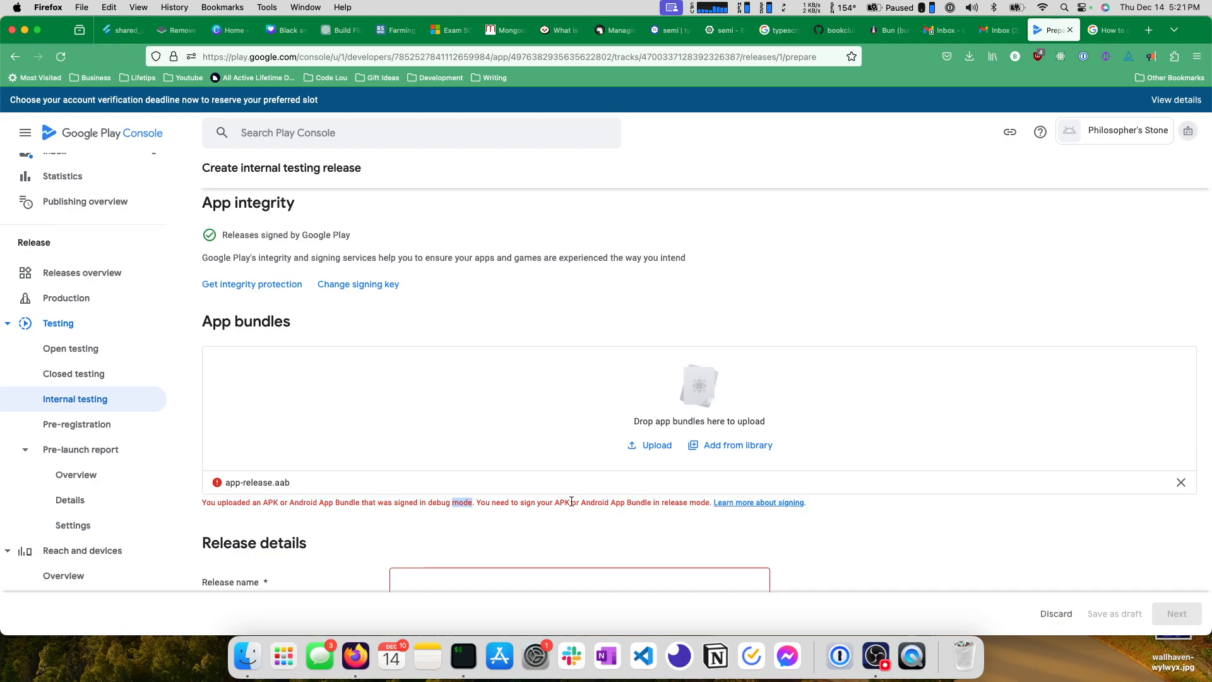
# Open the linked guide on app signing and go to its section on generating an upload key and keystore.
pyautogui.click(757, 503)
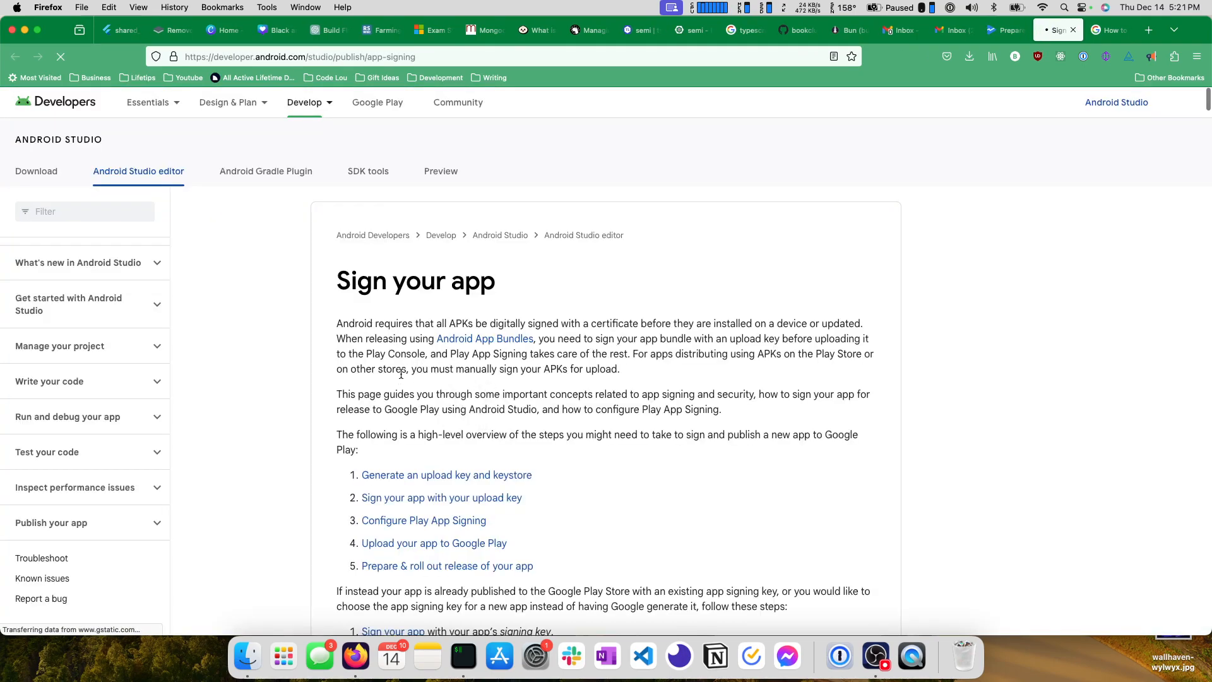
pyautogui.scroll(-2, 401, 377)
pyautogui.scroll(-4, 401, 378)
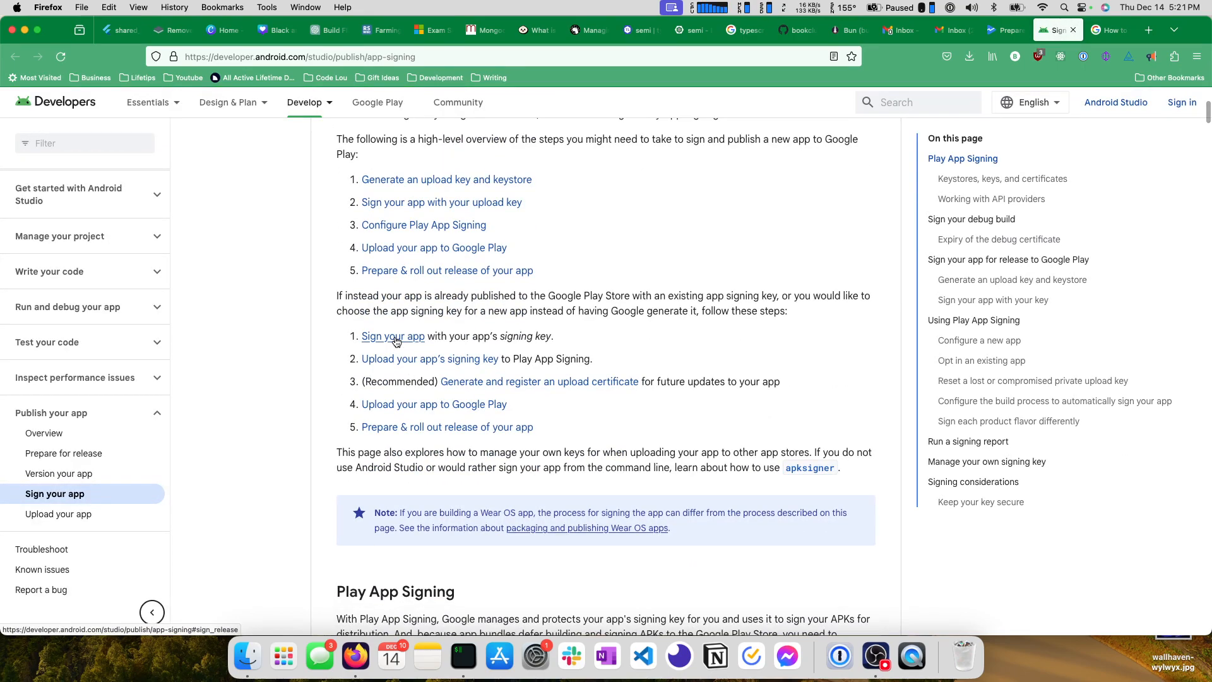
pyautogui.scroll(1, 442, 268)
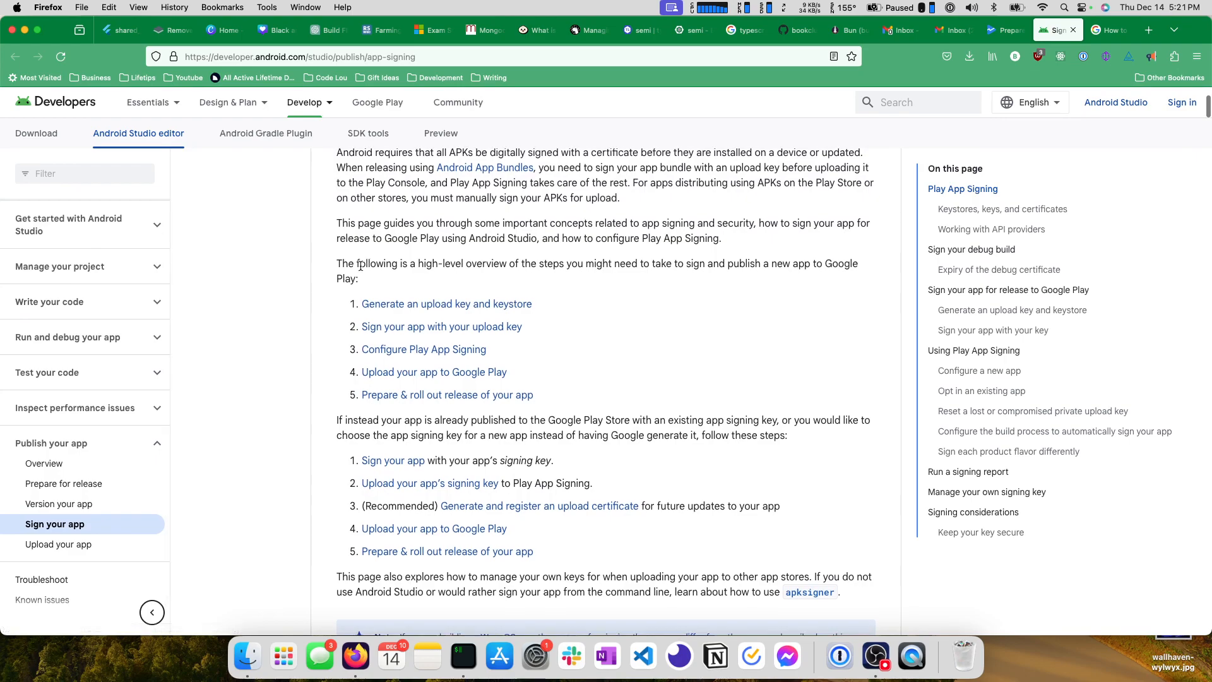
pyautogui.doubleClick(528, 263)
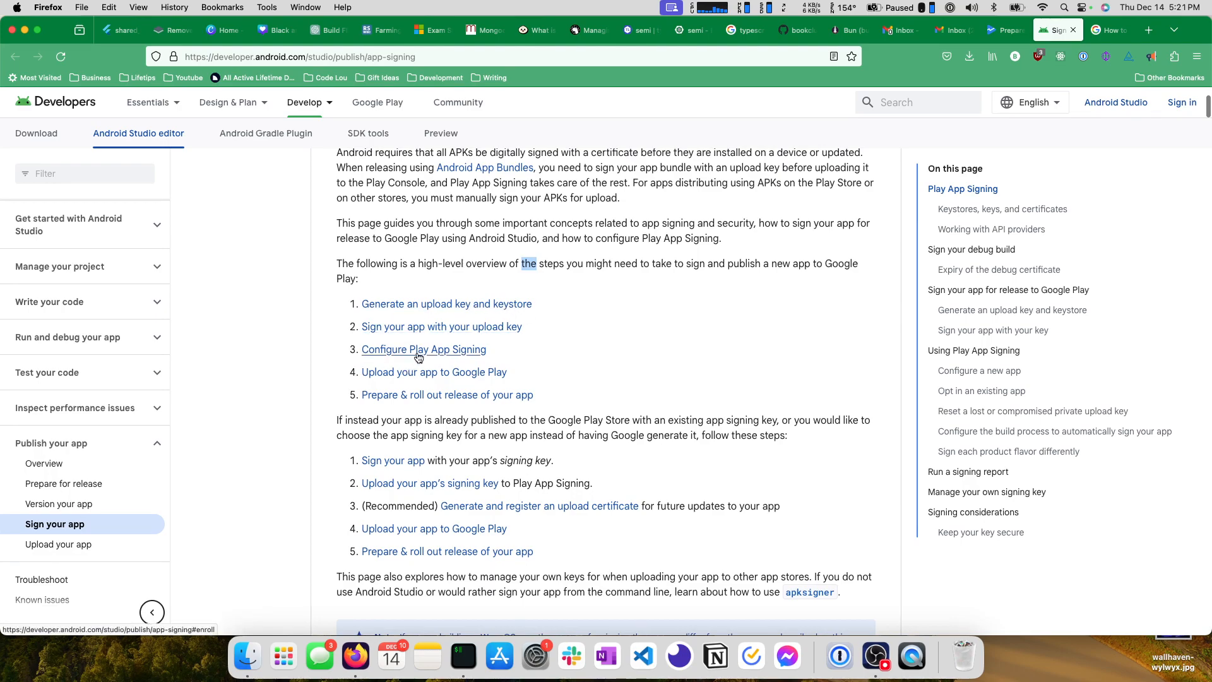
pyautogui.click(436, 304)
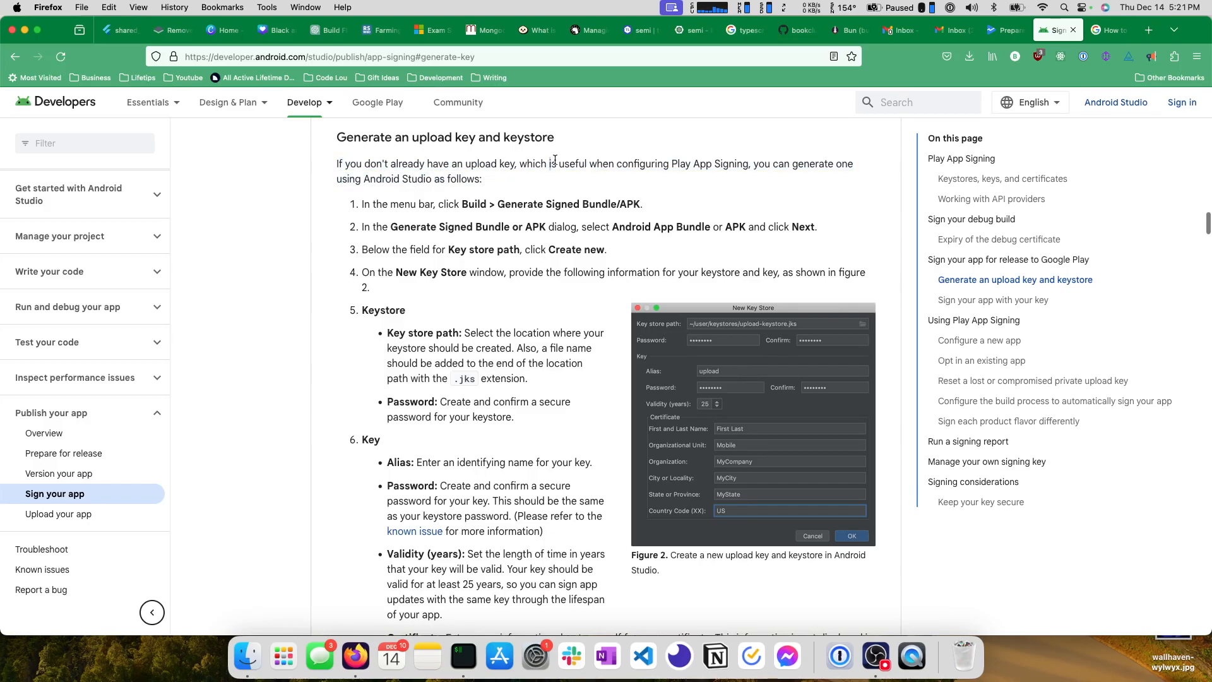
# Read the Android Studio instructions for generating an upload key and keystore.
pyautogui.moveTo(338, 172); pyautogui.dragTo(480, 183)
pyautogui.click(492, 191)
pyautogui.scroll(-5, 485, 199)
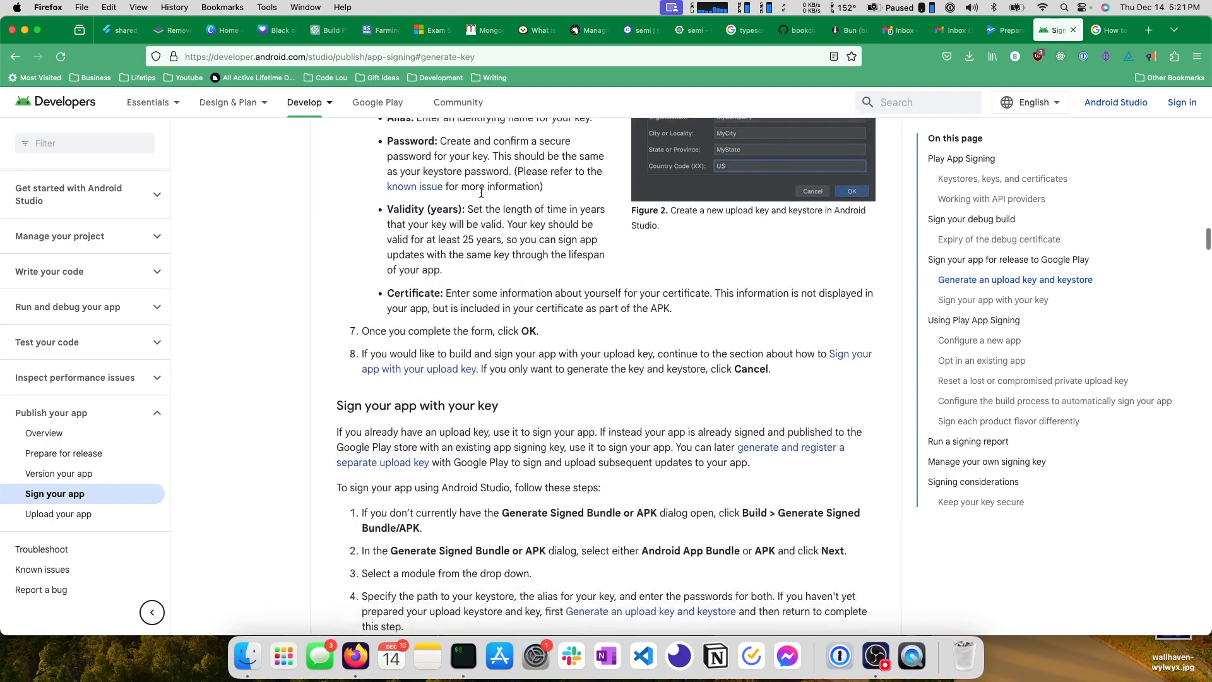
pyautogui.scroll(-4, 481, 192)
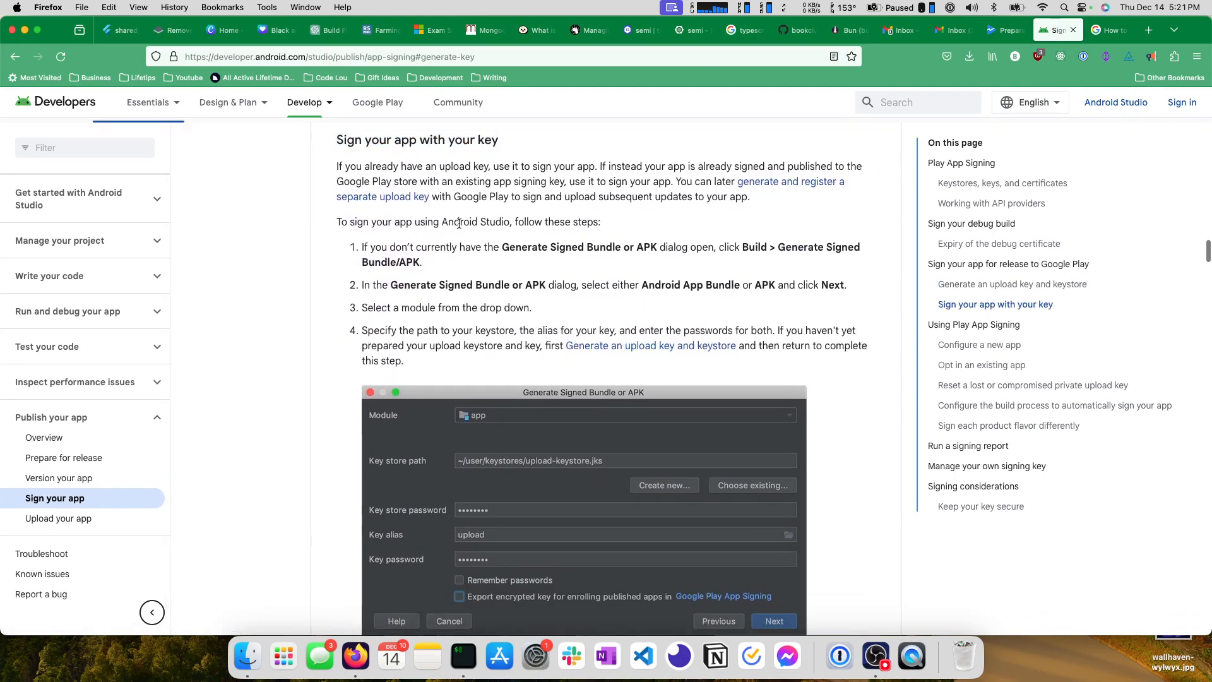
# Examine the "Sign your app with your key" section, including the advice for apps with an existing signing key, and revisit the key generation steps.
pyautogui.moveTo(344, 167); pyautogui.dragTo(748, 203)
pyautogui.click(594, 171)
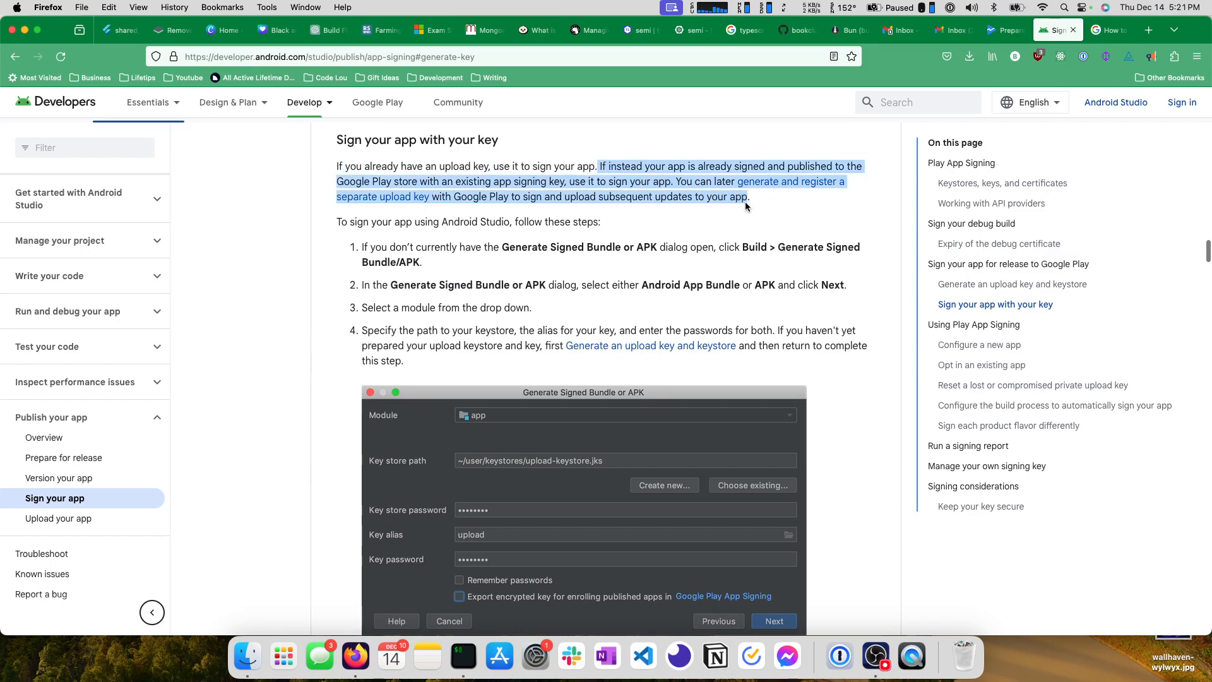
pyautogui.click(777, 208)
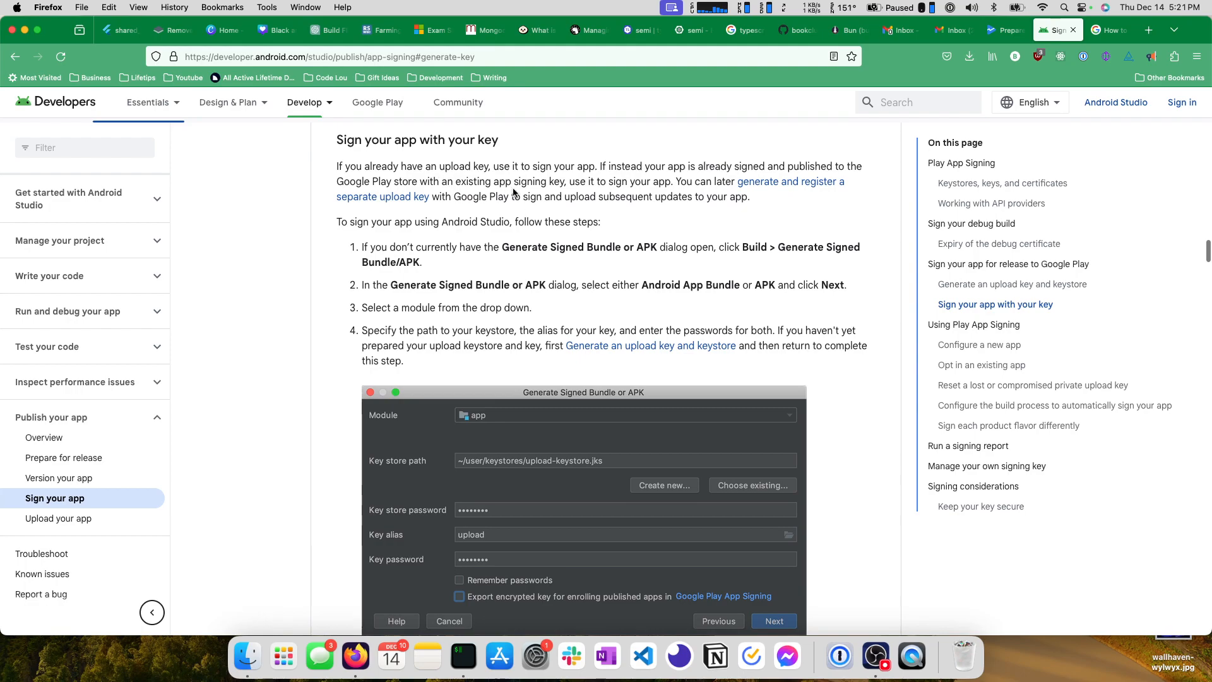
pyautogui.moveTo(569, 181); pyautogui.dragTo(668, 179)
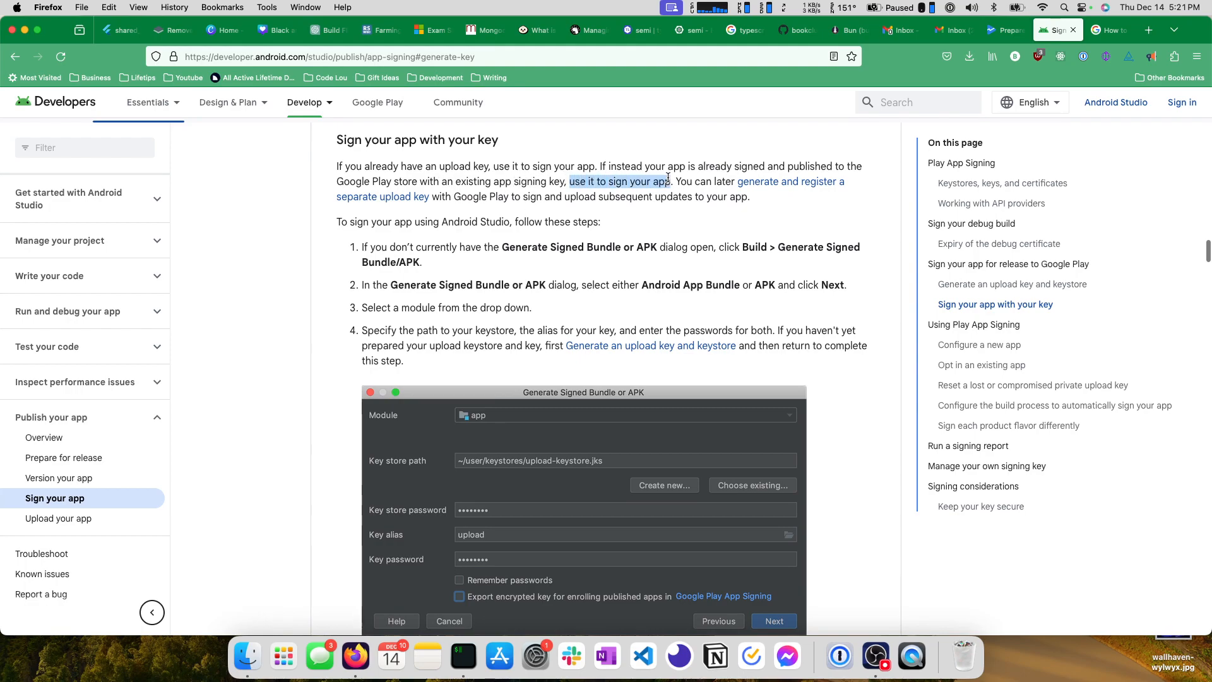
pyautogui.click(566, 180)
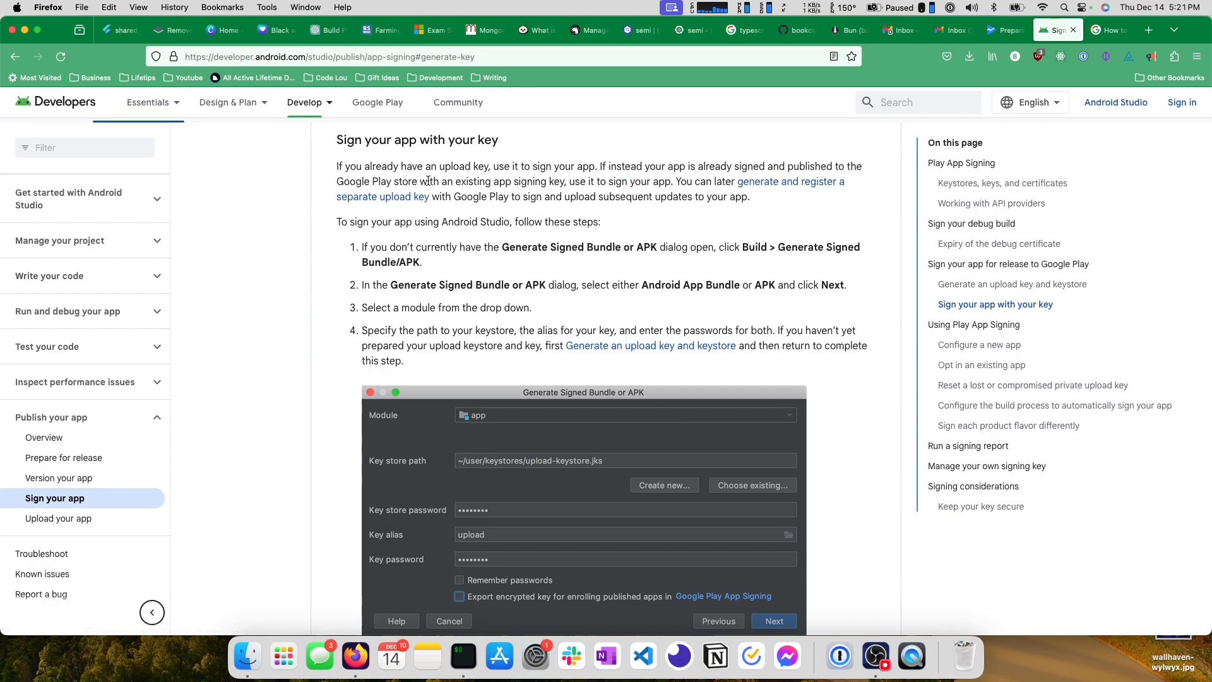
pyautogui.scroll(-5, 321, 212)
pyautogui.scroll(10, 321, 212)
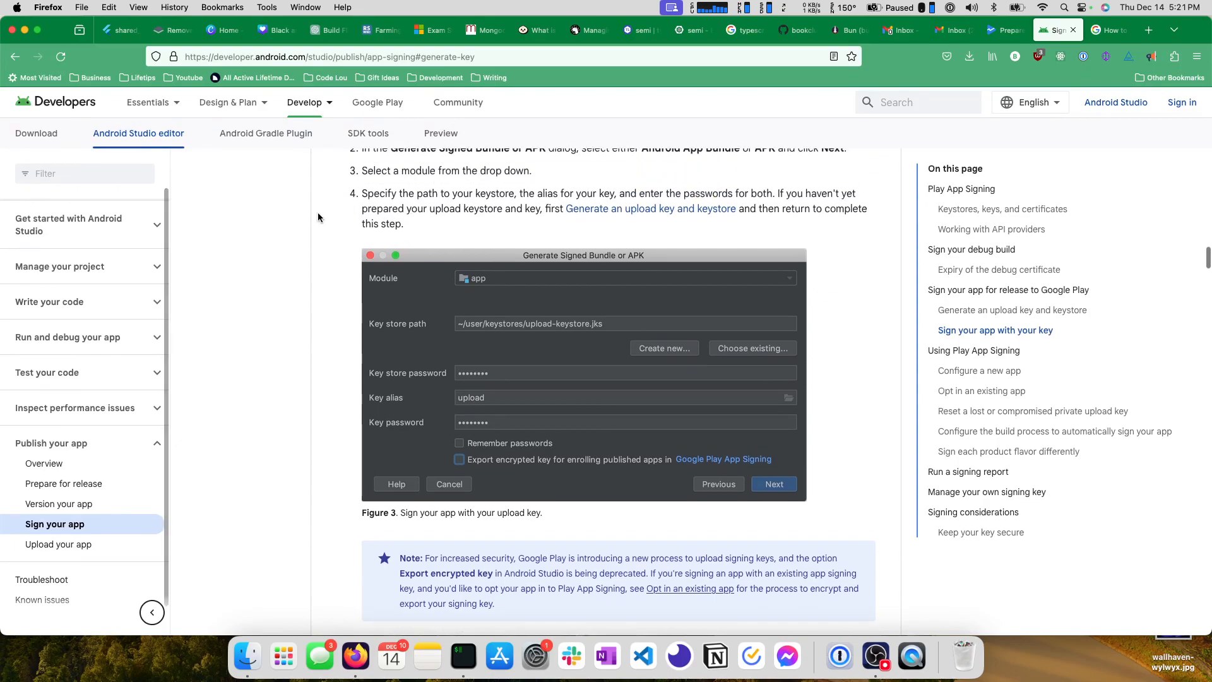
pyautogui.scroll(11, 313, 218)
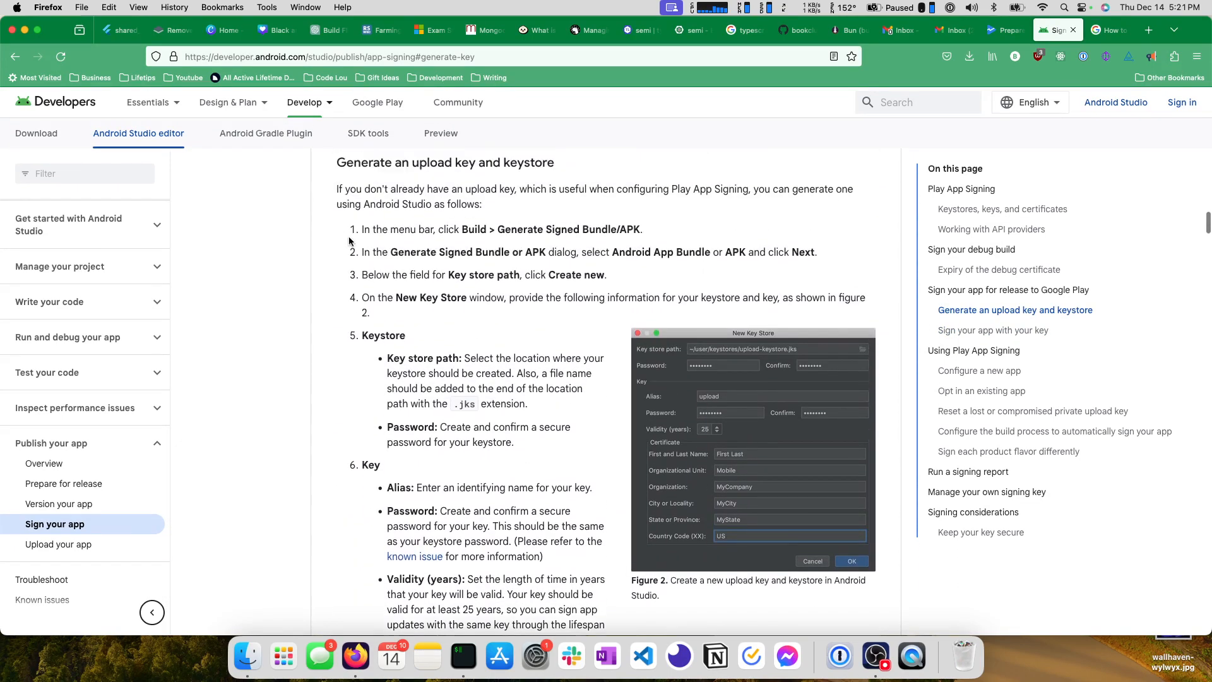
pyautogui.scroll(-1, 485, 335)
pyautogui.click(875, 653)
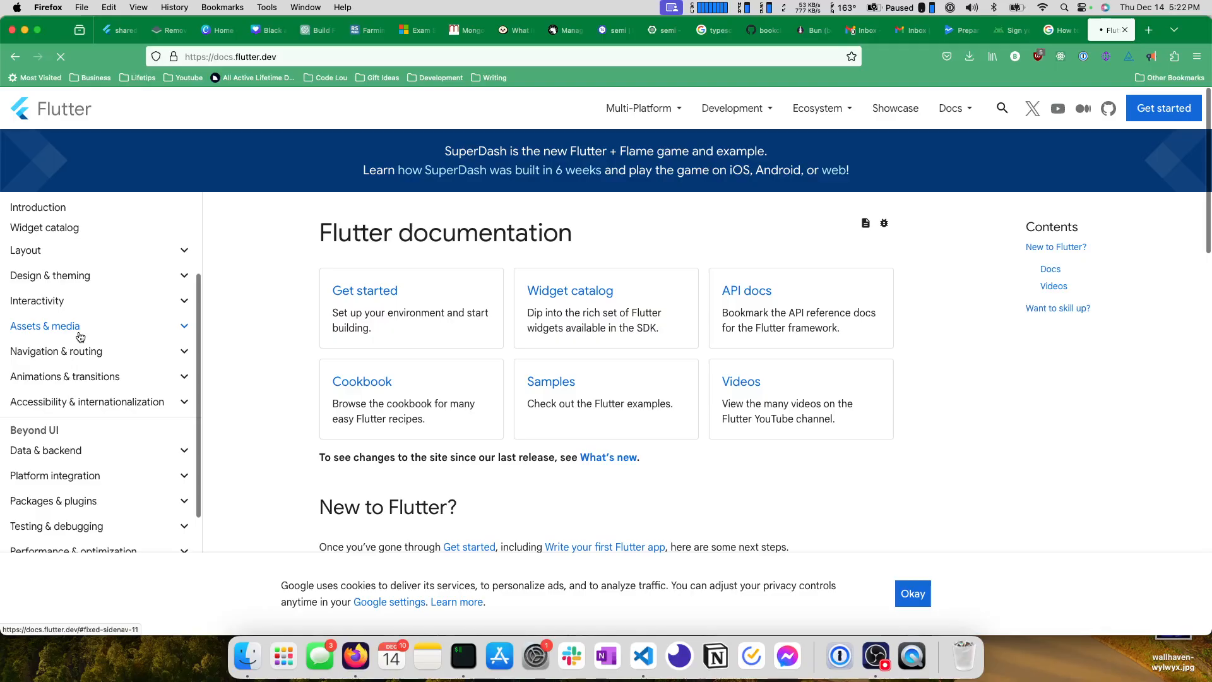
# In the Flutter documentation, open the Android build and release guide under Deployment and read its app signing and keystore instructions.
pyautogui.scroll(-5, 89, 340)
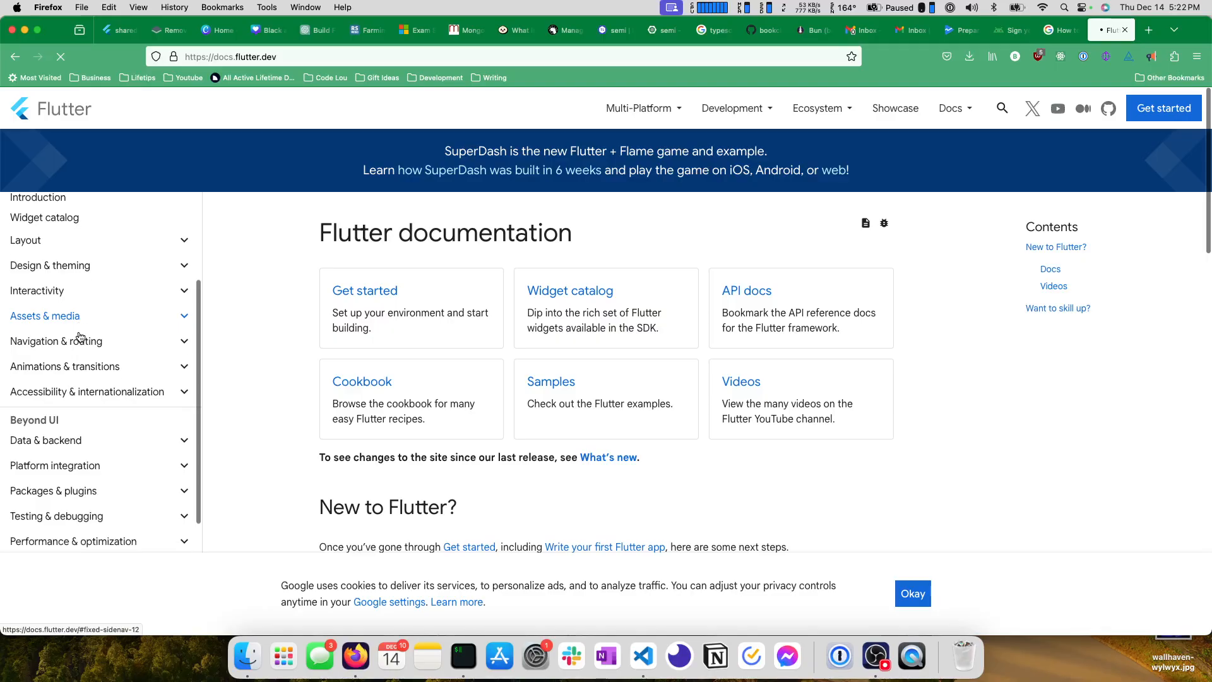
pyautogui.scroll(-2, 82, 340)
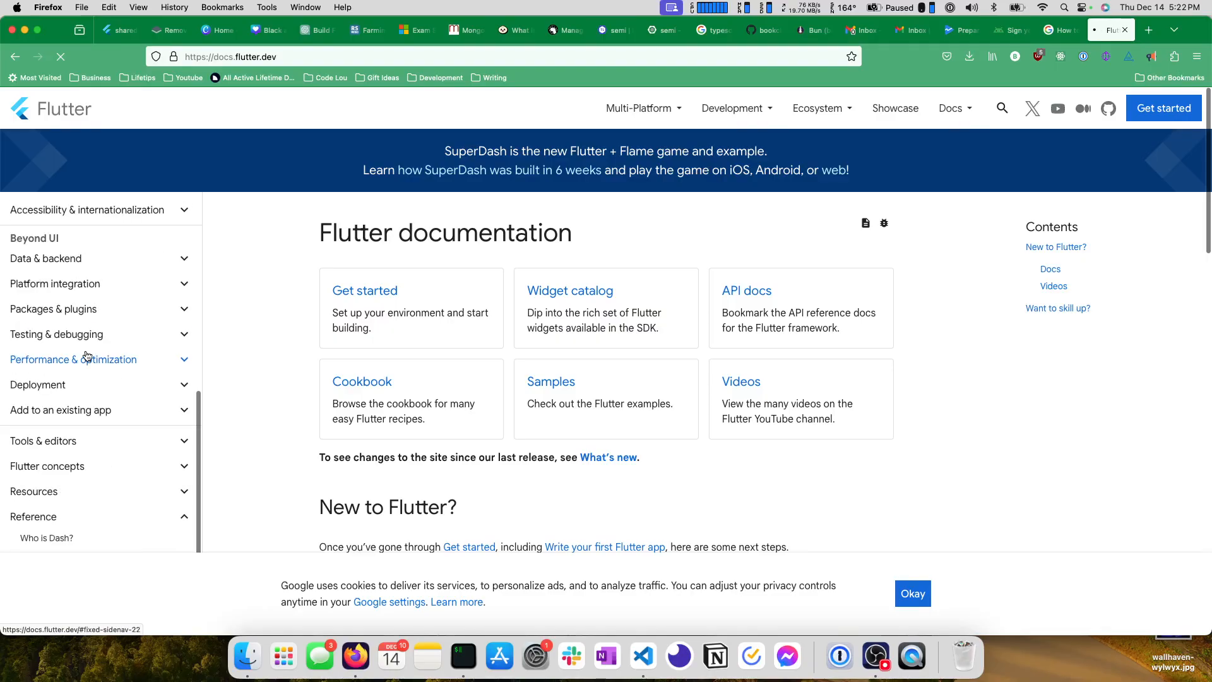
pyautogui.scroll(-2, 83, 373)
pyautogui.click(79, 387)
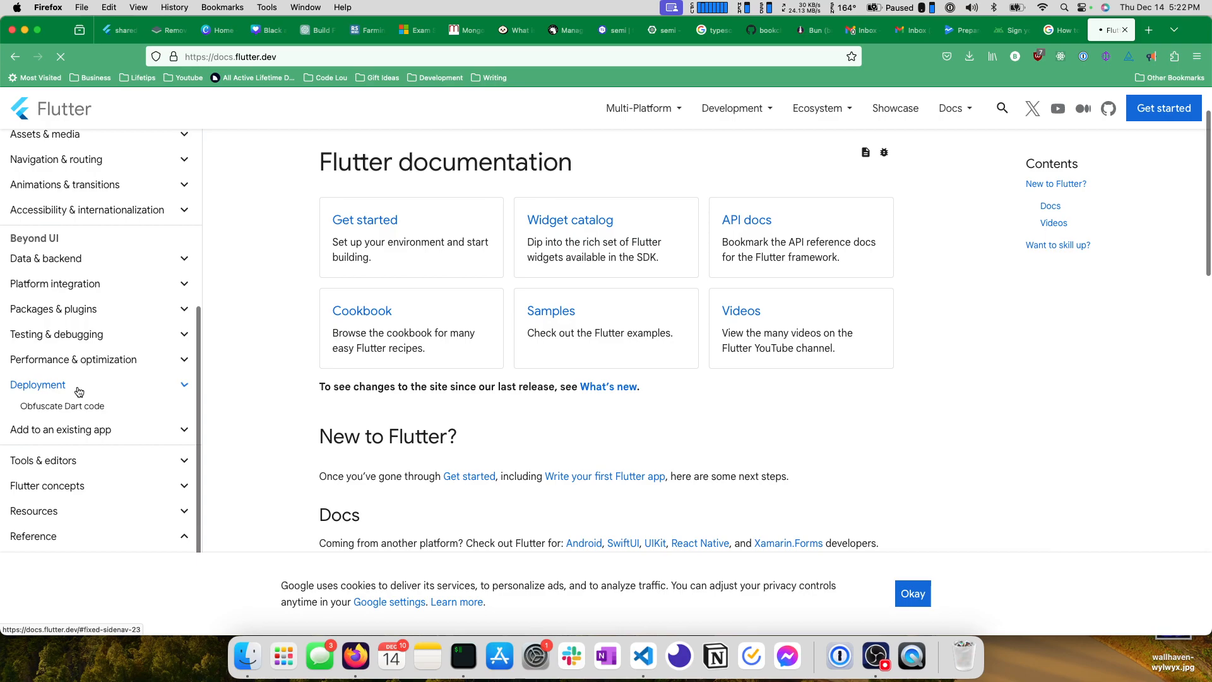
pyautogui.moveTo(315, 260); pyautogui.dragTo(453, 261)
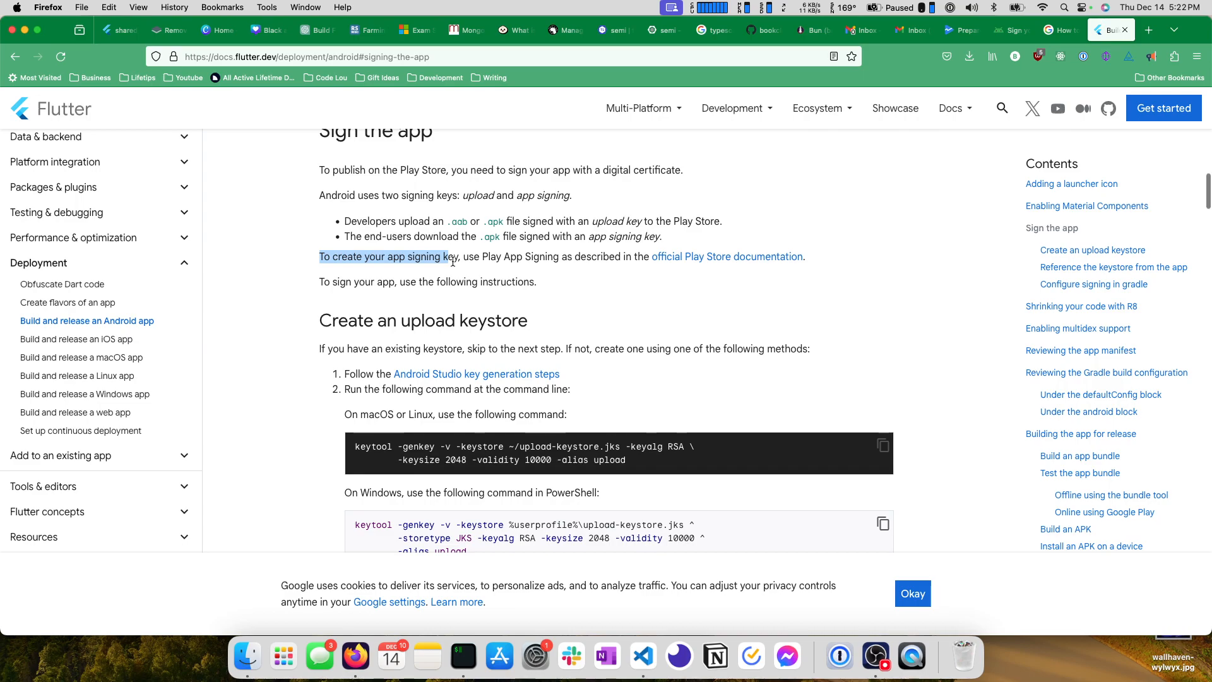
pyautogui.scroll(-10, 453, 261)
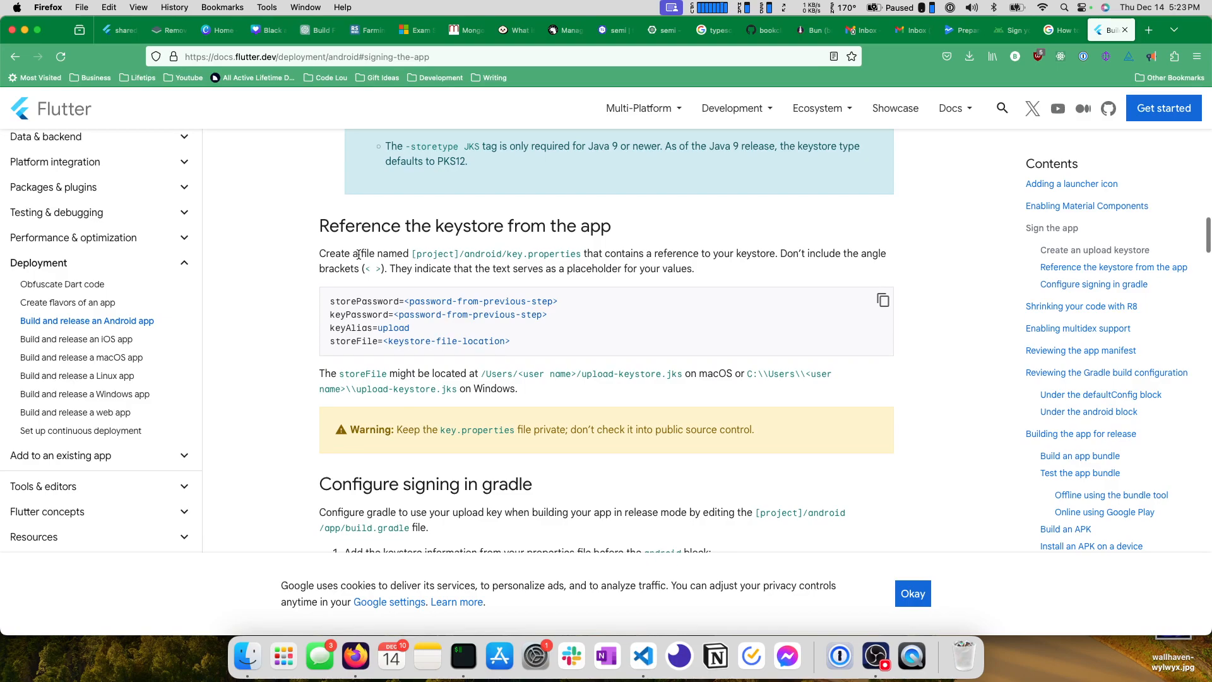
# Switch to VS Code and open the recent project ~/philosophers_stone.
pyautogui.press('super+Tab')
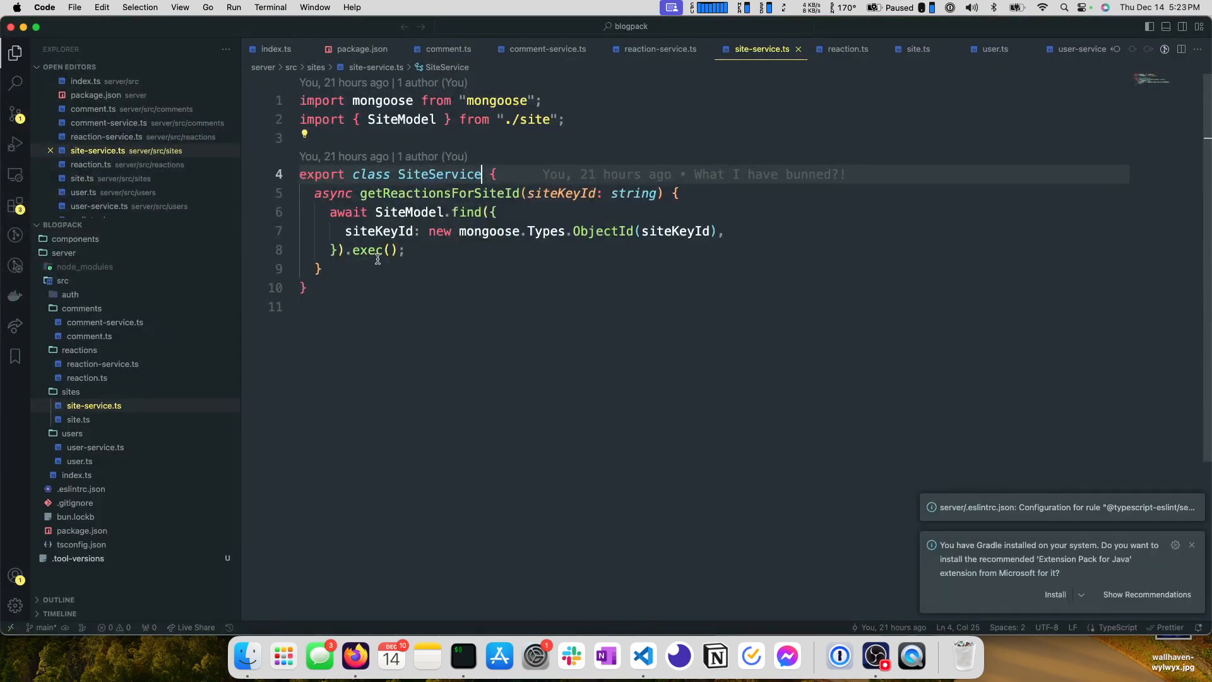
pyautogui.click(79, 6)
pyautogui.moveTo(129, 116)
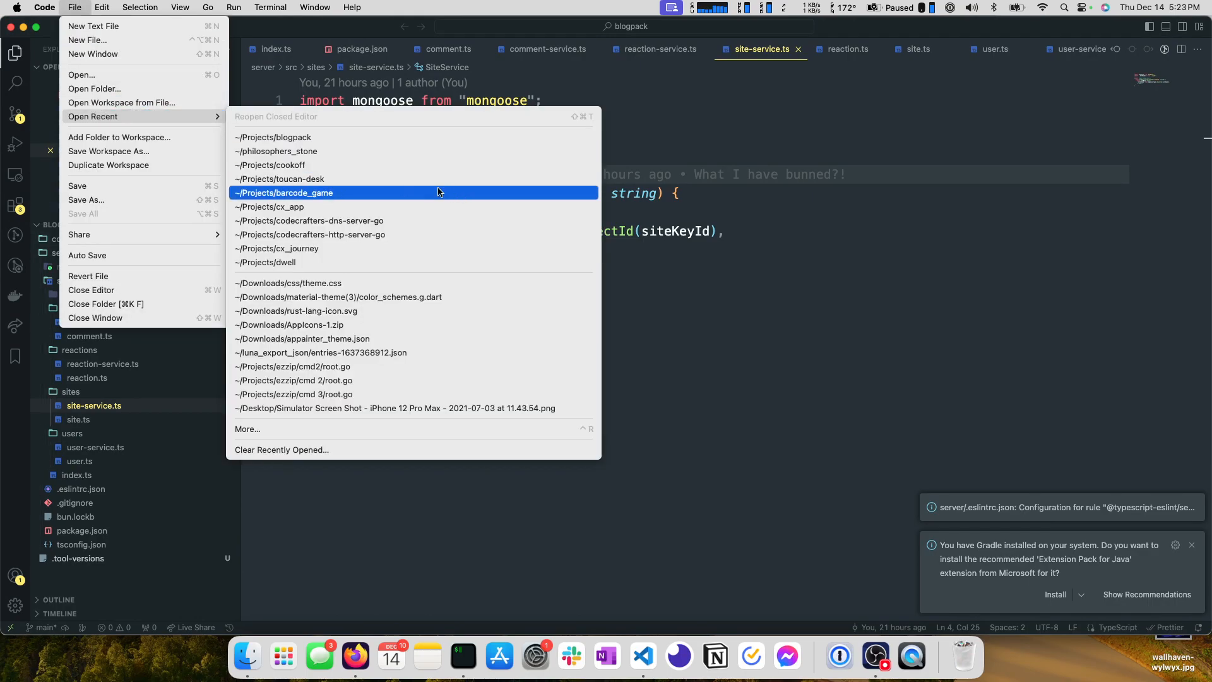
pyautogui.click(318, 151)
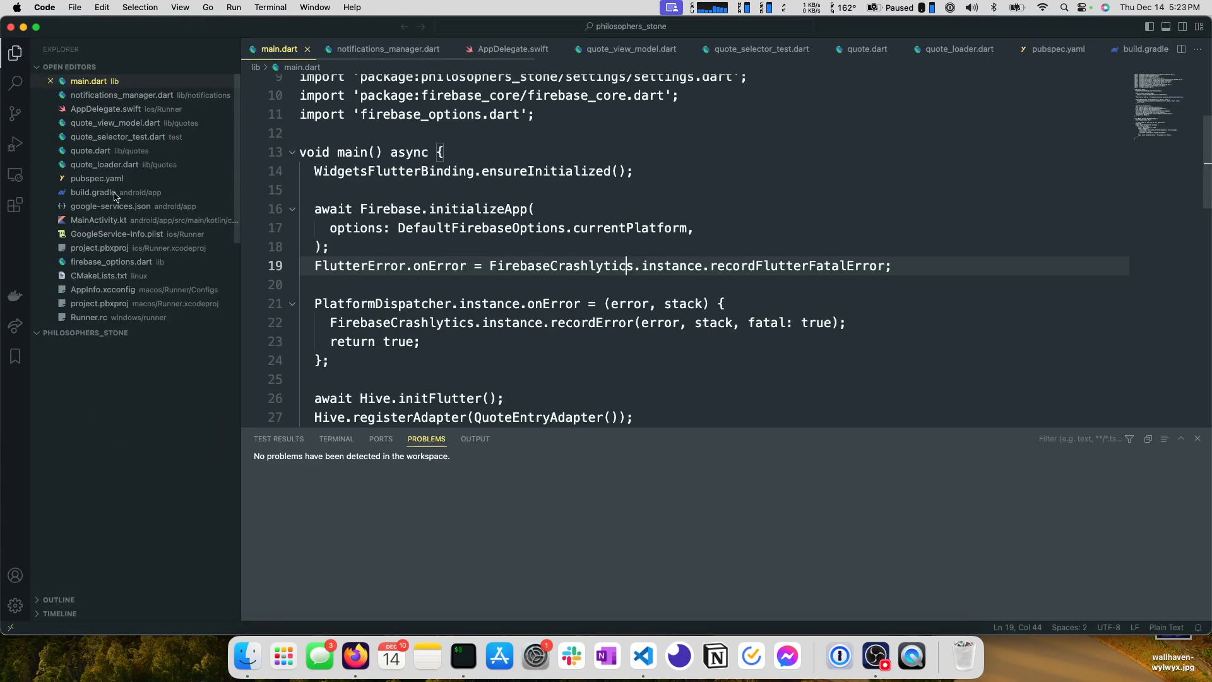
pyautogui.scroll(10, 82, 396)
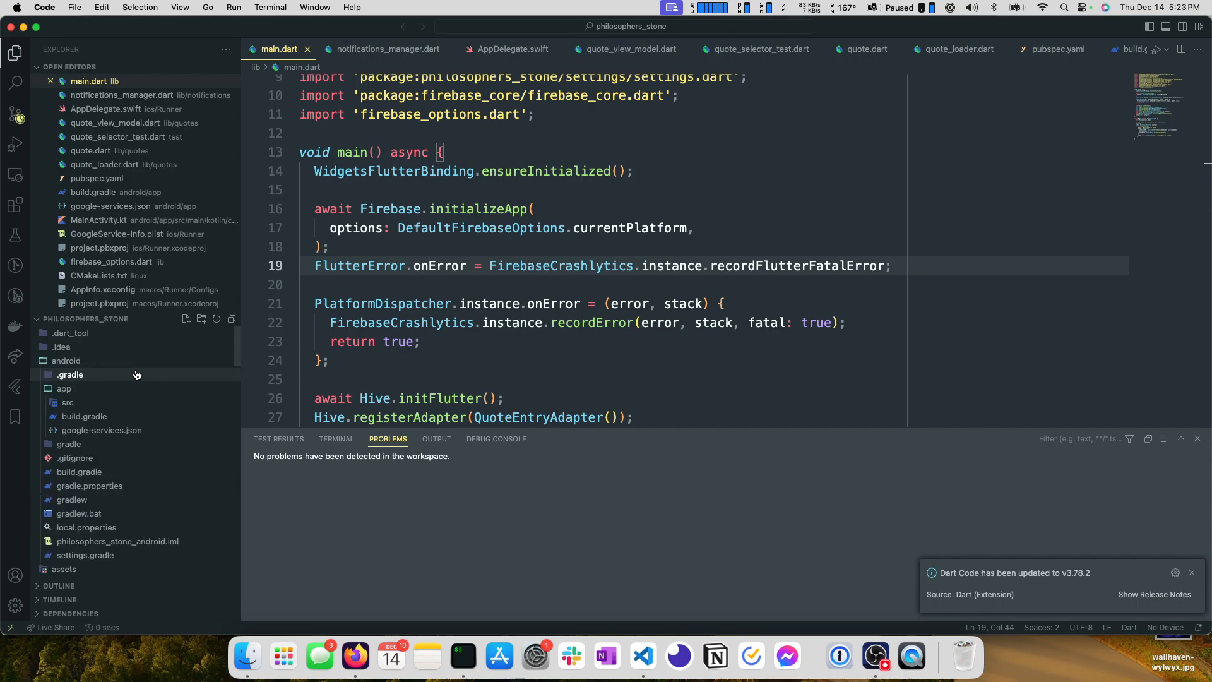
# Recheck the keystore reference file's path in the Flutter docs in Firefox, then create key.properties in the project's android folder in VS Code.
pyautogui.press('super+Tab')
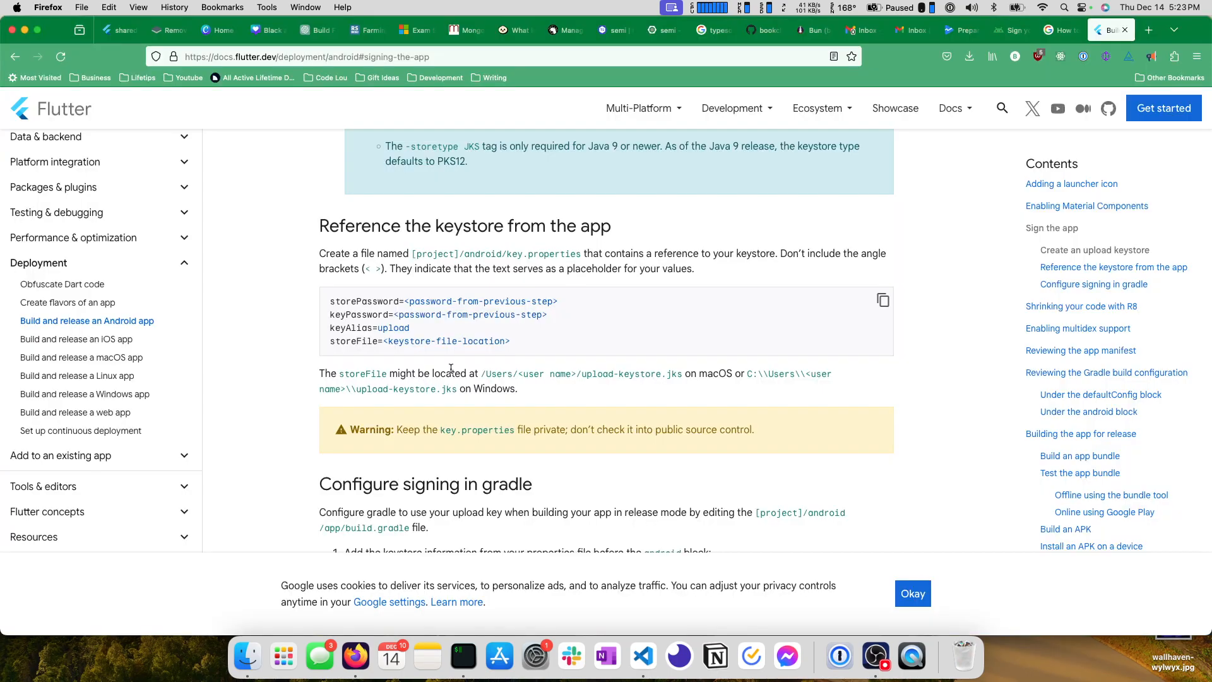
pyautogui.scroll(1, 487, 252)
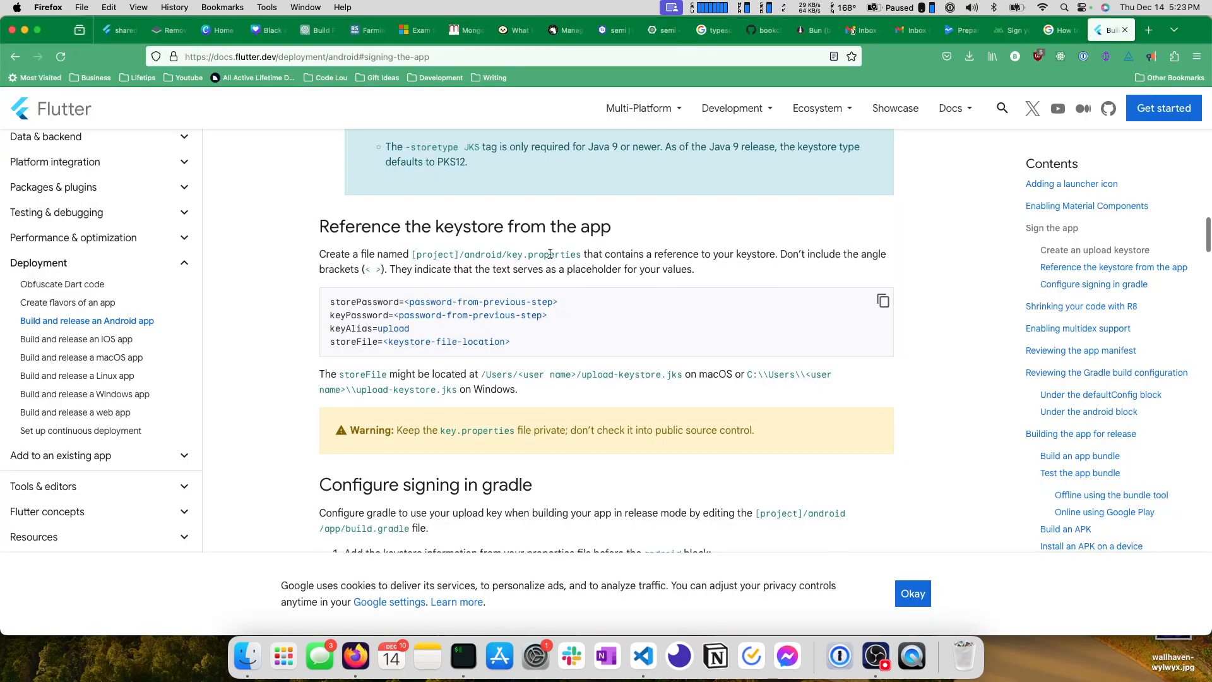
pyautogui.press('super+Tab')
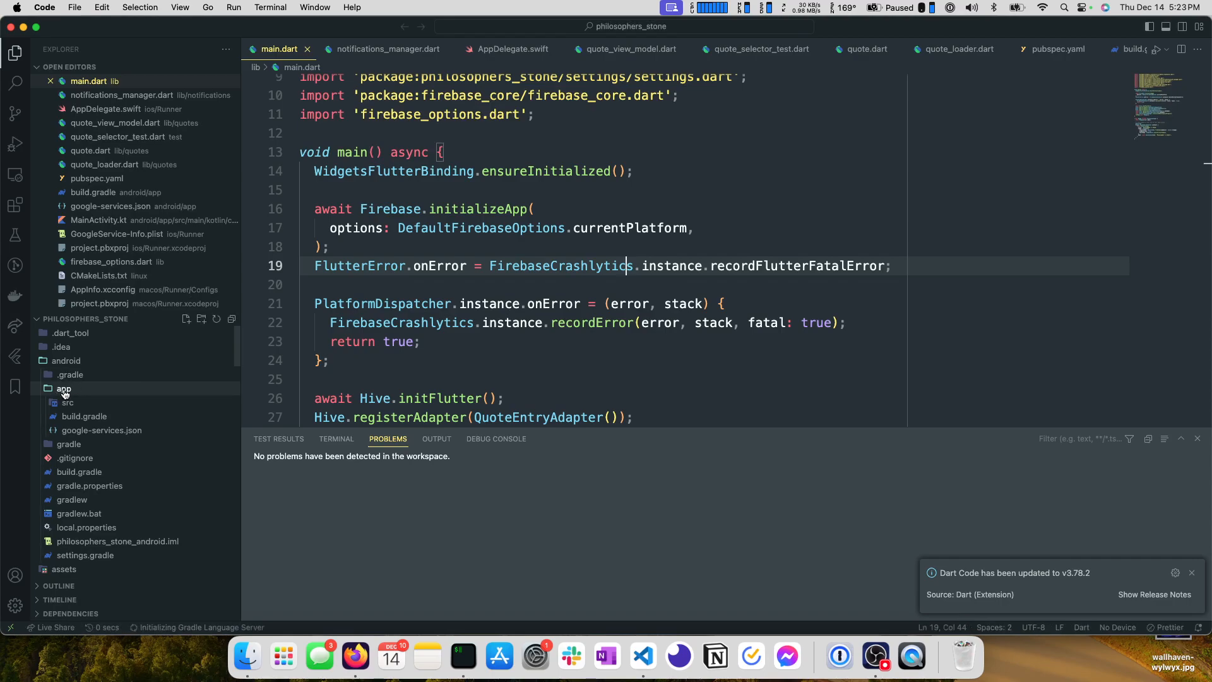
pyautogui.click(65, 389)
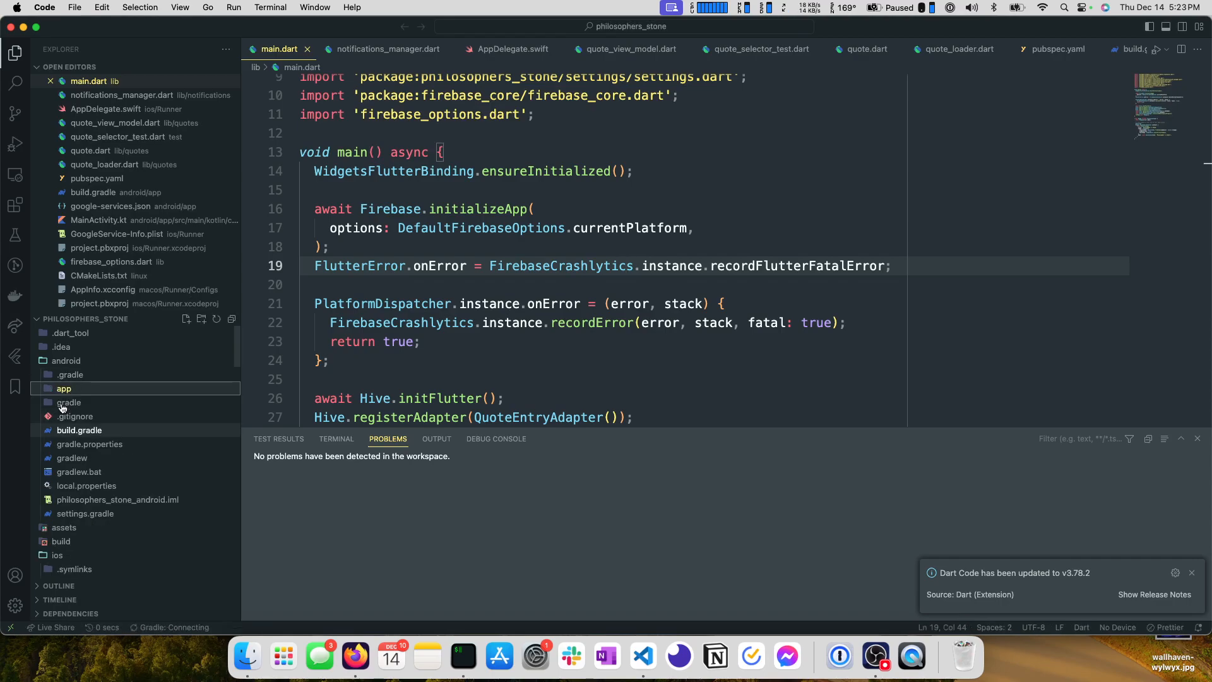
pyautogui.click(93, 362)
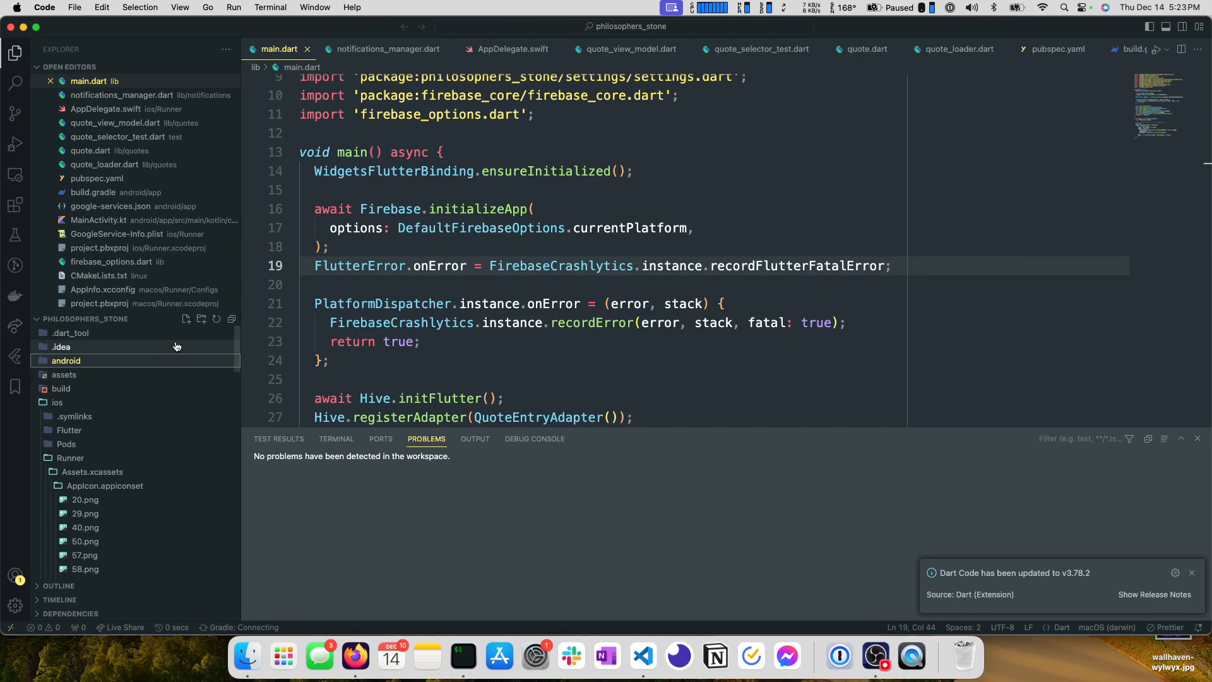
pyautogui.click(186, 319)
pyautogui.write('key.properties')
pyautogui.press('Return')
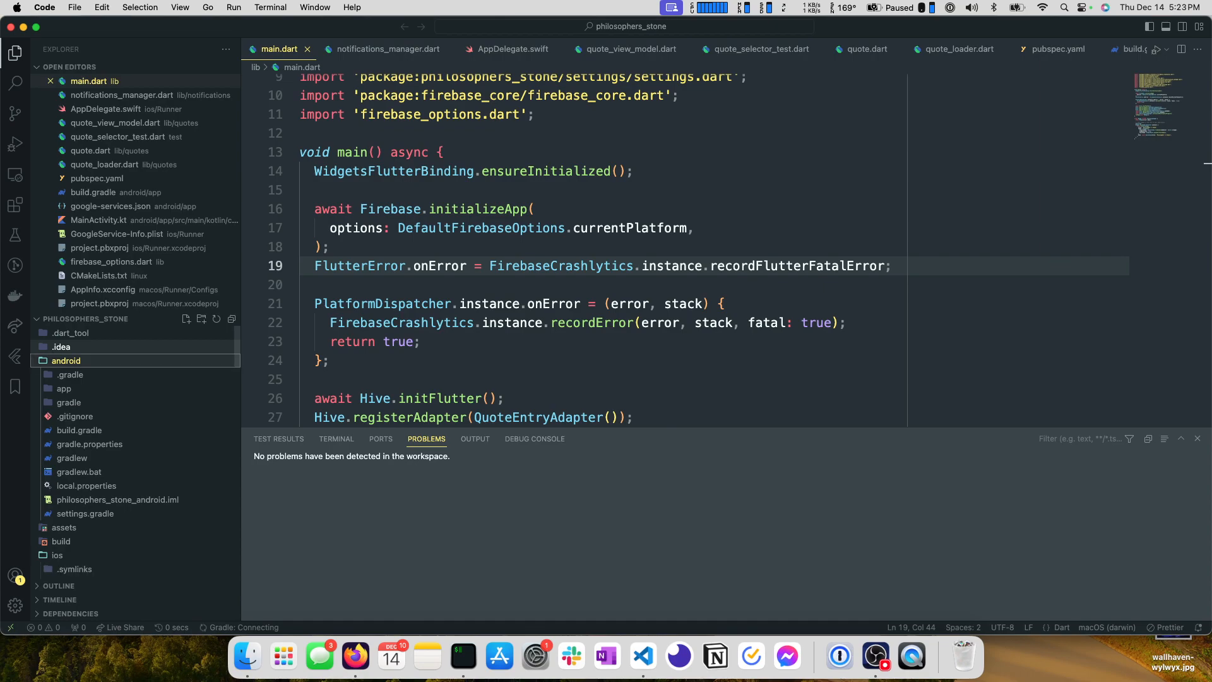
# Copy the storePassword, keyPassword, keyAlias and storeFile template from the Flutter docs in Firefox into key.properties in VS Code.
pyautogui.press('super+Tab')
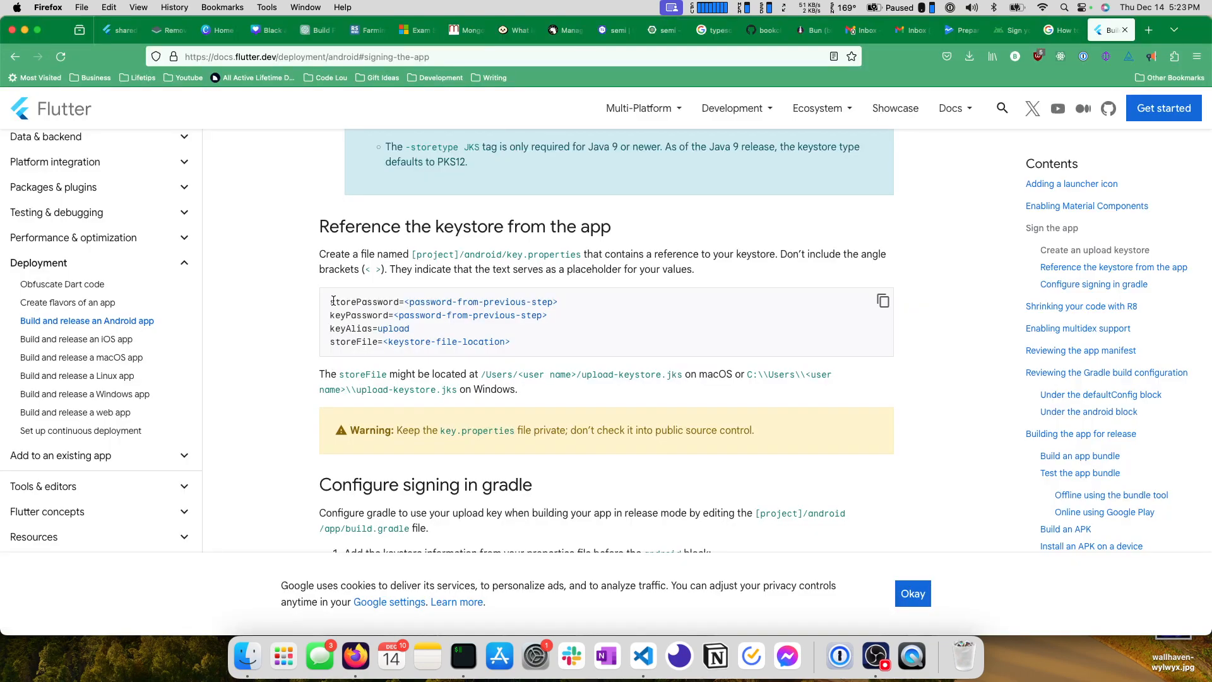
pyautogui.moveTo(332, 301); pyautogui.dragTo(537, 338)
pyautogui.press('super+c')
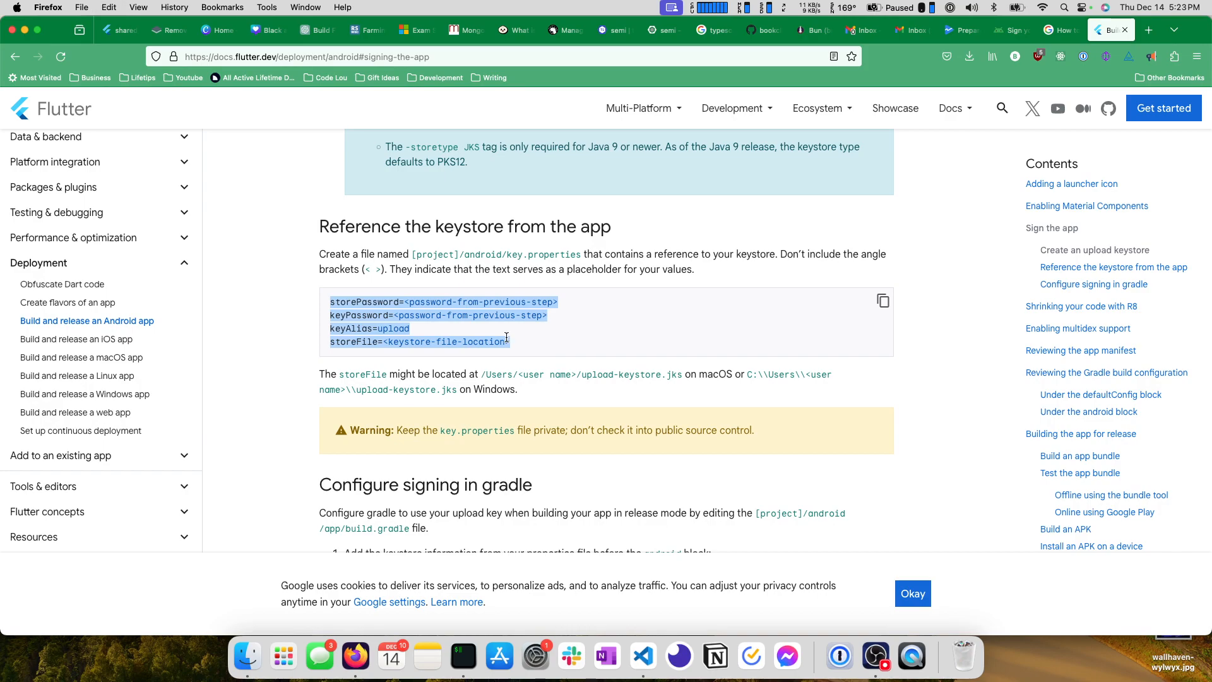
pyautogui.press('super+Tab')
pyautogui.press('super+v')
# Return to Firefox and review the keytool command for the upload keystore and the "Configure signing in gradle" instructions.
pyautogui.press('super+Tab')
pyautogui.scroll(5, 456, 302)
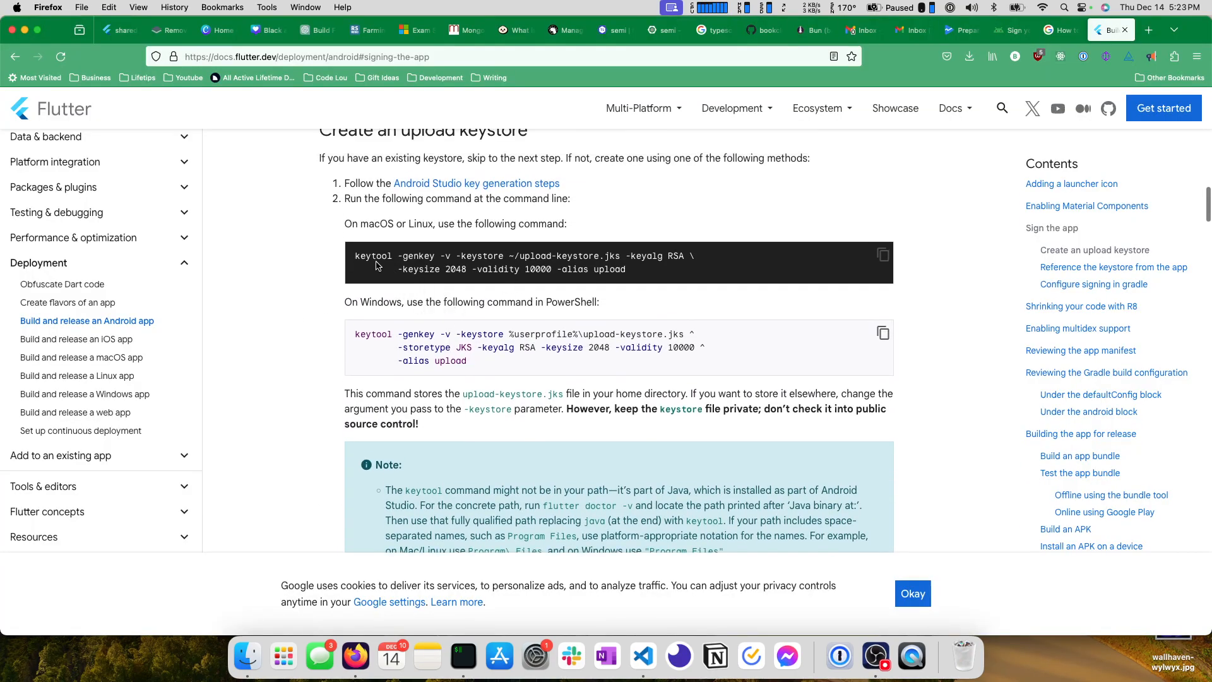
pyautogui.moveTo(355, 333); pyautogui.dragTo(584, 383)
pyautogui.scroll(-10, 433, 354)
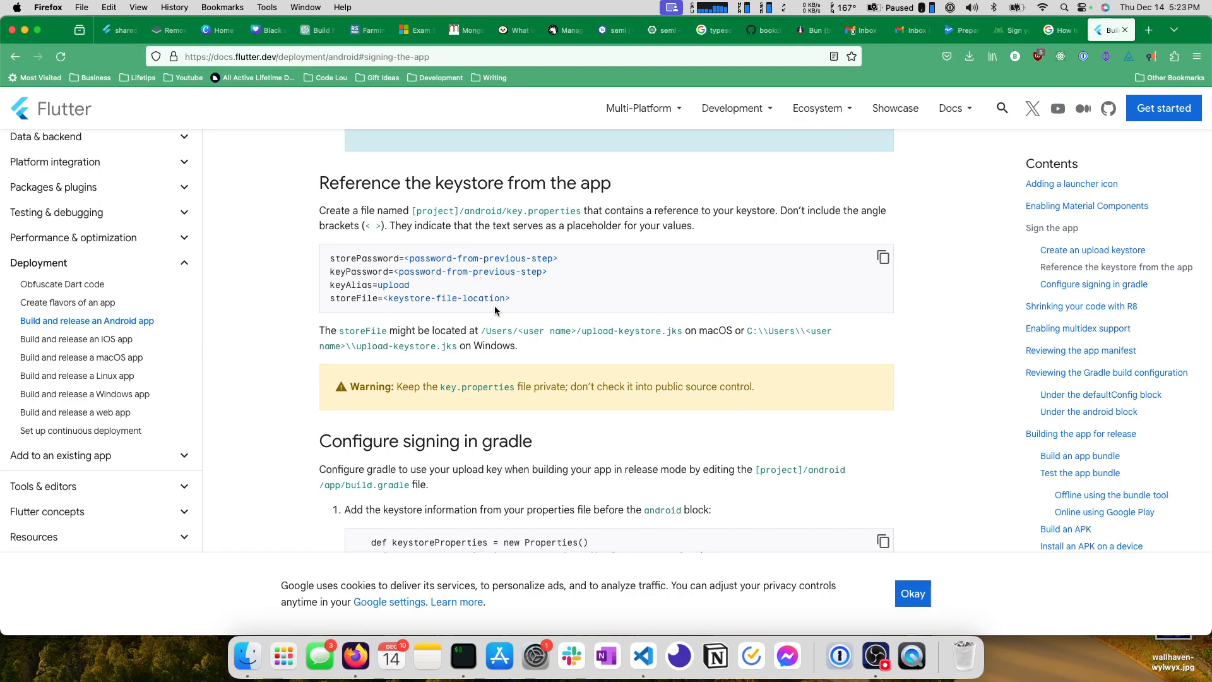
pyautogui.scroll(-2, 512, 386)
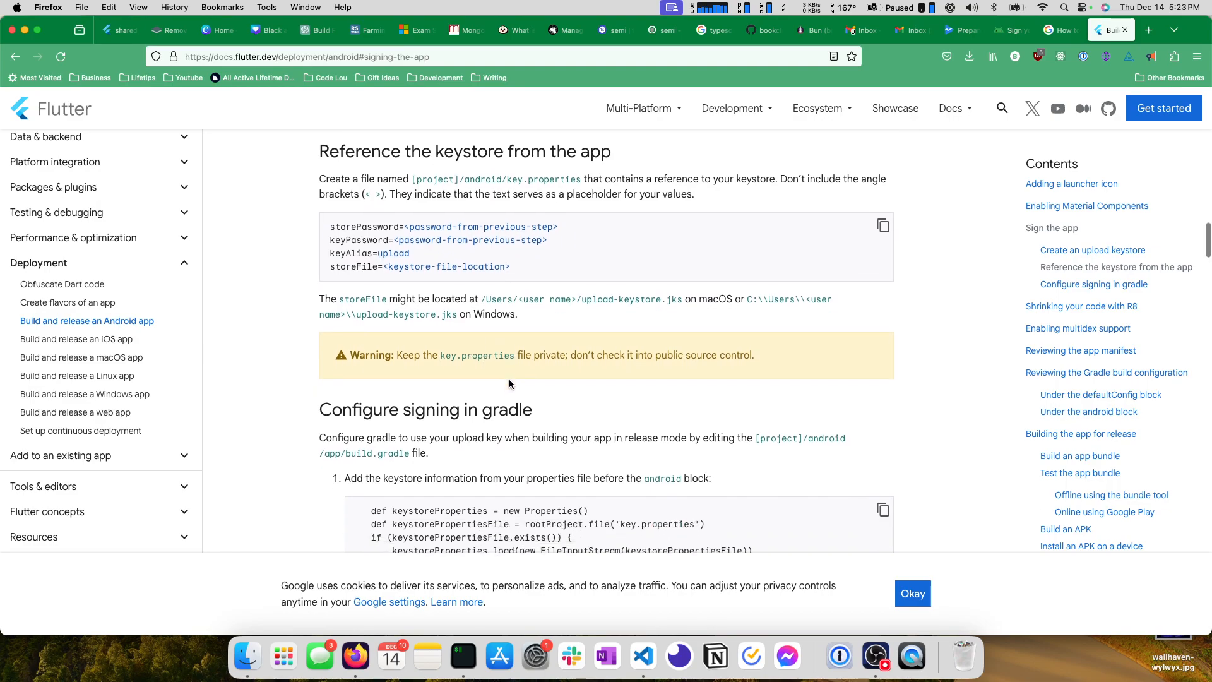
pyautogui.scroll(-3, 386, 386)
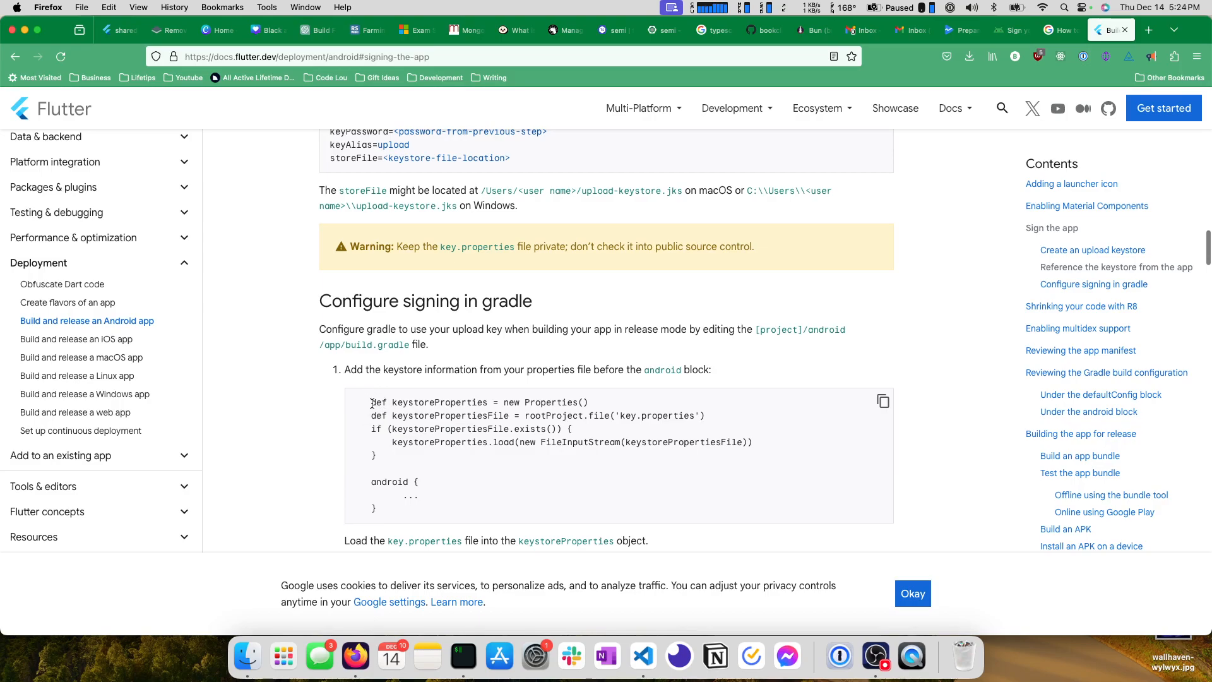
# Copy the keystoreProperties loading snippet, without the android block, from "Configure signing in gradle" in the Flutter docs.
pyautogui.press('super+Tab')
pyautogui.press('super+Tab')
pyautogui.scroll(1, 360, 346)
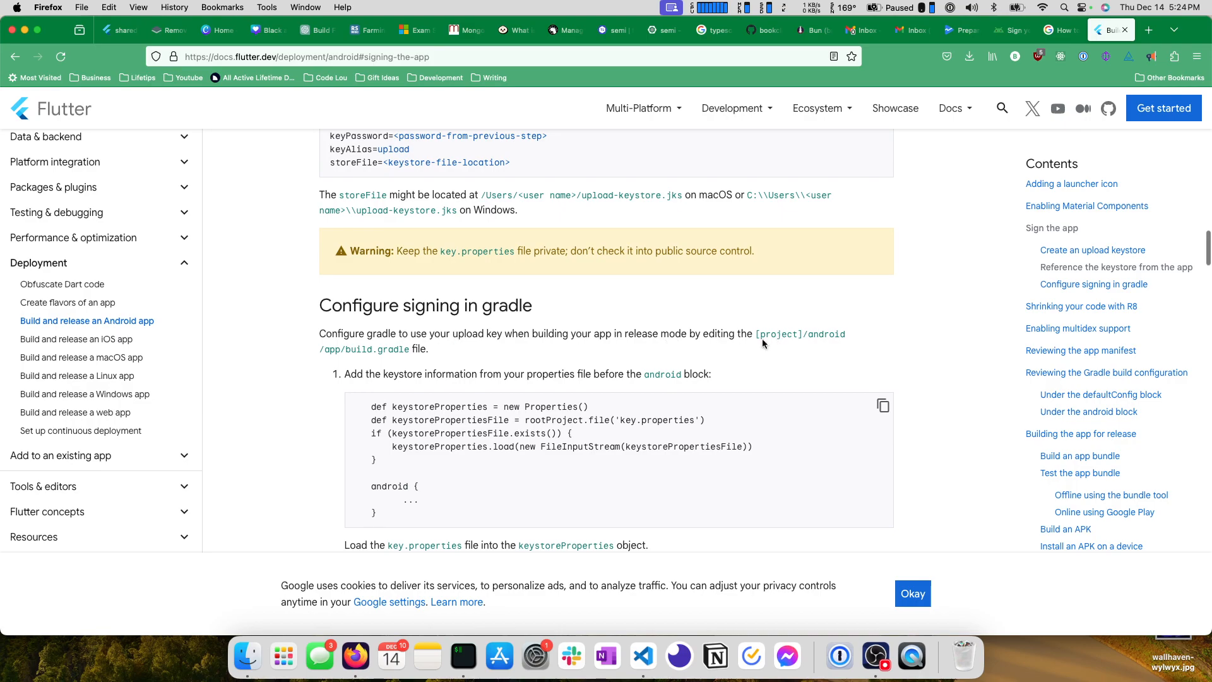
pyautogui.moveTo(364, 406); pyautogui.dragTo(417, 463)
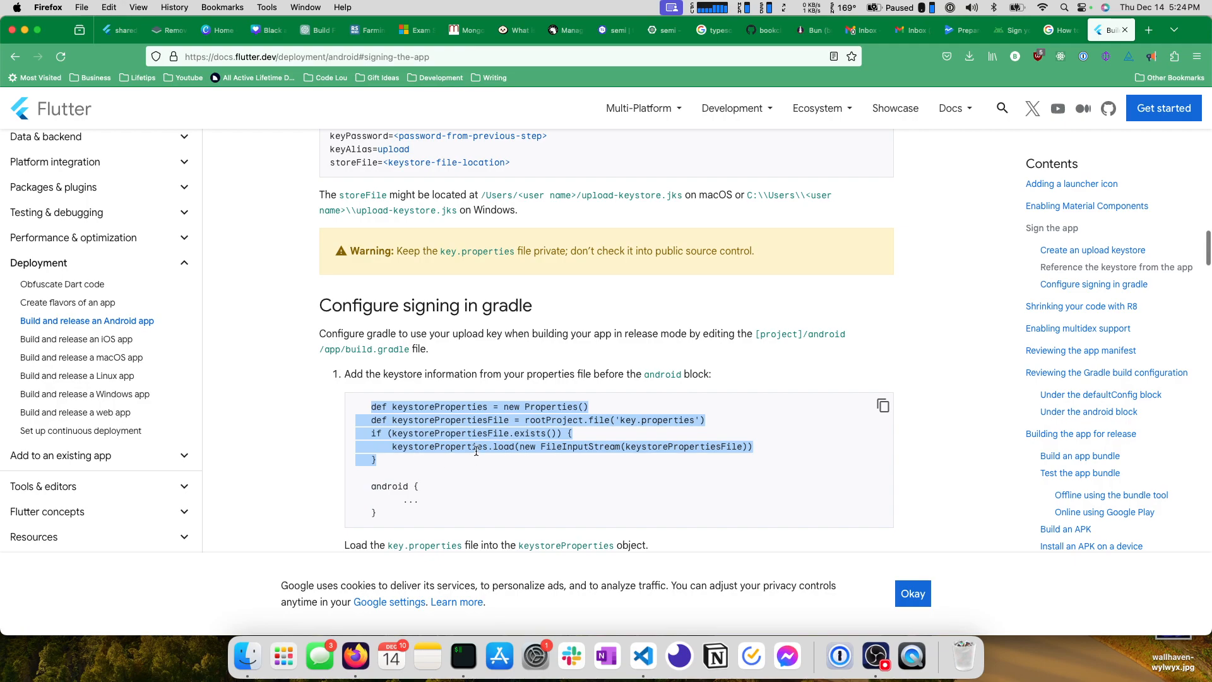
pyautogui.scroll(-5, 534, 472)
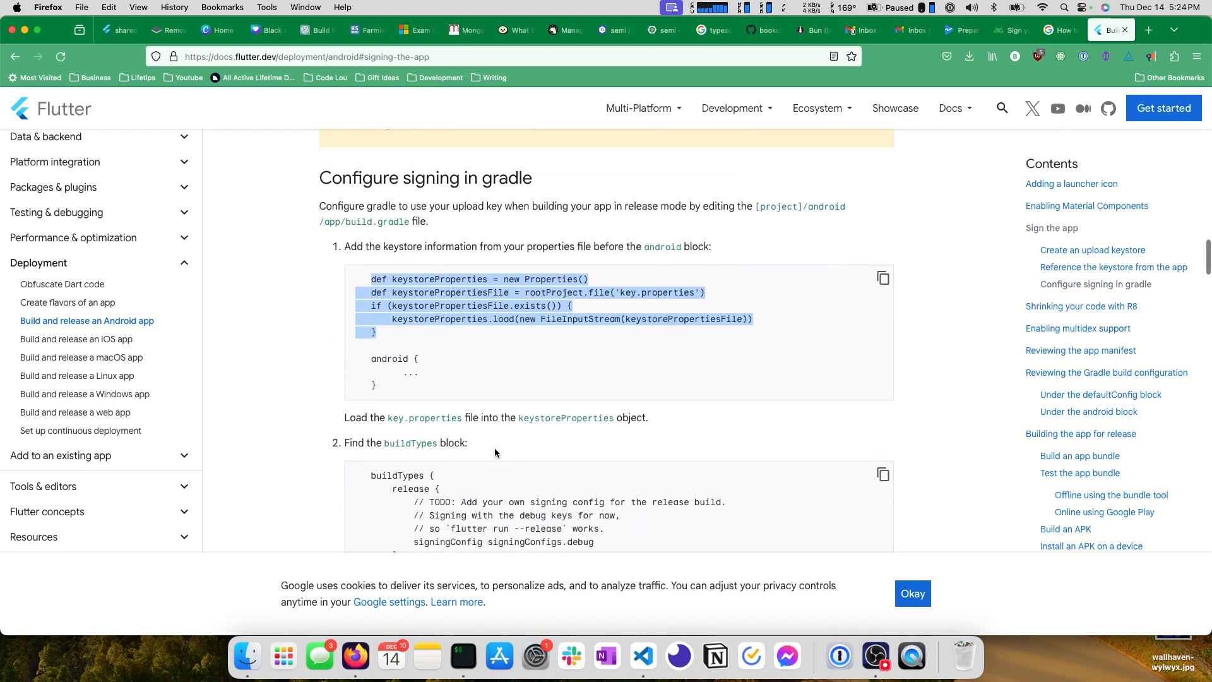
pyautogui.scroll(1, 485, 427)
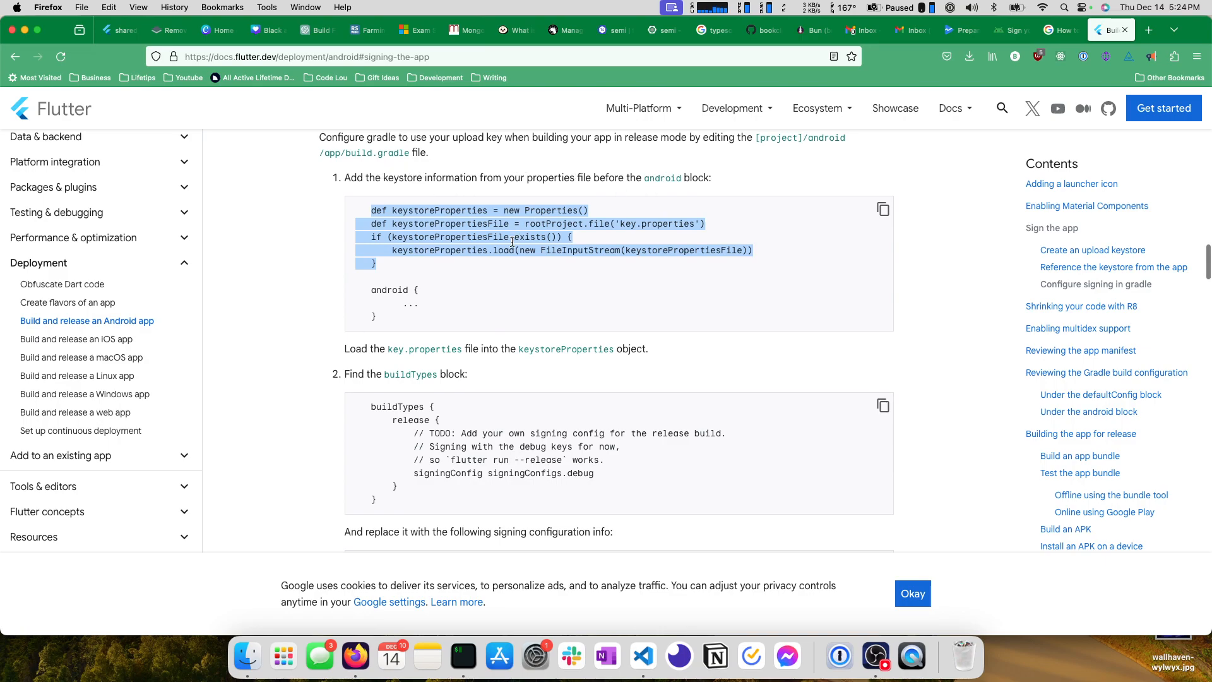
pyautogui.scroll(2, 585, 183)
# Switch to VS Code and open build.gradle in the android folder.
pyautogui.press('super+Tab')
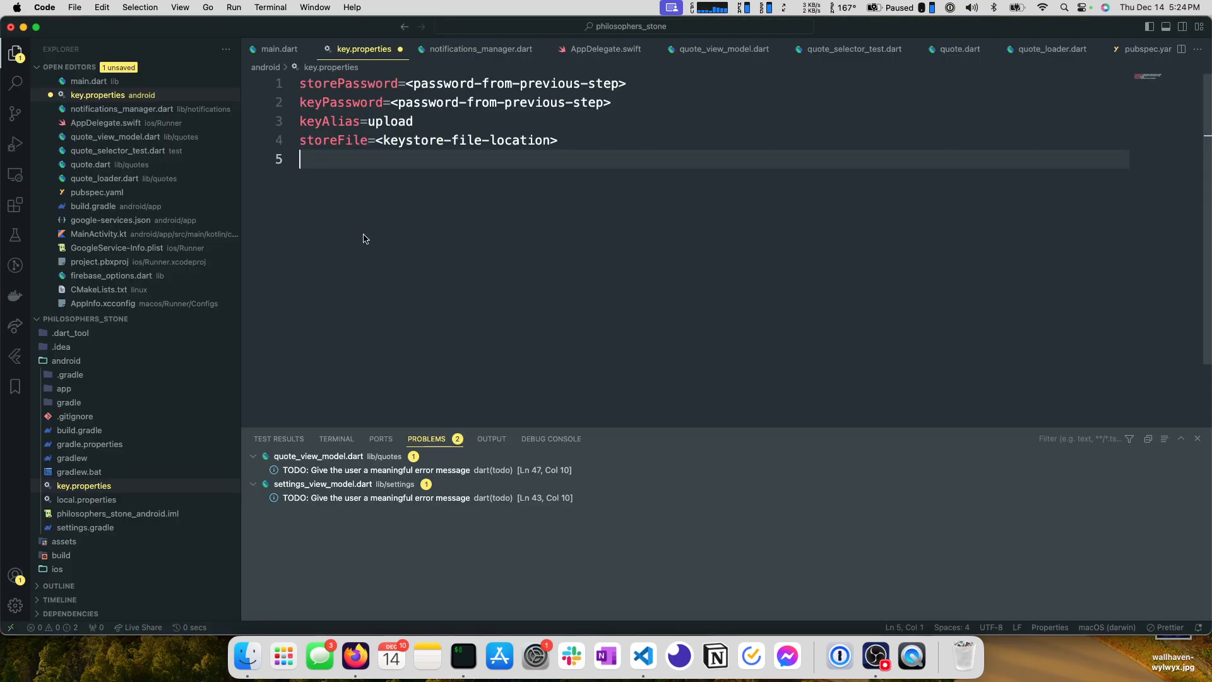
pyautogui.press('super+p')
pyautogui.write('build.')
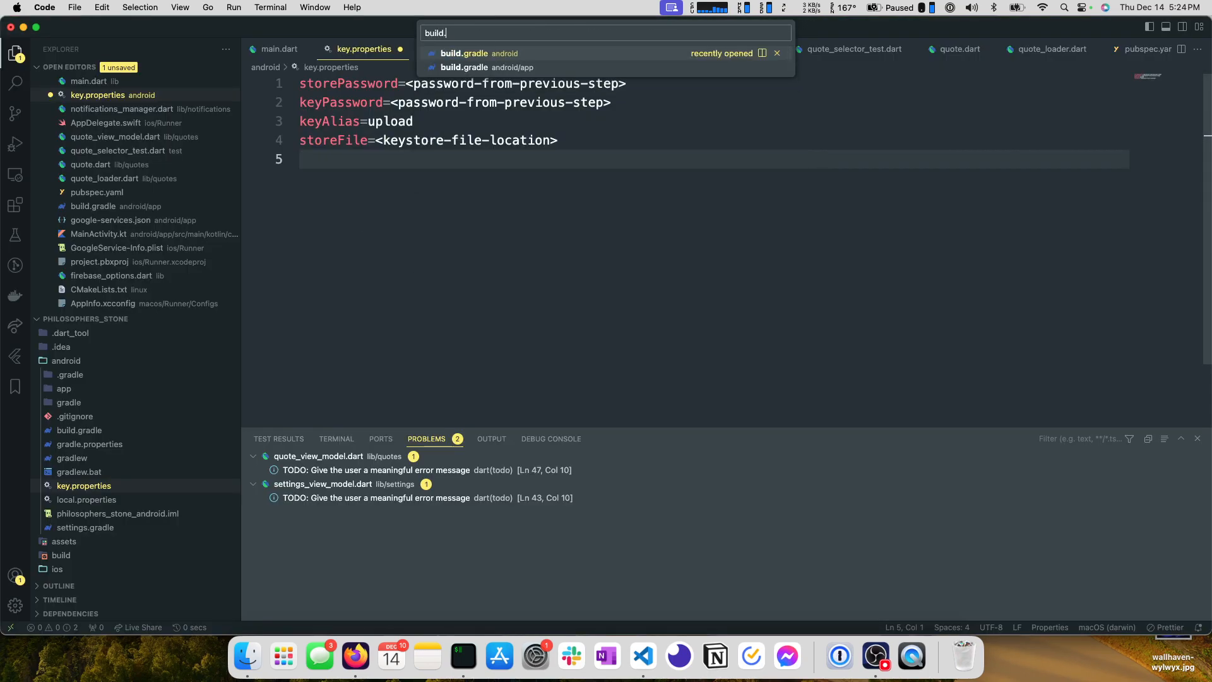
pyautogui.press('Return')
pyautogui.scroll(5, 396, 210)
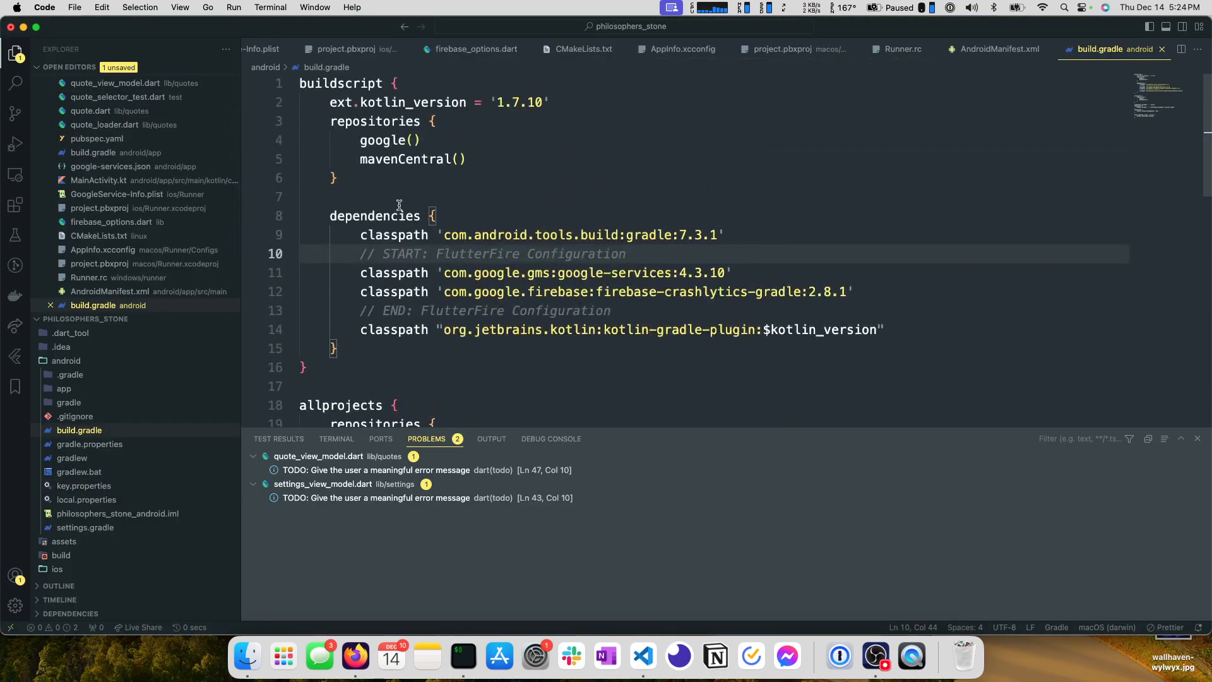
# Recheck the build.gradle path in the Flutter docs in Firefox, then open android/app/build.gradle in VS Code.
pyautogui.press('super+Tab')
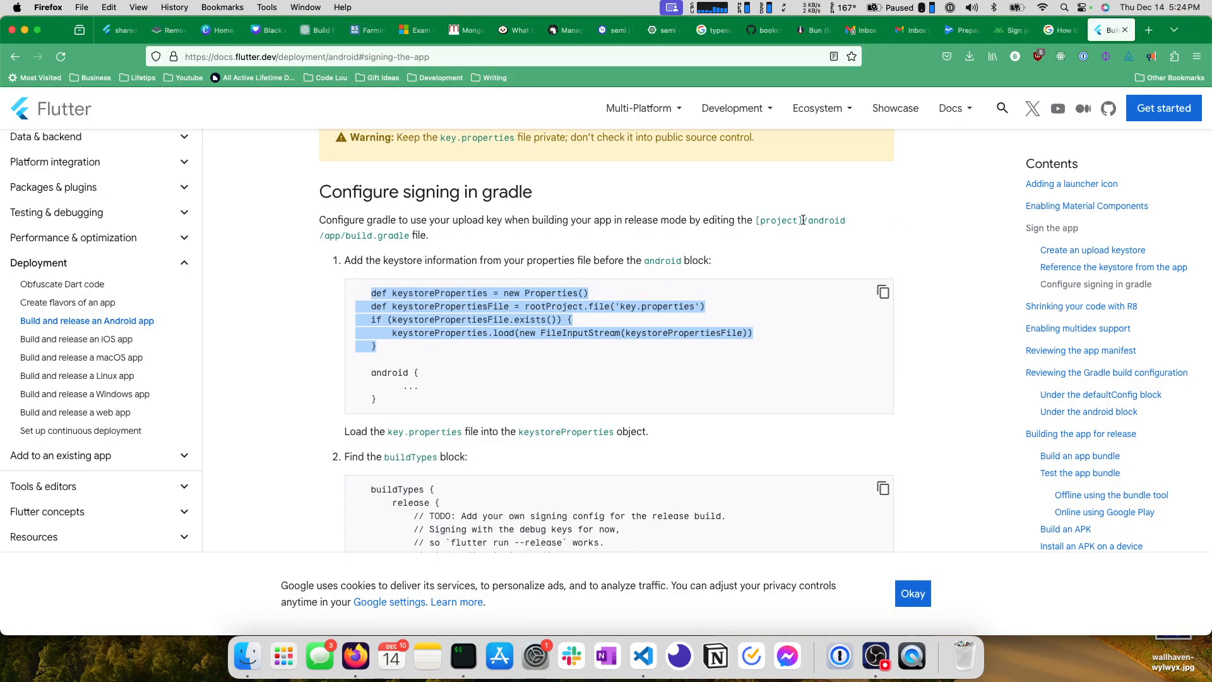
pyautogui.press('super+Tab')
pyautogui.press('super+p')
pyautogui.write('app')
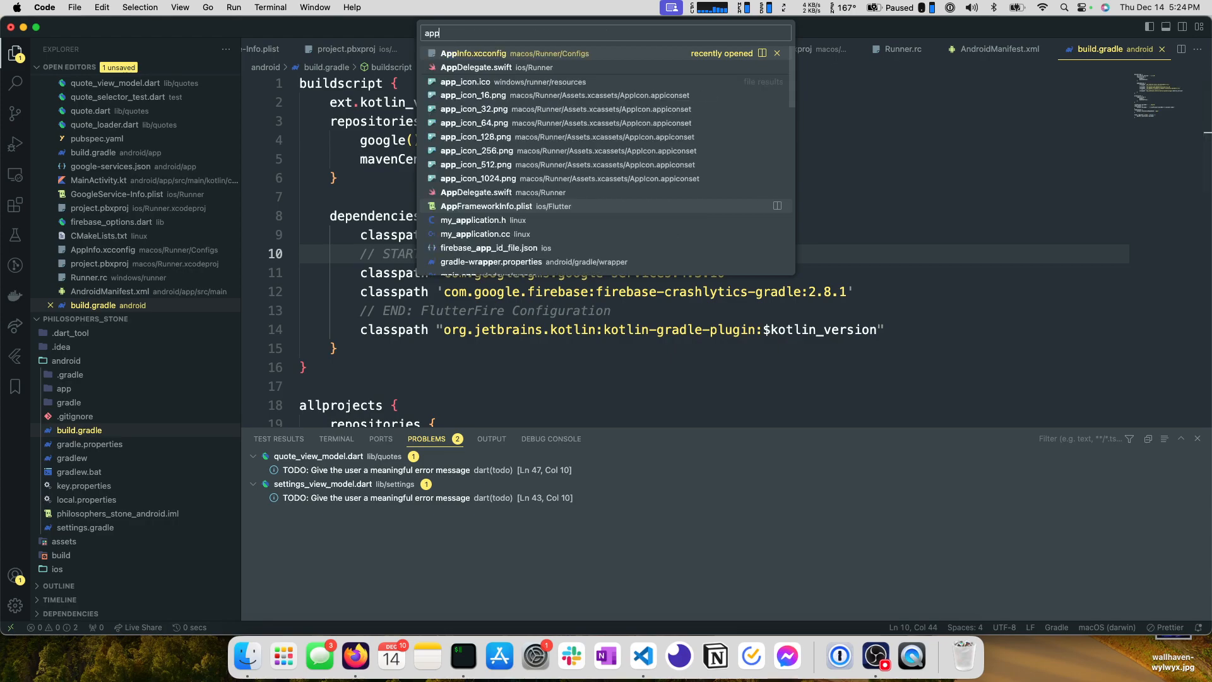
pyautogui.write('/buil')
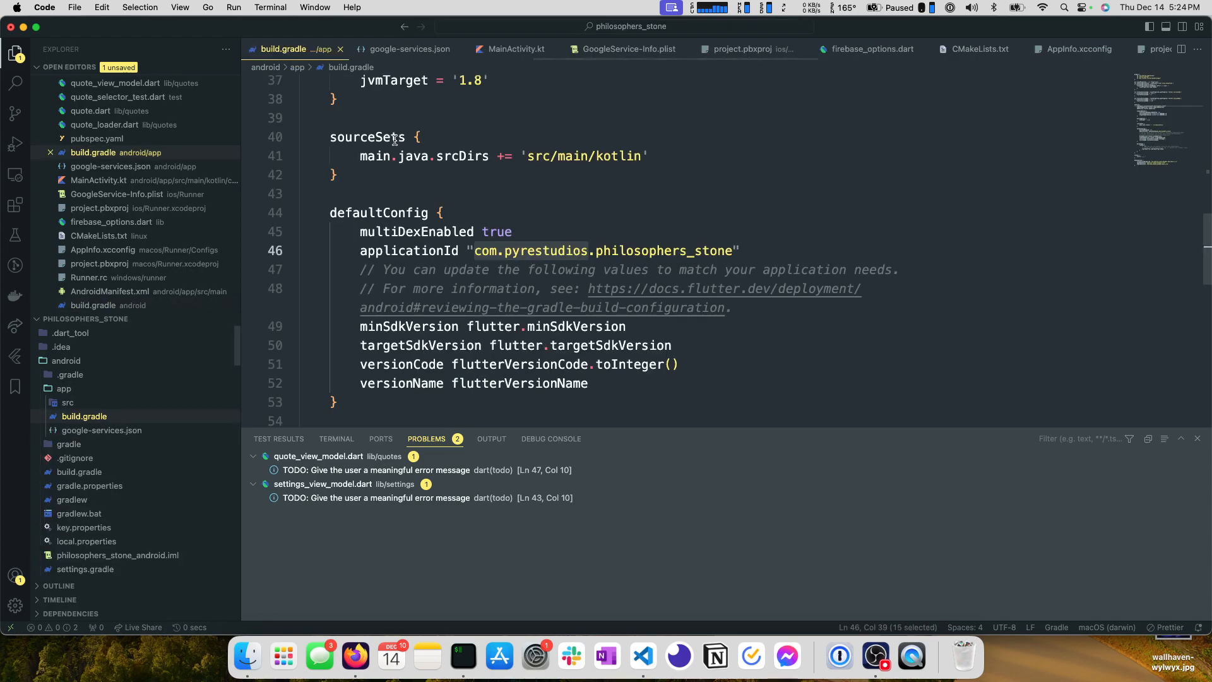
# Paste the keystoreProperties snippet between the flutterVersionName check and the android block in app/build.gradle, and save the file.
pyautogui.scroll(9, 381, 172)
pyautogui.click(400, 309)
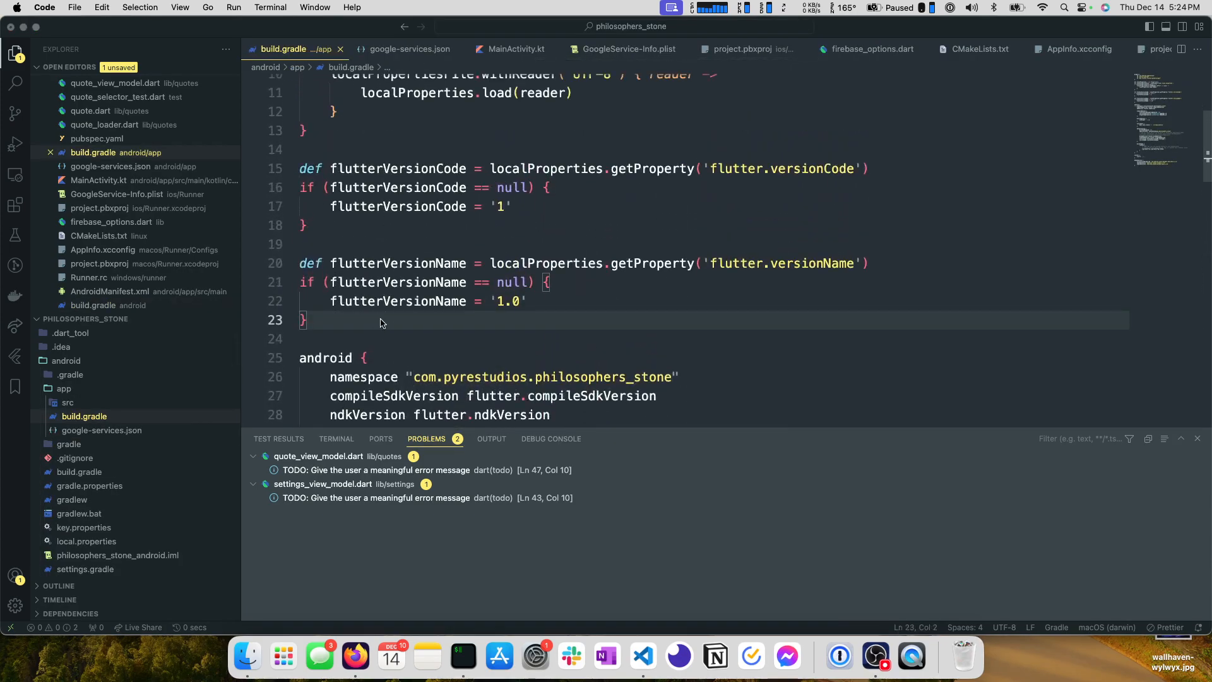
pyautogui.press('super+Tab')
pyautogui.press('super+Tab')
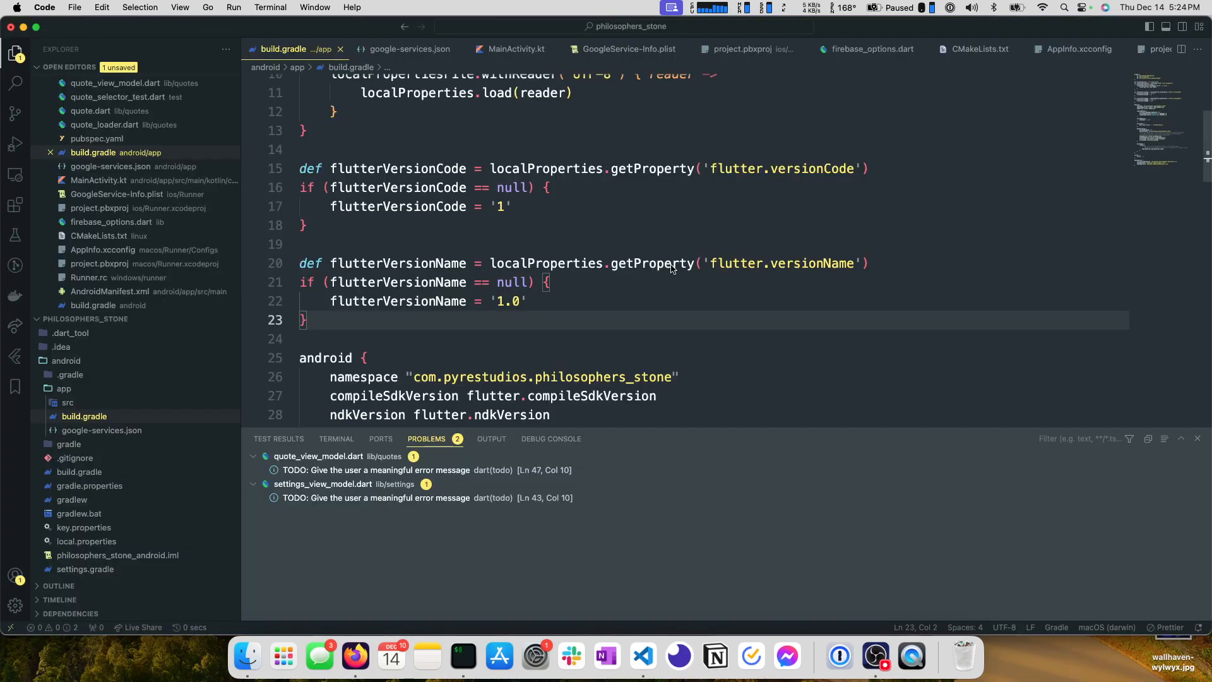
pyautogui.write("def keystoreProperties = new Properties()    def keystorePropertiesFile = rootProject.file('key.properties')    if (keystorePropertiesFile.exists()) {        keystoreProperties.load(new FileInputStream(keystorePropertiesFile))    }")
pyautogui.press('super+s')
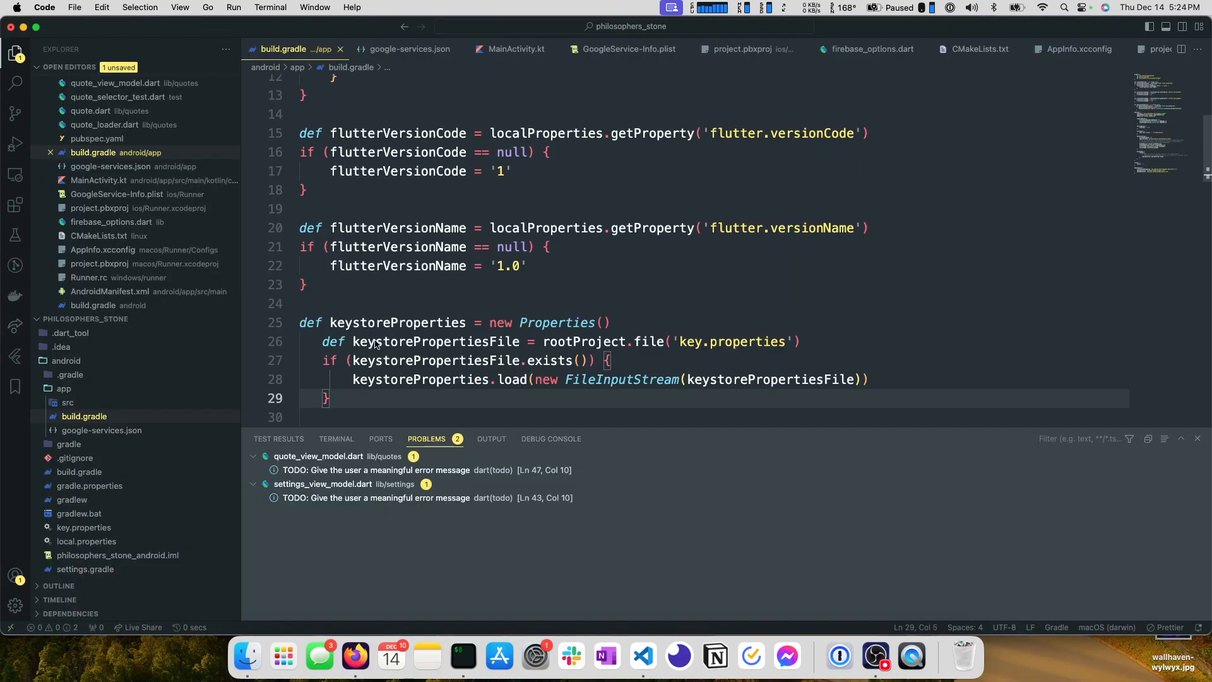
# Outdent the pasted keystorePropertiesFile lines to align them with the keystoreProperties definition.
pyautogui.scroll(-3, 381, 328)
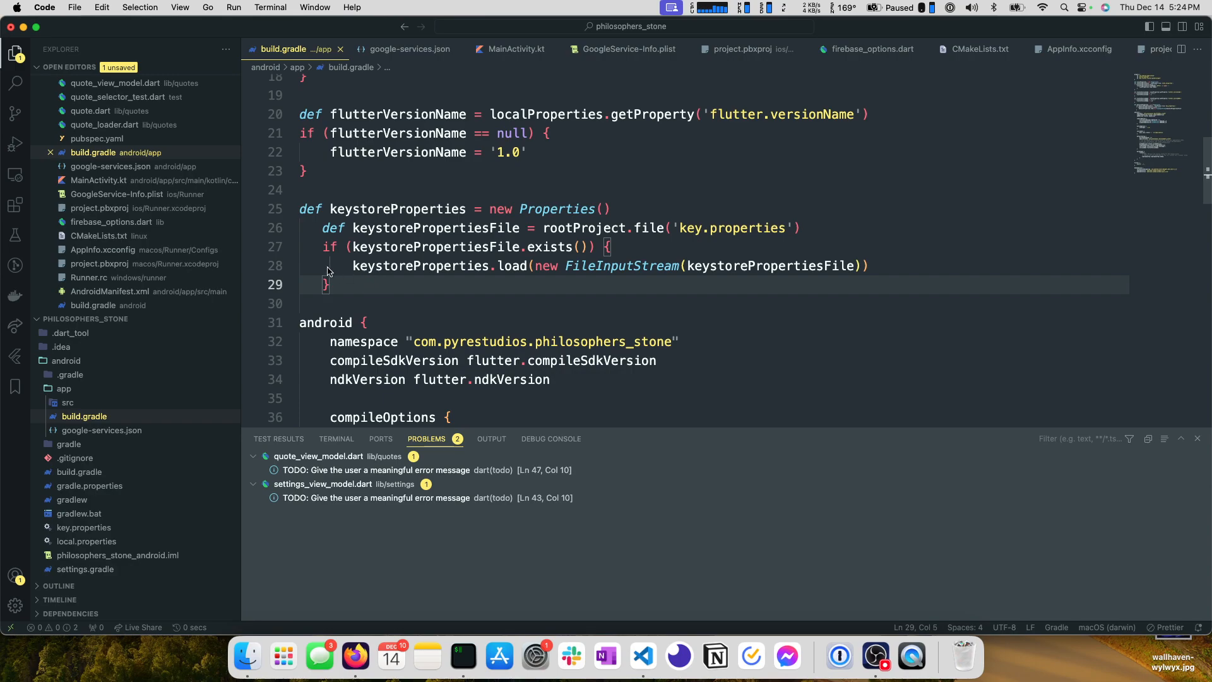
pyautogui.moveTo(341, 291); pyautogui.dragTo(300, 230)
pyautogui.hotkey('shift', 'Tab')
pyautogui.click(346, 292)
# Return to Firefox and copy the replacement signingConfigs and buildTypes blocks from step 2 of the Flutter docs.
pyautogui.press('super+Tab')
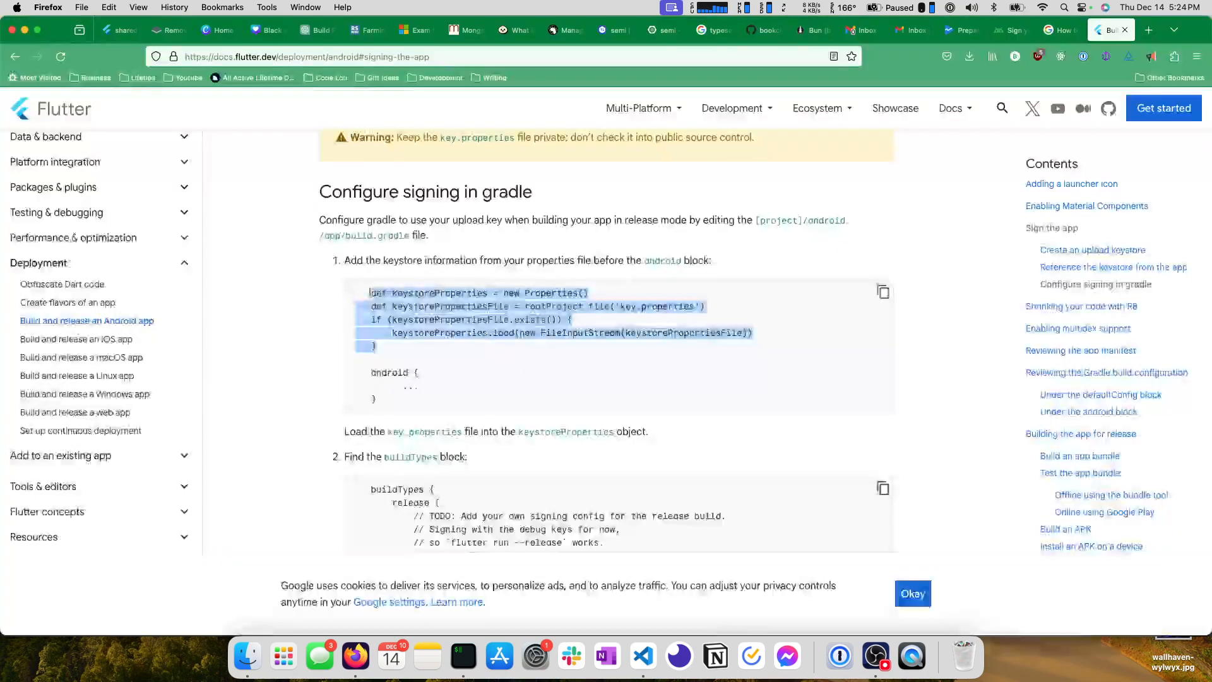
pyautogui.scroll(-3, 385, 290)
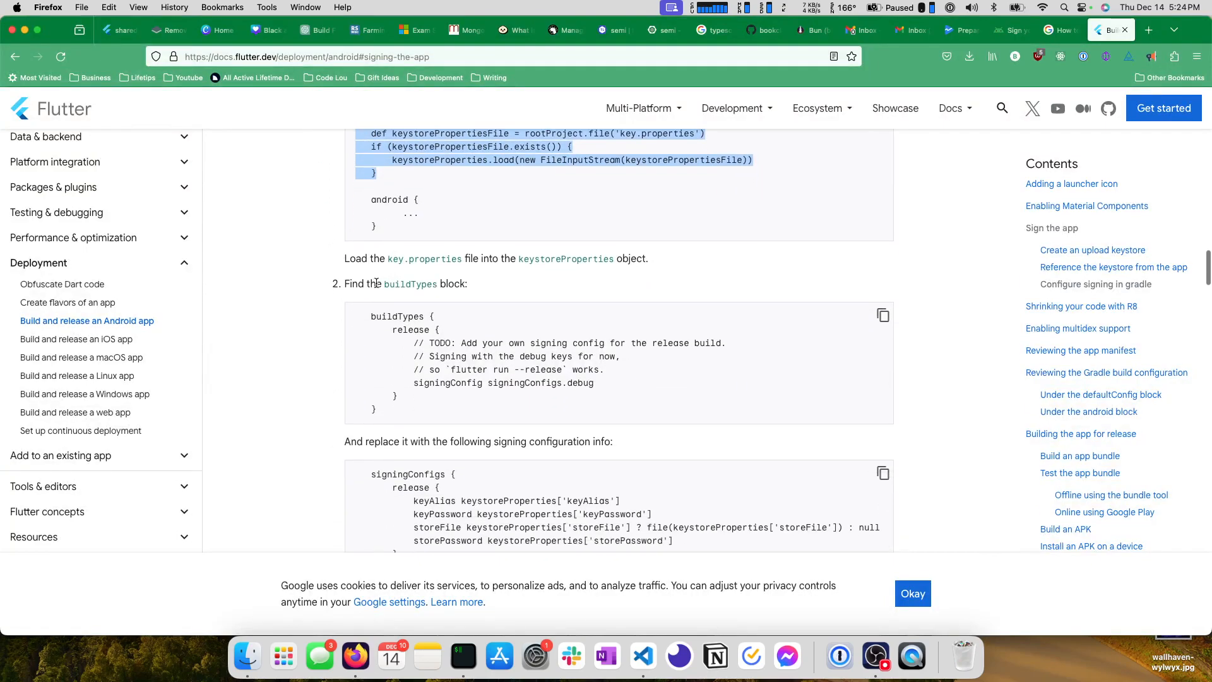
pyautogui.moveTo(413, 385); pyautogui.dragTo(604, 385)
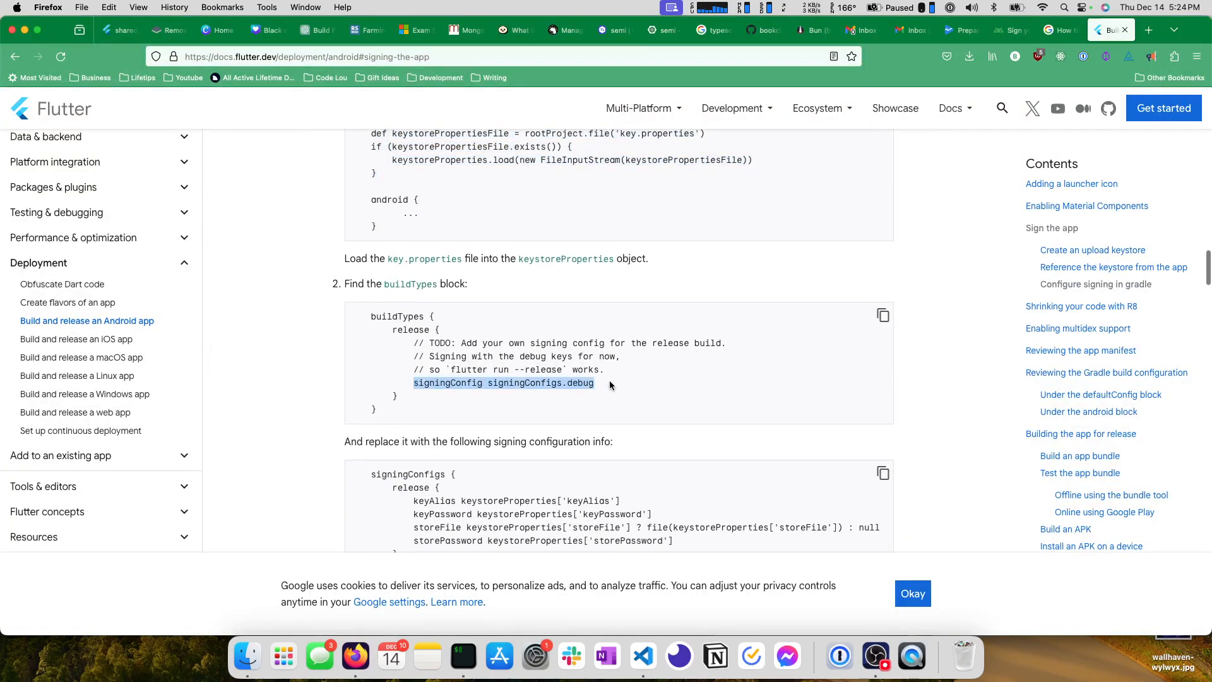
pyautogui.scroll(-3, 608, 378)
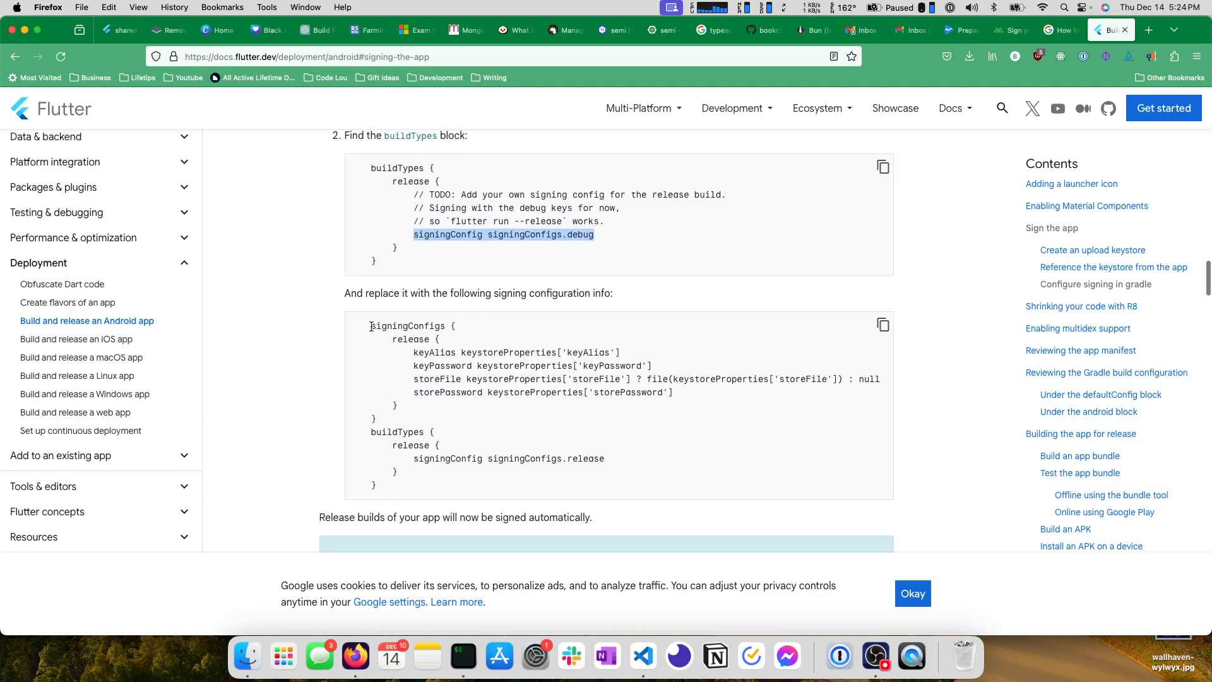
pyautogui.moveTo(371, 326); pyautogui.dragTo(423, 484)
pyautogui.press('super+c')
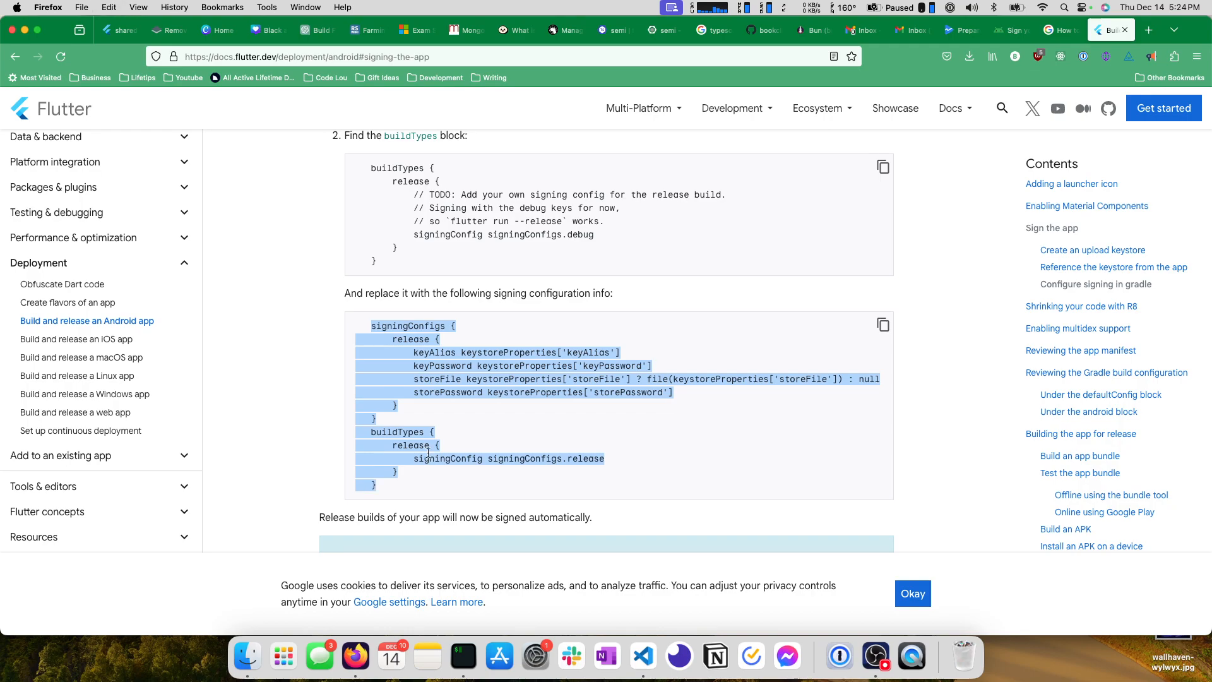
# In VS Code, replace the existing buildTypes block in app/build.gradle with the copied signingConfigs and buildTypes blocks.
pyautogui.press('super+Tab')
pyautogui.scroll(-8, 415, 304)
pyautogui.scroll(-4, 415, 303)
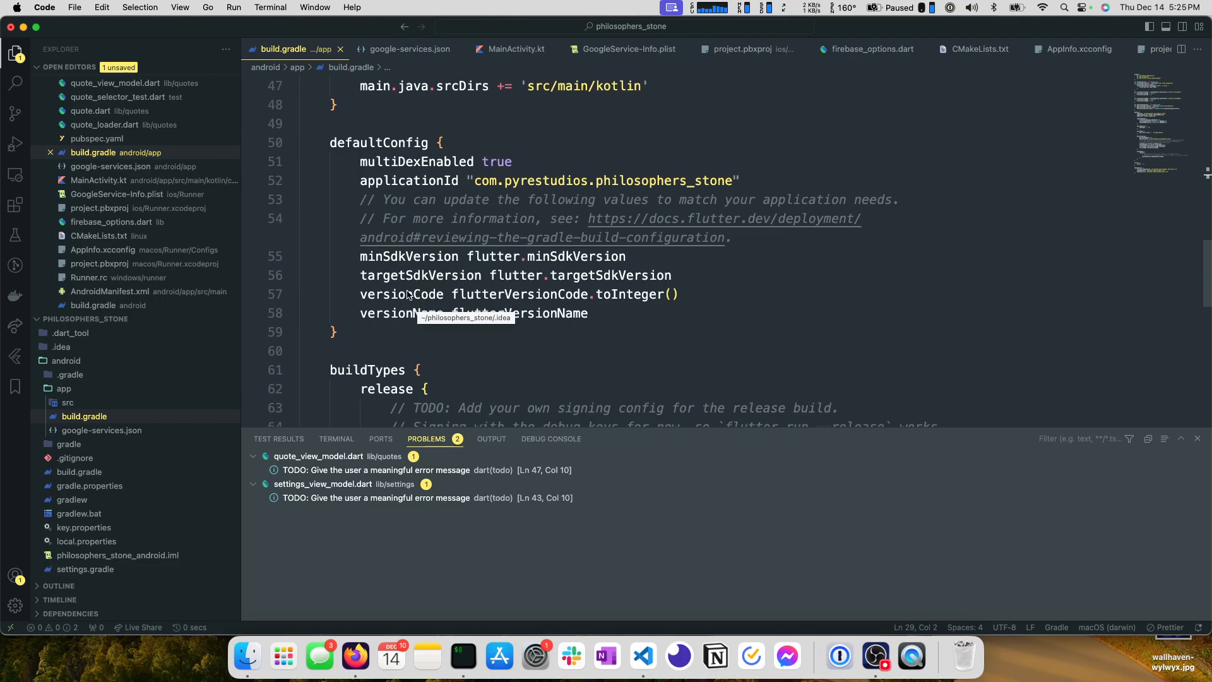
pyautogui.moveTo(325, 237); pyautogui.dragTo(338, 349)
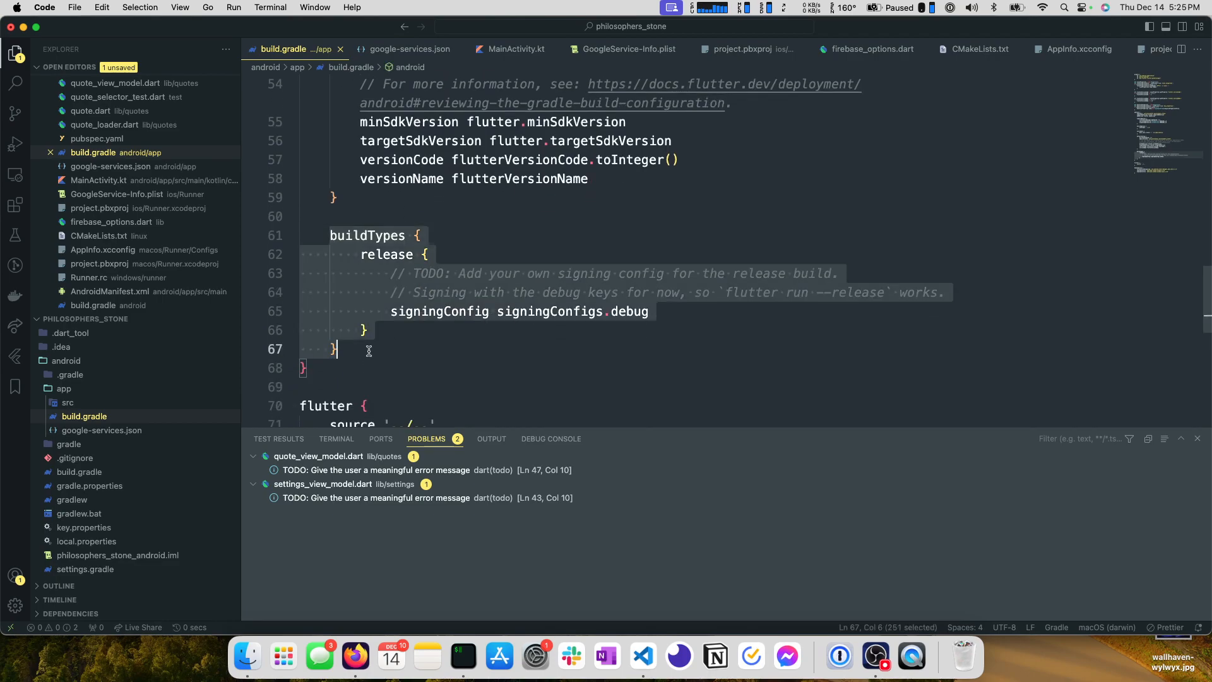
pyautogui.press('super+v')
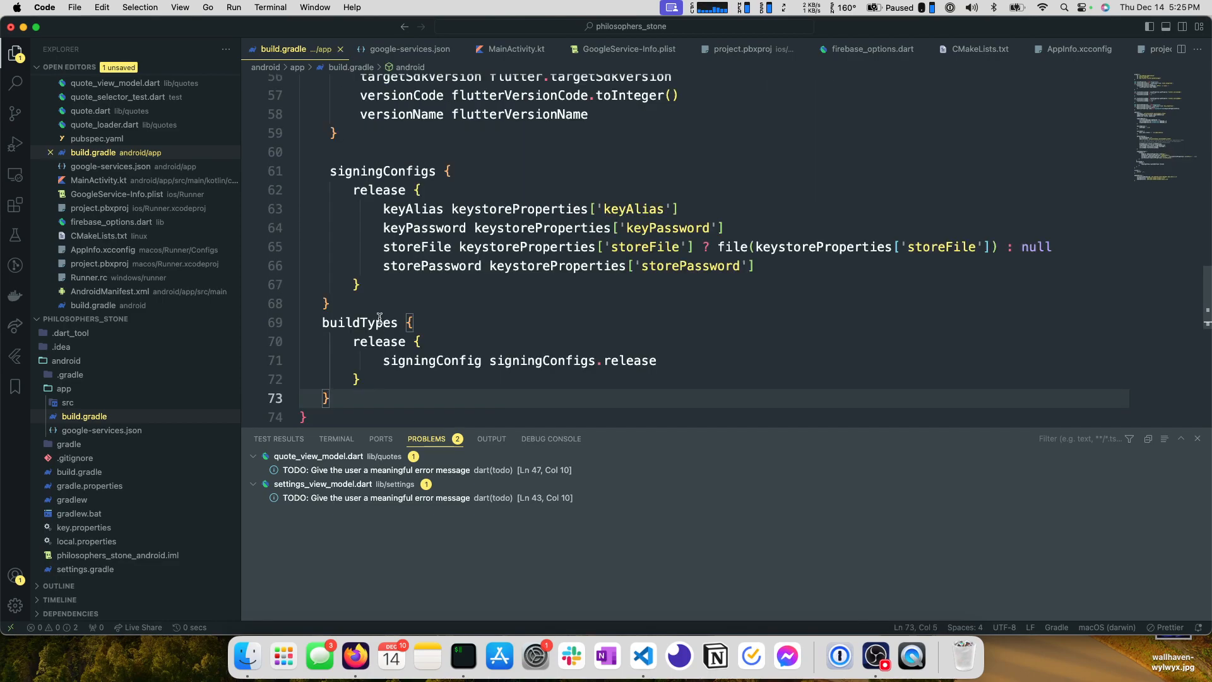
# Review the pasted signingConfigs and buildTypes blocks, checking the signingConfig line of the release build type.
pyautogui.scroll(3, 379, 318)
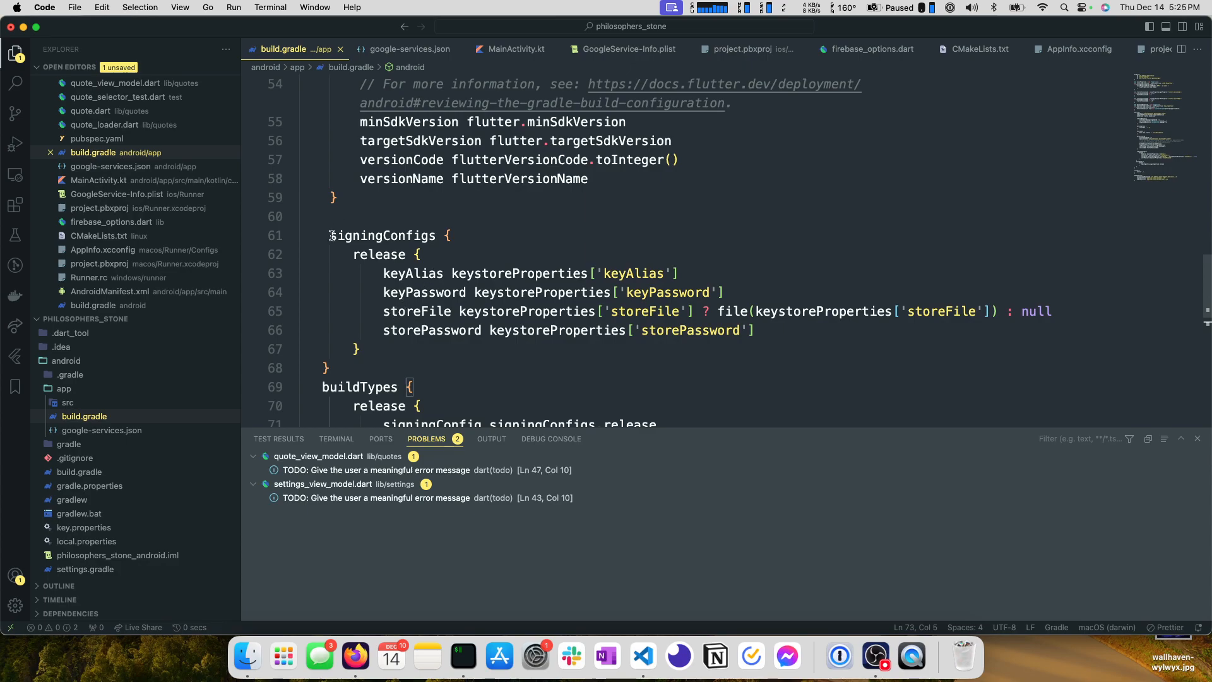
pyautogui.scroll(-3, 331, 235)
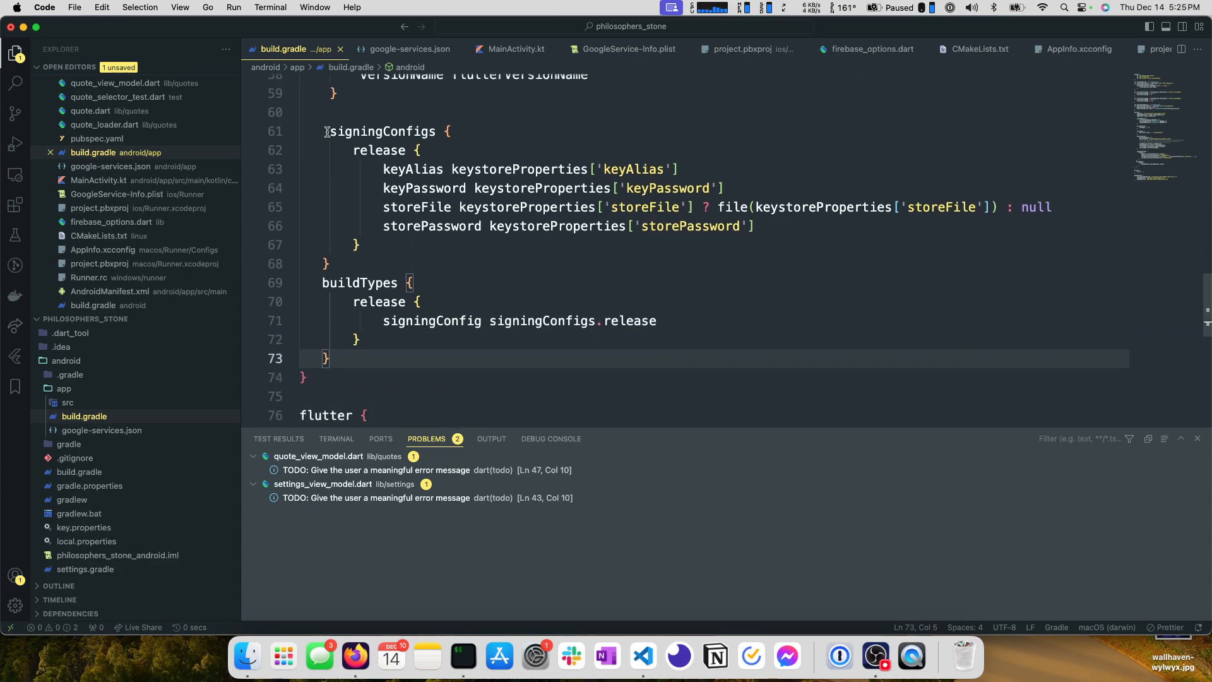
pyautogui.click(377, 302)
pyautogui.press('Up')
pyautogui.press('Down')
pyautogui.moveTo(384, 322); pyautogui.dragTo(658, 321)
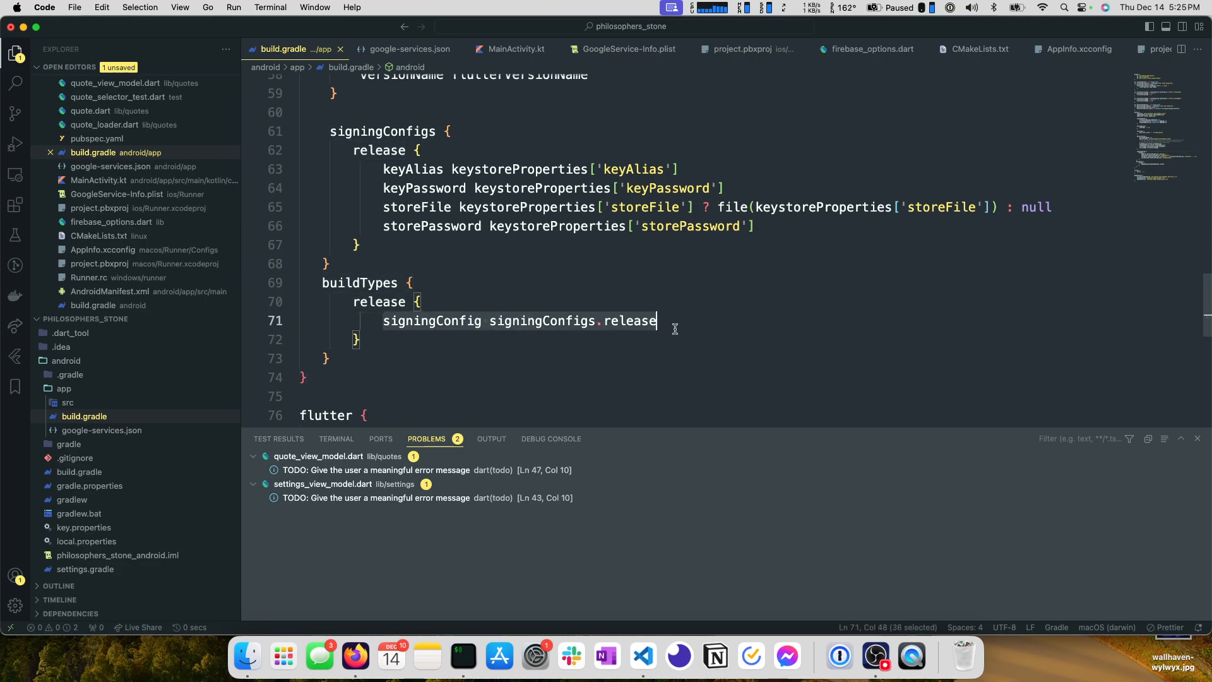
# Return to Firefox and read the Flutter docs following the signing configuration, including the flutter clean note and R8 section.
pyautogui.press('super+Tab')
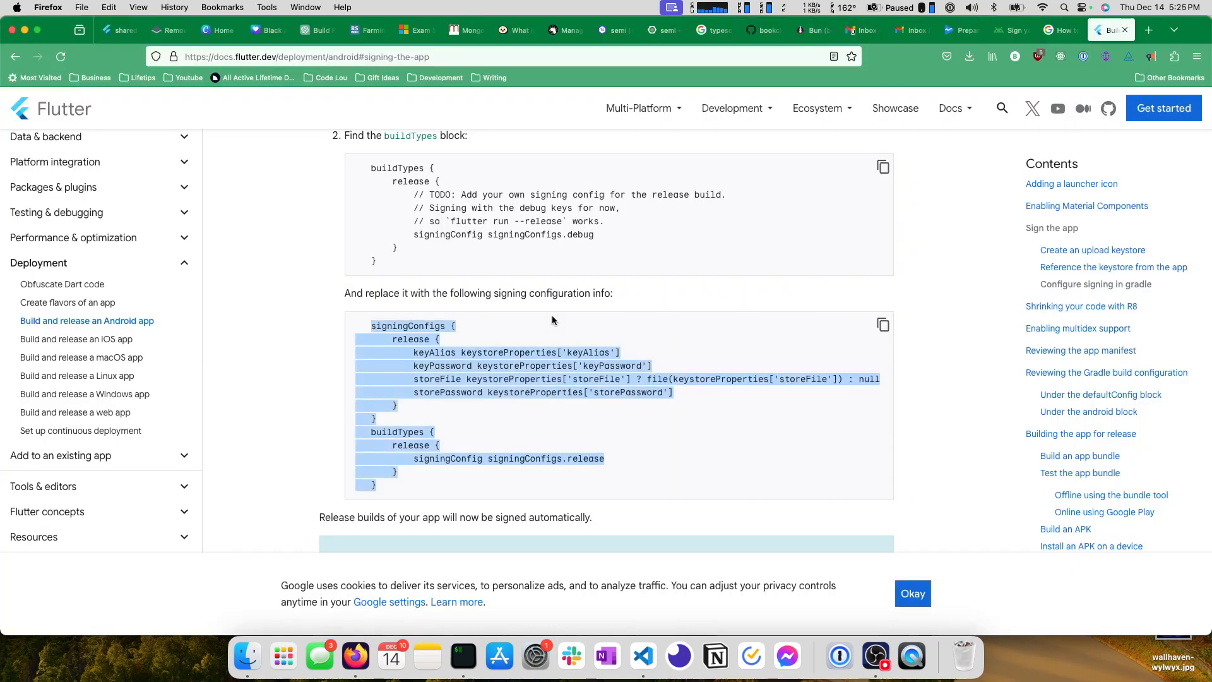
pyautogui.scroll(-3, 411, 263)
pyautogui.scroll(1, 411, 263)
pyautogui.scroll(-5, 411, 263)
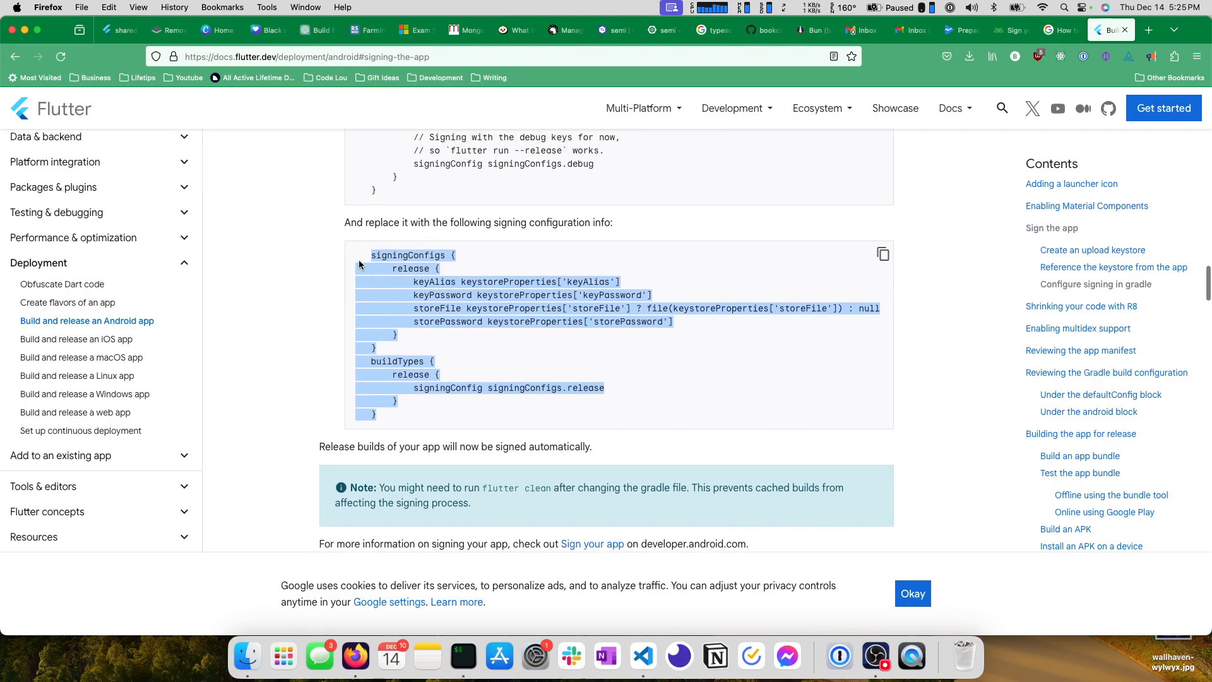
pyautogui.tripleClick(351, 247)
pyautogui.doubleClick(449, 247)
pyautogui.click(600, 251)
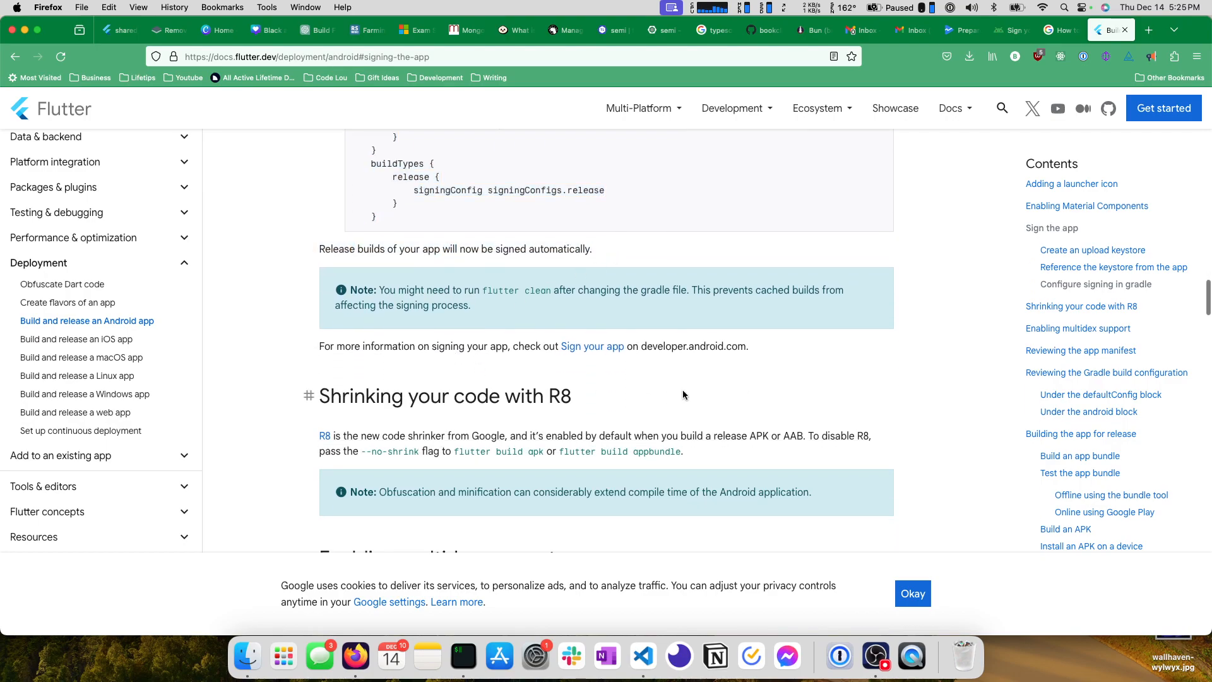
pyautogui.click(651, 667)
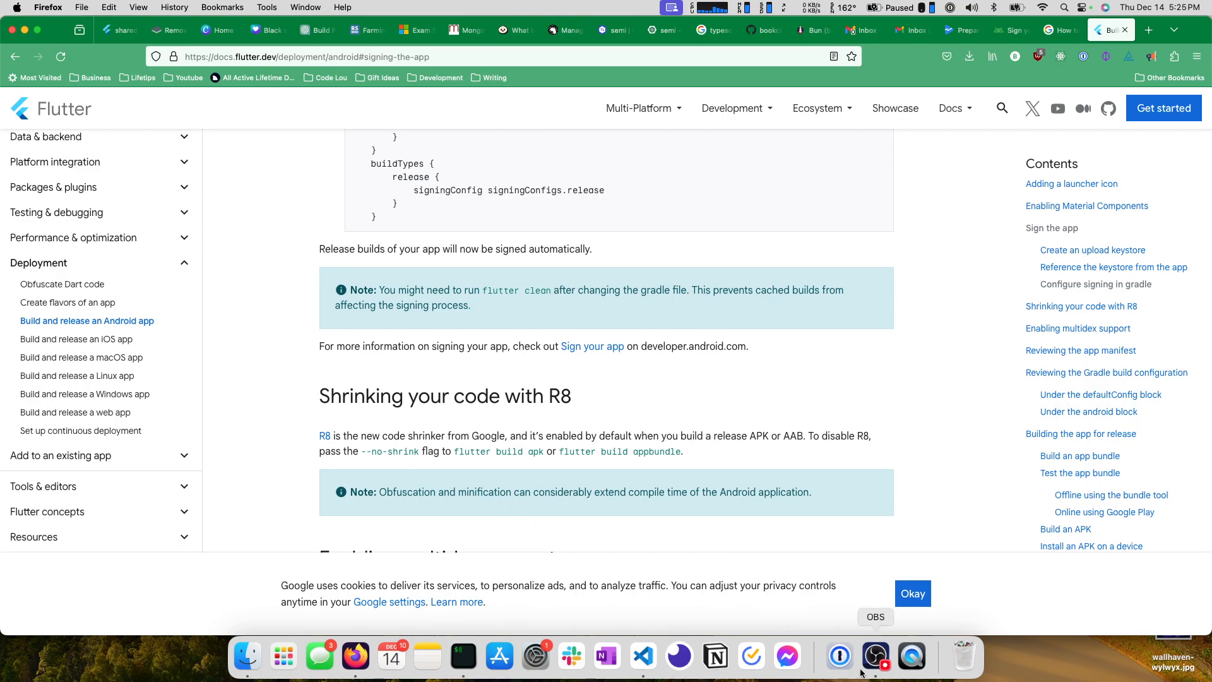
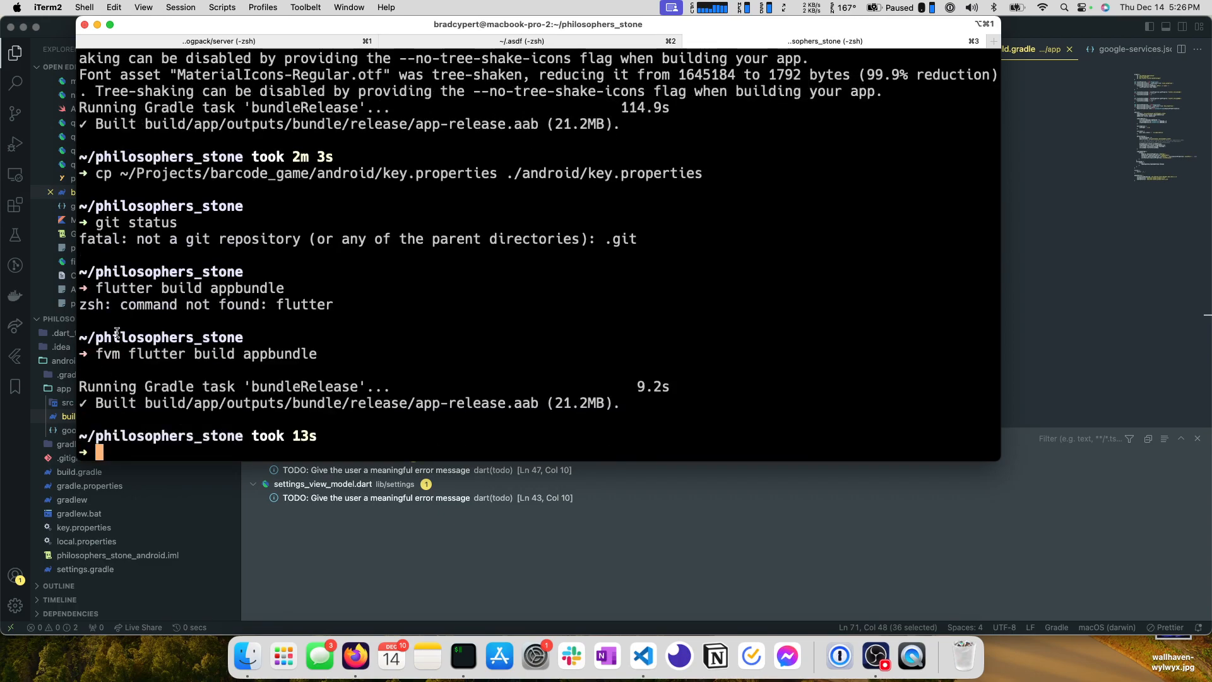
# Switch to Firefox and remove the rejected app-release.aab from the internal testing release in Play Console.
pyautogui.doubleClick(114, 353)
pyautogui.moveTo(144, 403); pyautogui.dragTo(536, 407)
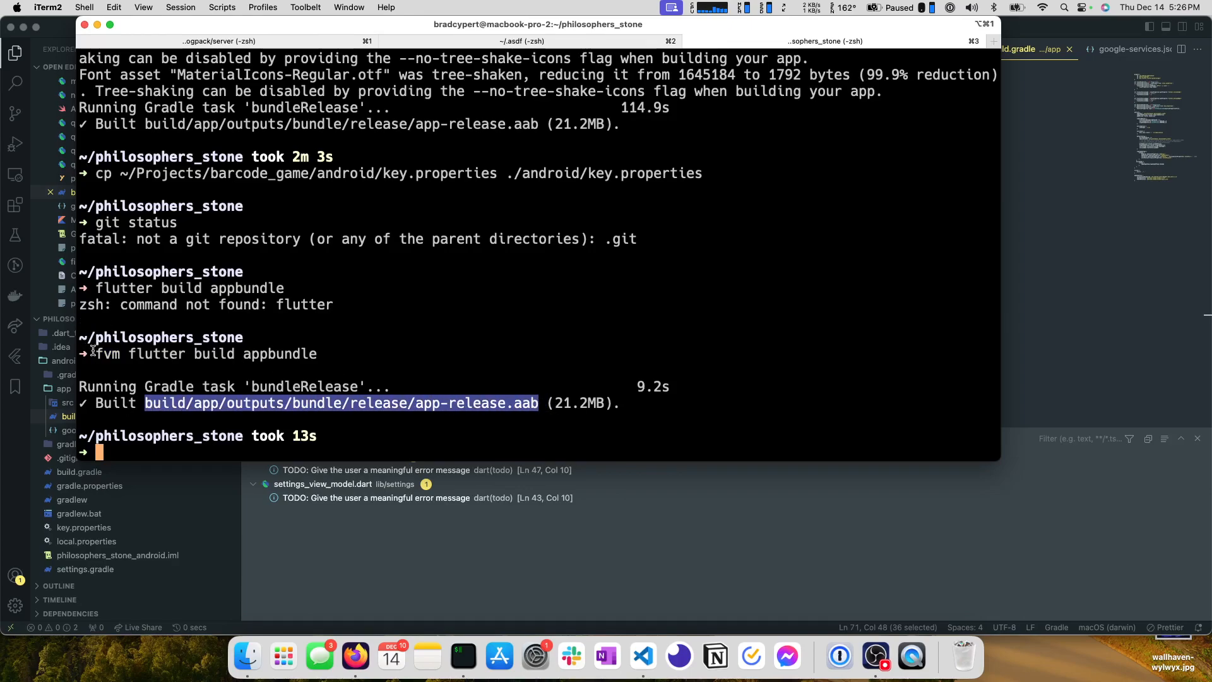
pyautogui.click(366, 654)
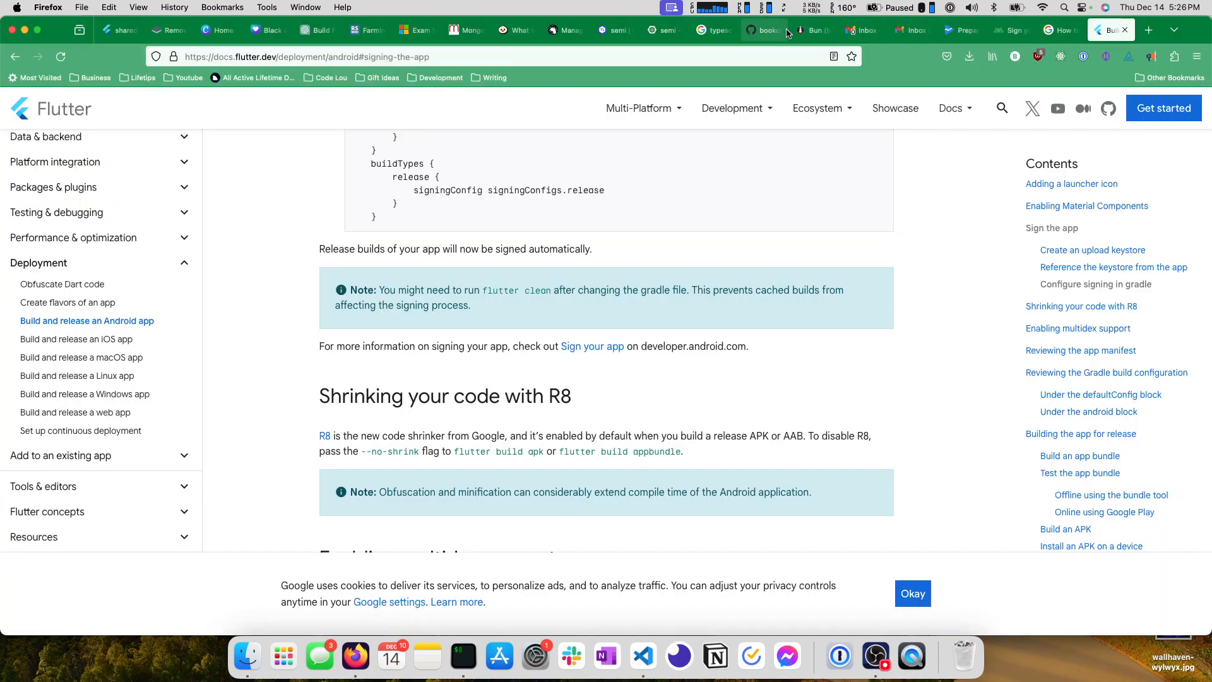
pyautogui.click(959, 35)
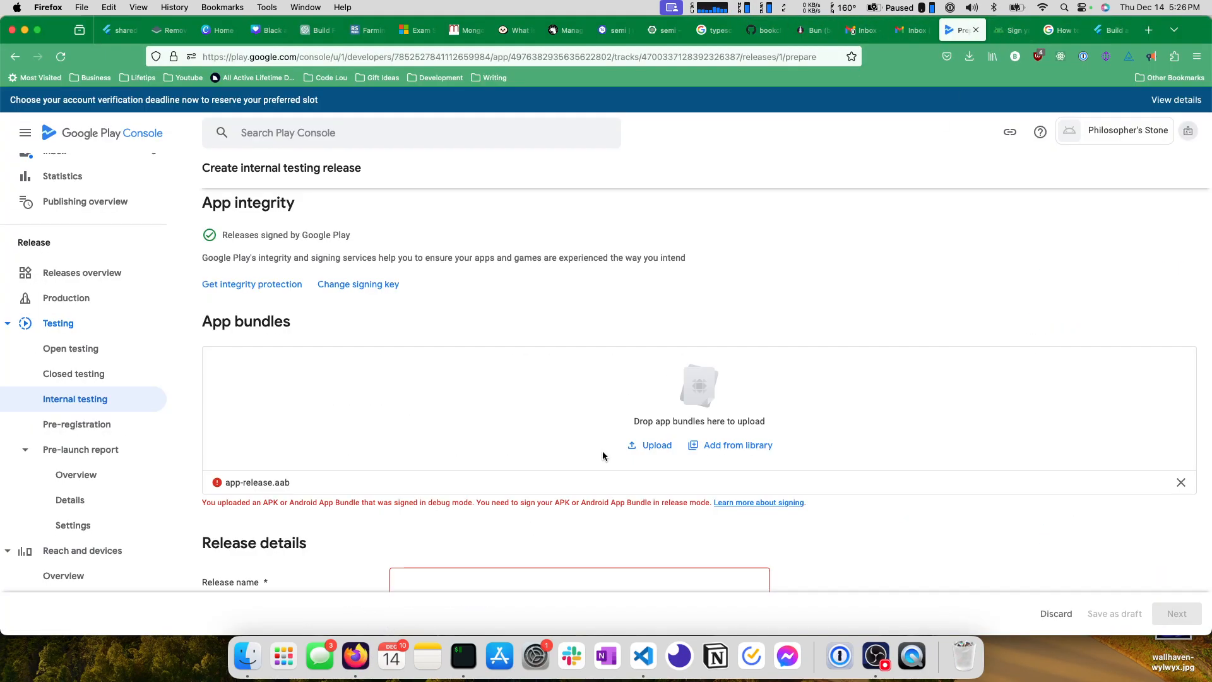
pyautogui.click(1180, 482)
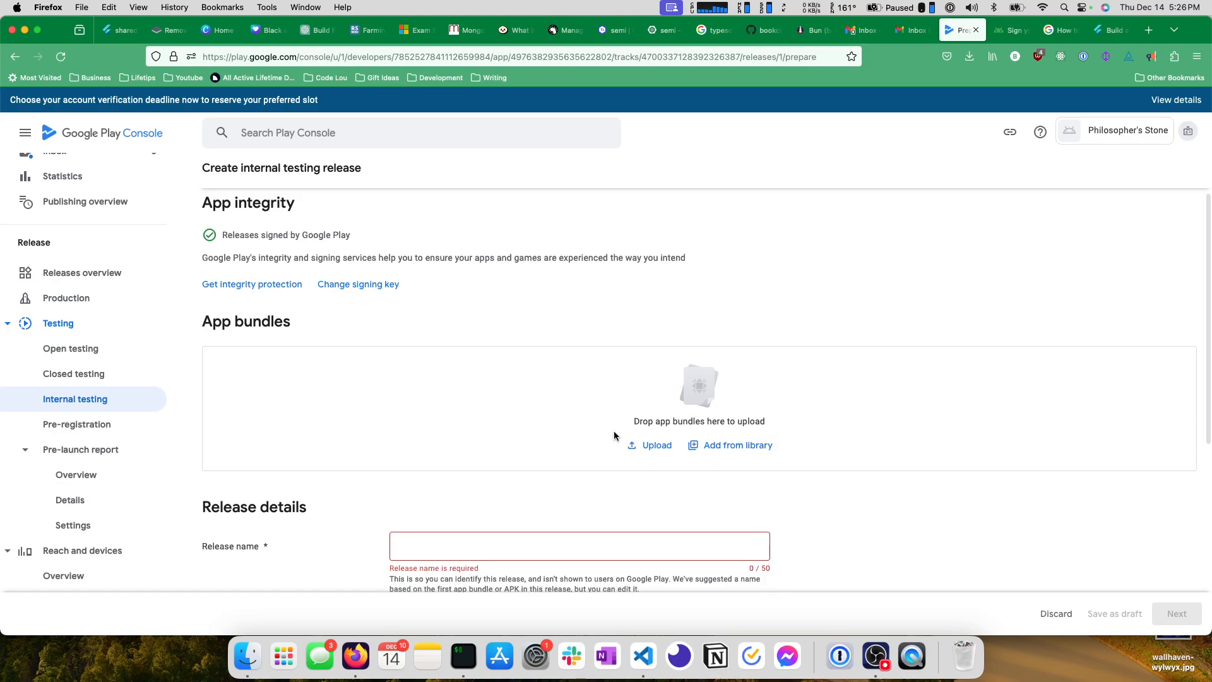
# Upload app-release.aab from philosophers_stone/build/app/outputs/bundle/release as the app bundle for the internal testing release.
pyautogui.click(657, 446)
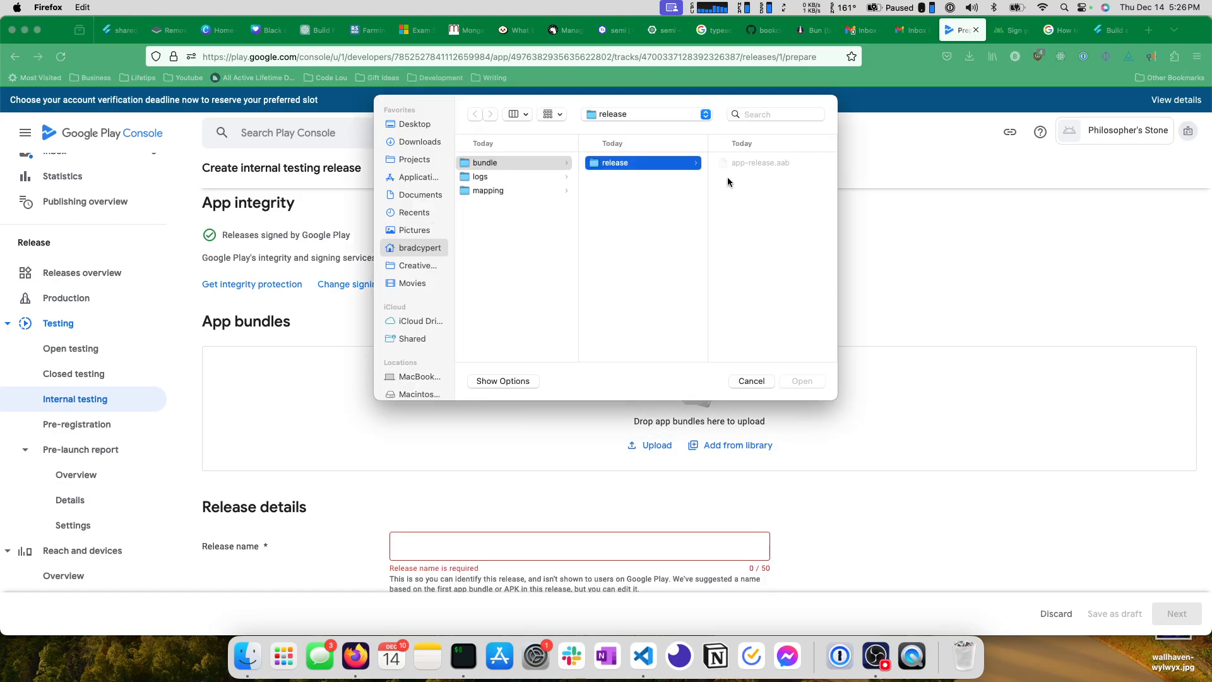
pyautogui.hscroll(-10, 732, 166)
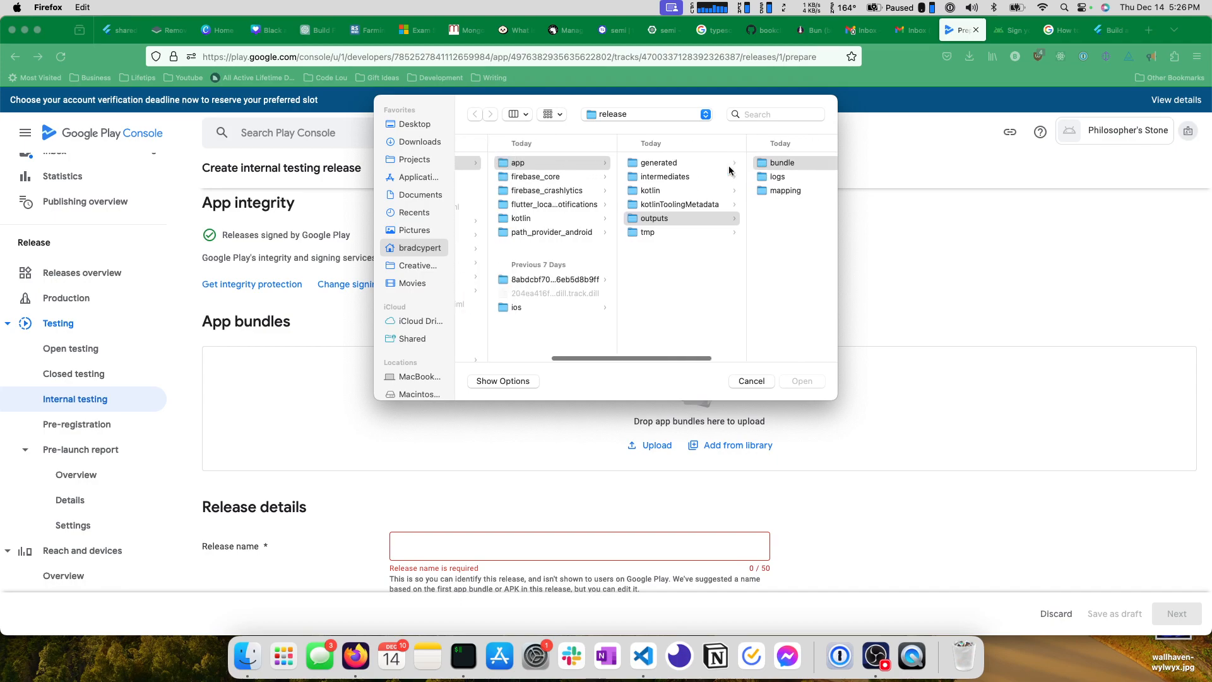
pyautogui.hscroll(-10, 729, 166)
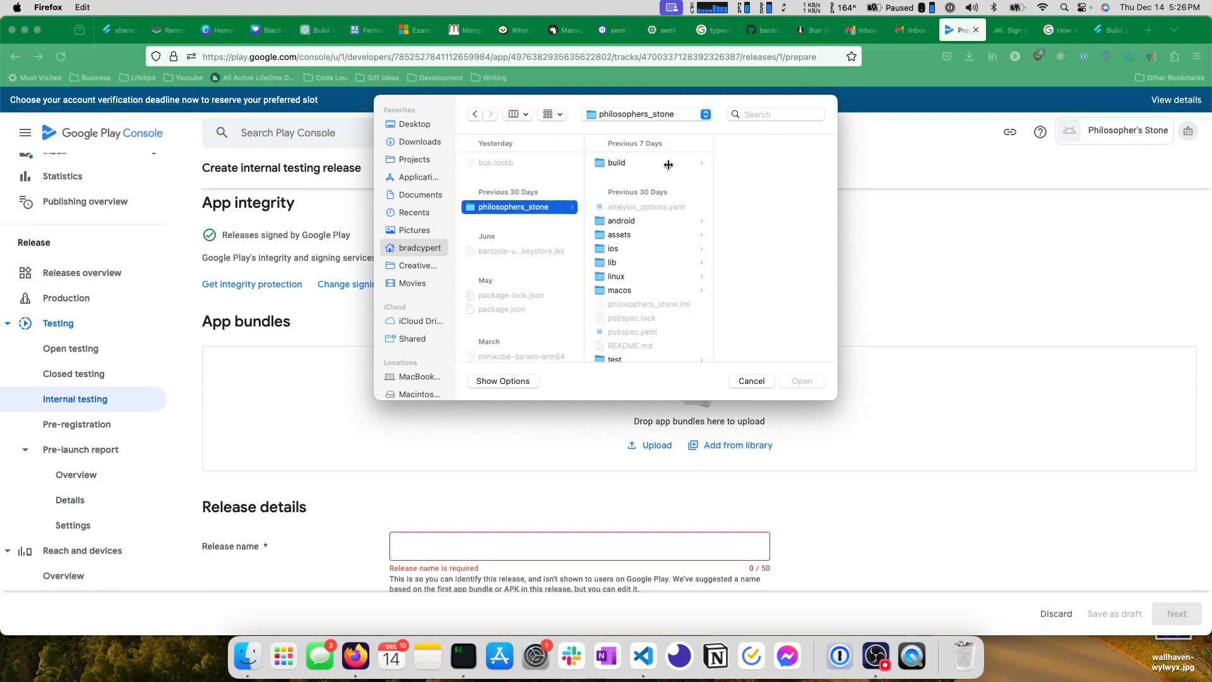
pyautogui.click(668, 164)
pyautogui.click(752, 164)
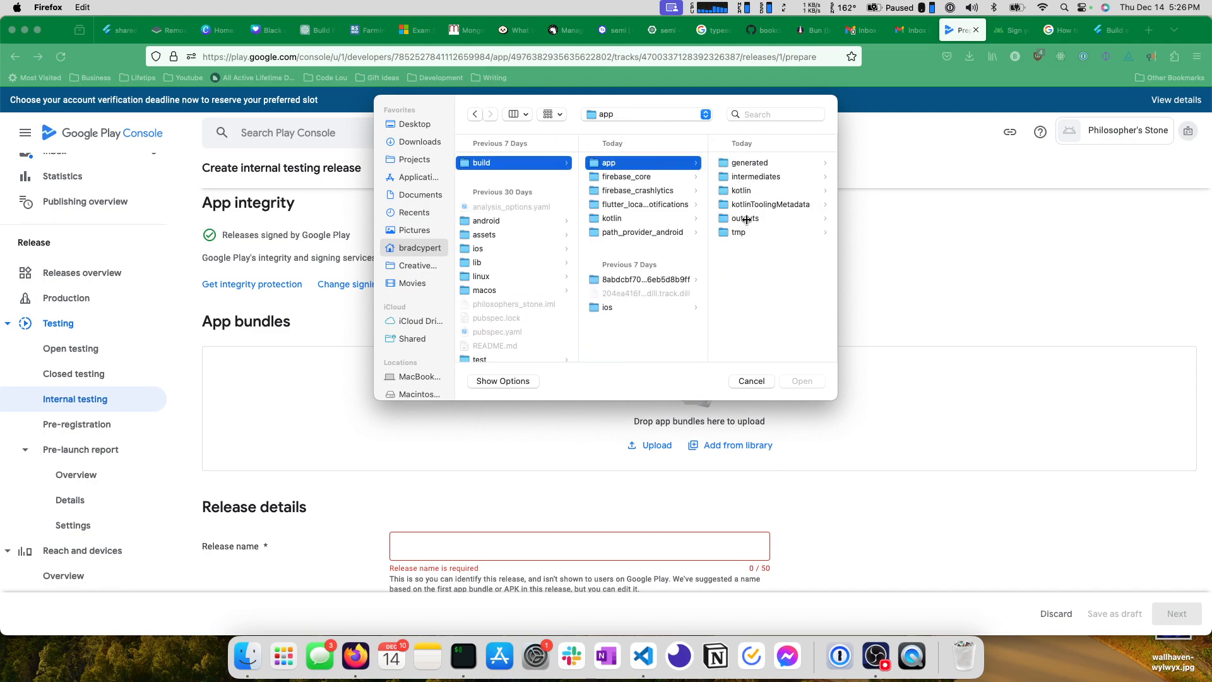
pyautogui.click(746, 219)
pyautogui.click(761, 163)
pyautogui.click(757, 163)
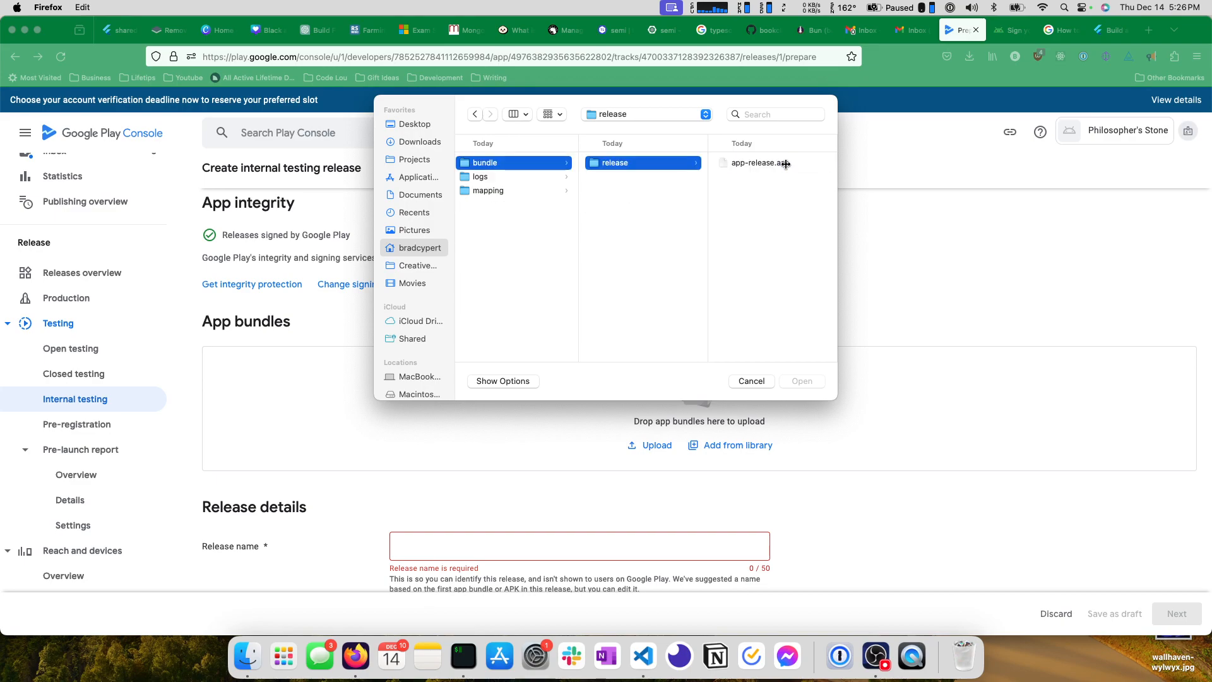
pyautogui.click(757, 163)
pyautogui.scroll(-3, 796, 312)
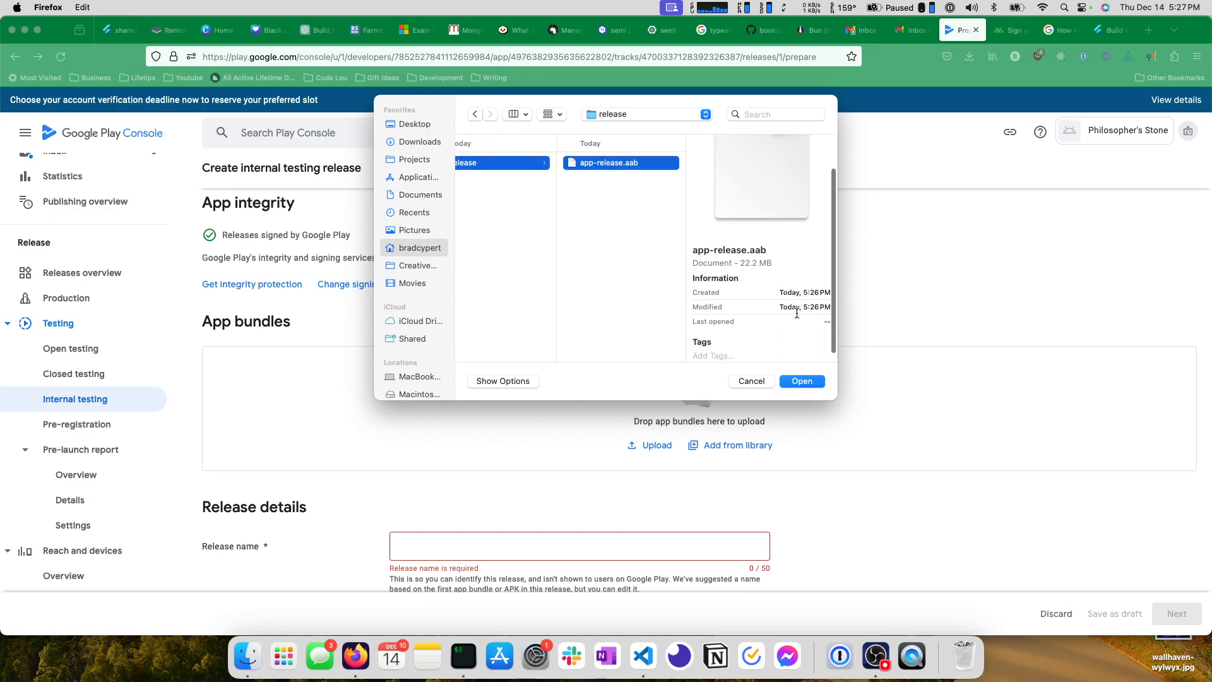
pyautogui.click(803, 383)
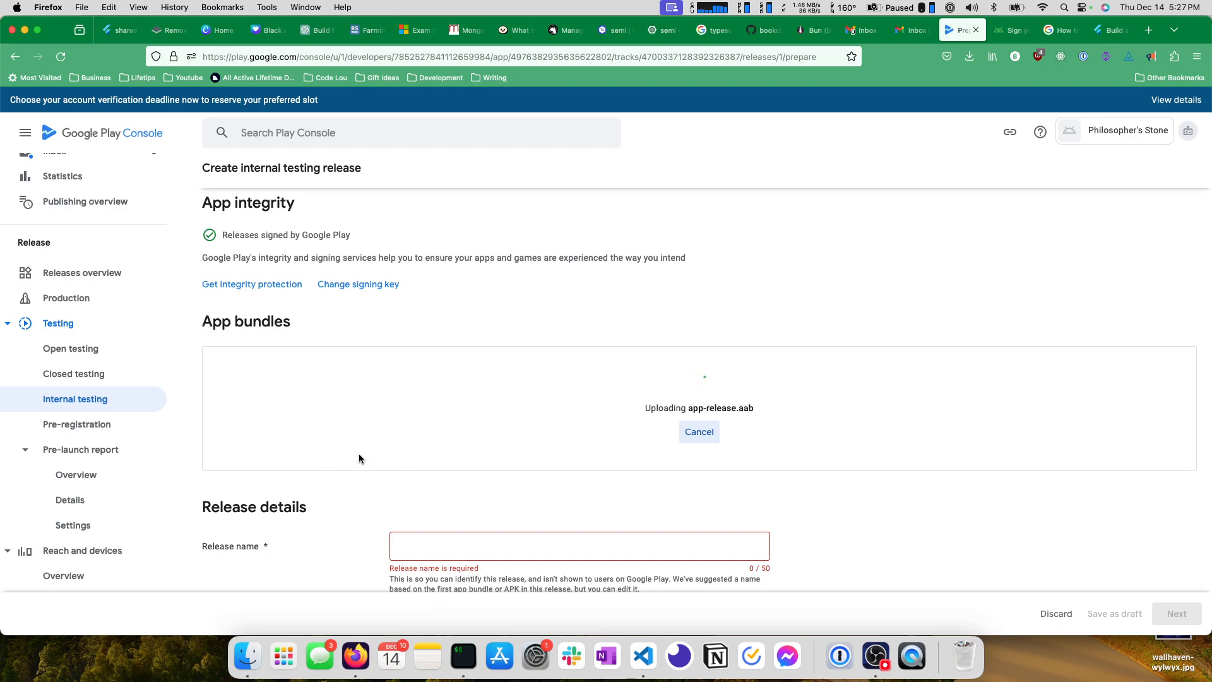
# Close the Play Console Help page and read the CI/CD and fastlane options on the Flutter docs' continuous deployment page.
pyautogui.click(1072, 32)
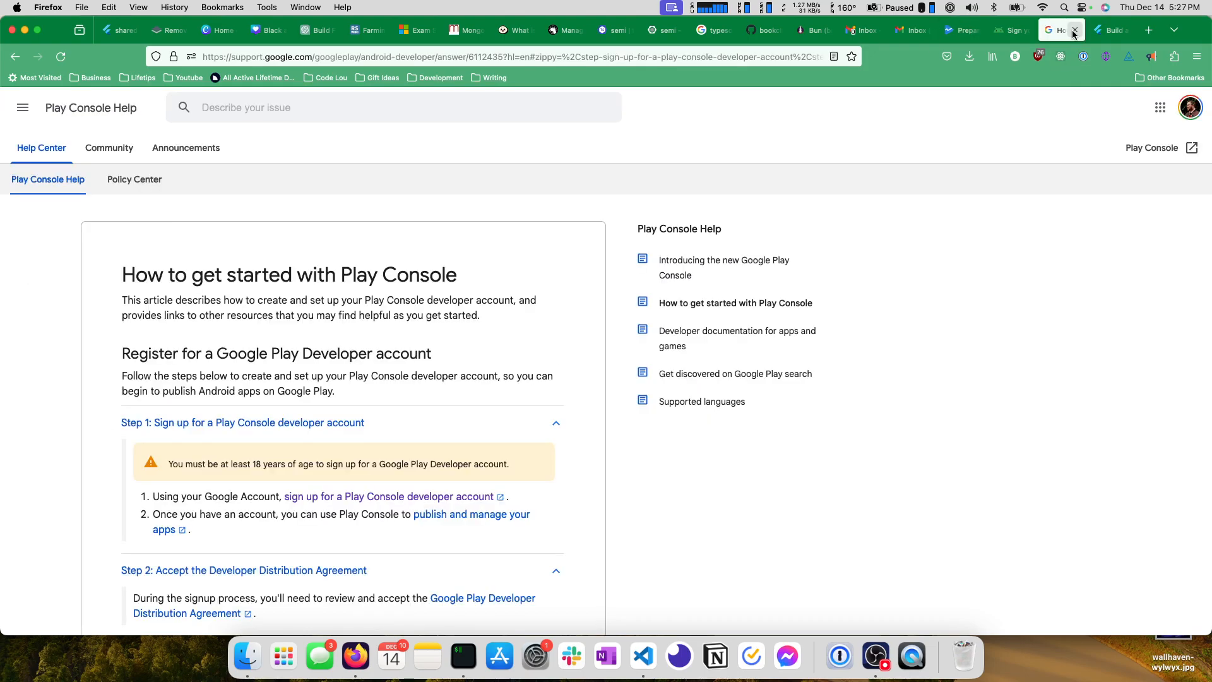
pyautogui.click(1074, 30)
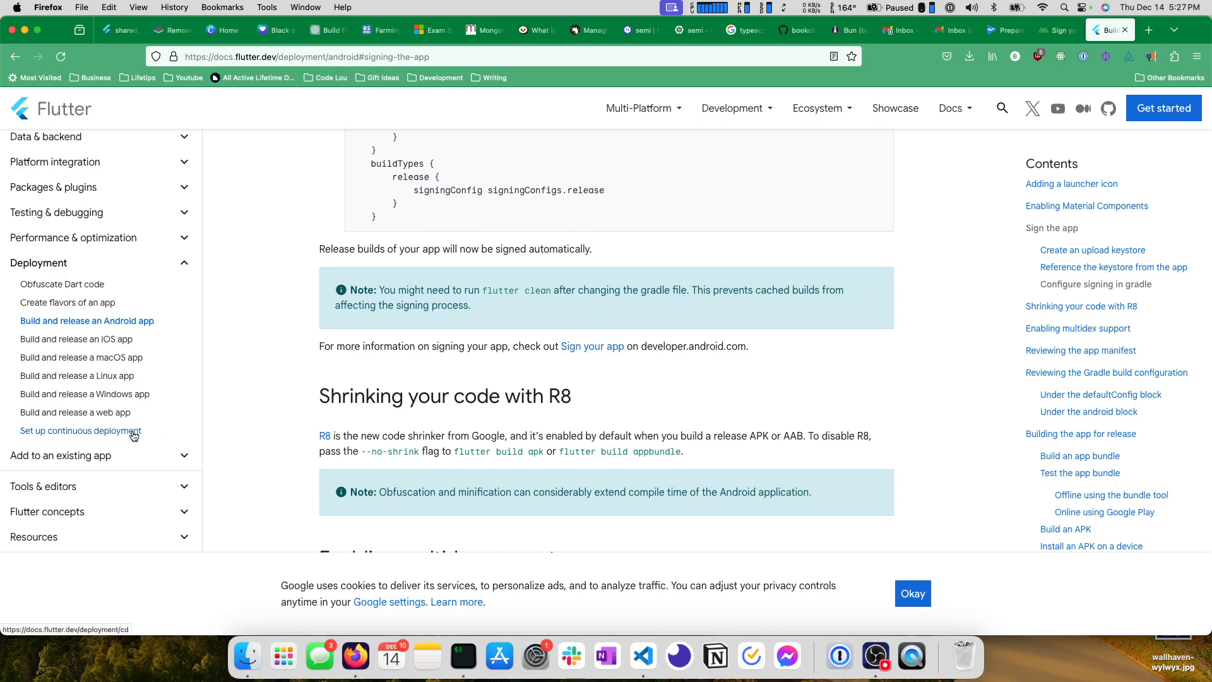
pyautogui.click(68, 435)
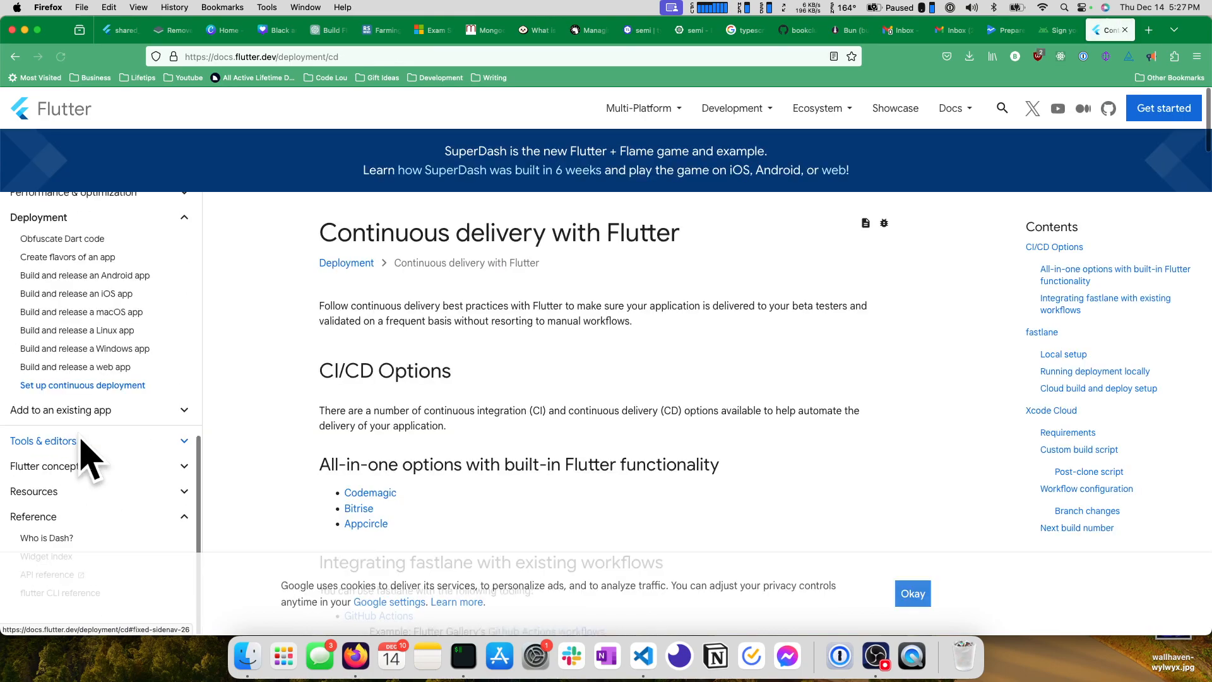
pyautogui.scroll(-2, 363, 357)
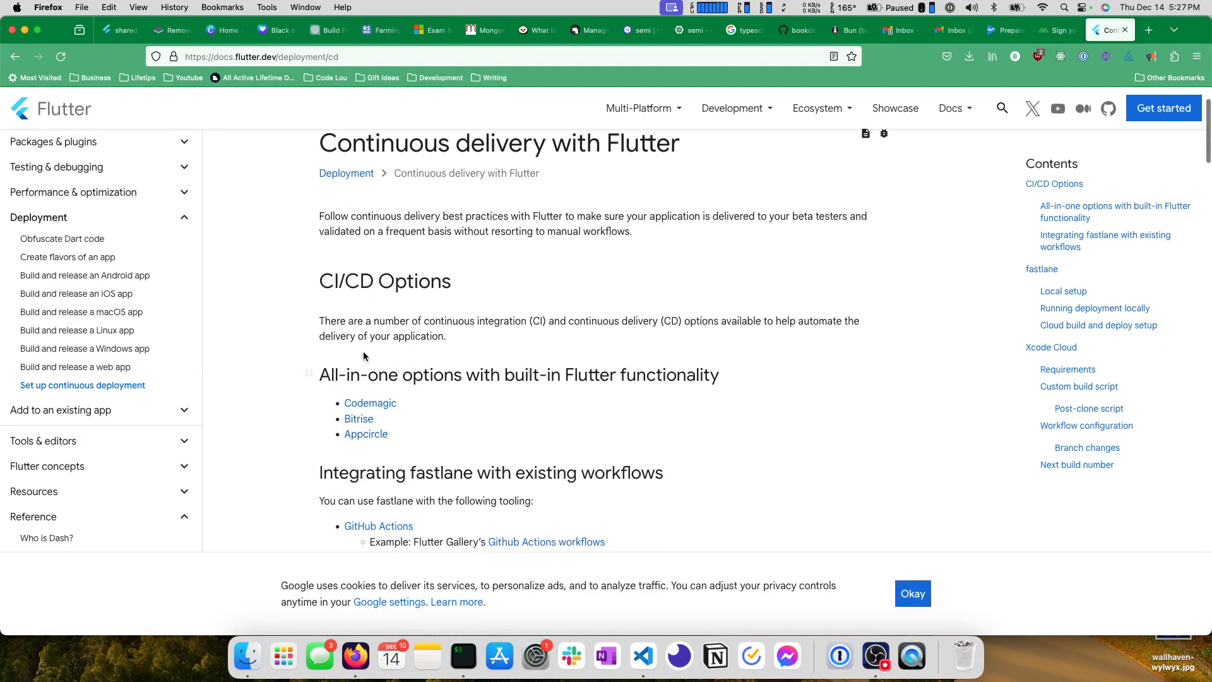
pyautogui.scroll(-1, 366, 420)
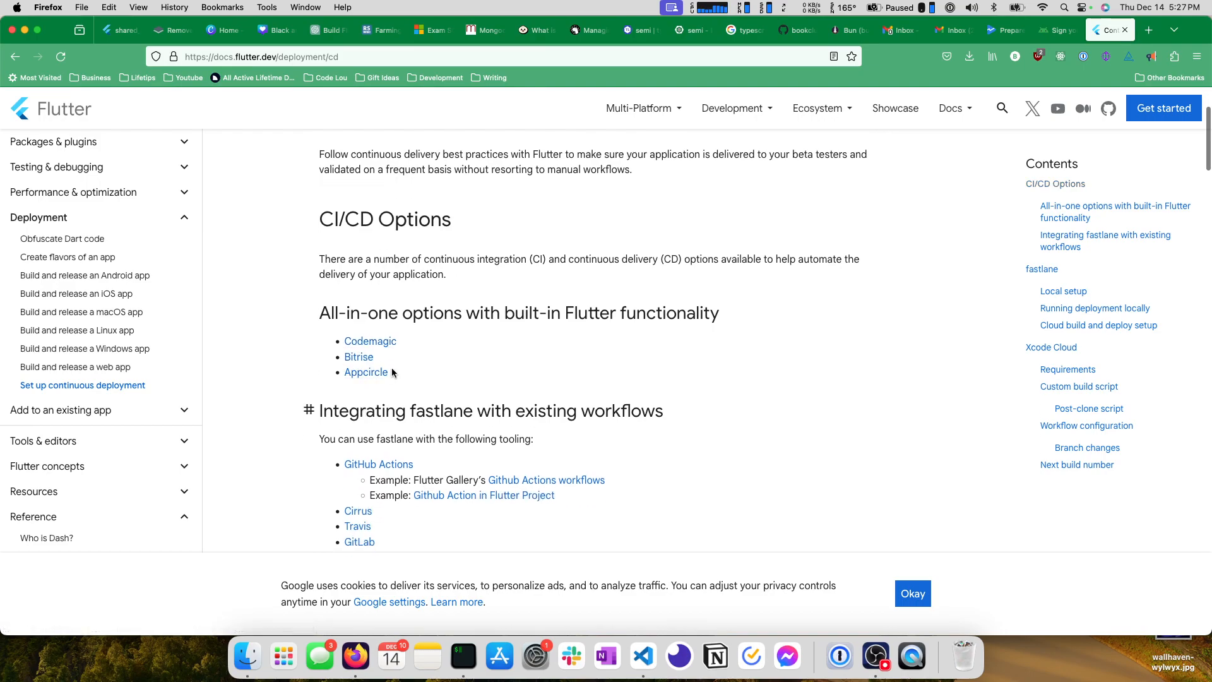
pyautogui.scroll(-2, 392, 372)
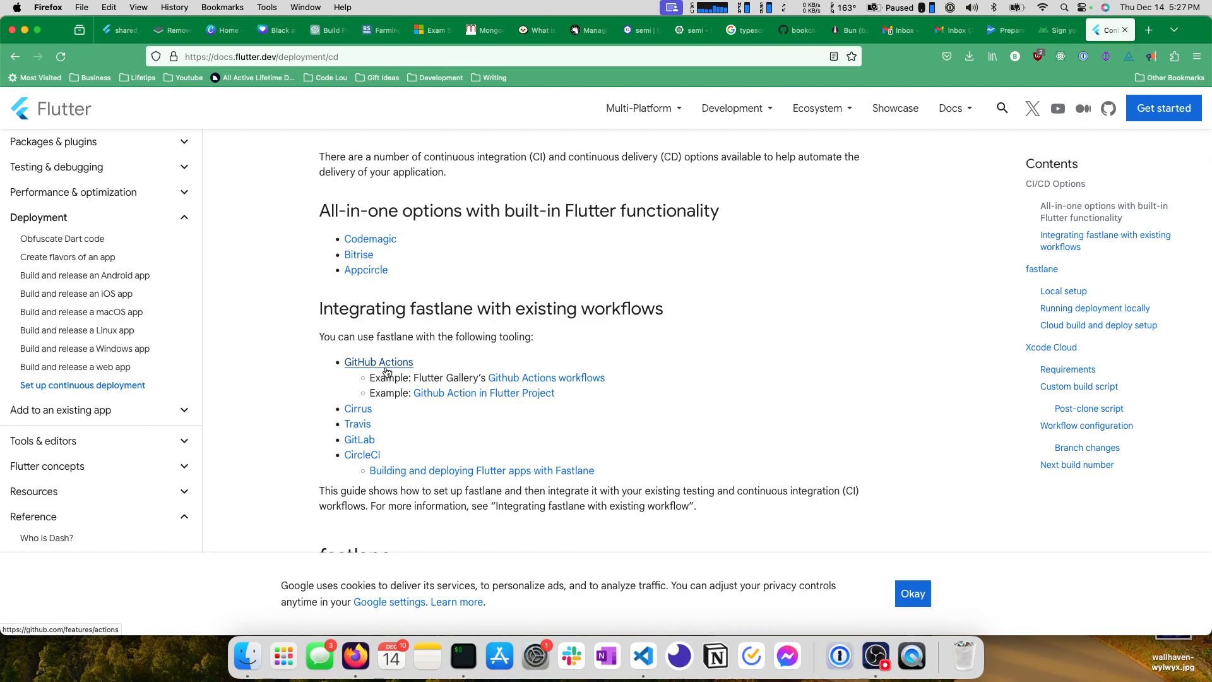
pyautogui.scroll(1, 388, 372)
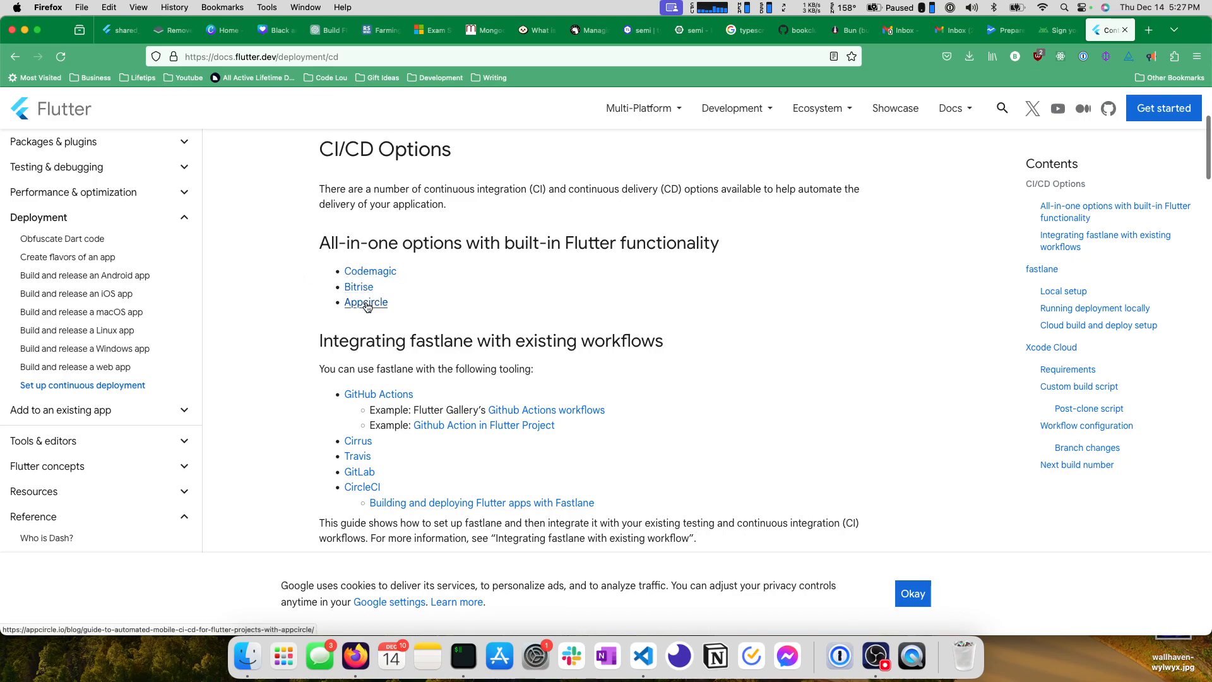
pyautogui.scroll(-3, 437, 303)
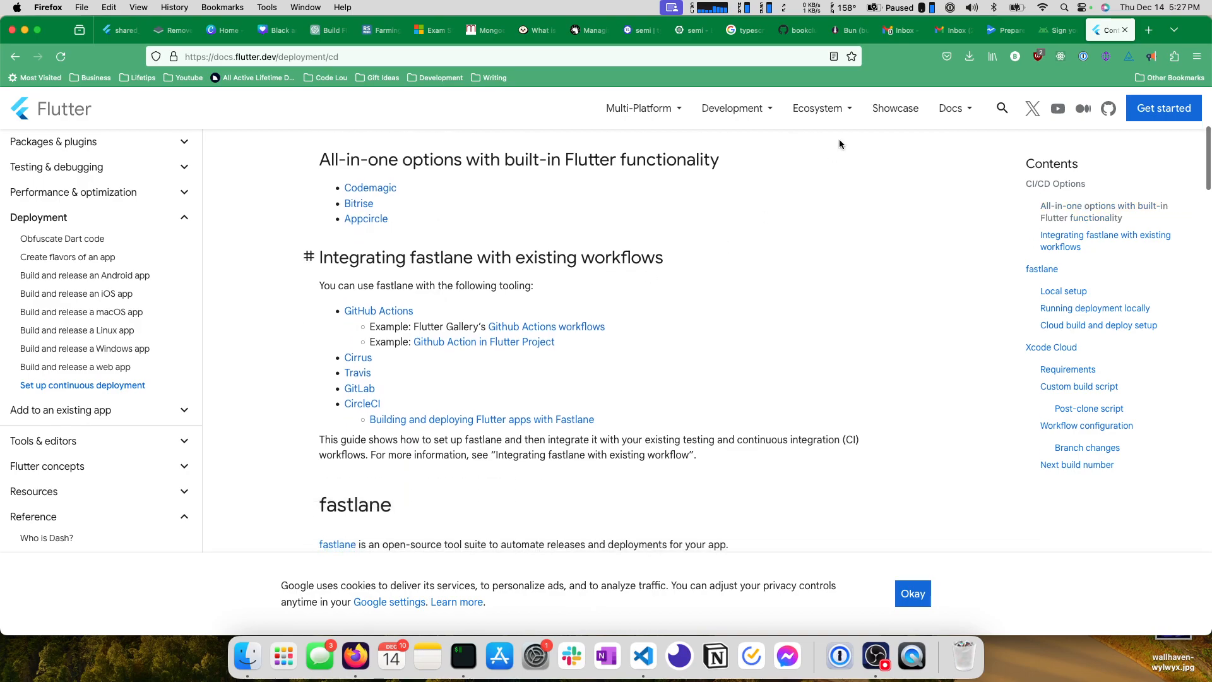
# Return to the Play Console release, check the uploaded bundle, release name and notes, and proceed to the preview.
pyautogui.hotkey('ctrl', 'shift', 'Tab')
pyautogui.hotkey('ctrl', 'shift', 'Tab')
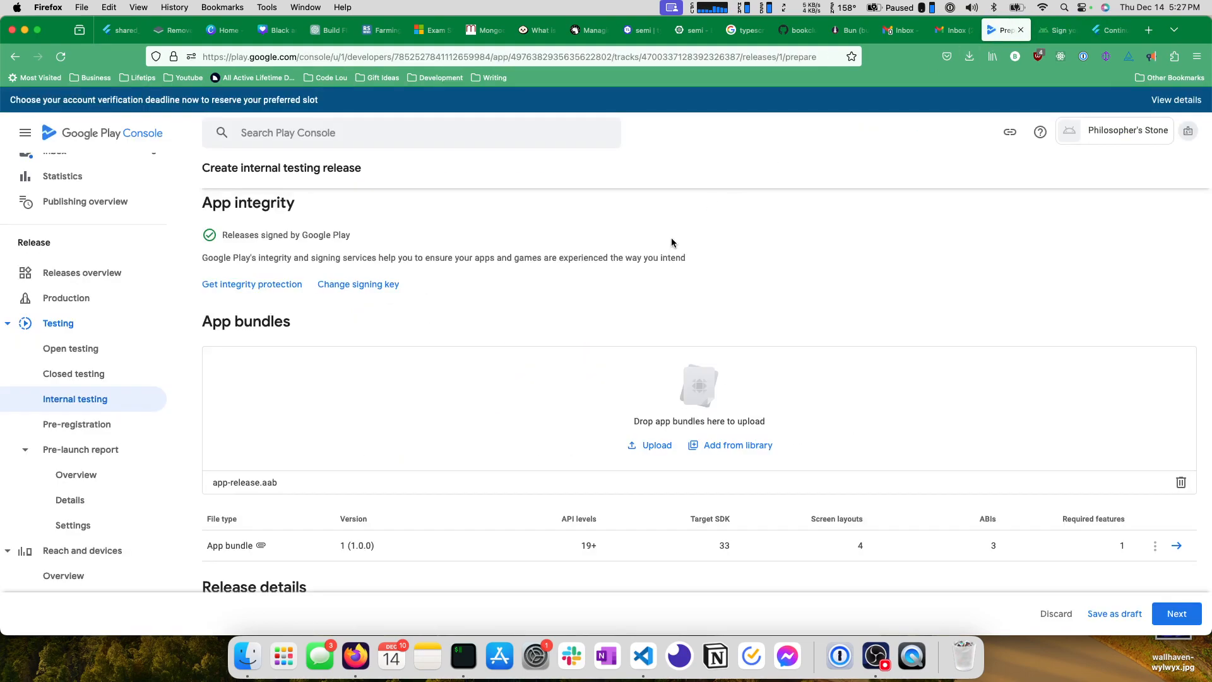
pyautogui.scroll(-3, 527, 262)
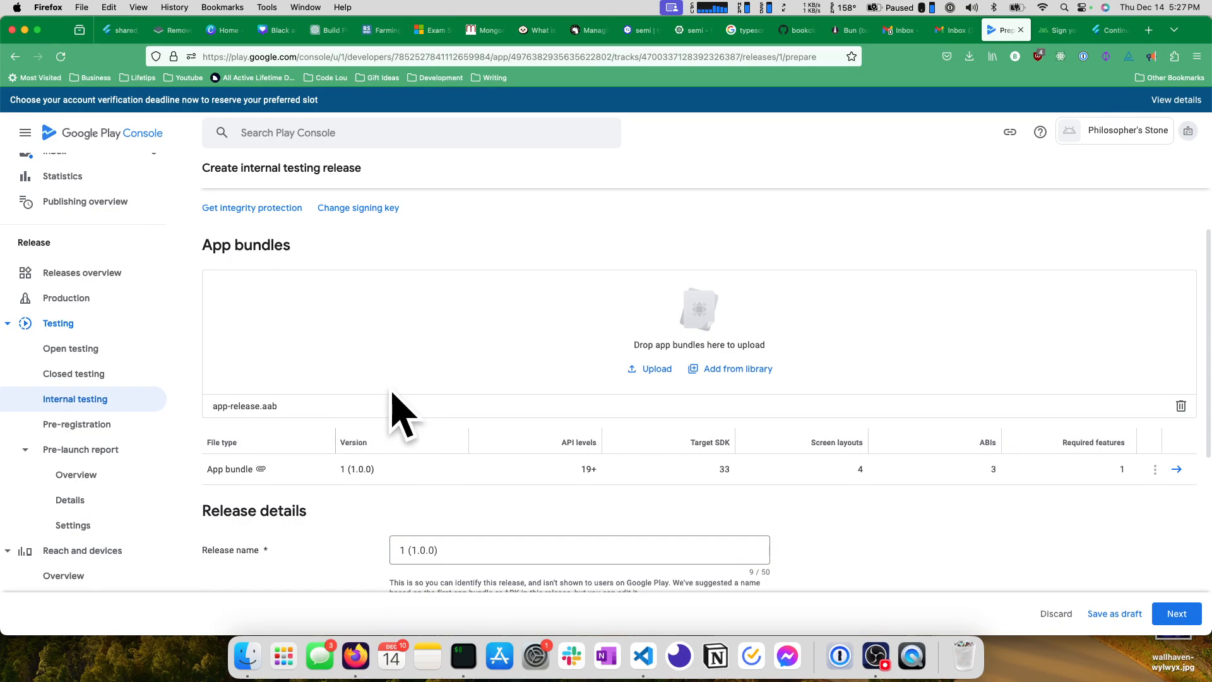
pyautogui.scroll(-8, 393, 394)
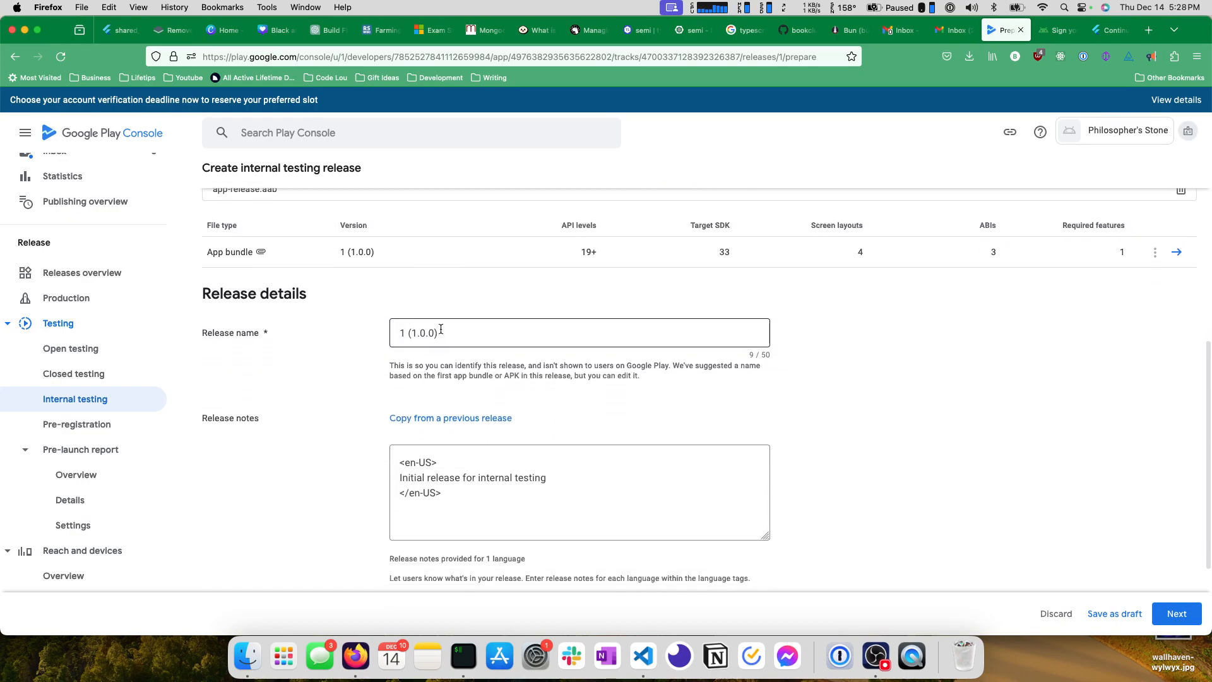
pyautogui.click(440, 330)
pyautogui.scroll(-3, 846, 318)
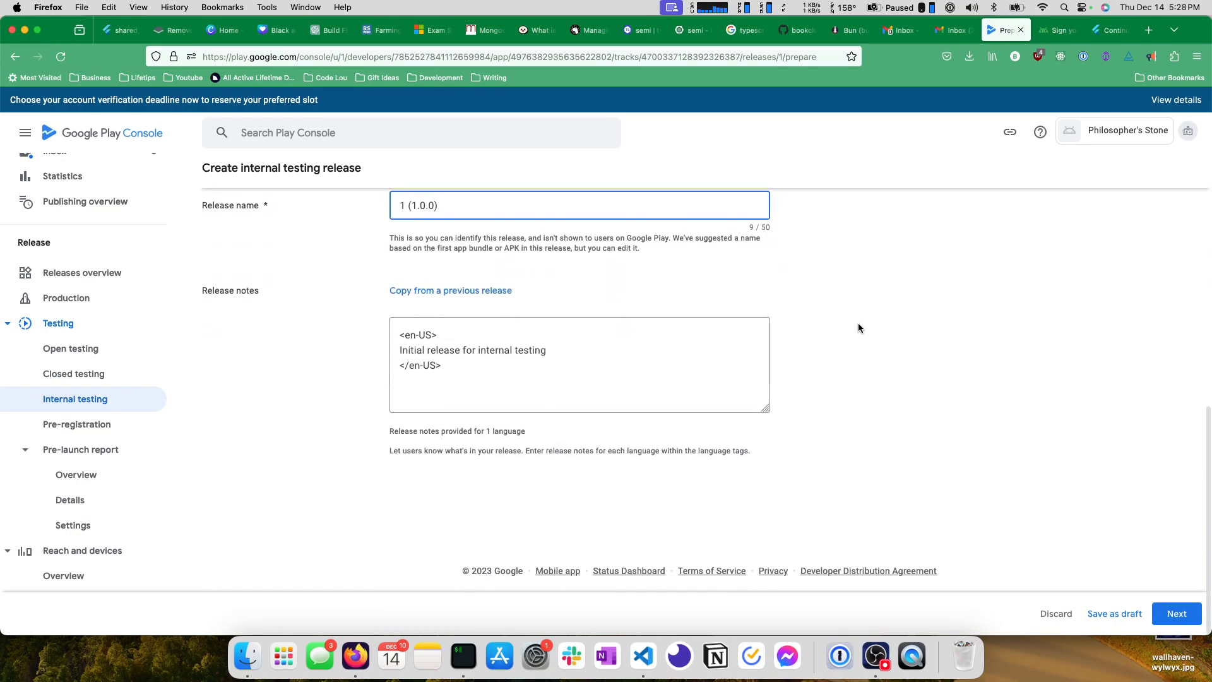
pyautogui.scroll(8, 1124, 300)
pyautogui.scroll(-2, 1105, 364)
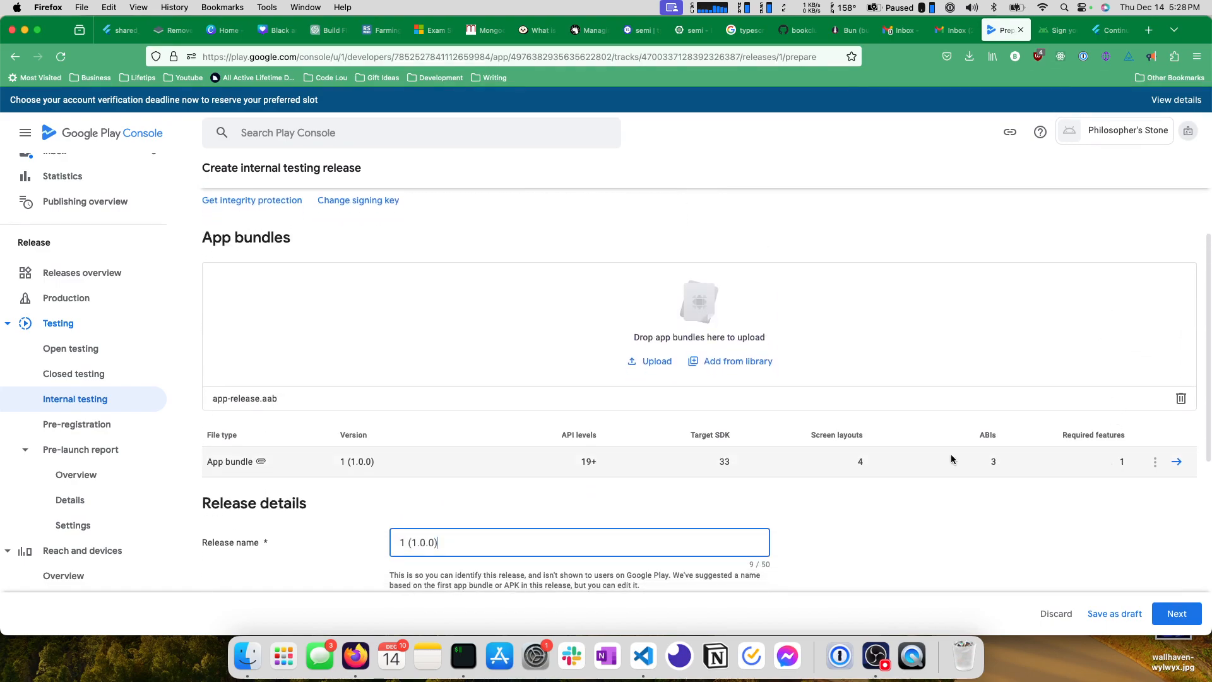
pyautogui.scroll(-5, 866, 458)
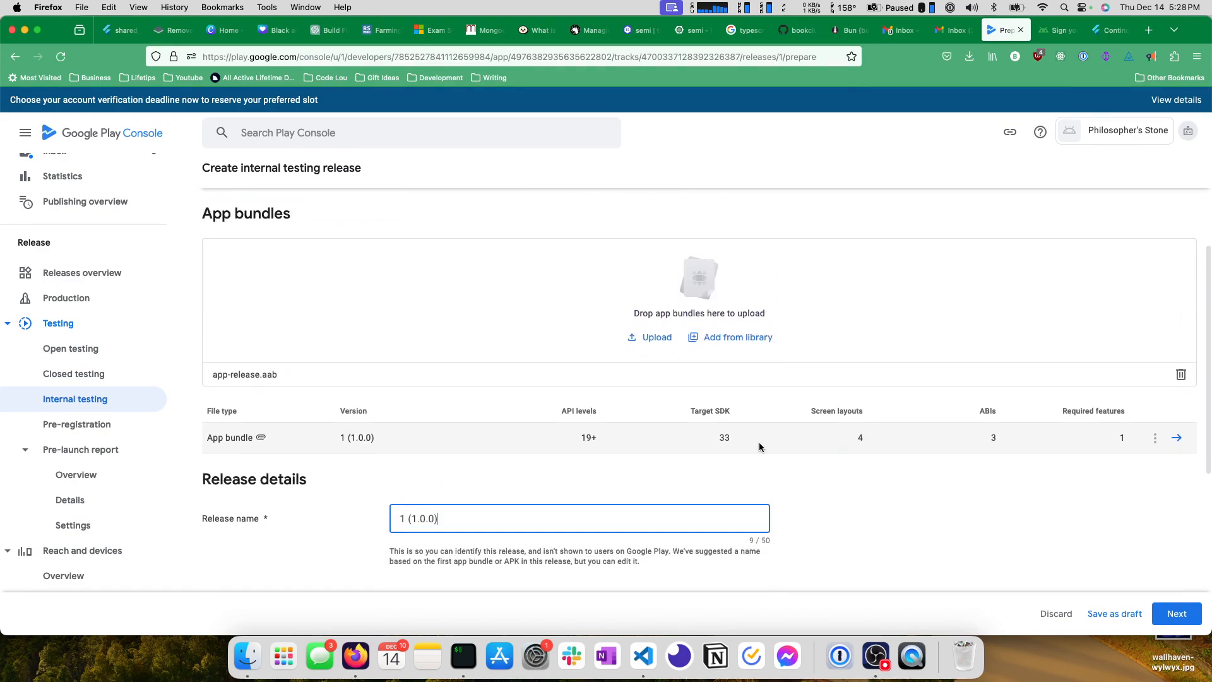
pyautogui.scroll(-1, 797, 443)
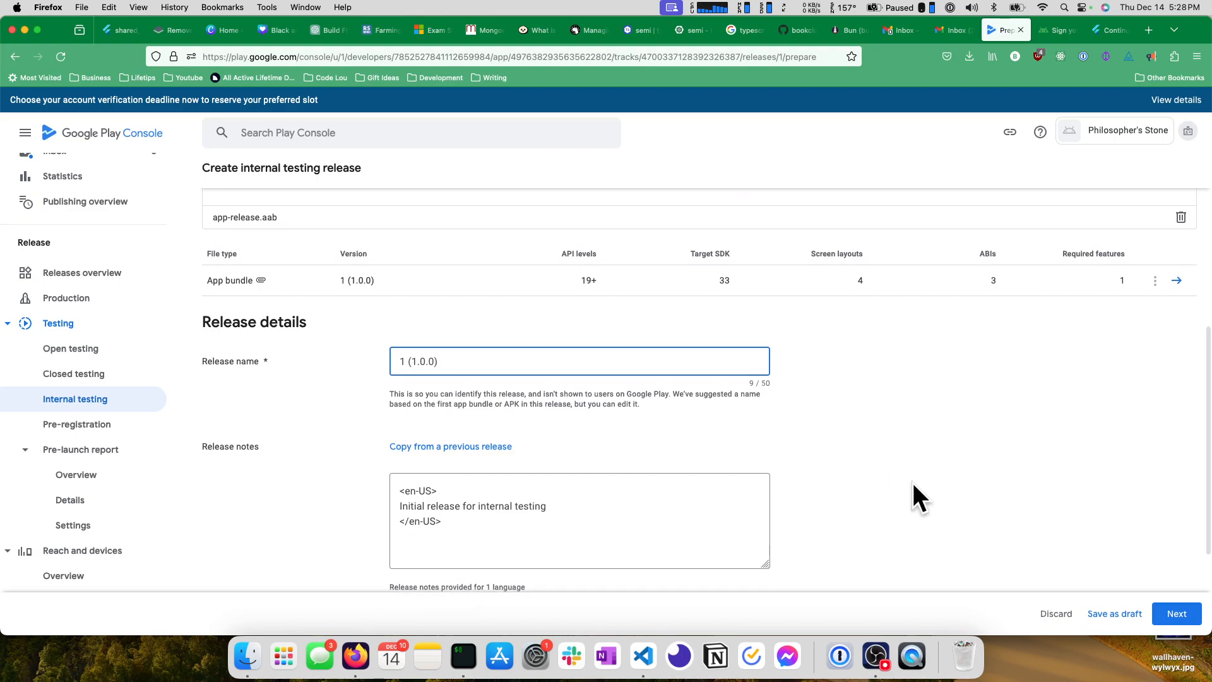
pyautogui.scroll(-5, 1023, 480)
pyautogui.click(1176, 614)
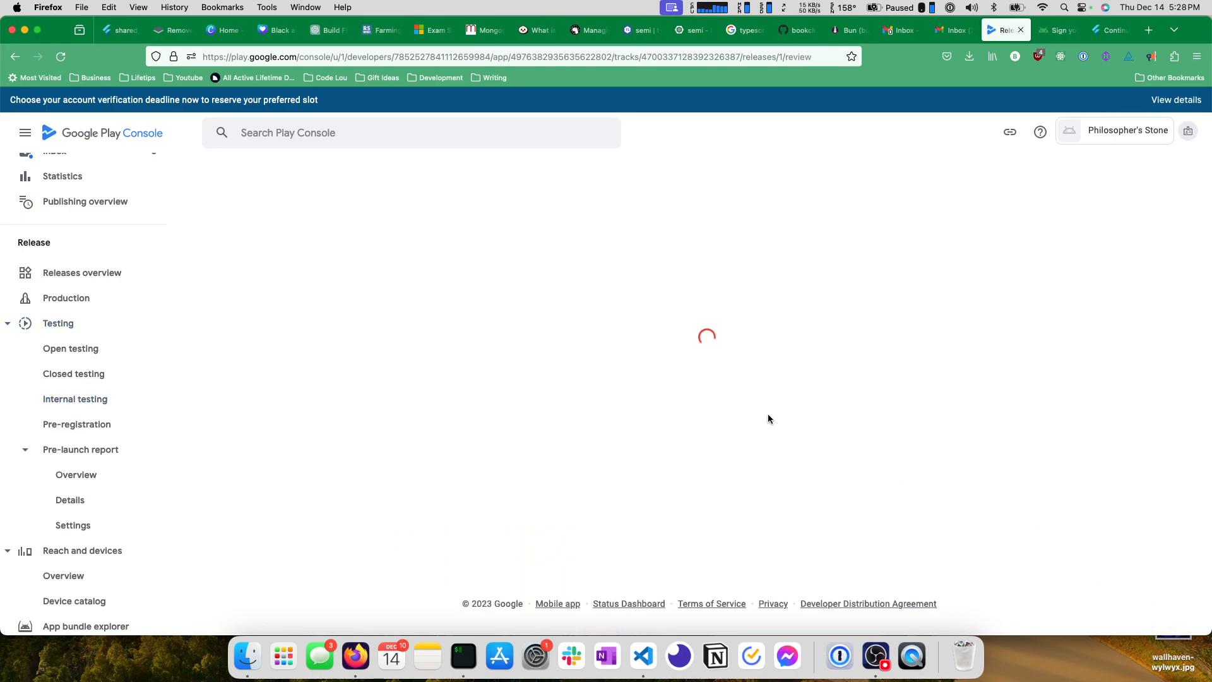
# Review the release preview, examining the size for new installs under Release delivery.
pyautogui.scroll(-5, 460, 319)
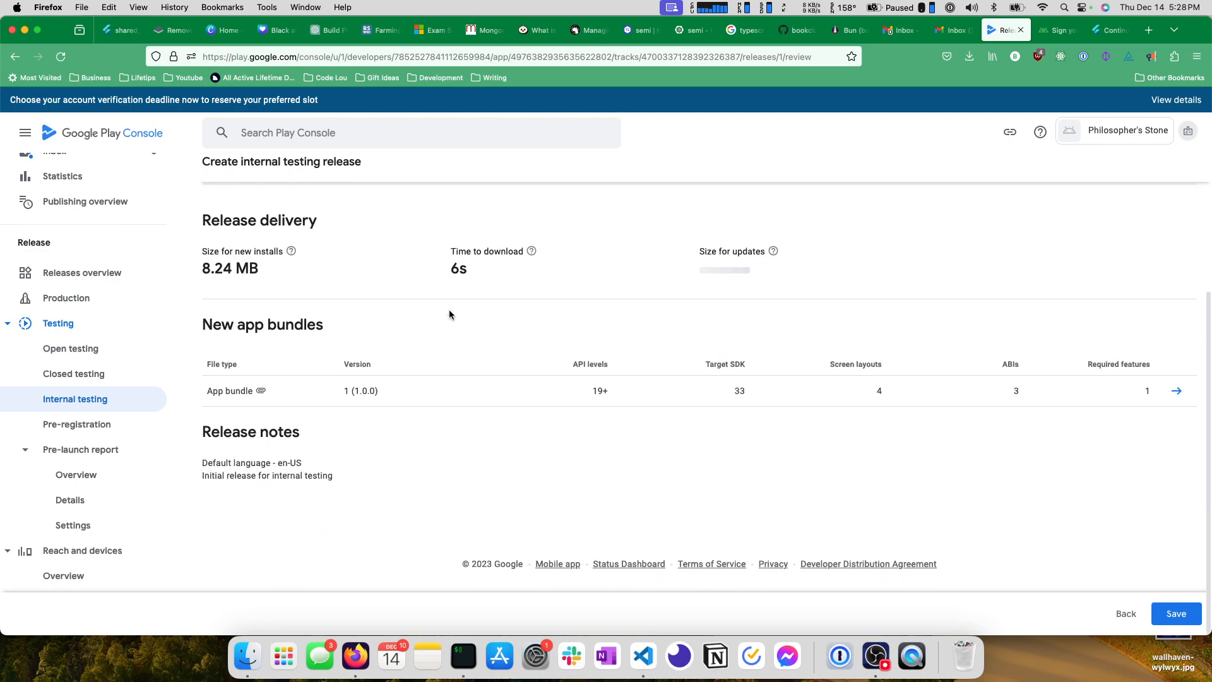
pyautogui.scroll(2, 253, 309)
pyautogui.moveTo(269, 320); pyautogui.dragTo(200, 320)
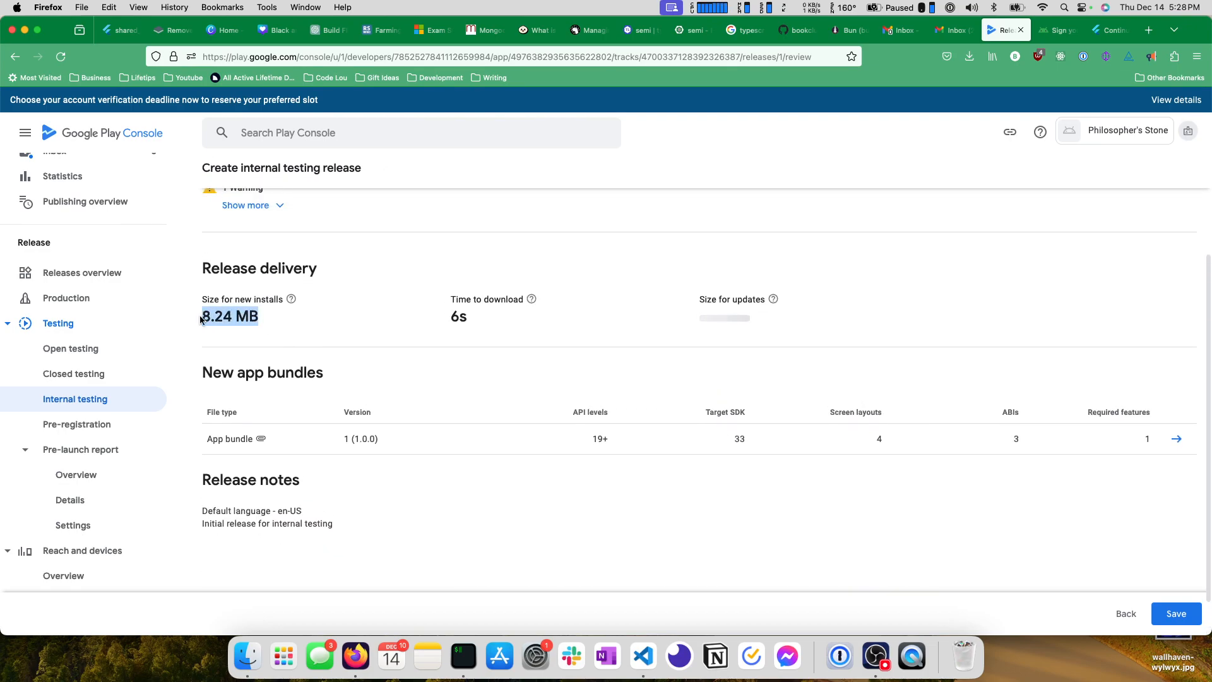
pyautogui.click(284, 325)
pyautogui.moveTo(279, 321); pyautogui.dragTo(201, 322)
pyautogui.click(278, 326)
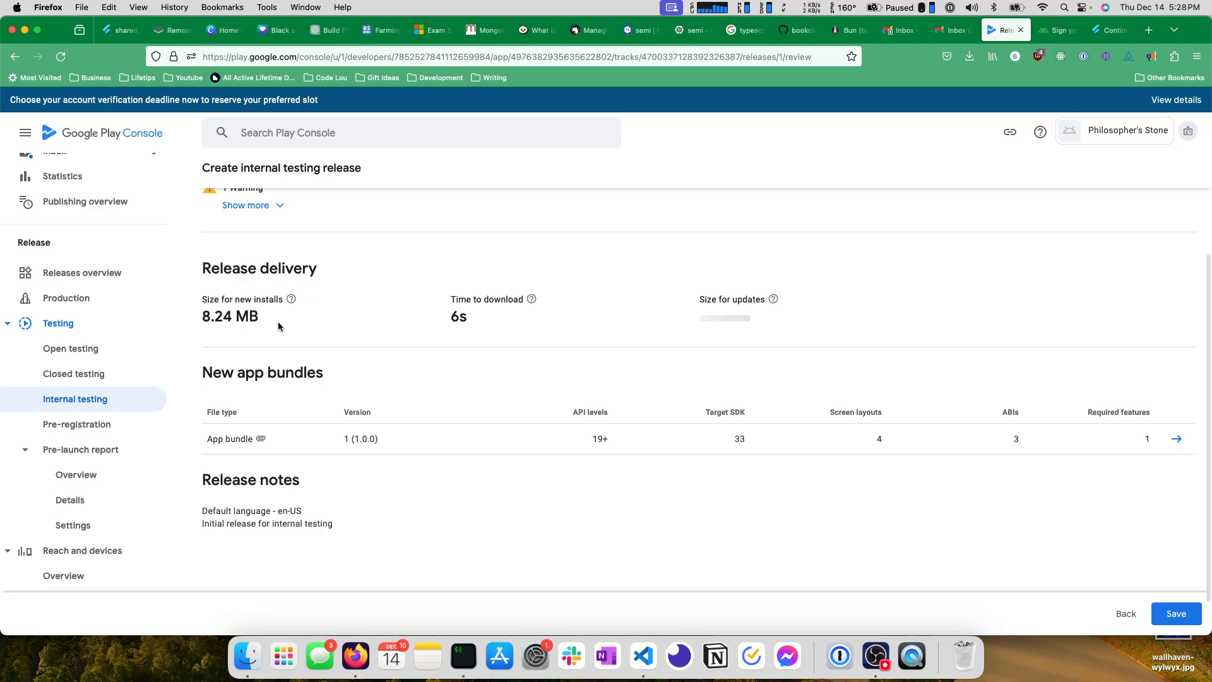
# Expand the release warning to read its details, and check the explanations of Time to download and Size for updates.
pyautogui.scroll(3, 265, 328)
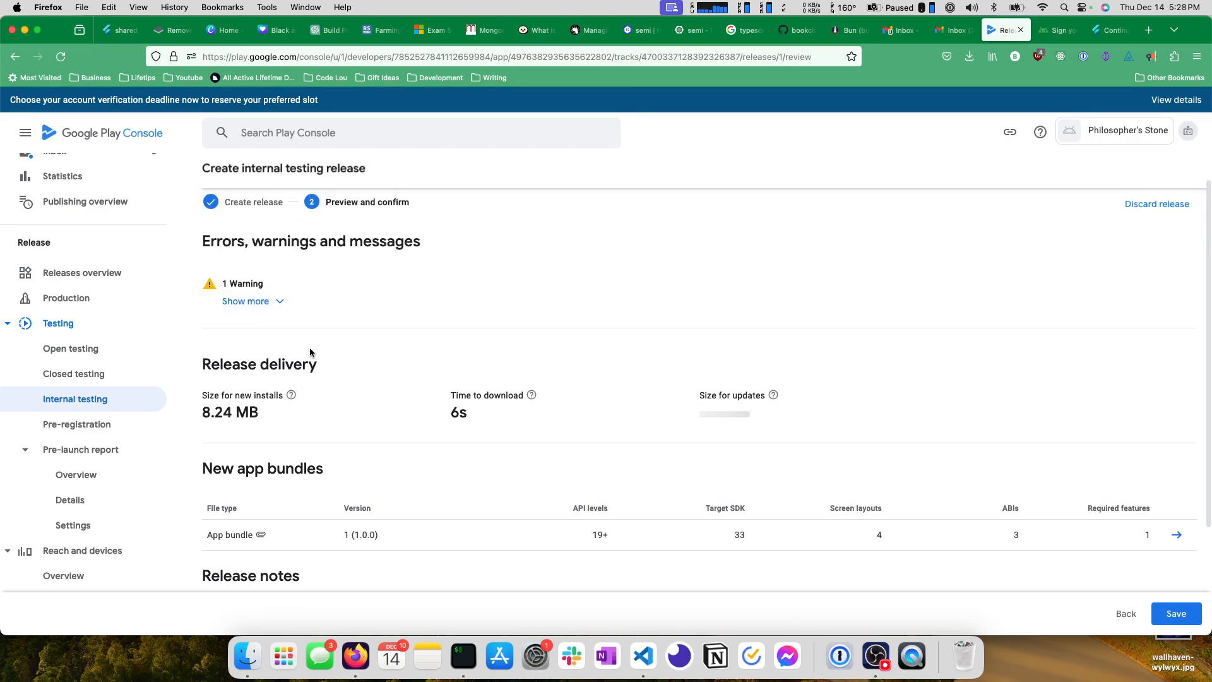
pyautogui.click(277, 303)
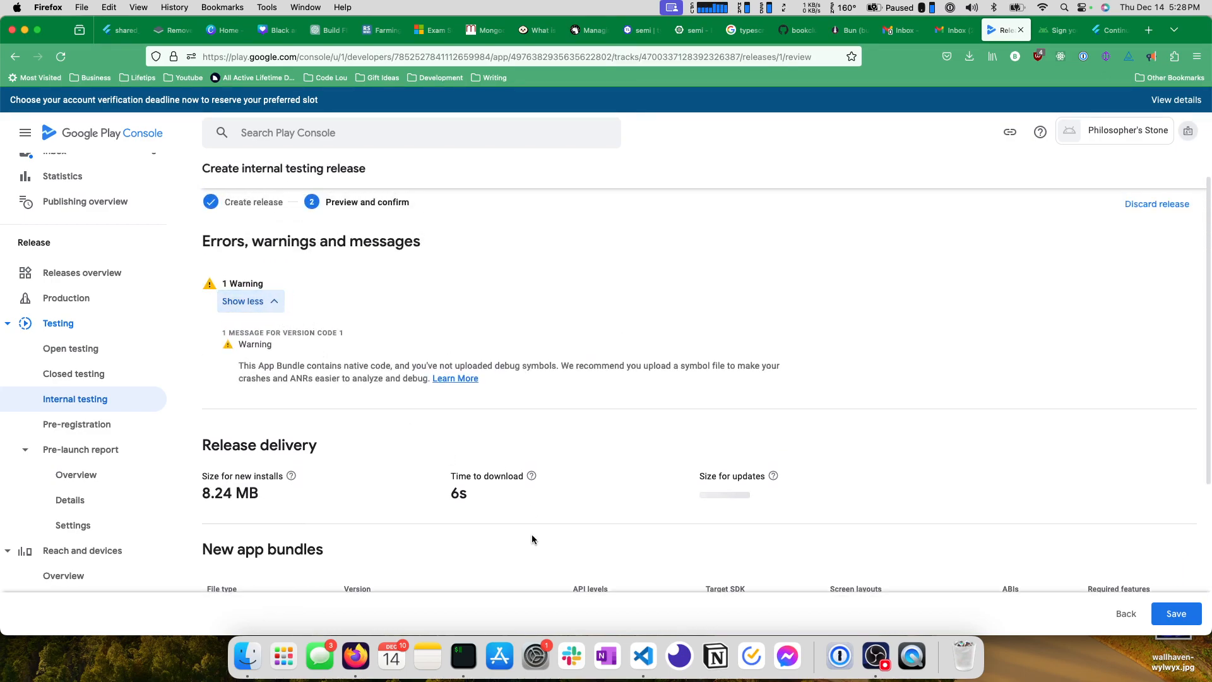
pyautogui.moveTo(443, 491)
pyautogui.mouseDown()
pyautogui.moveTo(474, 494)
pyautogui.moveTo(441, 493)
pyautogui.mouseUp()
pyautogui.click(479, 494)
pyautogui.click(466, 492)
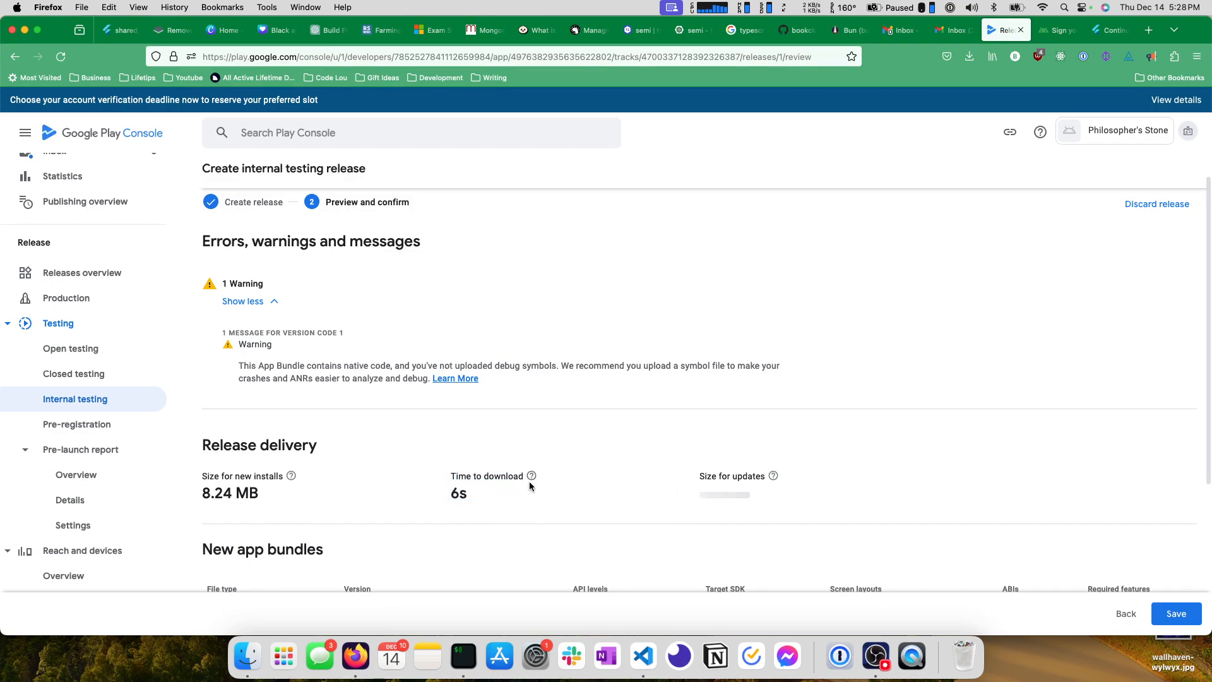
pyautogui.moveTo(531, 480)
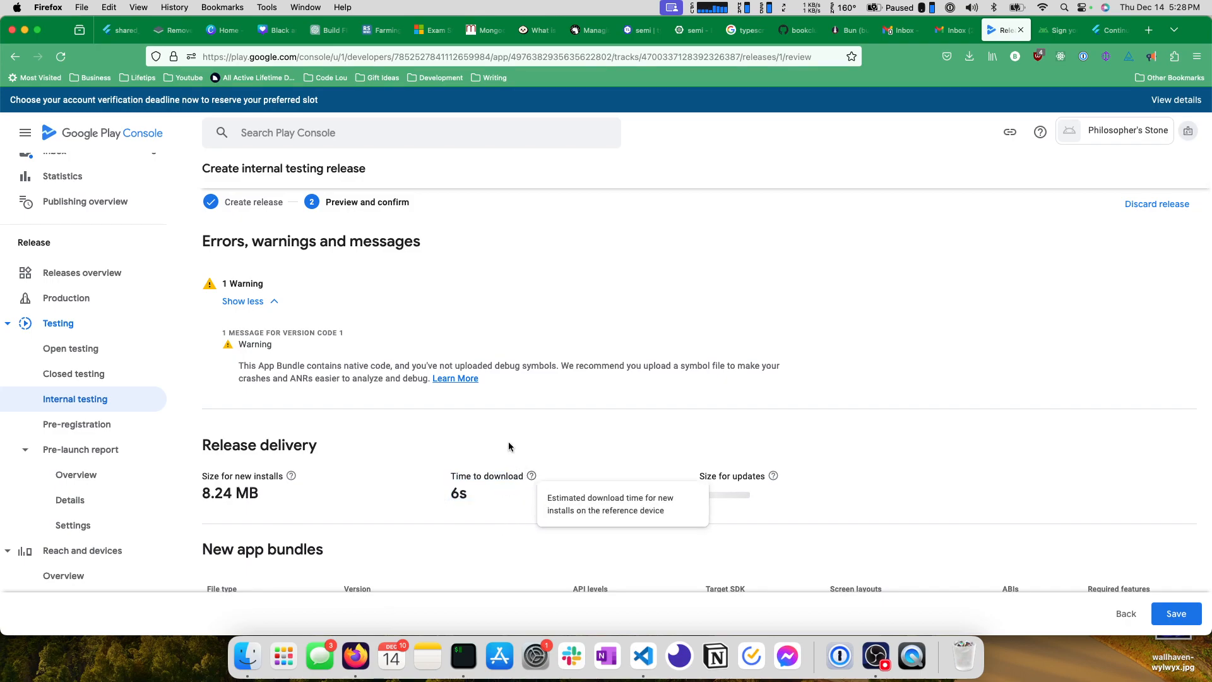
pyautogui.scroll(-4, 631, 423)
pyautogui.moveTo(777, 359)
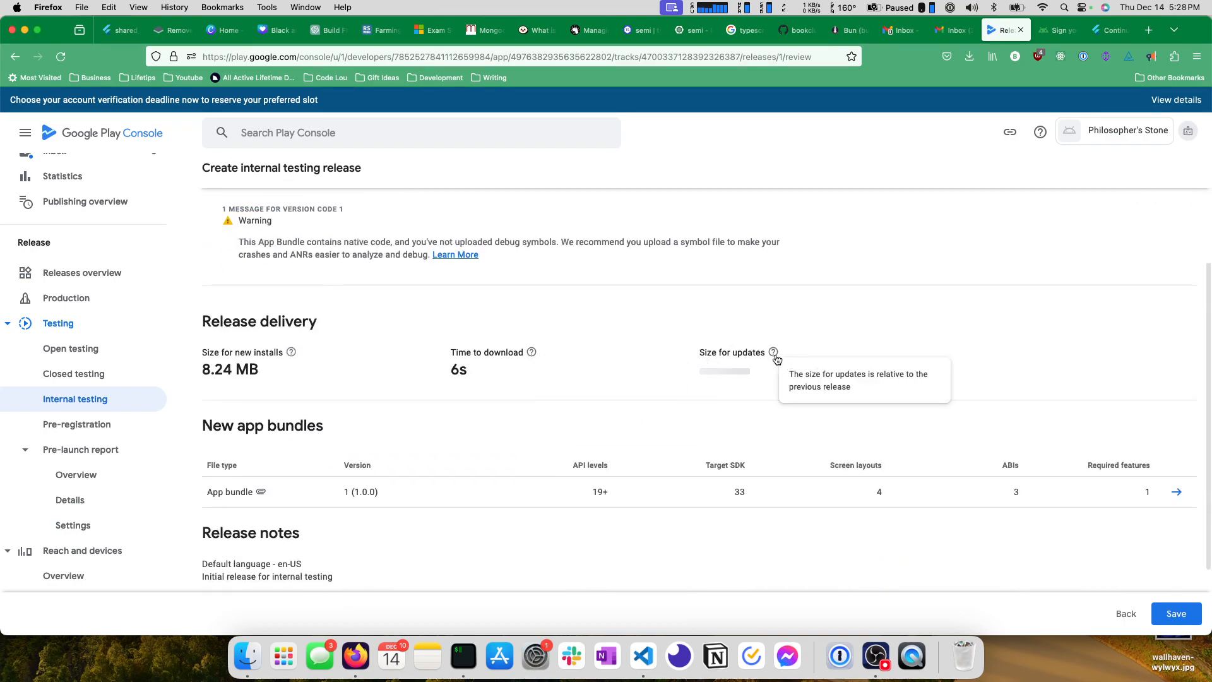
# Check the release notes at the end of the preview and save the internal testing release to publish it.
pyautogui.scroll(-3, 315, 445)
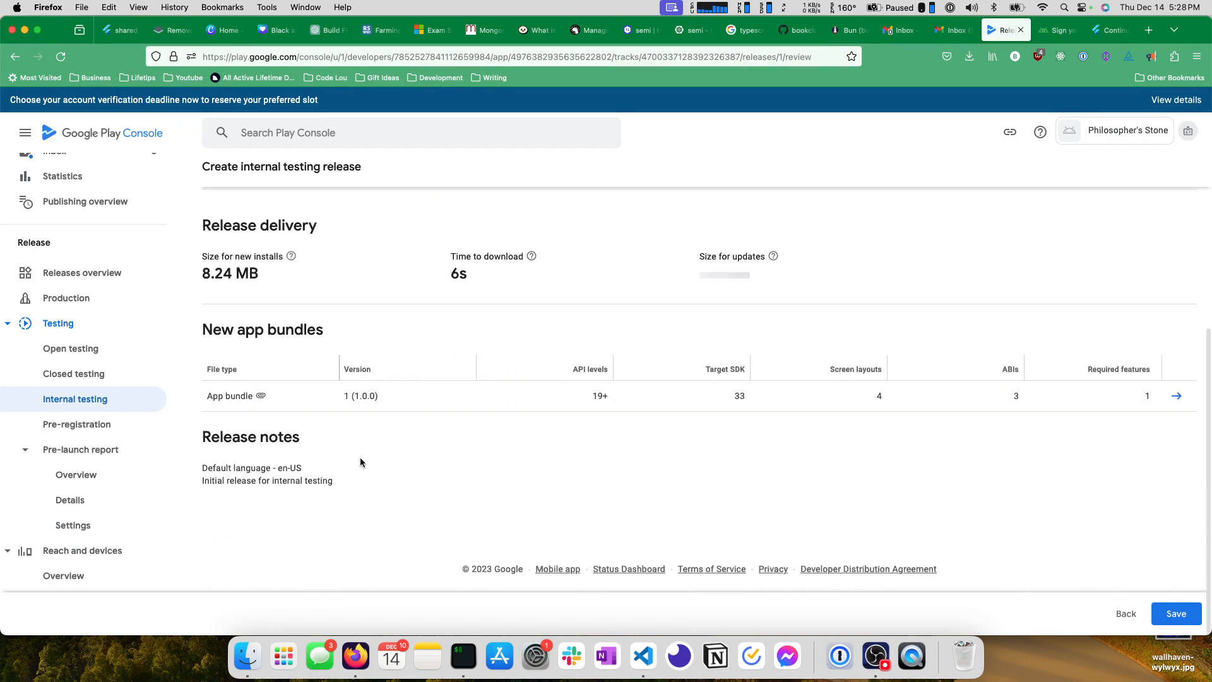
pyautogui.click(1176, 613)
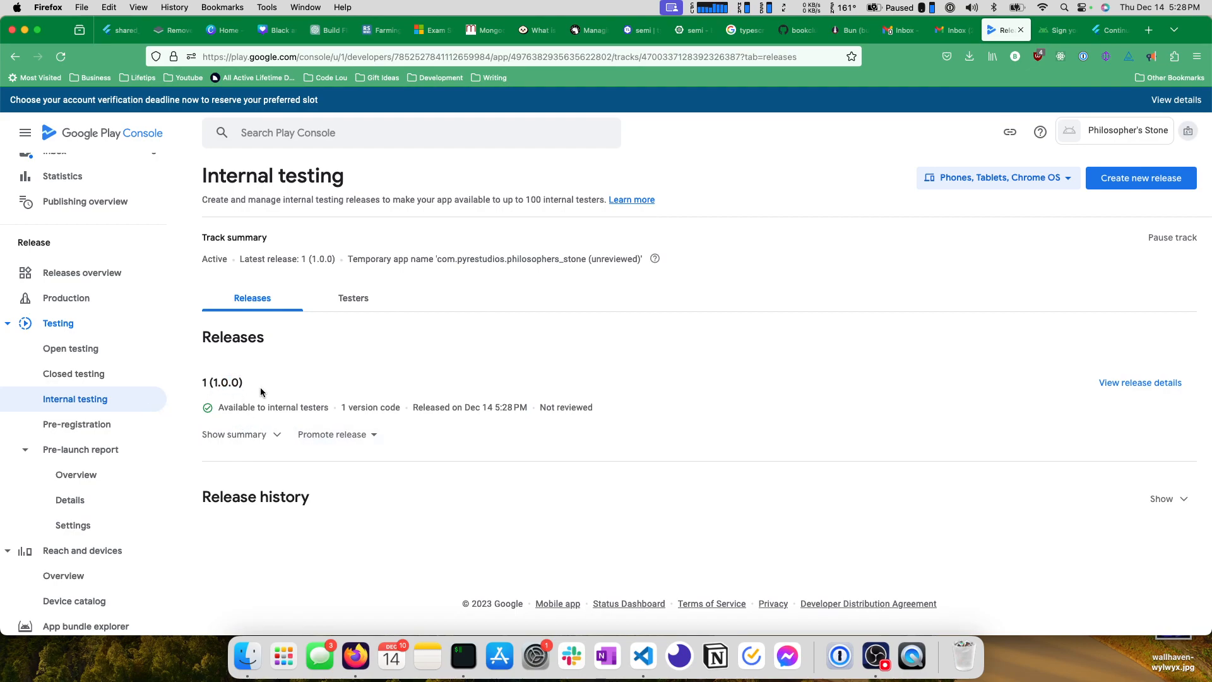
# Read the status line of release 1 (1.0.0) on the Internal testing page, checking who the release is available to.
pyautogui.tripleClick(268, 409)
pyautogui.click(329, 410)
pyautogui.moveTo(225, 411); pyautogui.dragTo(262, 406)
pyautogui.click(312, 410)
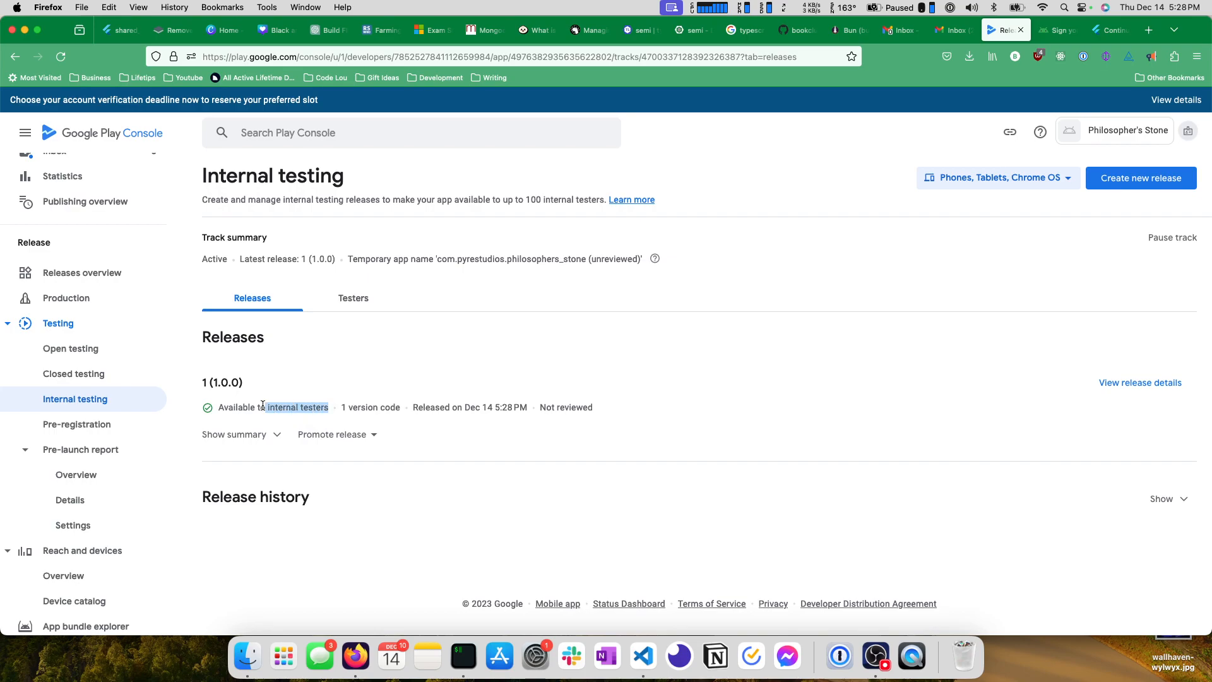
pyautogui.click(218, 404)
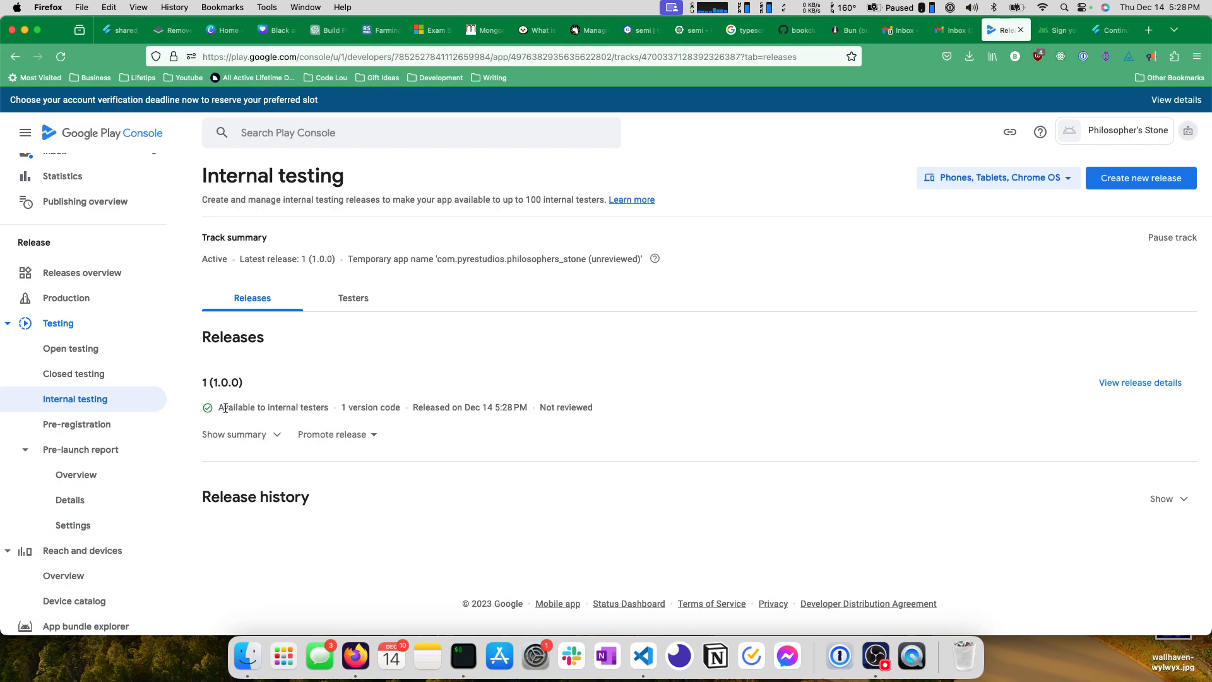
pyautogui.moveTo(219, 408); pyautogui.dragTo(340, 411)
pyautogui.doubleClick(322, 407)
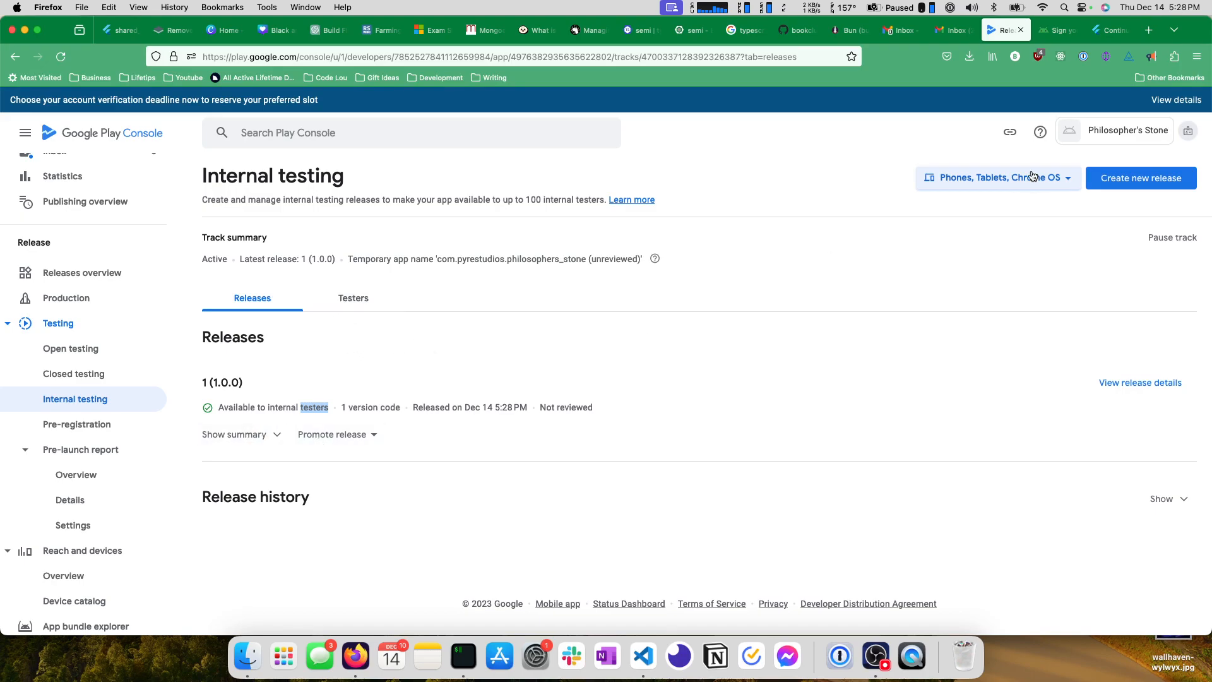
# Switch to the Gmail inbox and check it for messages about the new internal testing release.
pyautogui.click(952, 31)
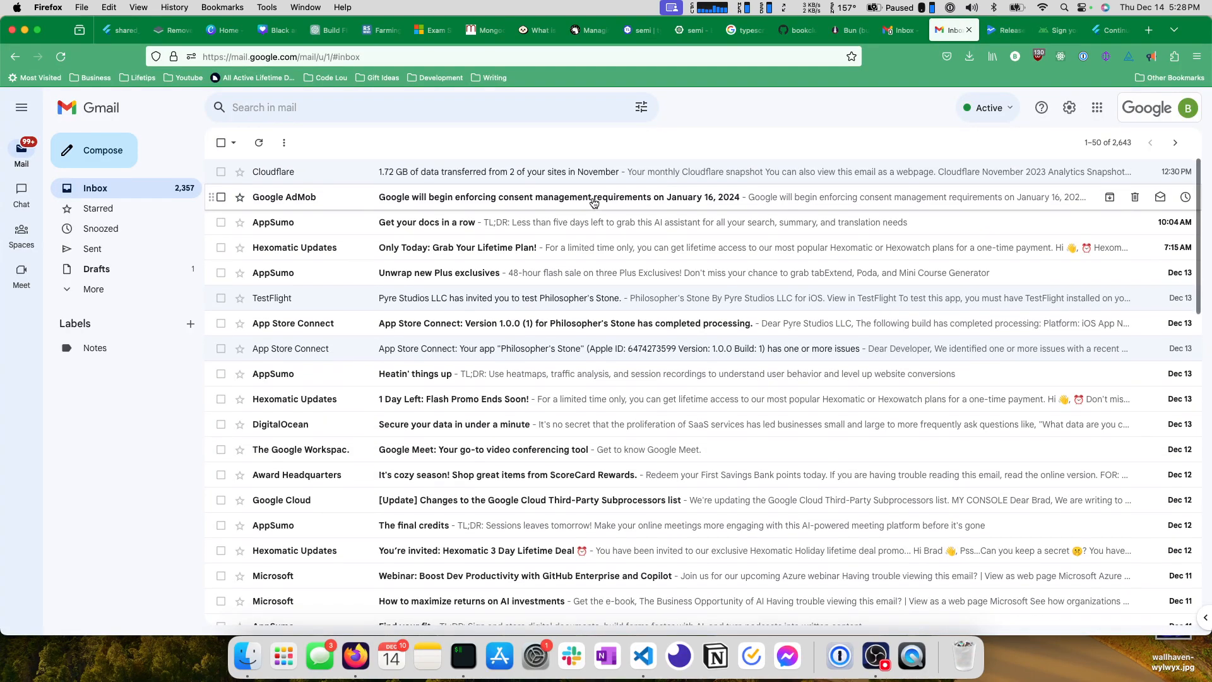
pyautogui.moveTo(19, 188)
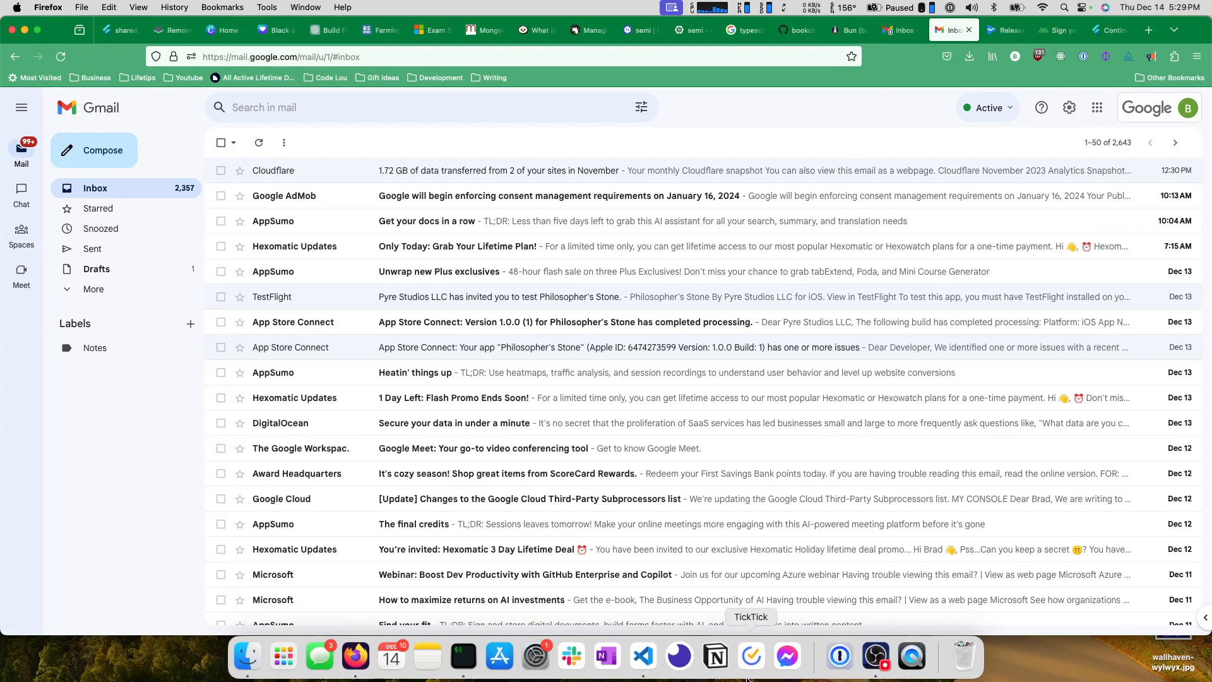
pyautogui.click(874, 660)
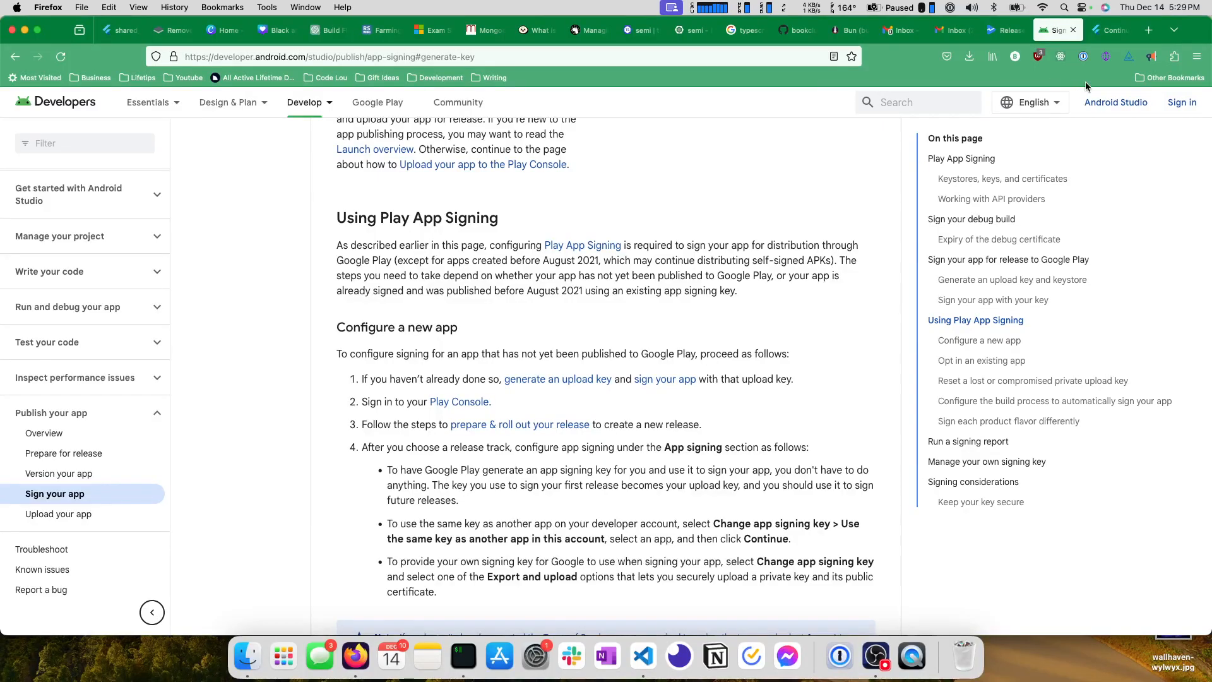
# Search the web for "play store" in a new browser tab and open Google Play's Apps page.
pyautogui.click(1149, 32)
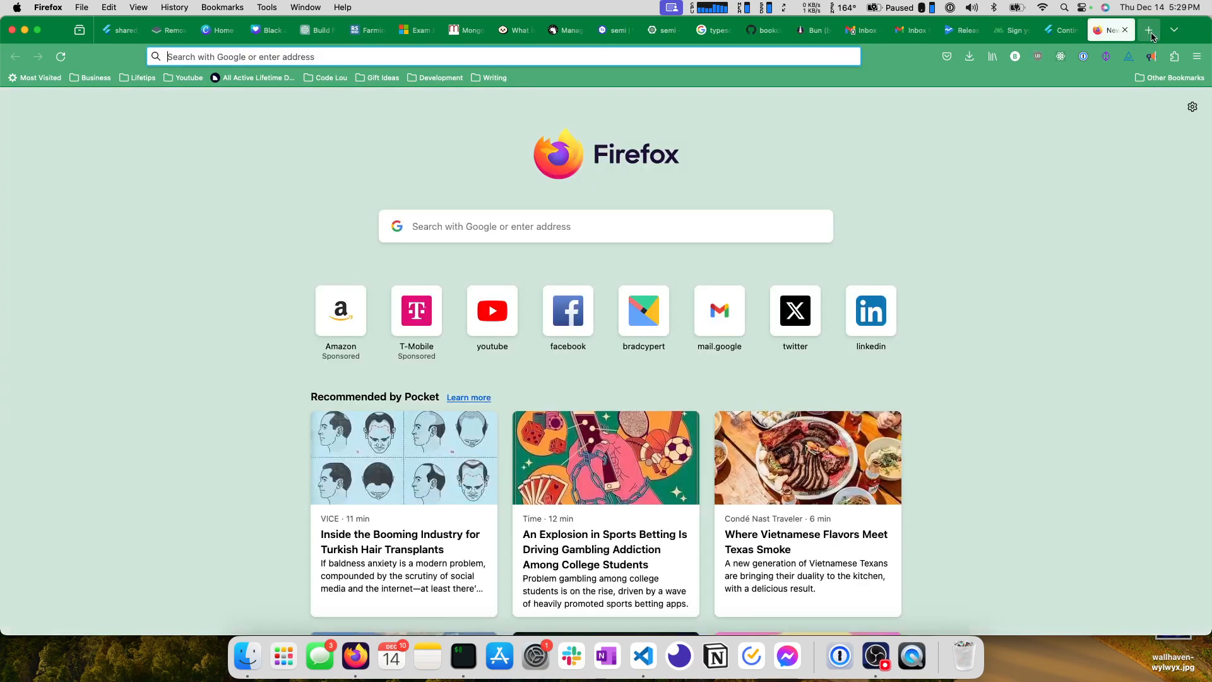
pyautogui.write('play store')
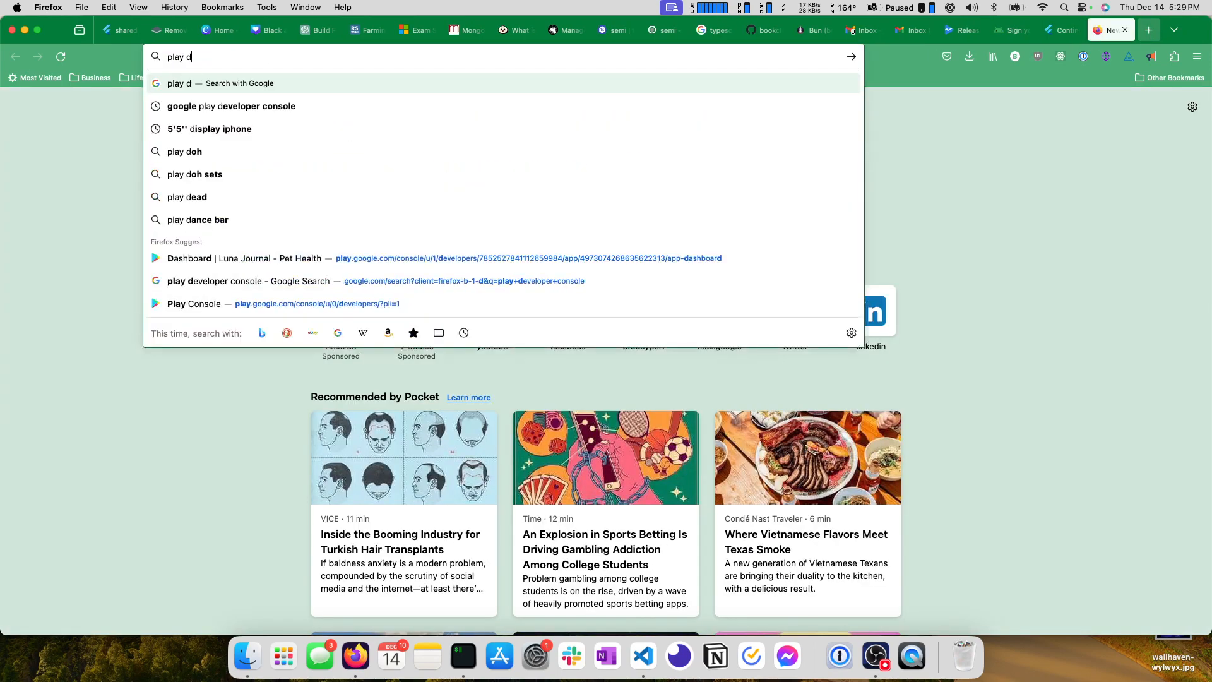
pyautogui.press('Return')
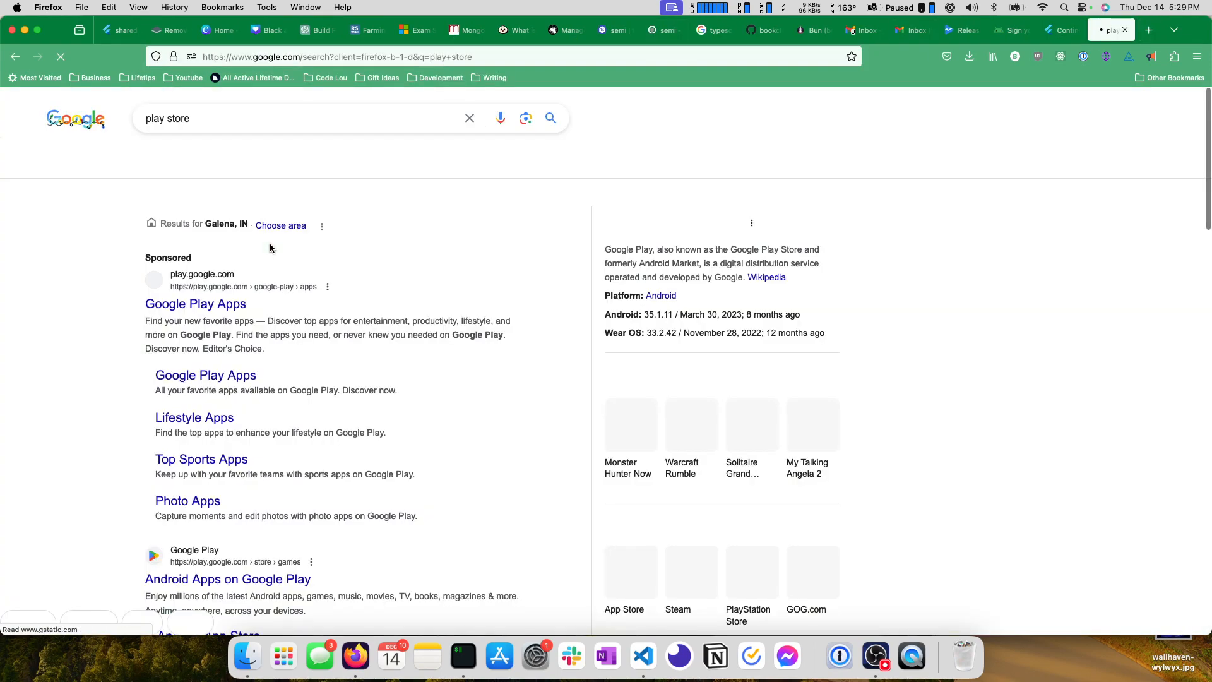
pyautogui.click(158, 337)
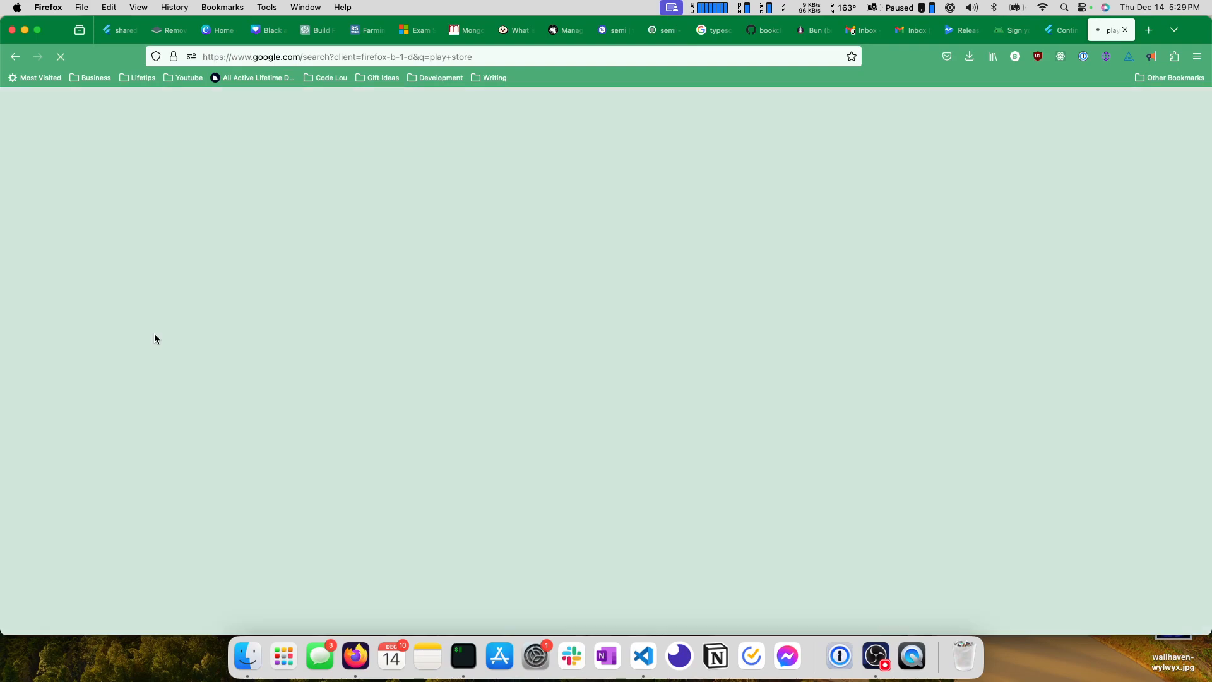
pyautogui.click(781, 470)
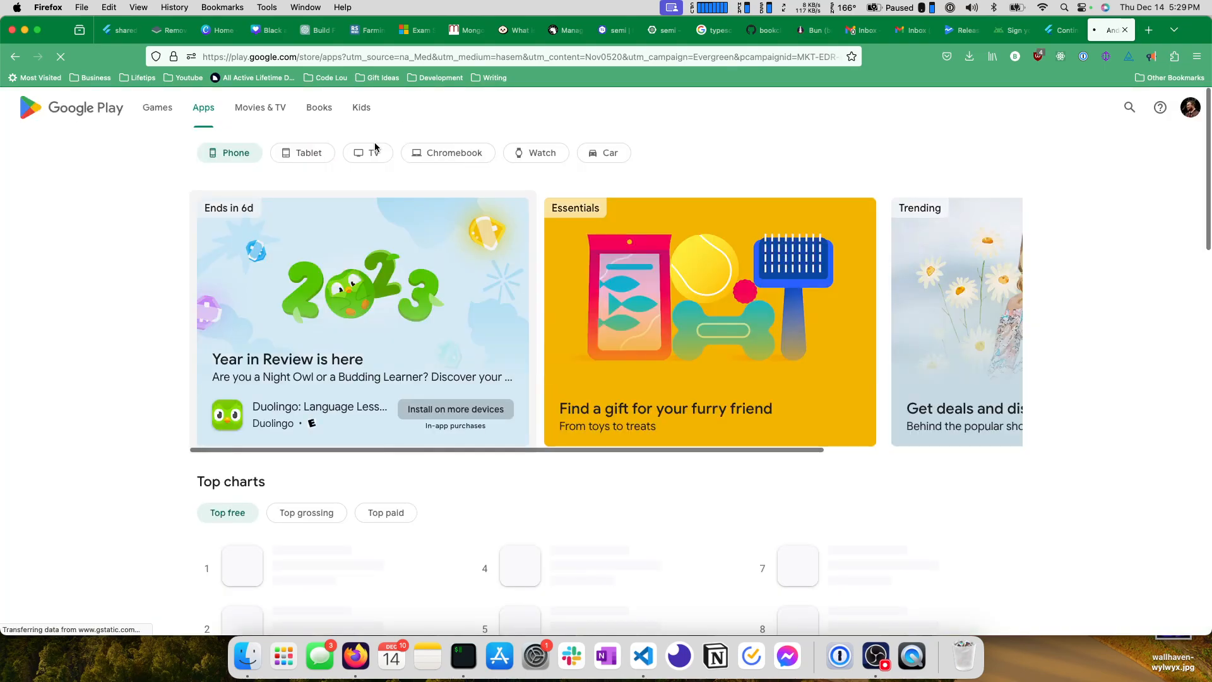
# Search Google Play for "Philosopher's Stone" and look through all the results for the app.
pyautogui.click(1128, 108)
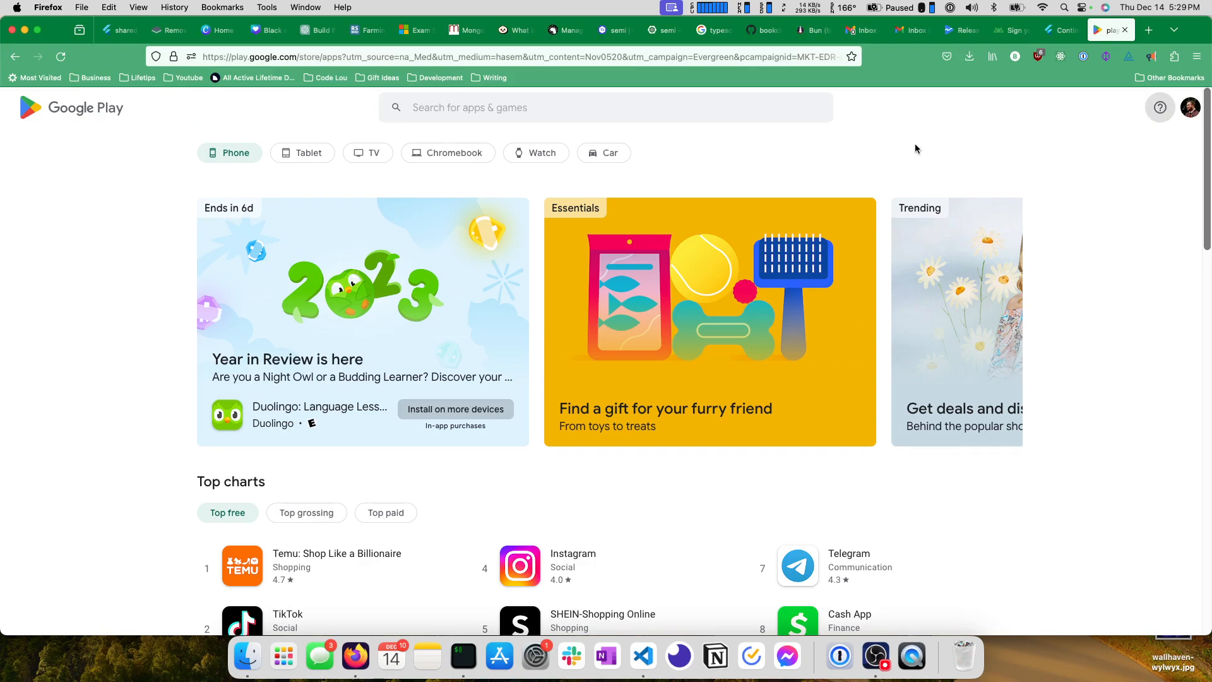
pyautogui.write('Philos')
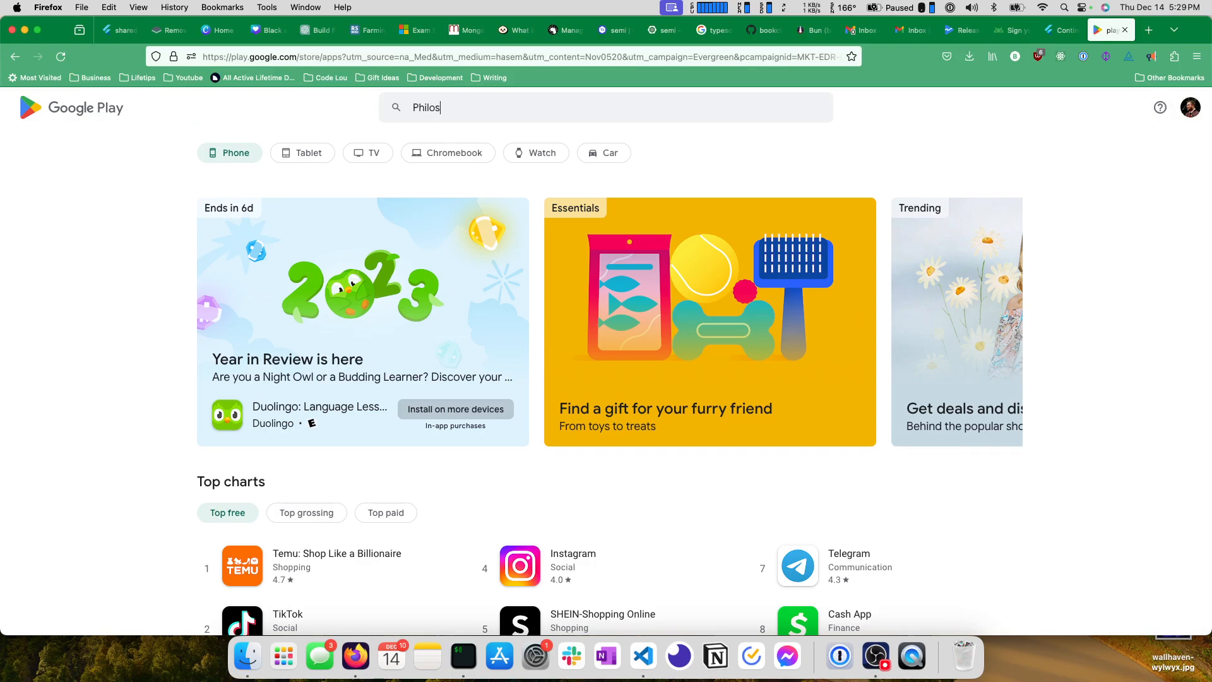
pyautogui.write("opher's Stone")
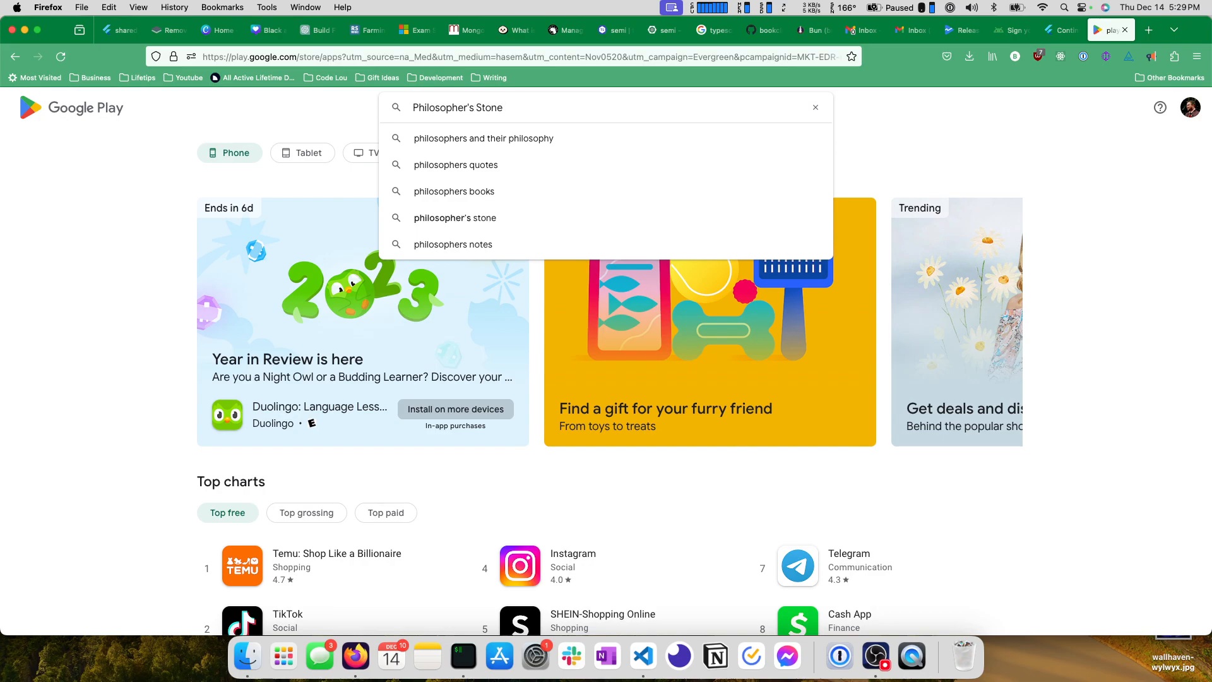
pyautogui.press('Return')
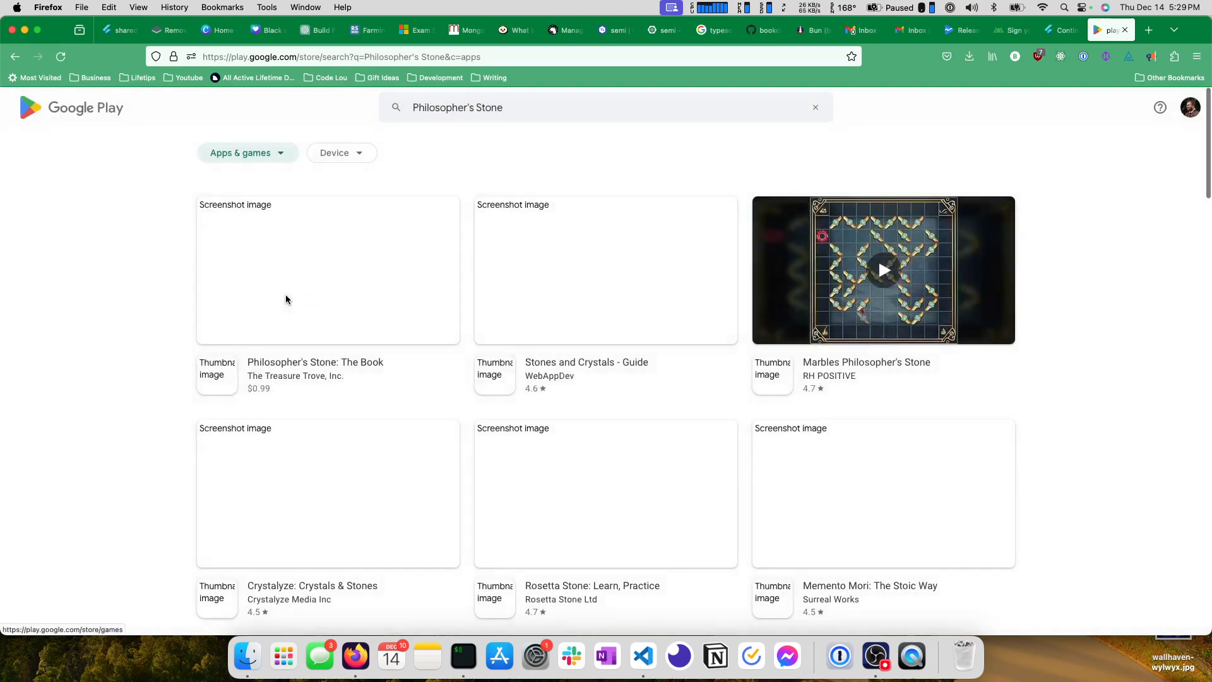
pyautogui.scroll(-5, 285, 296)
pyautogui.scroll(-12, 285, 298)
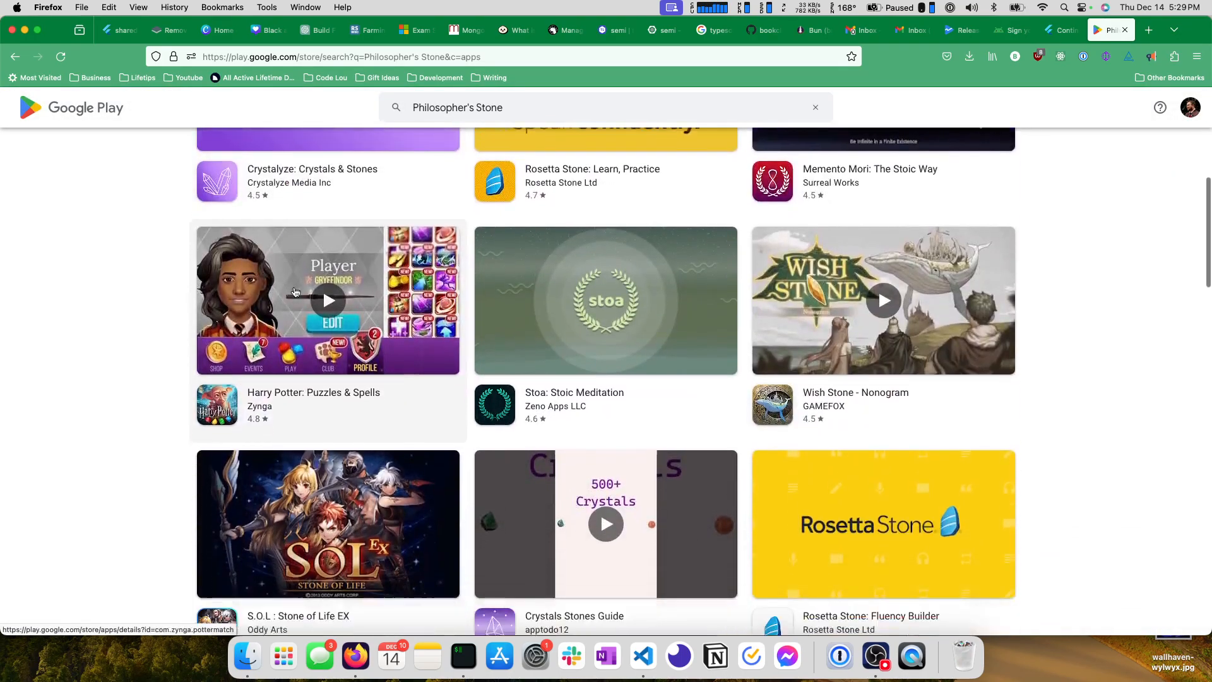
pyautogui.scroll(-10, 291, 292)
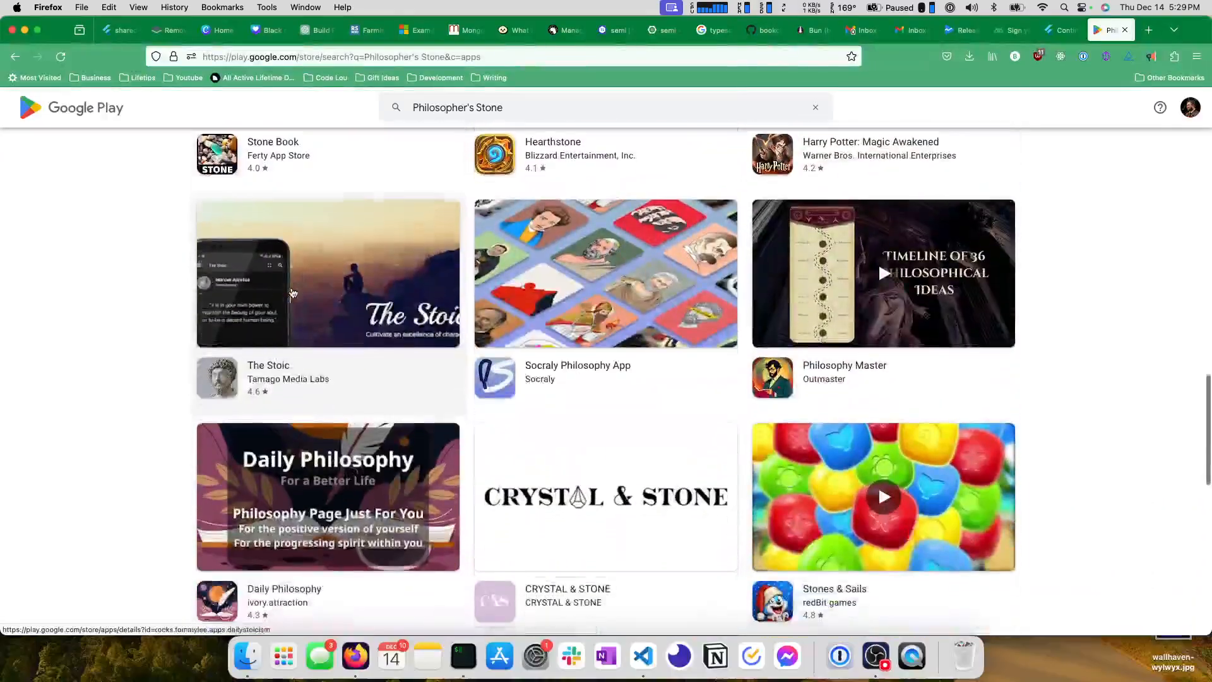
pyautogui.scroll(-4, 308, 328)
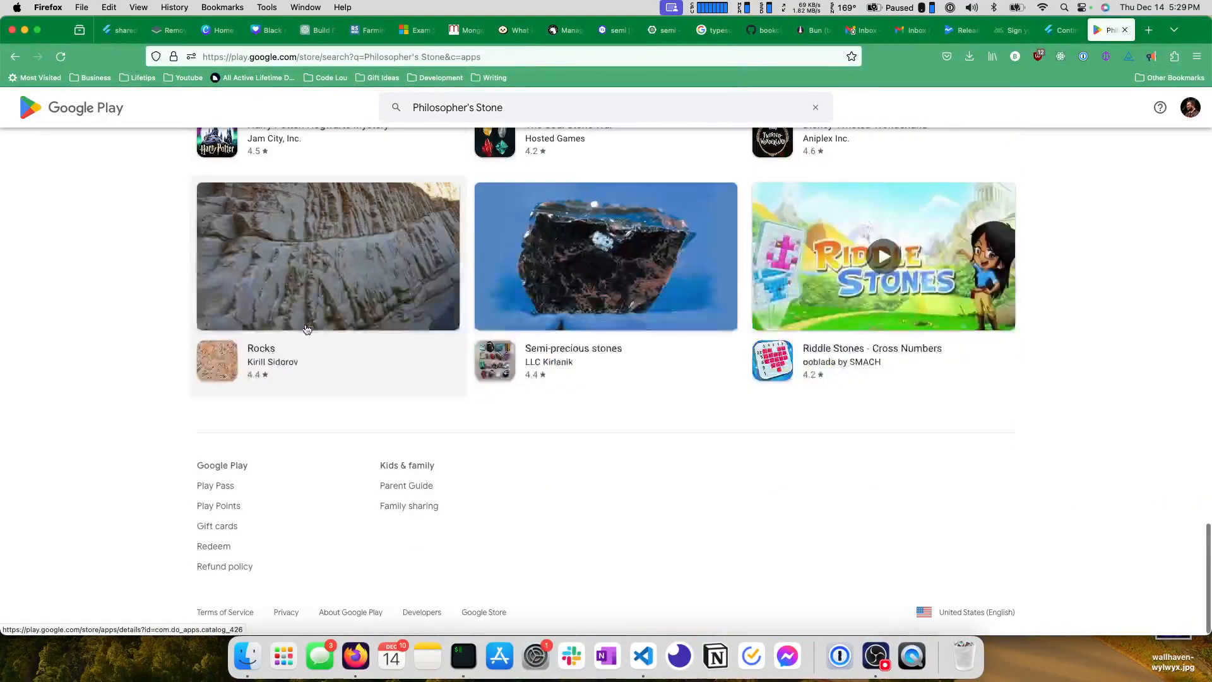
pyautogui.scroll(5, 543, 400)
pyautogui.scroll(20, 488, 404)
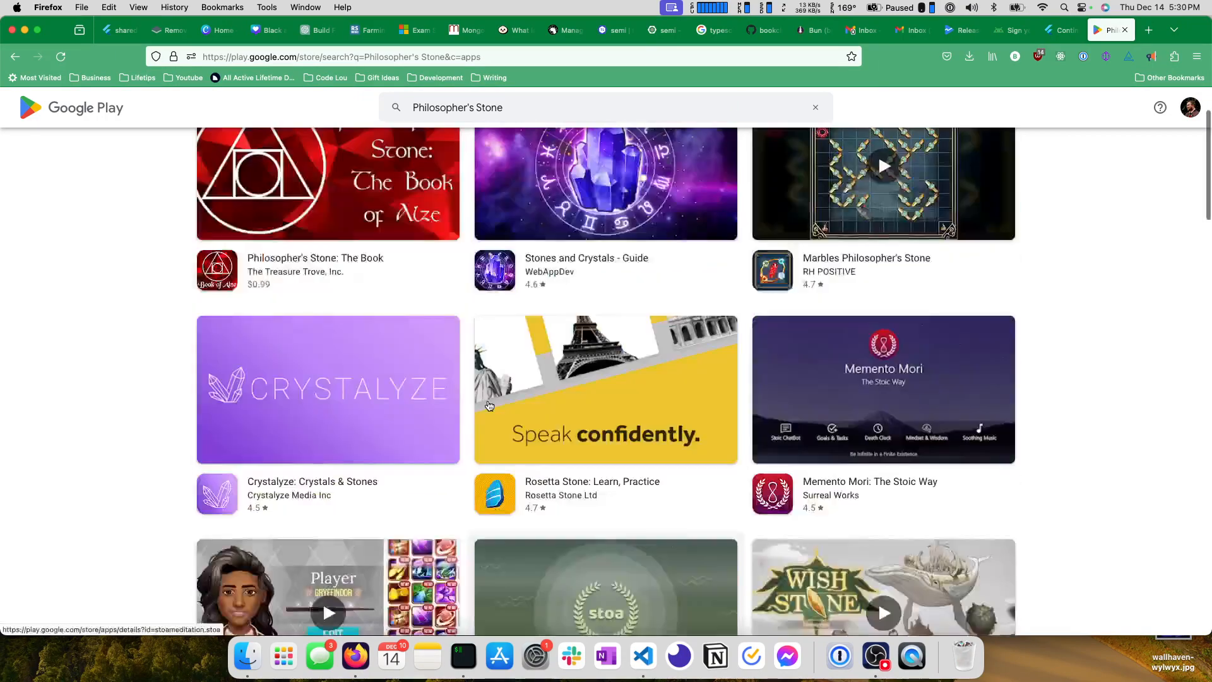
# Return to Play Console's Internal testing page, expand the release summary, and check the app's status in the app switcher.
pyautogui.click(1010, 30)
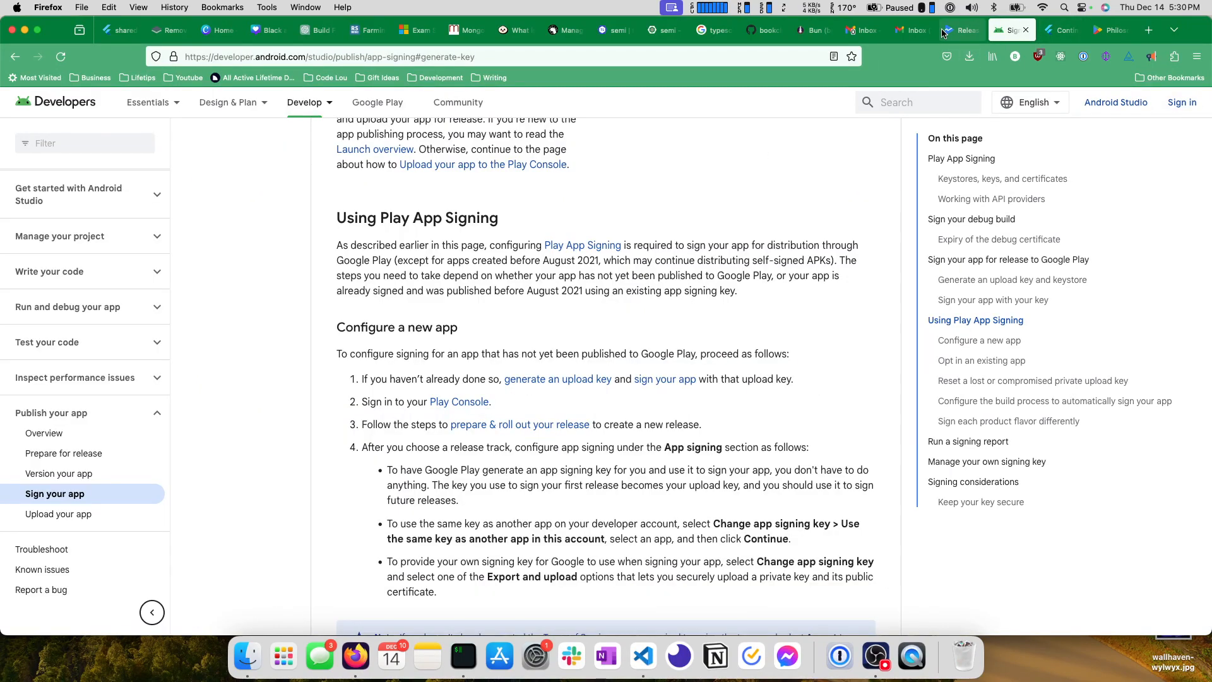
pyautogui.click(961, 30)
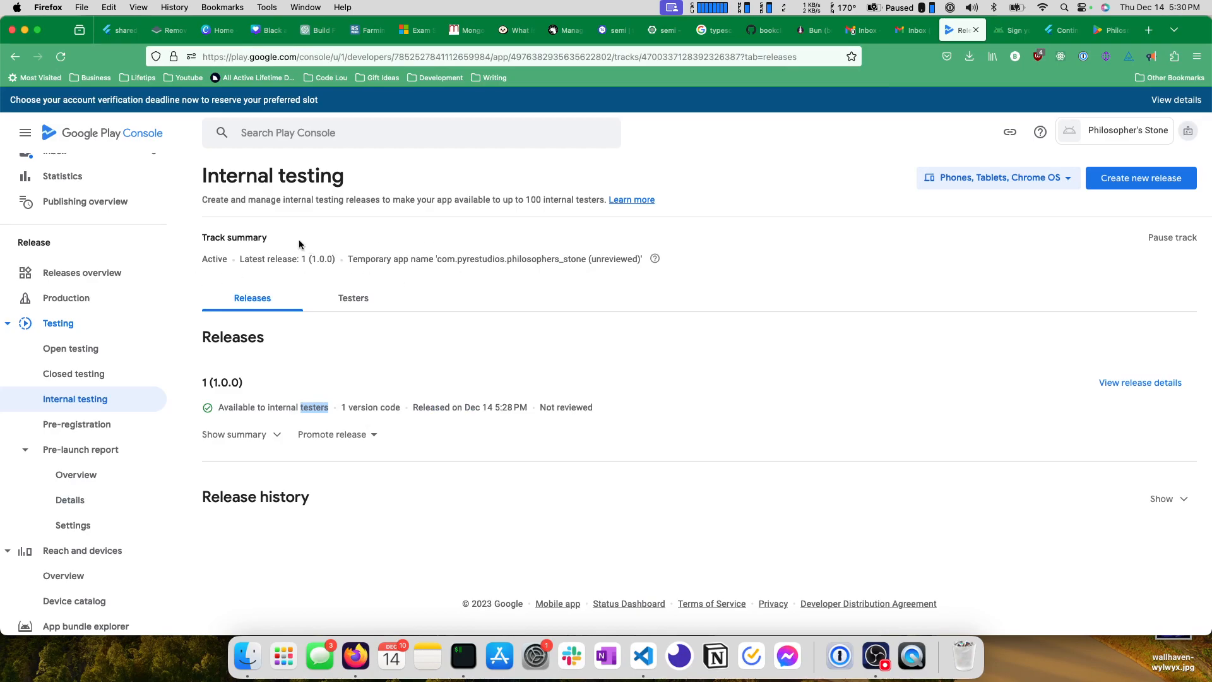
pyautogui.click(240, 433)
pyautogui.scroll(-1, 265, 435)
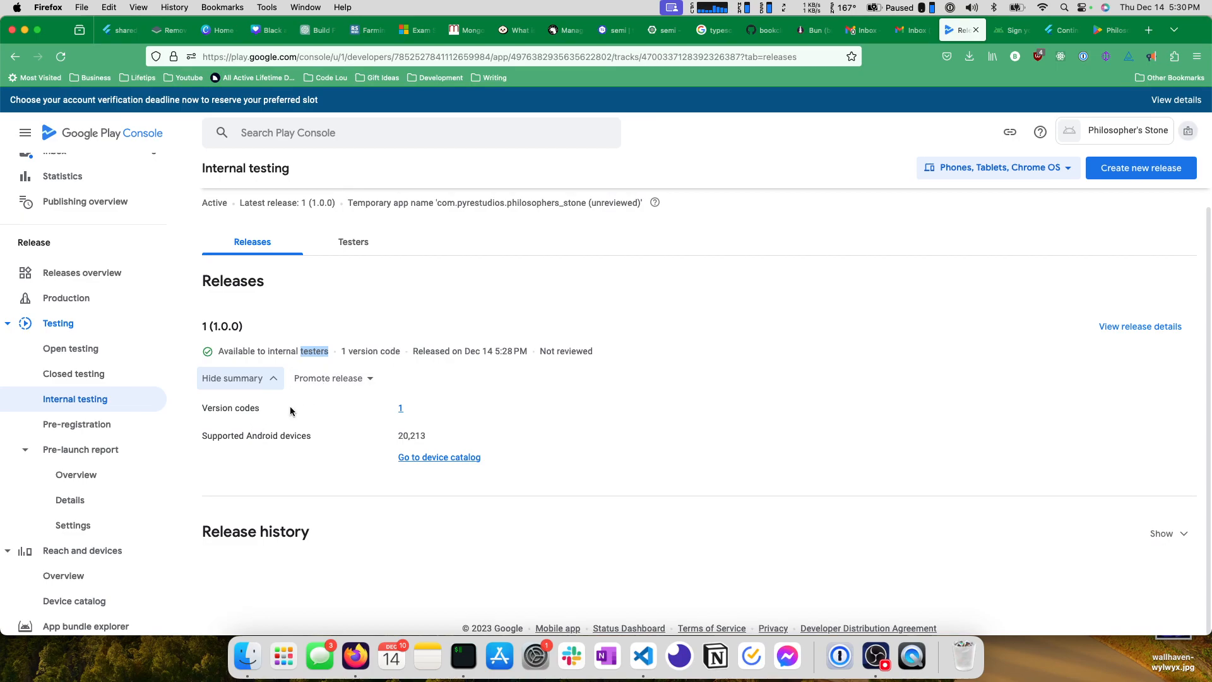
pyautogui.scroll(1, 290, 406)
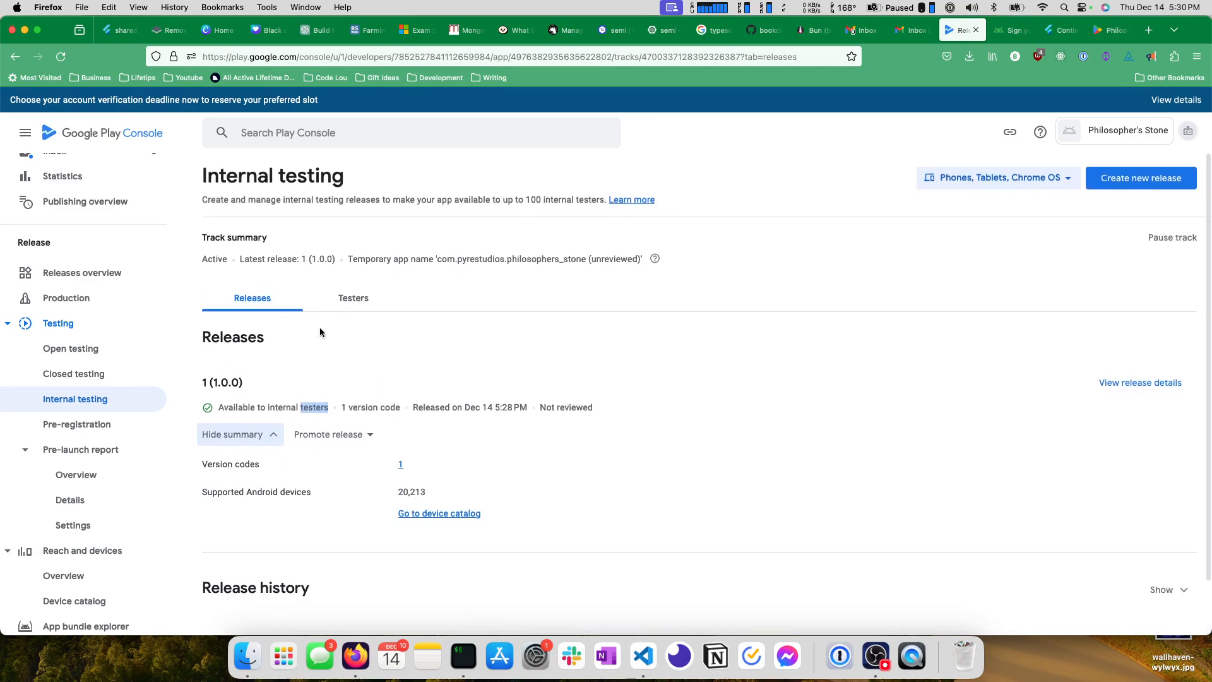
pyautogui.click(1117, 135)
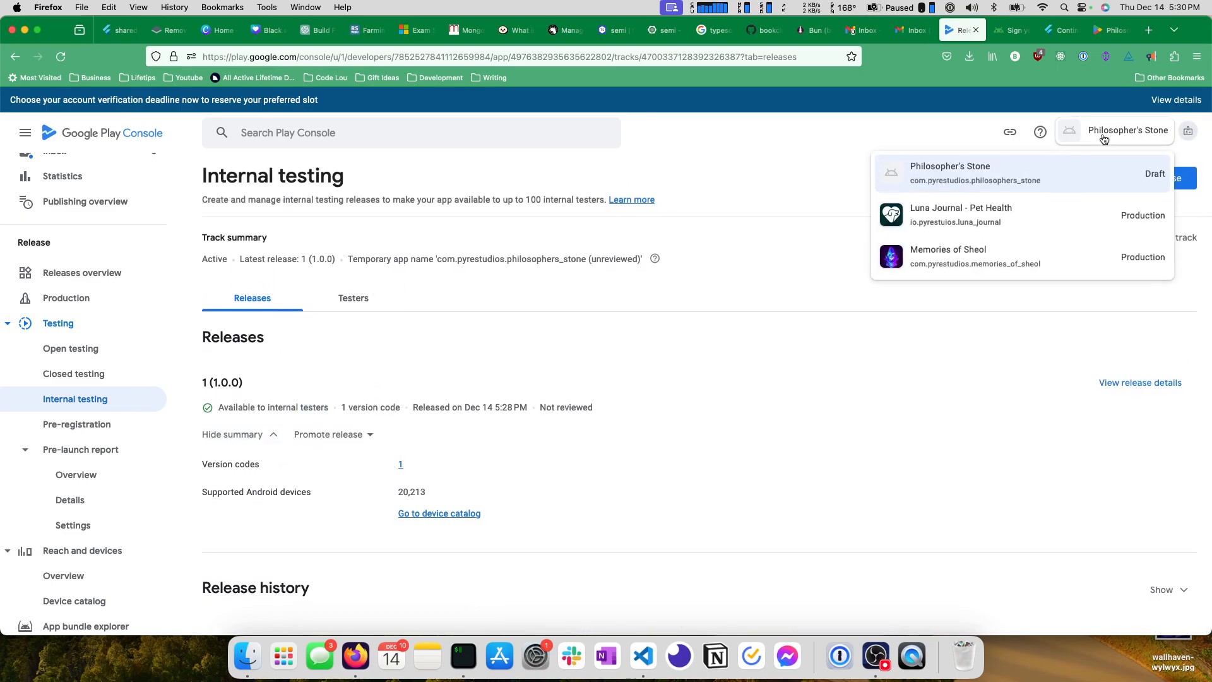
pyautogui.click(755, 245)
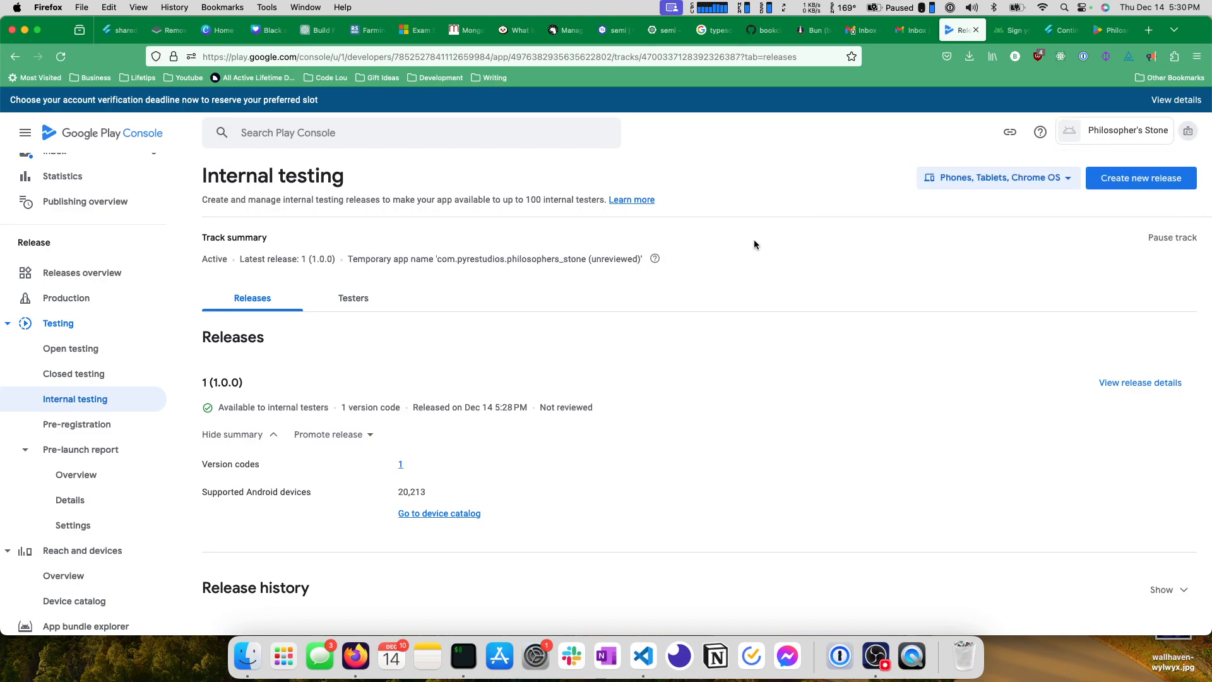
# Open the main store listing and set the short description to "A reflective journal on famous quotes".
pyautogui.scroll(-5, 54, 483)
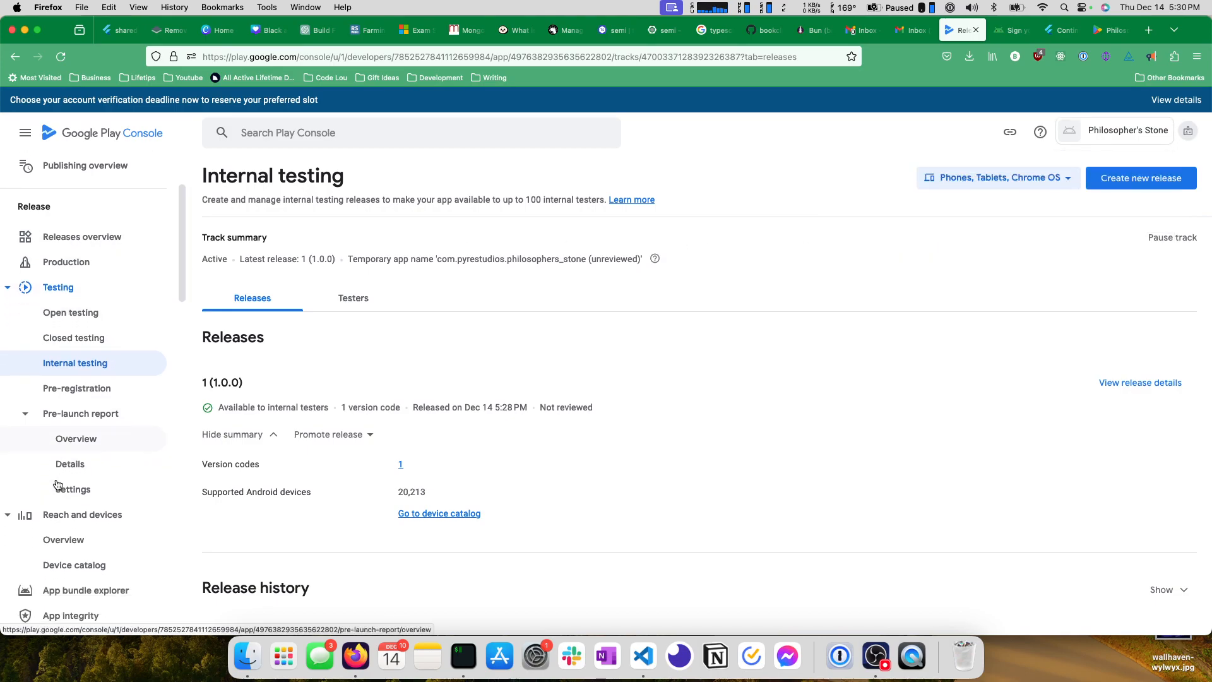
pyautogui.scroll(-4, 56, 481)
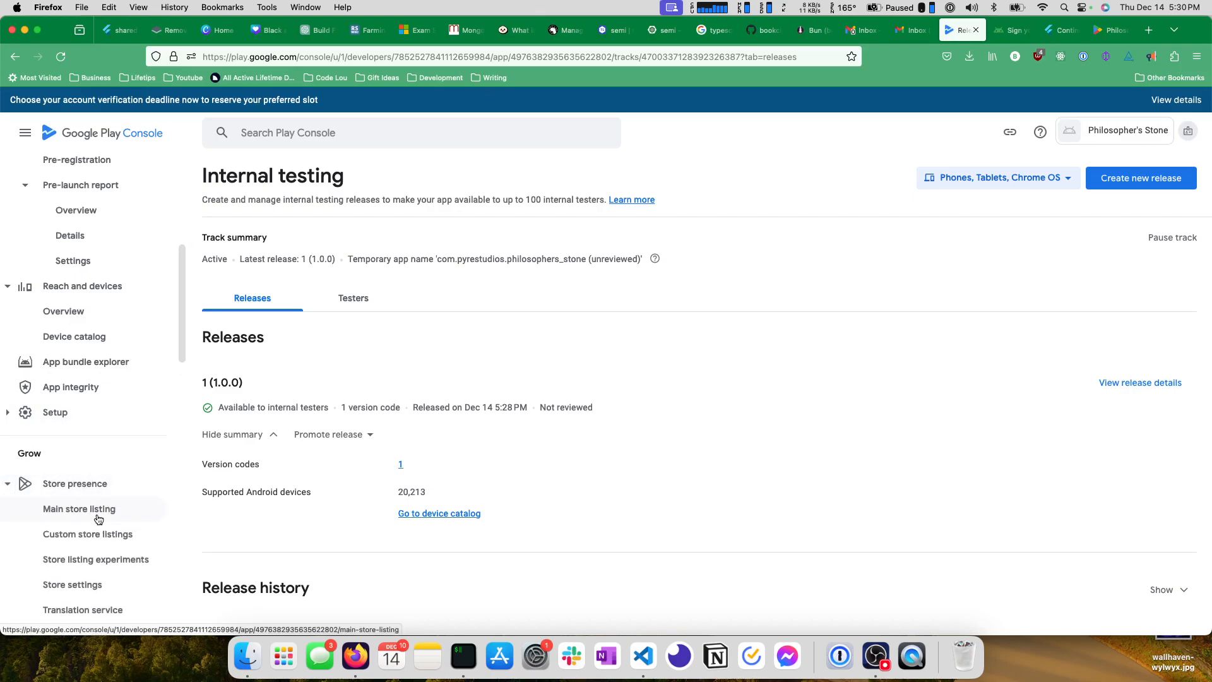
pyautogui.click(79, 509)
pyautogui.scroll(-3, 379, 403)
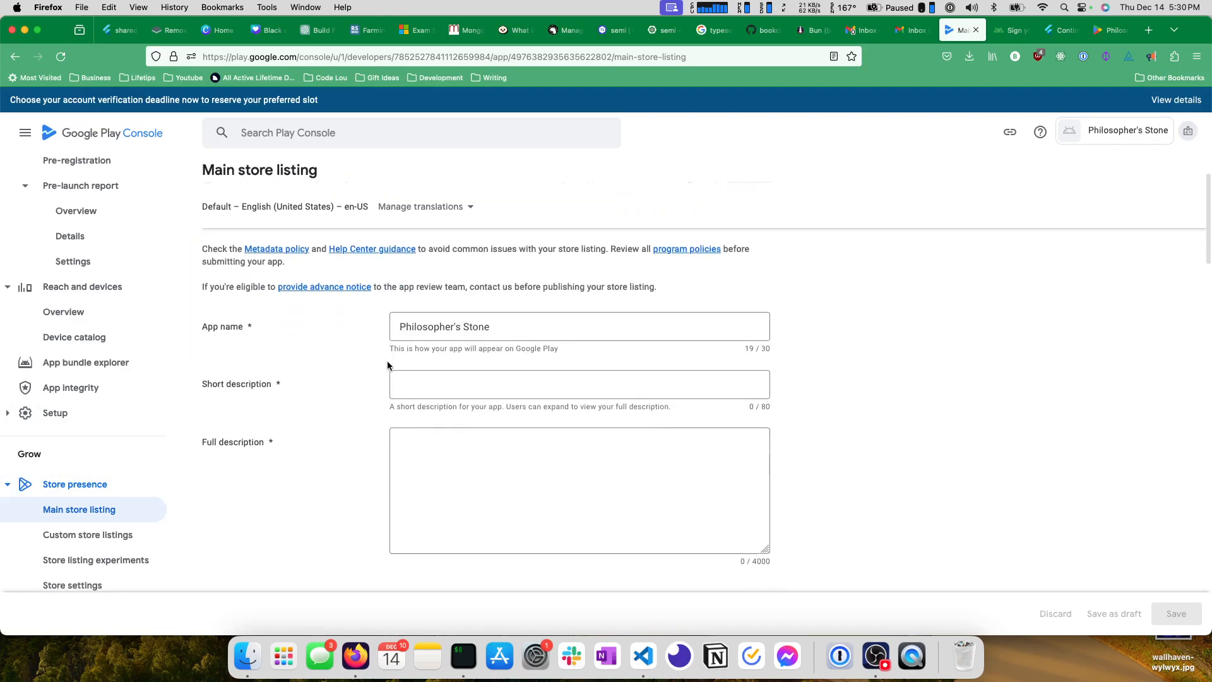
pyautogui.click(447, 376)
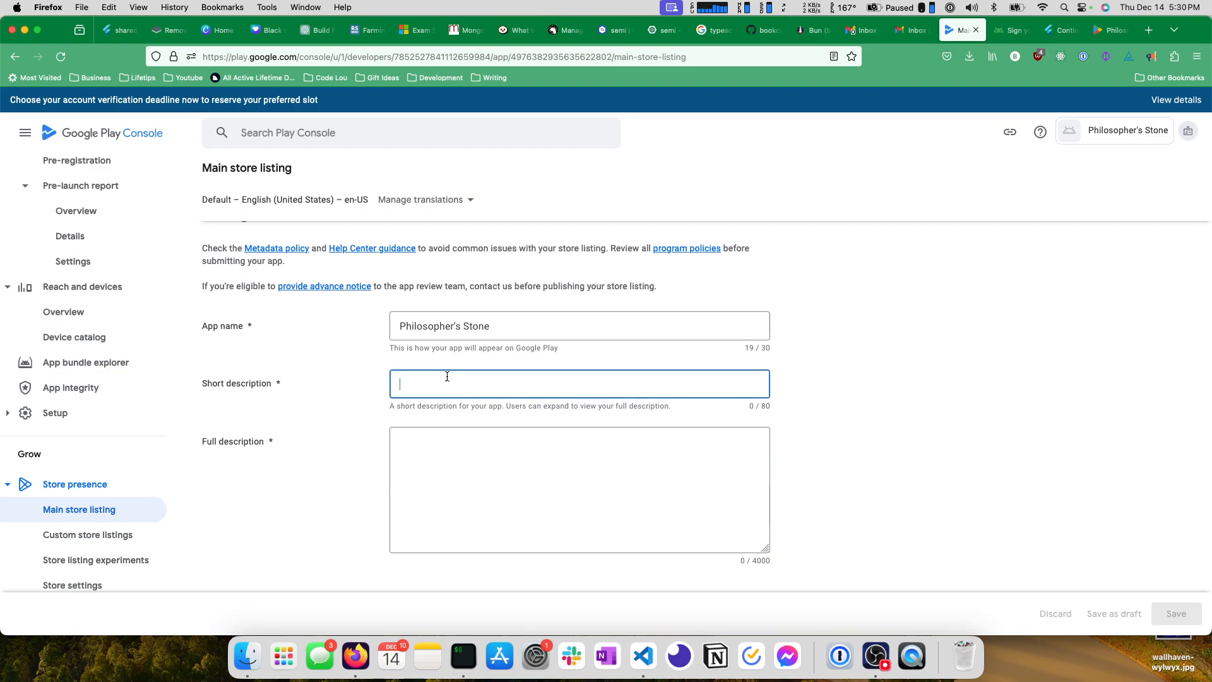
pyautogui.write('A')
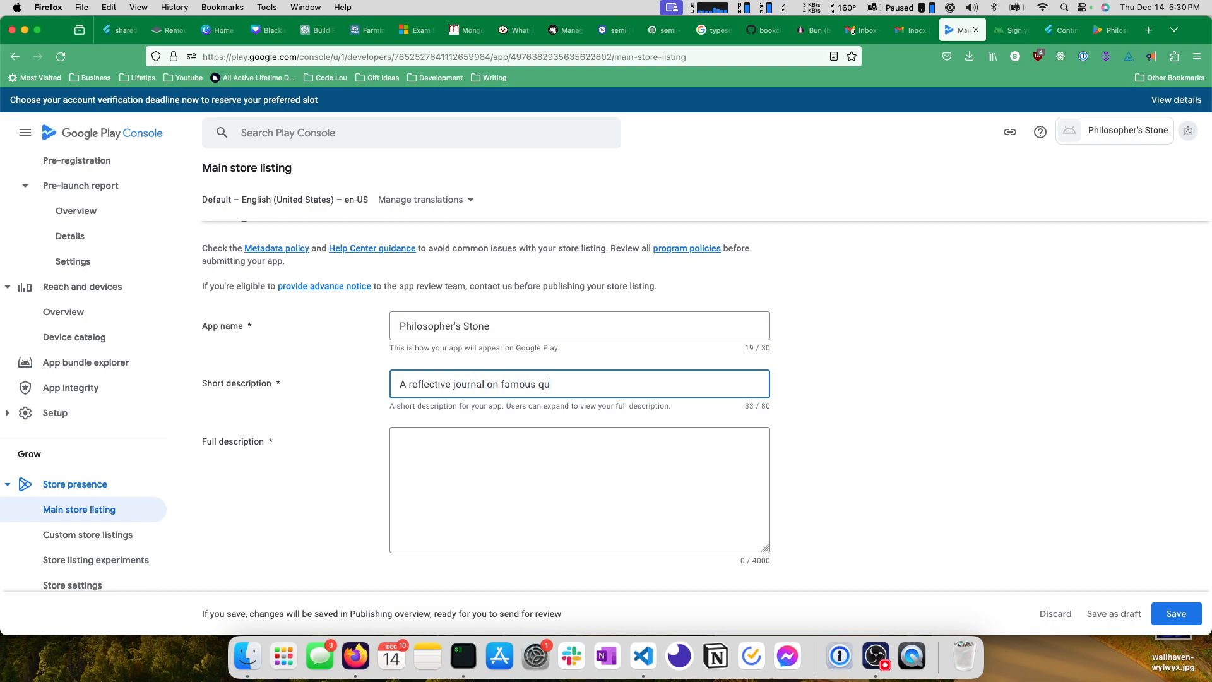
# Copy the short description into the full description of the main store listing.
pyautogui.press('super+a')
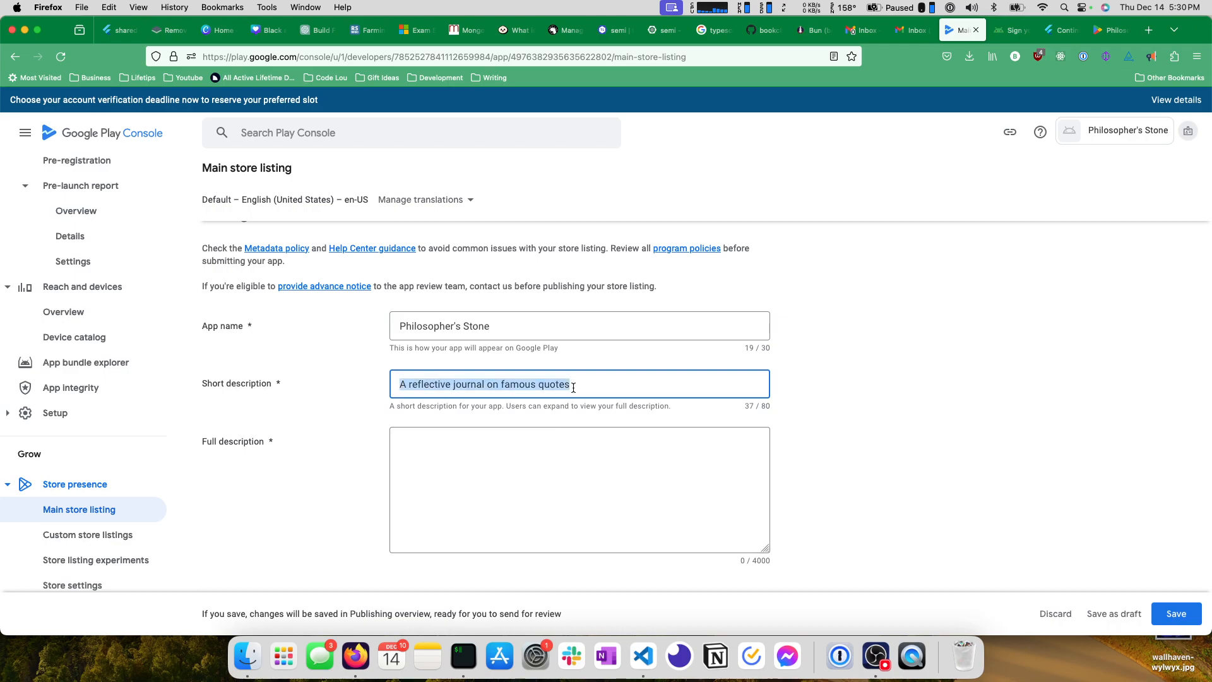
pyautogui.press('super+c')
pyautogui.click(552, 434)
pyautogui.press('super+v')
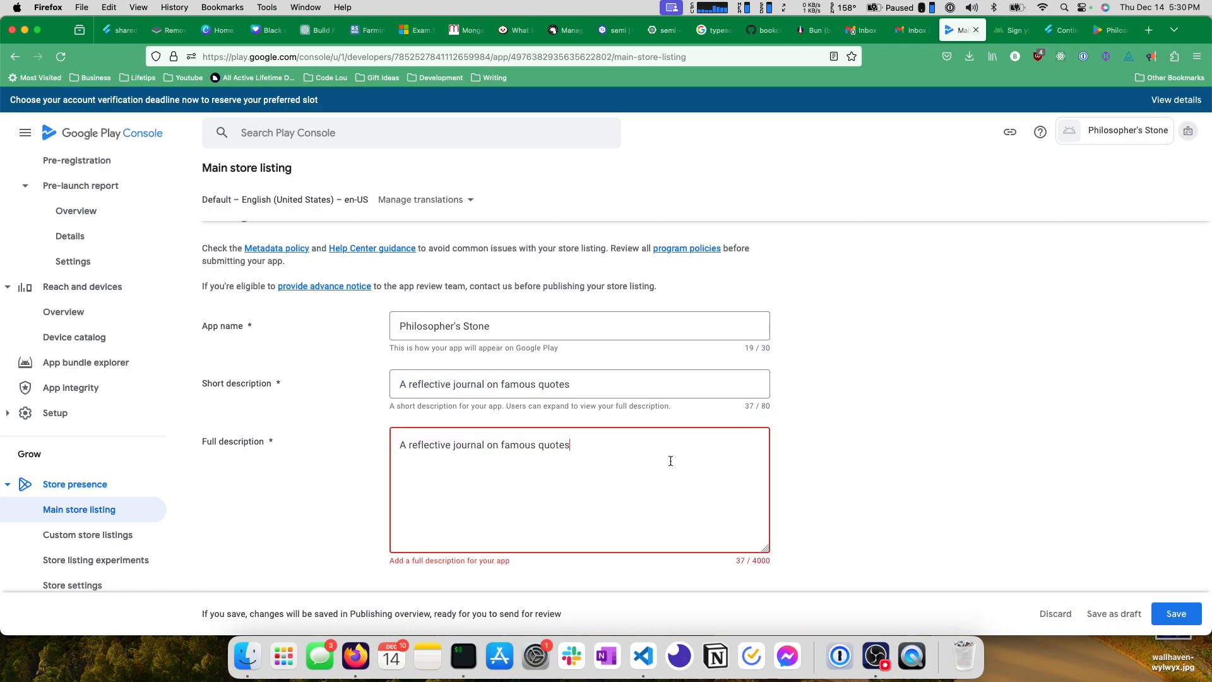
pyautogui.scroll(-5, 789, 410)
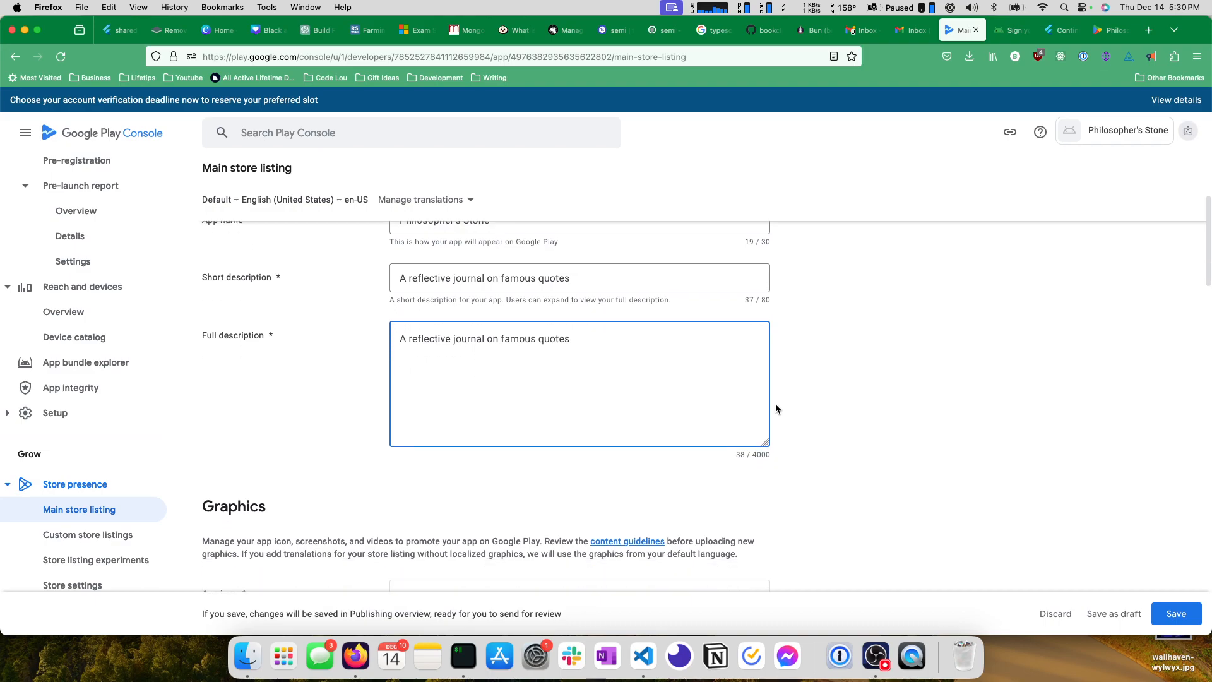
# Save the store listing as a draft and upload playstore.png from the AppIcons(9) folder in Downloads as the app icon.
pyautogui.scroll(-3, 619, 404)
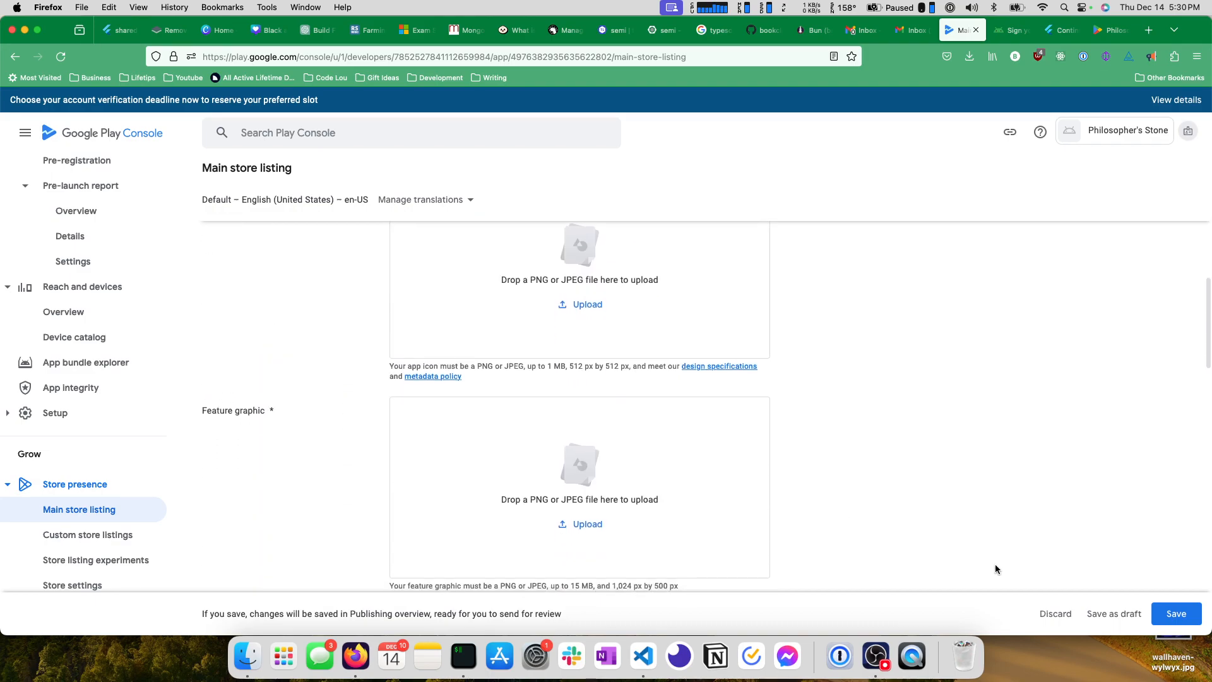
pyautogui.click(1103, 611)
pyautogui.scroll(2, 554, 343)
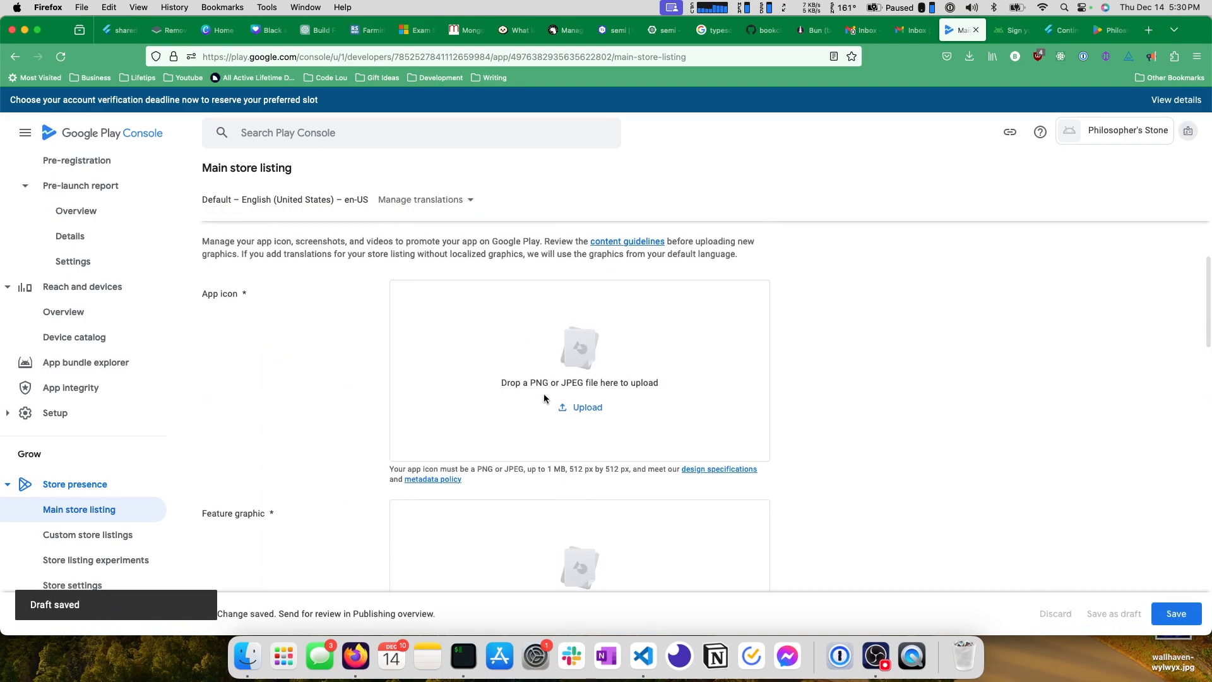
pyautogui.click(574, 409)
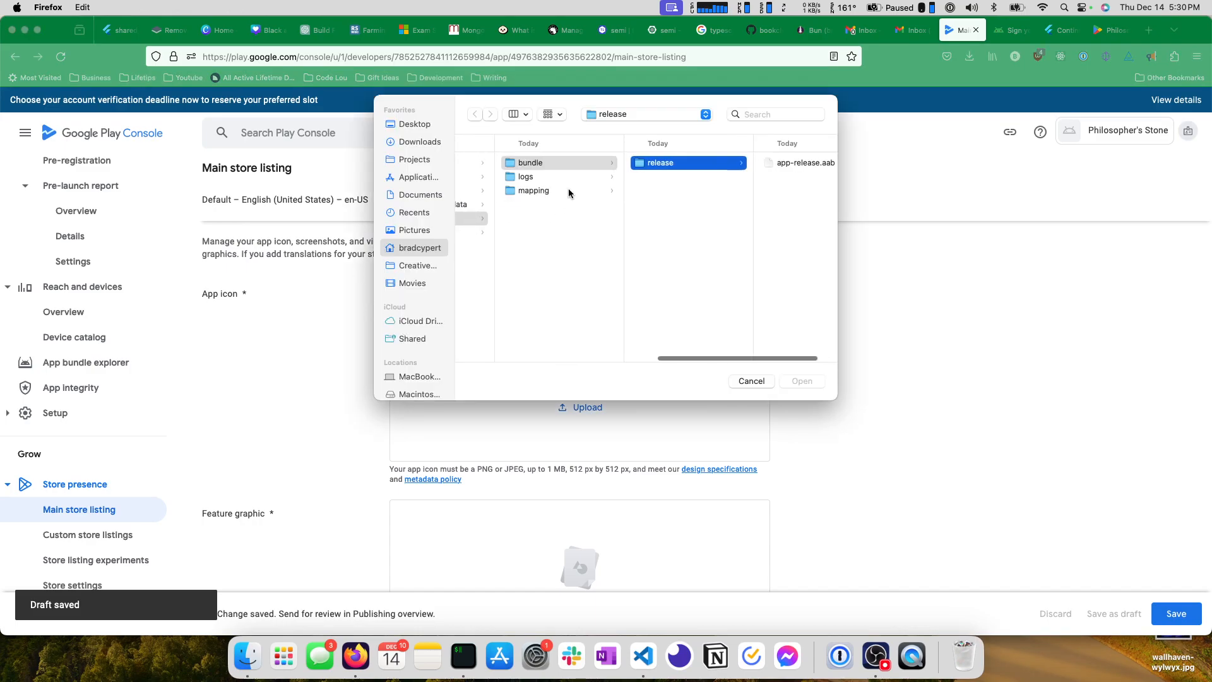
pyautogui.click(427, 142)
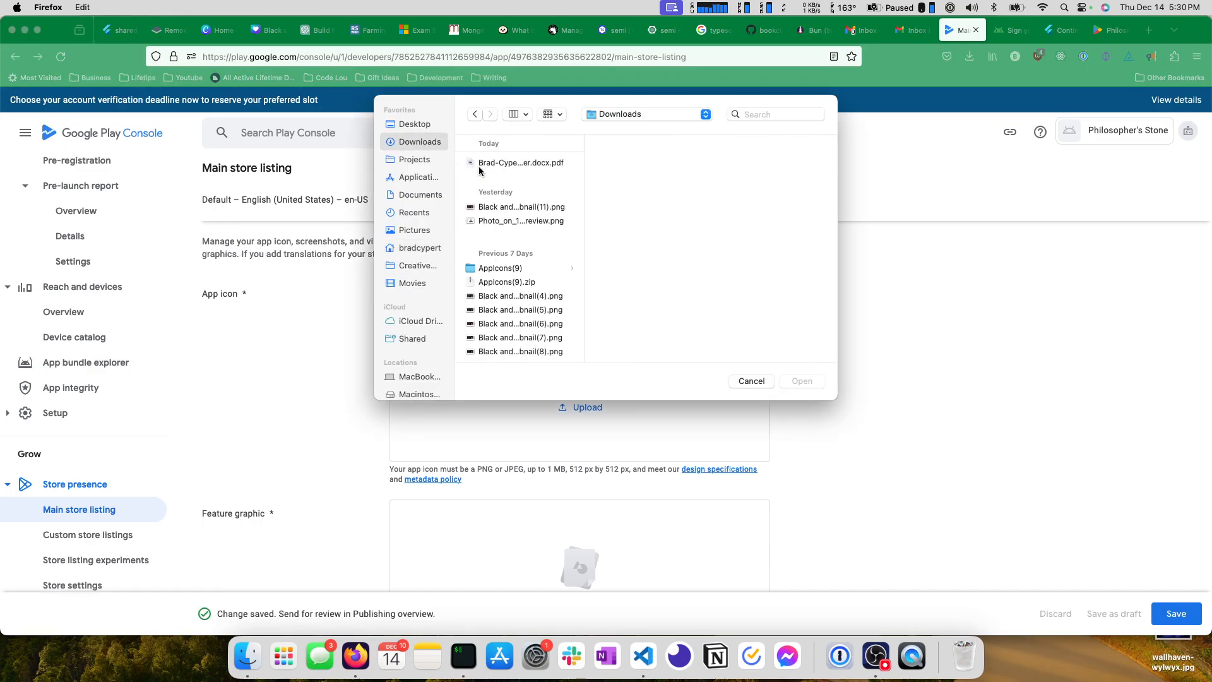
pyautogui.click(503, 270)
pyautogui.click(651, 181)
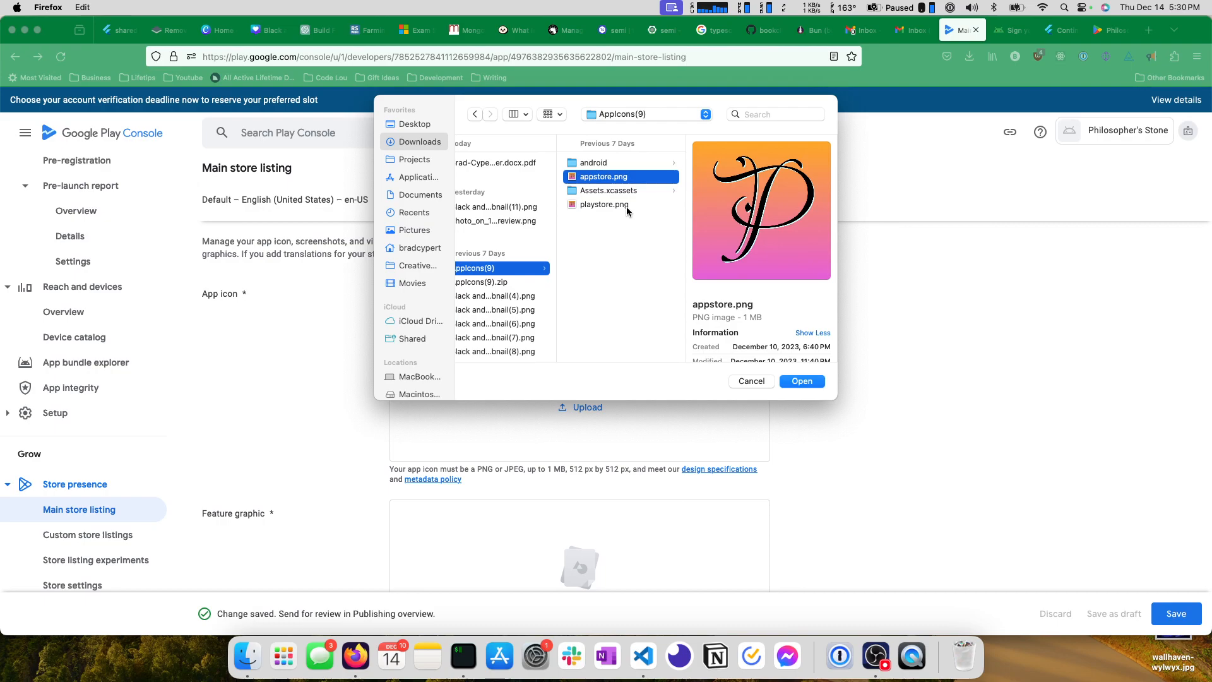
pyautogui.click(626, 205)
pyautogui.click(802, 380)
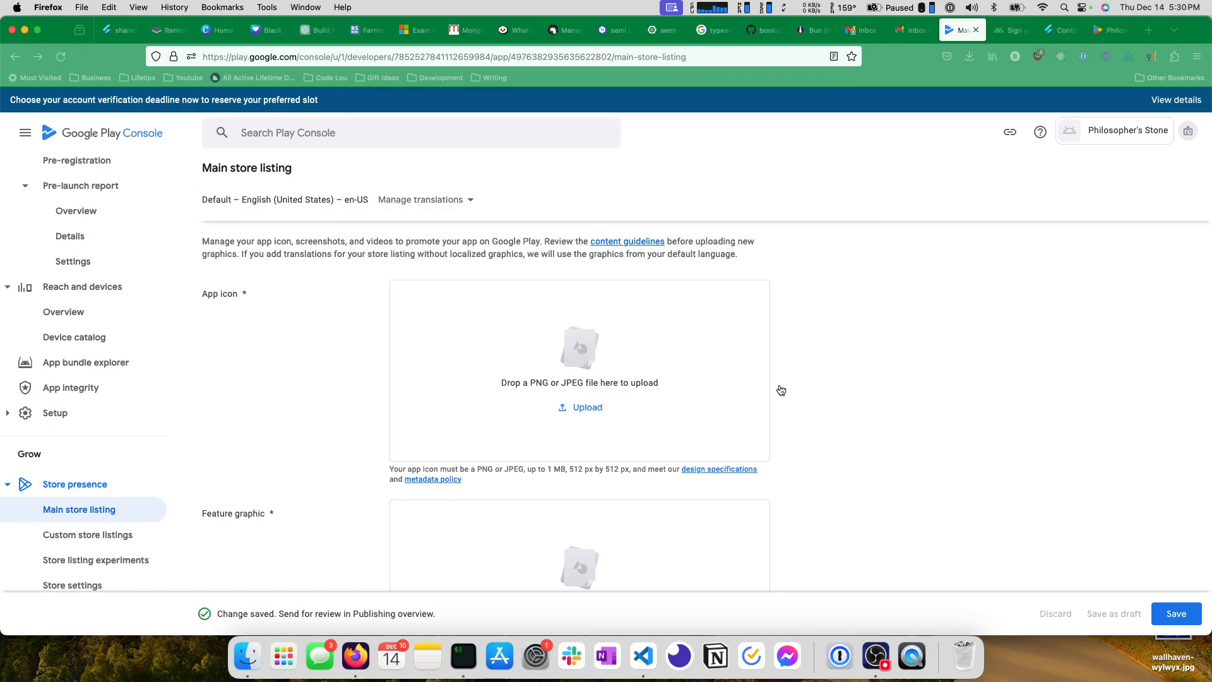
# Check the remaining graphics requirements, save the listing with its icon as a draft, and try to save it for review.
pyautogui.scroll(-3, 621, 338)
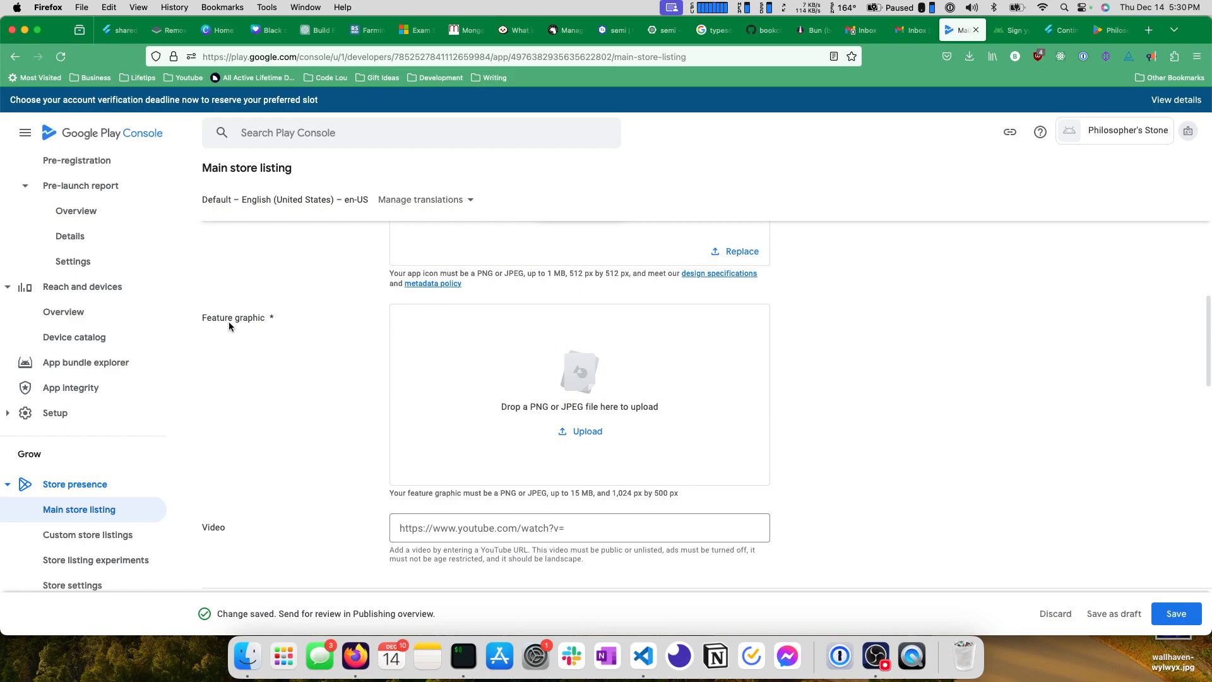
pyautogui.scroll(-2, 479, 341)
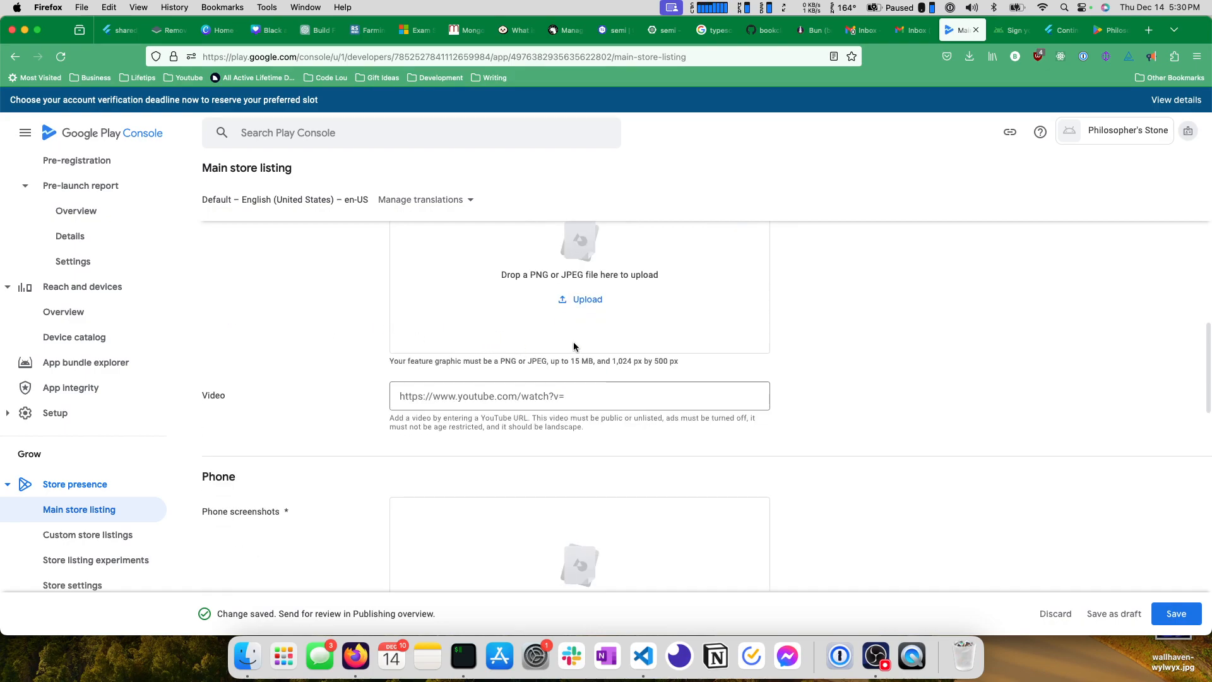
pyautogui.scroll(-8, 436, 372)
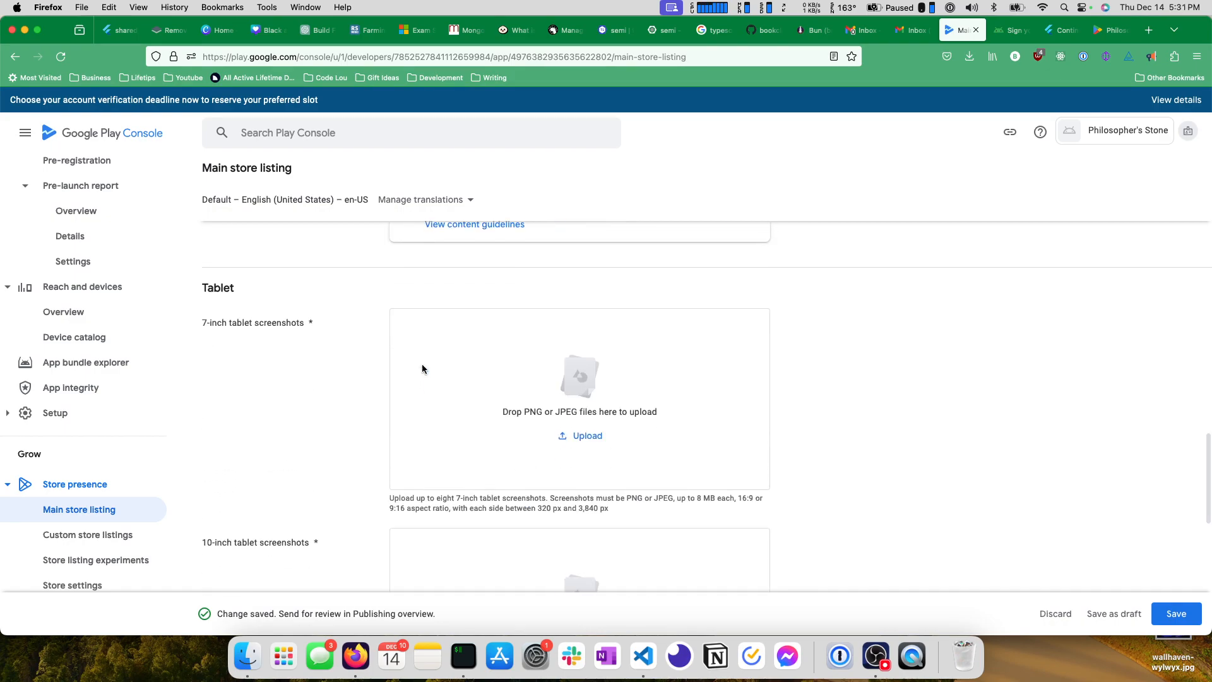
pyautogui.scroll(6, 419, 368)
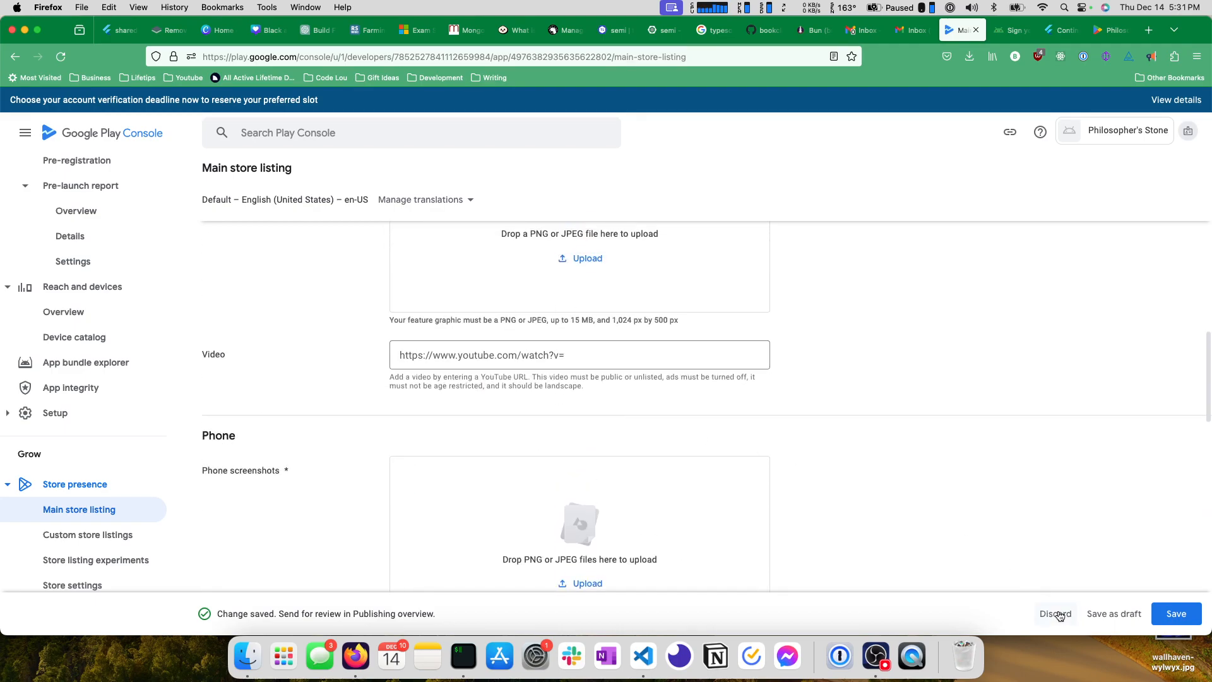
pyautogui.click(1114, 615)
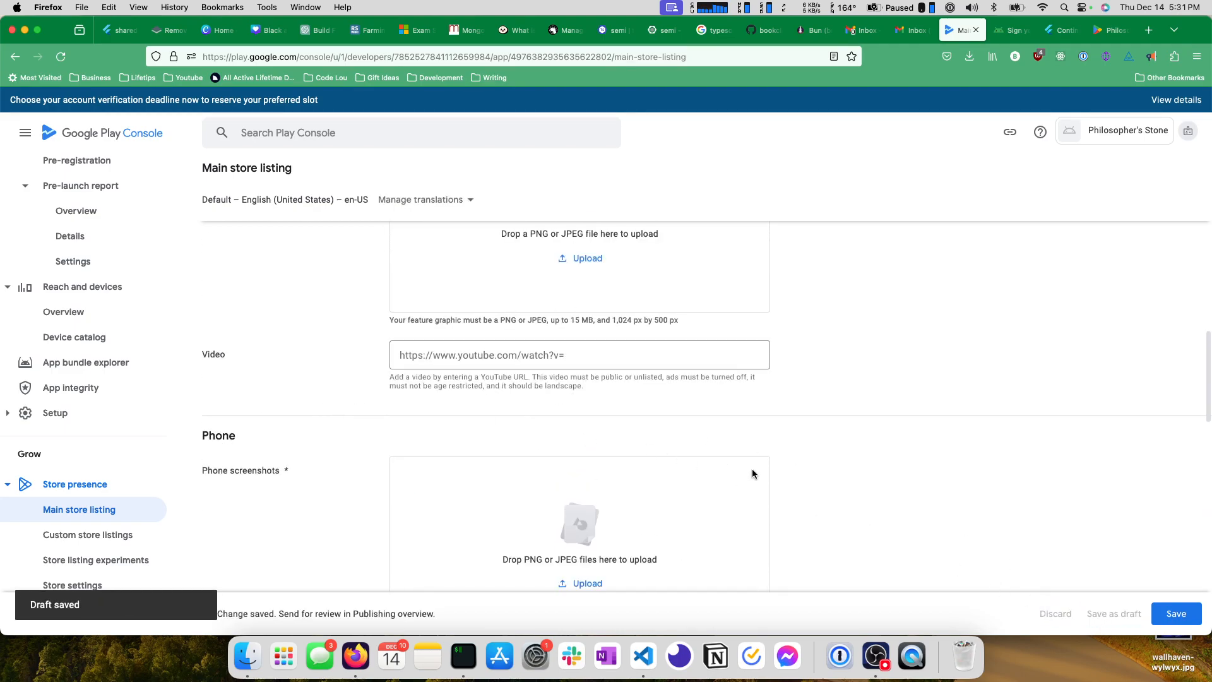
pyautogui.click(1157, 611)
# Try to upload playstore.png as the feature graphic and remove it from the listing.
pyautogui.scroll(6, 392, 347)
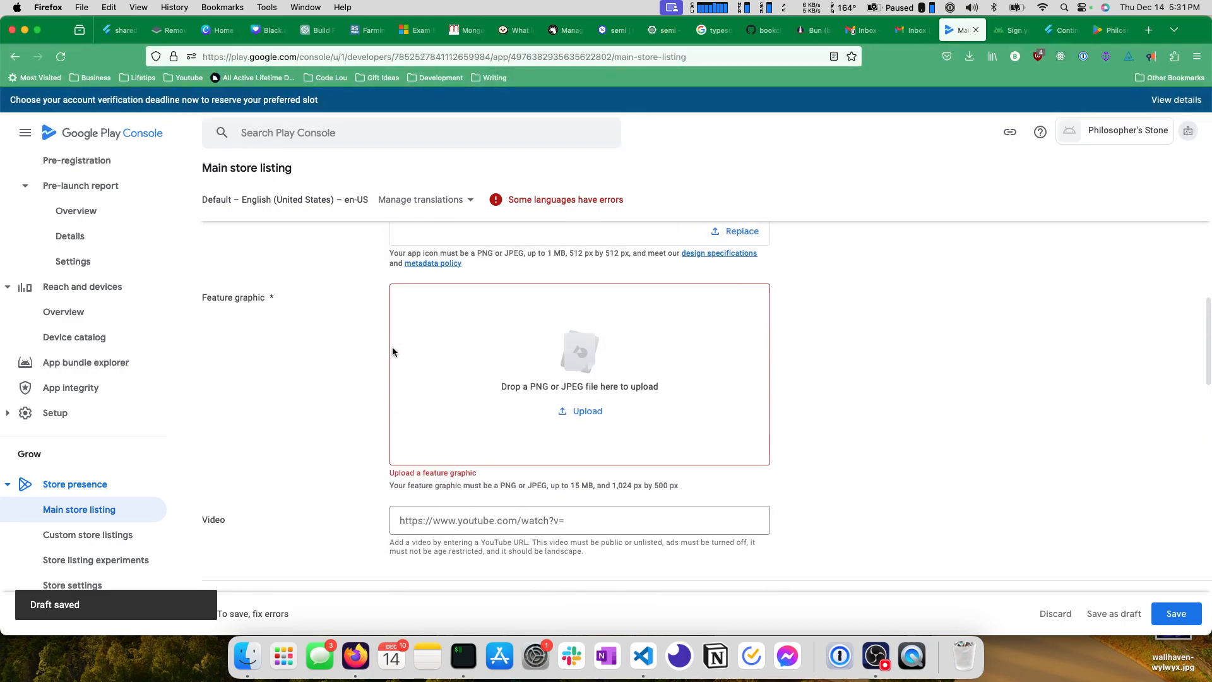
pyautogui.scroll(-4, 386, 351)
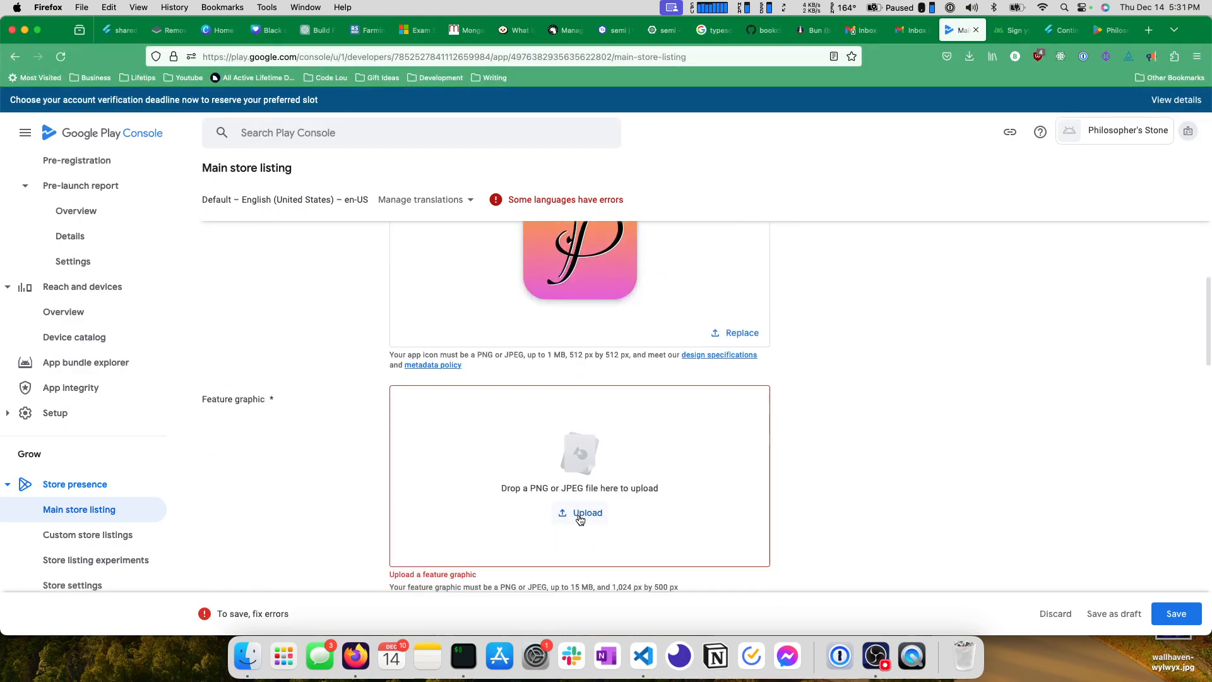
pyautogui.scroll(-1, 580, 520)
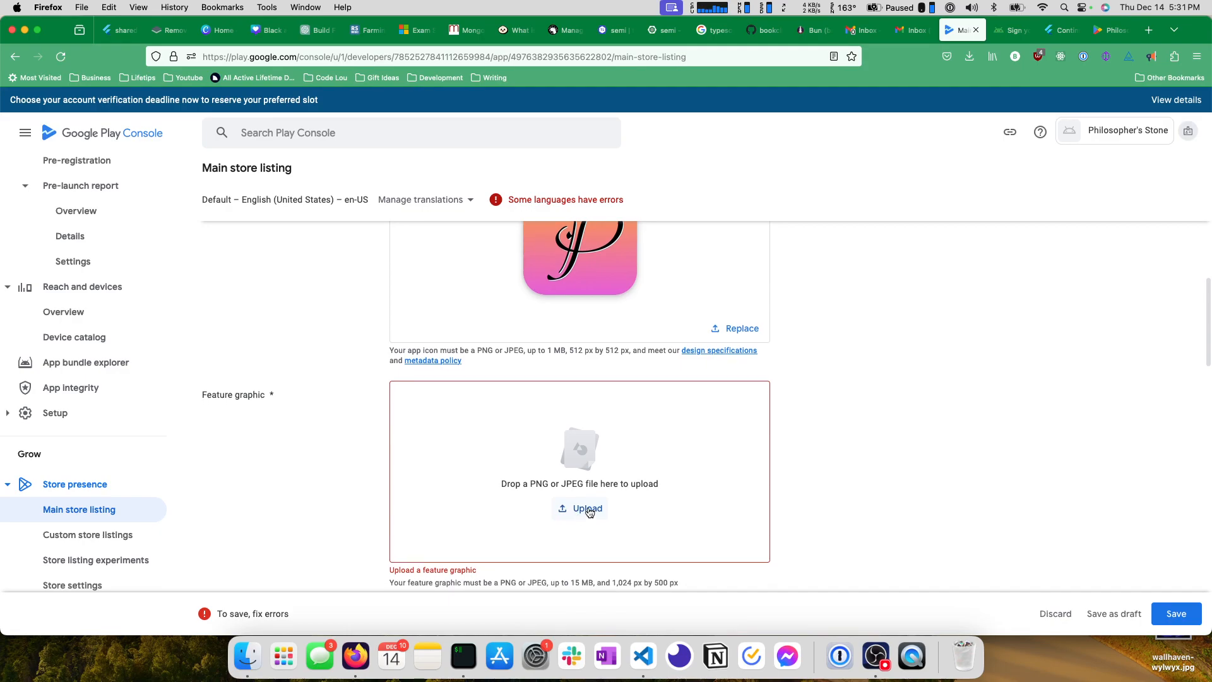
pyautogui.scroll(-2, 590, 512)
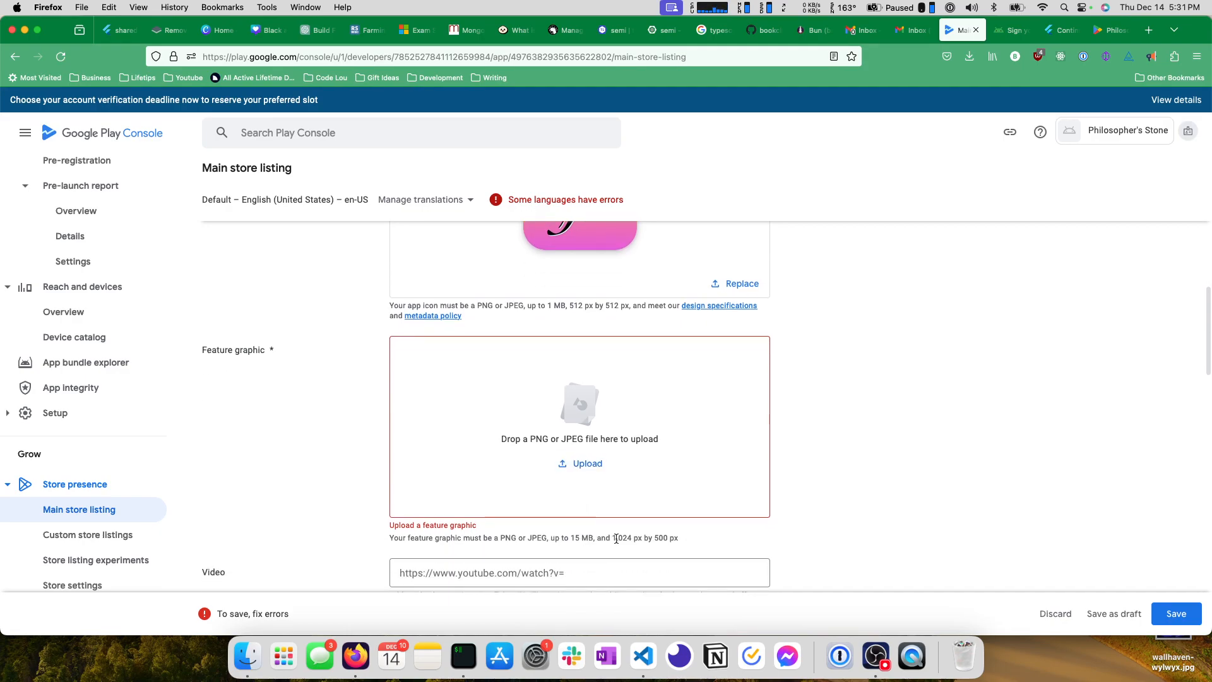
pyautogui.moveTo(616, 539); pyautogui.dragTo(645, 539)
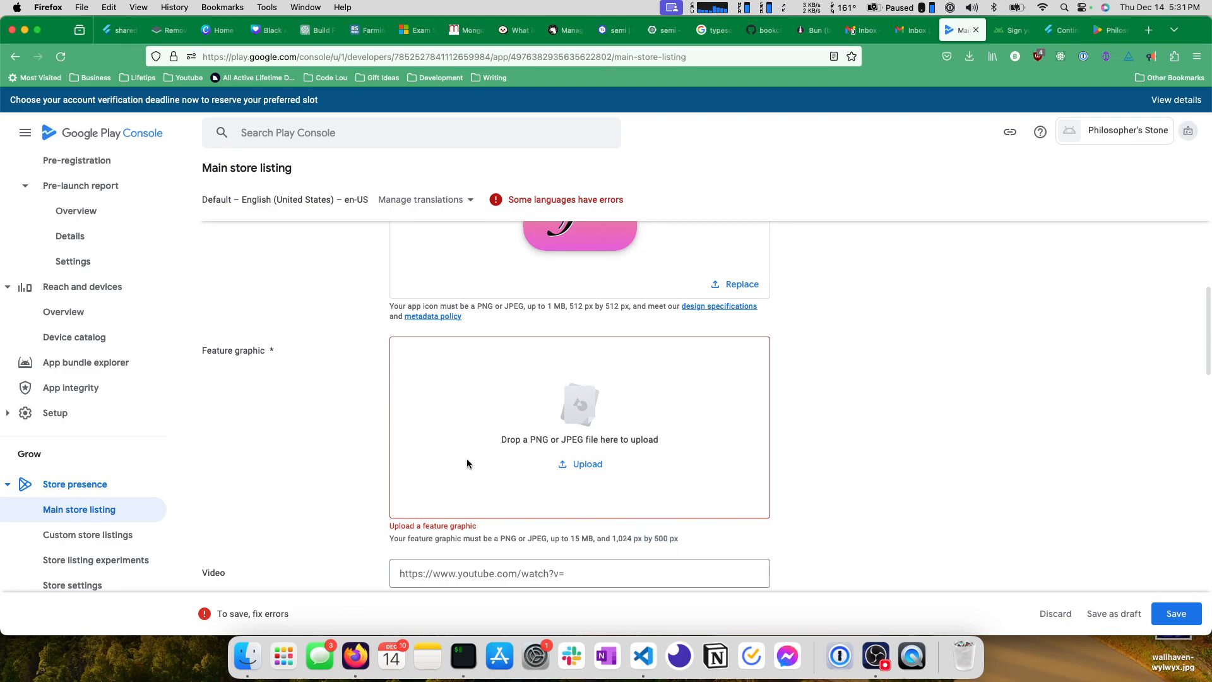
pyautogui.click(587, 466)
pyautogui.click(653, 203)
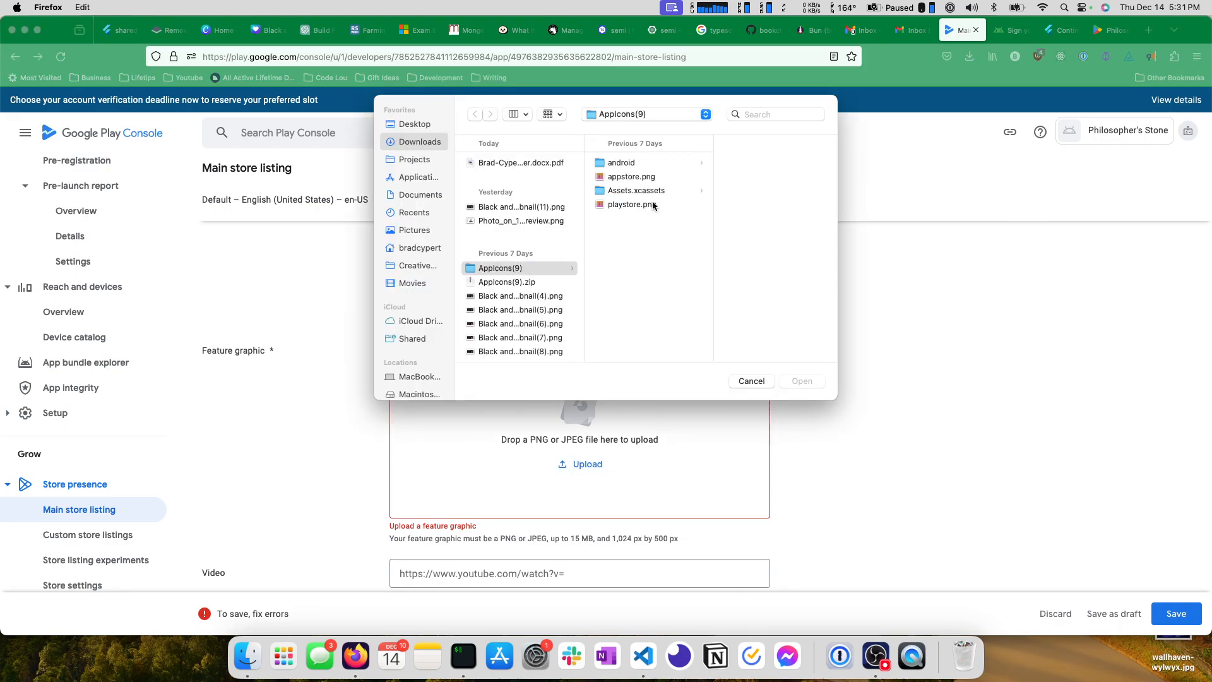
pyautogui.click(801, 382)
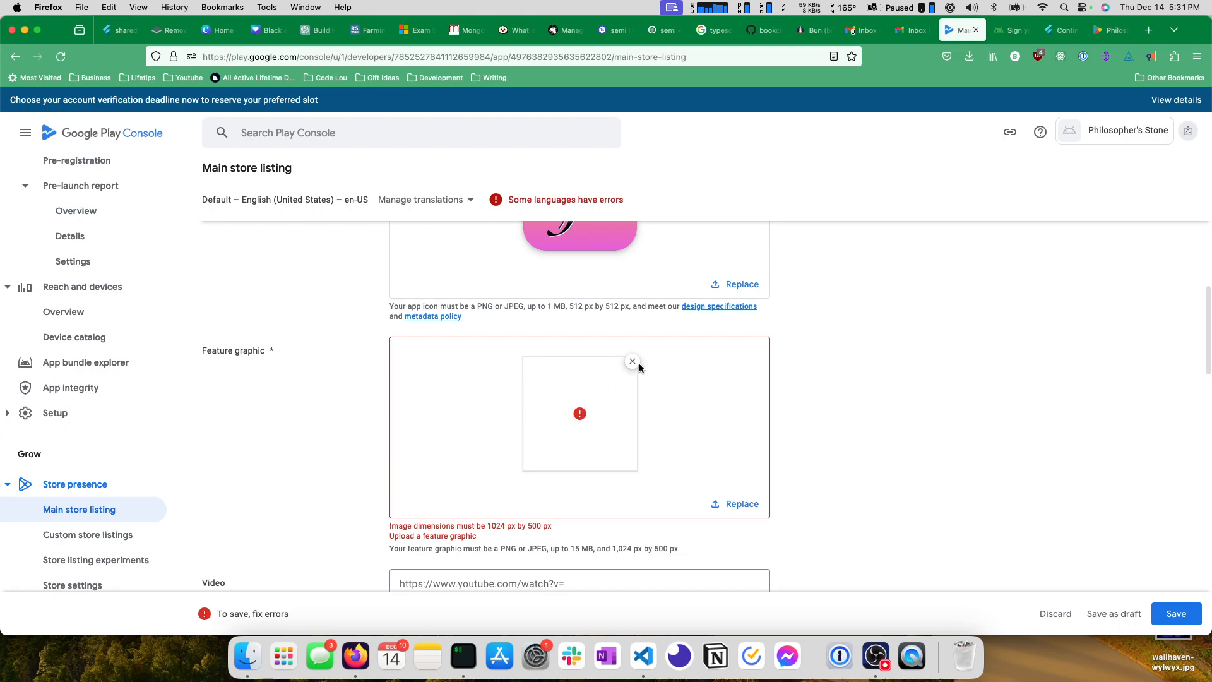
pyautogui.click(632, 361)
# Leave the main store listing for the Internal testing page, discarding the unsaved changes.
pyautogui.scroll(10, 242, 360)
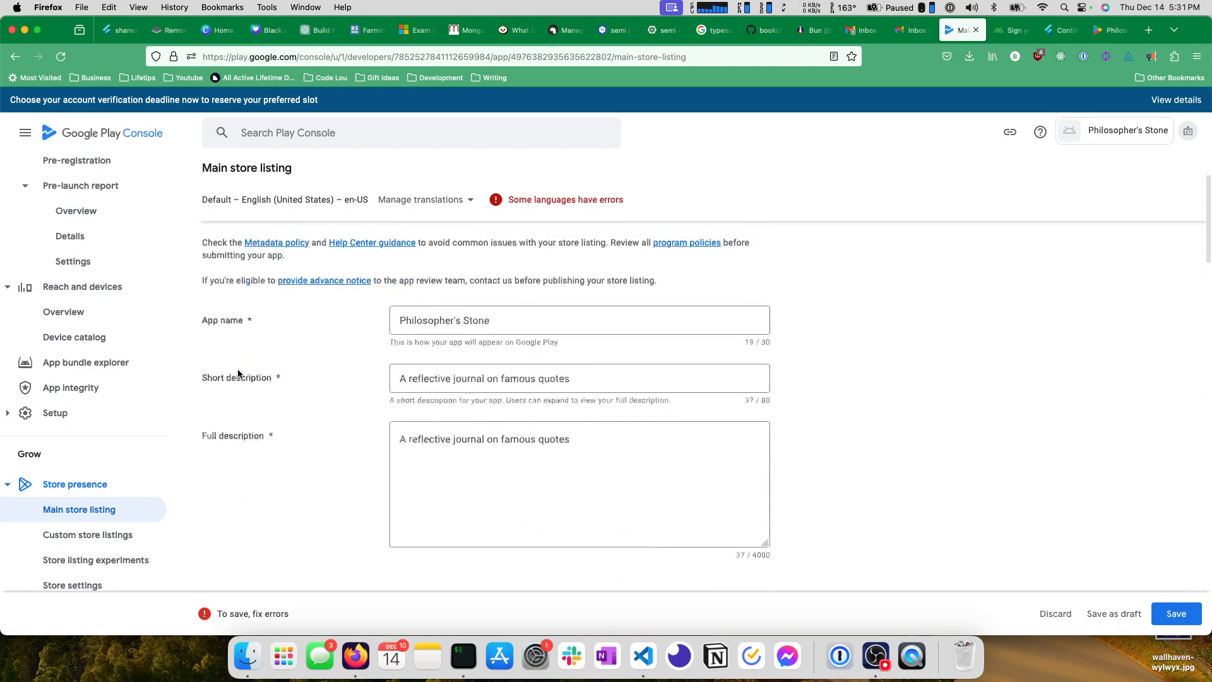
pyautogui.scroll(4, 76, 505)
pyautogui.scroll(2, 76, 504)
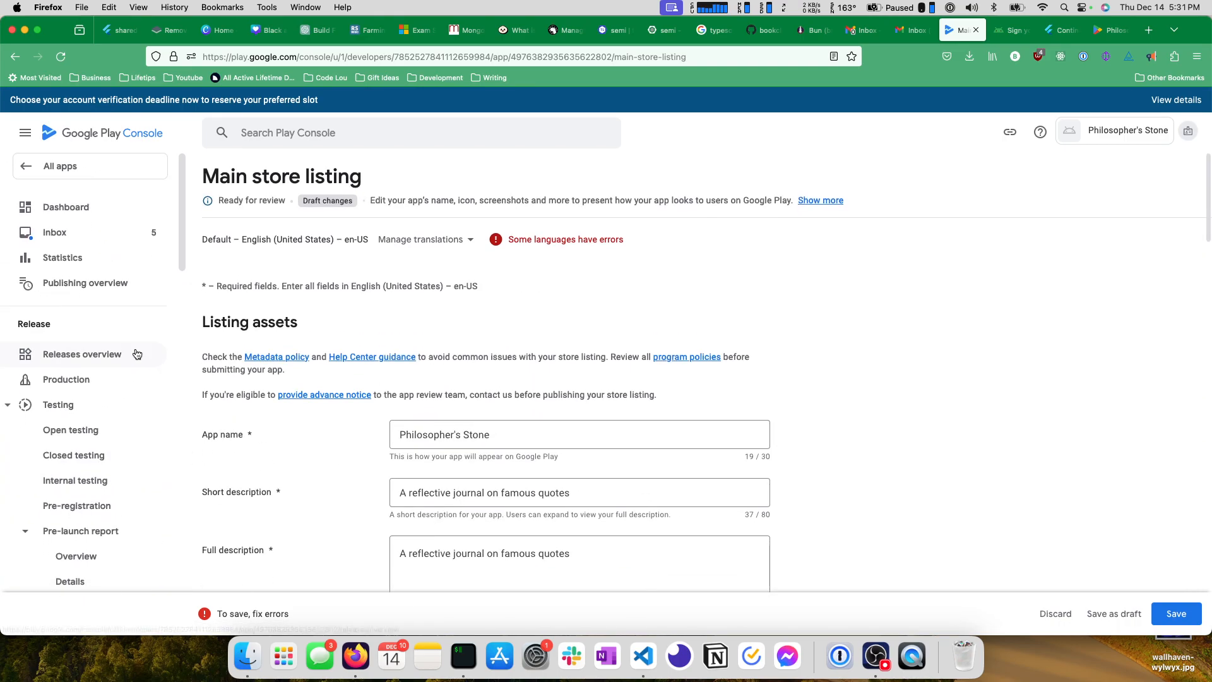
pyautogui.scroll(-3, 64, 480)
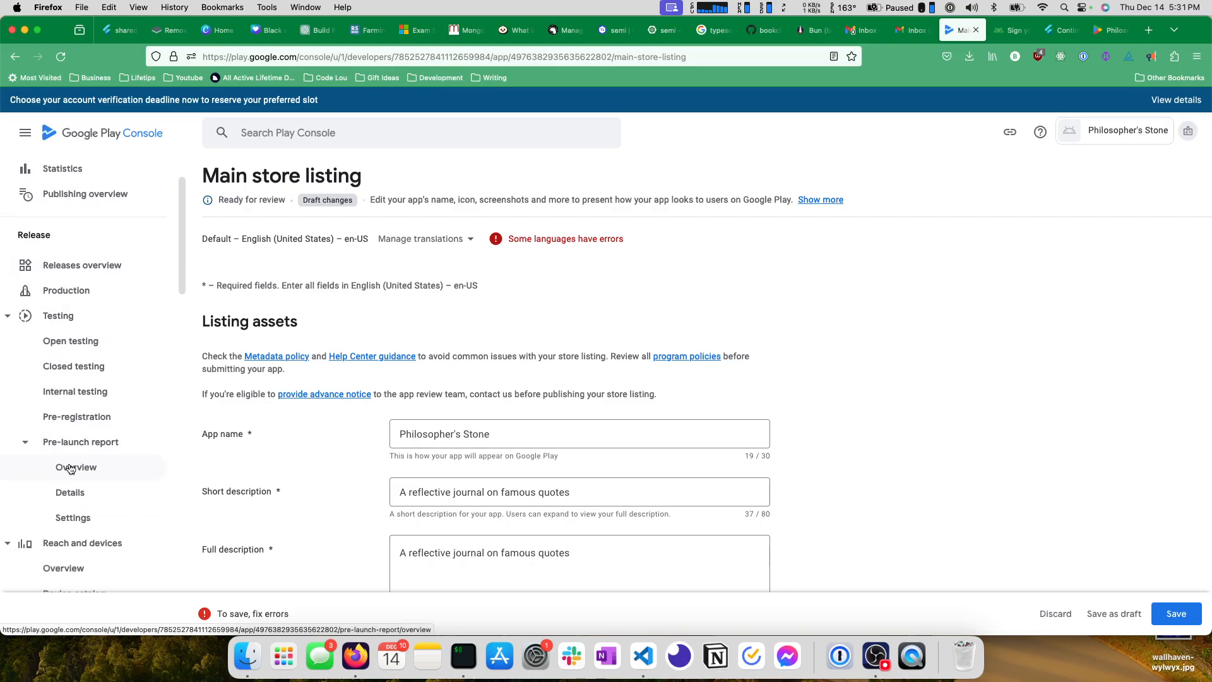
pyautogui.click(103, 312)
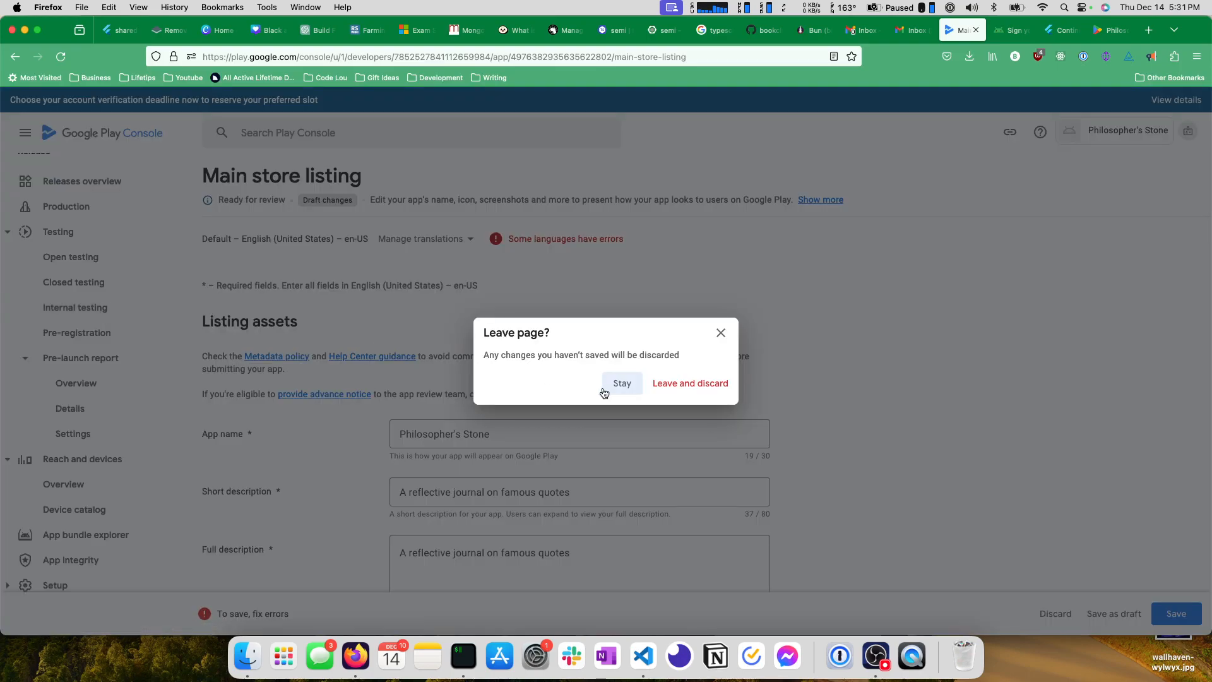
pyautogui.click(676, 385)
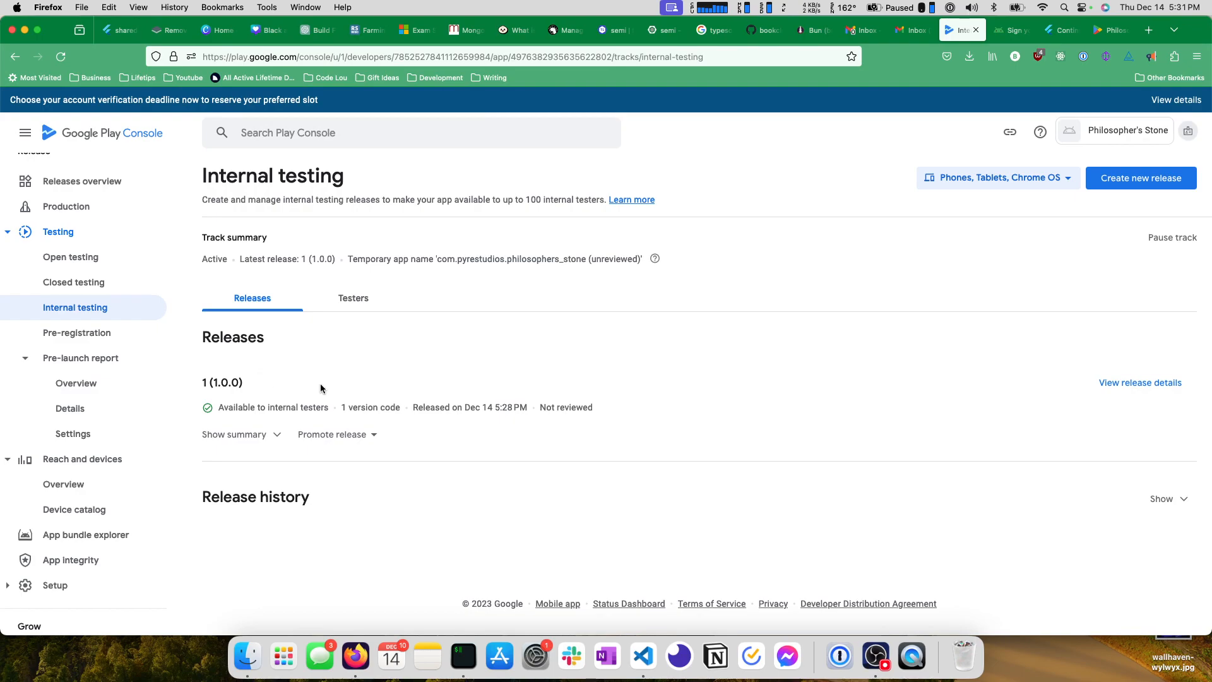
# Review the delivery figures and app bundles in the details of release 1 (1.0.0), and return to its track.
pyautogui.click(1140, 383)
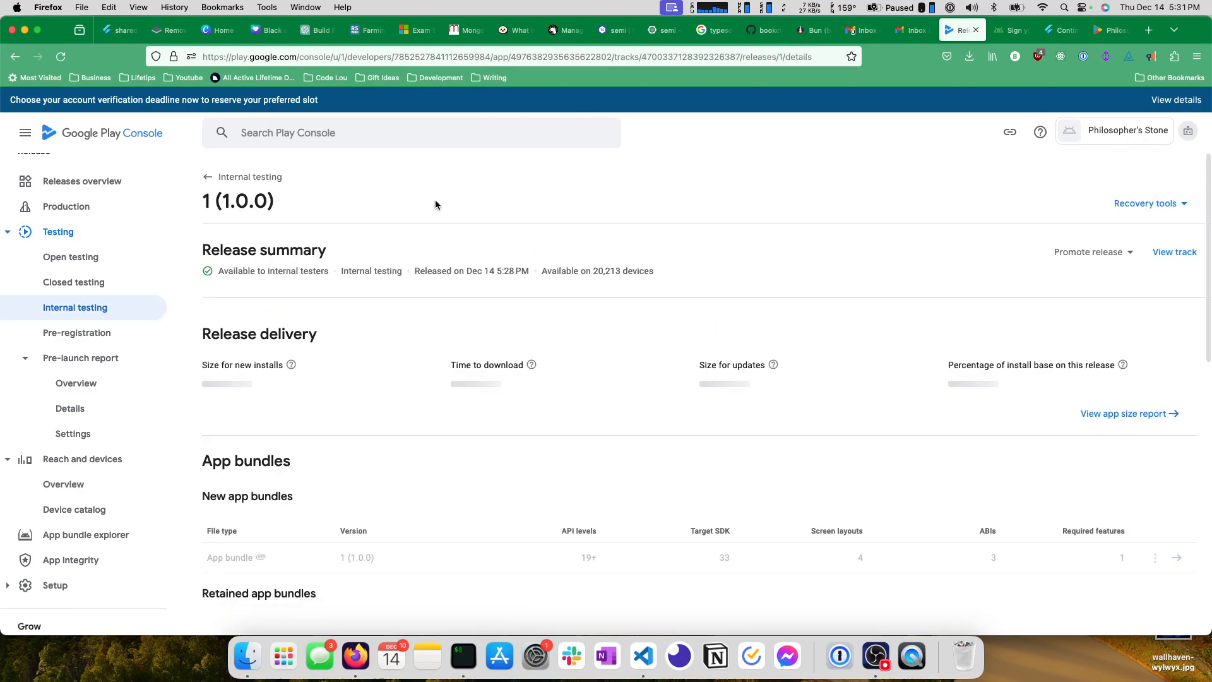
pyautogui.scroll(-3, 329, 268)
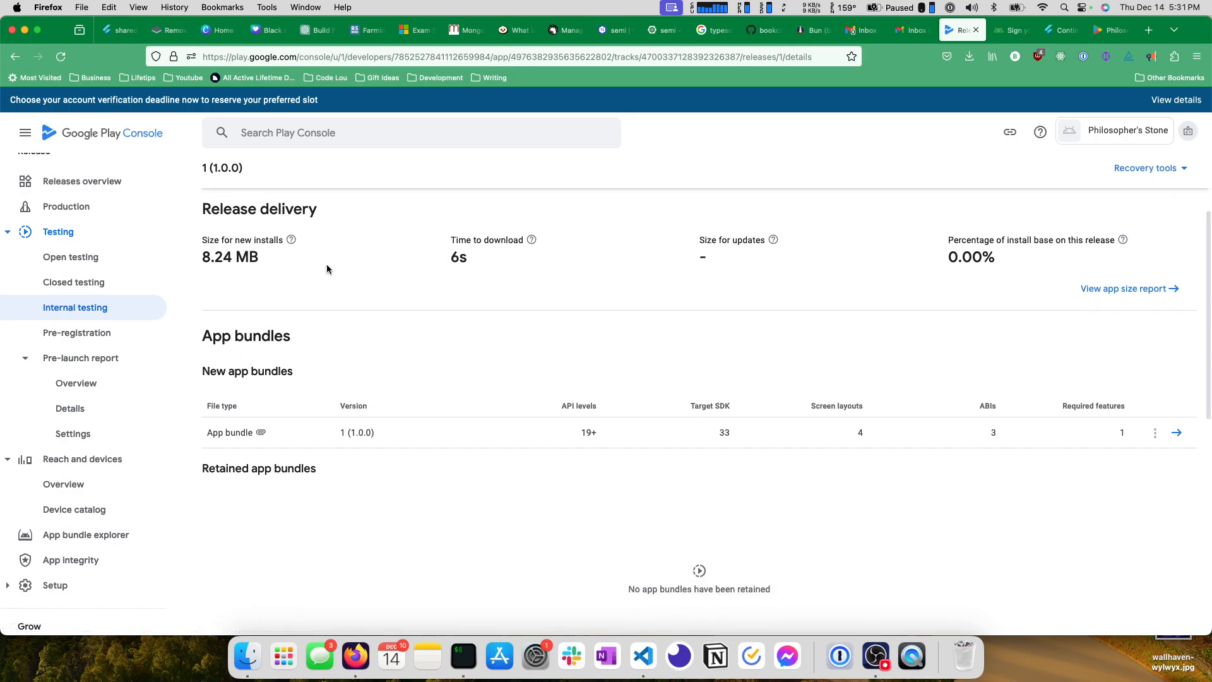
pyautogui.scroll(3, 432, 302)
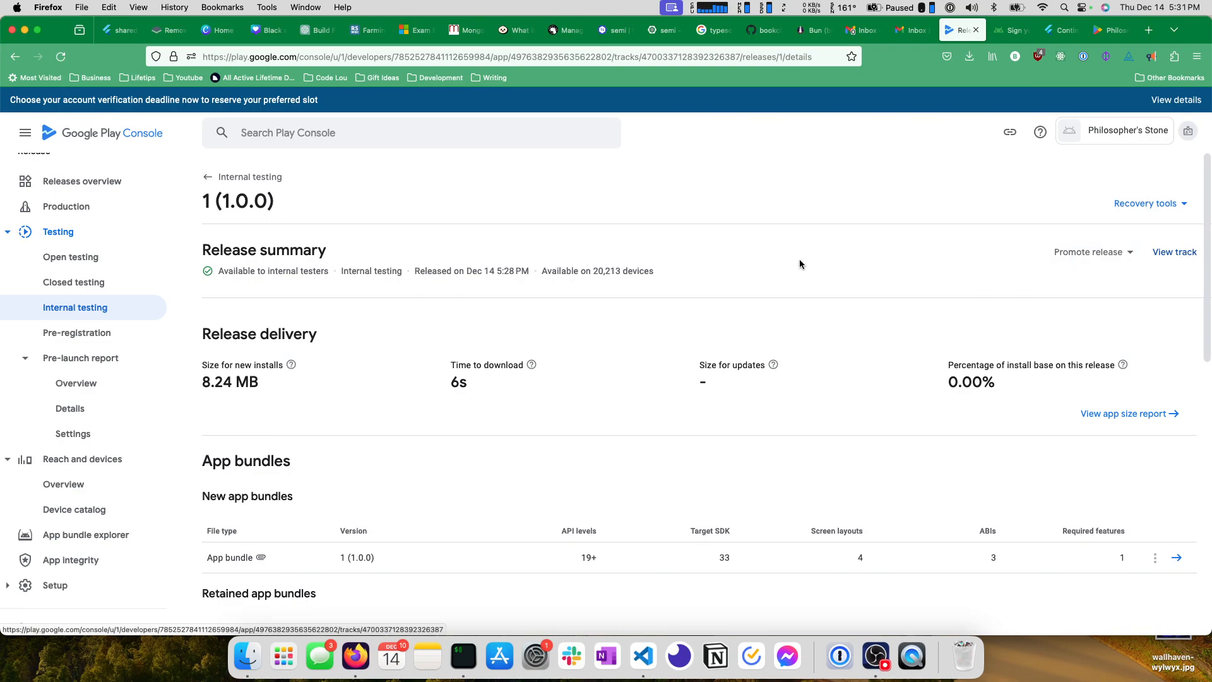
pyautogui.click(1177, 253)
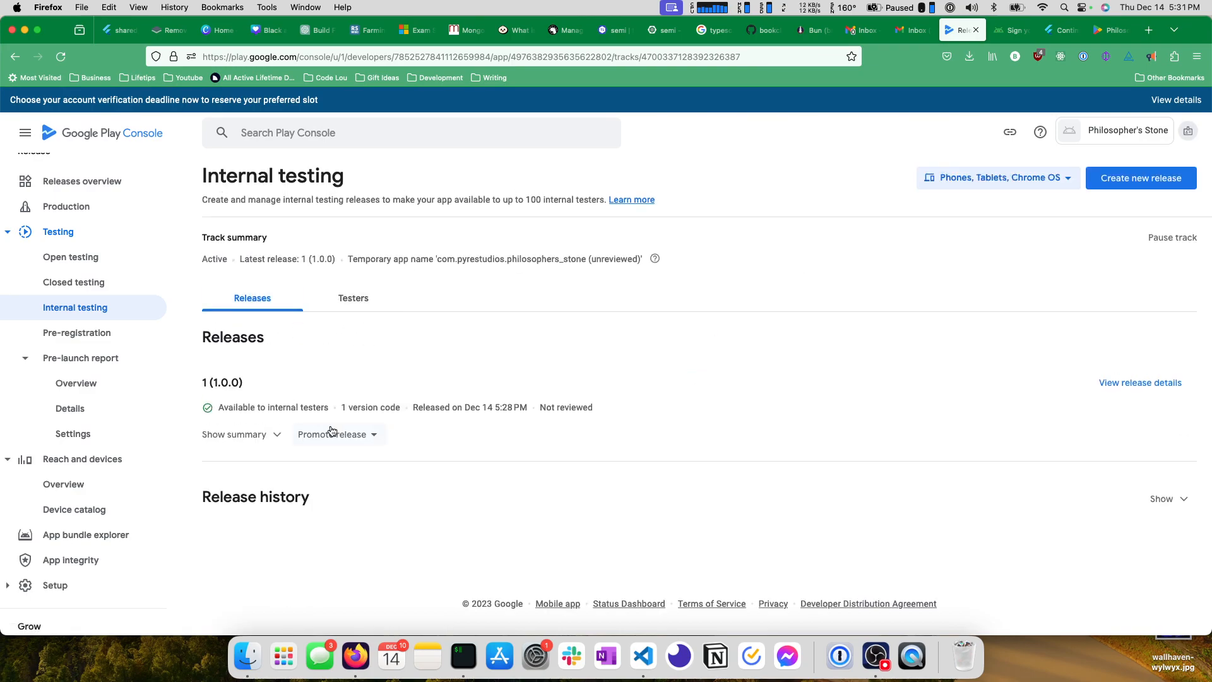
# Reopen the Internal testing page and examine the console sections, the release's promotion options and its expanded summary.
pyautogui.click(75, 307)
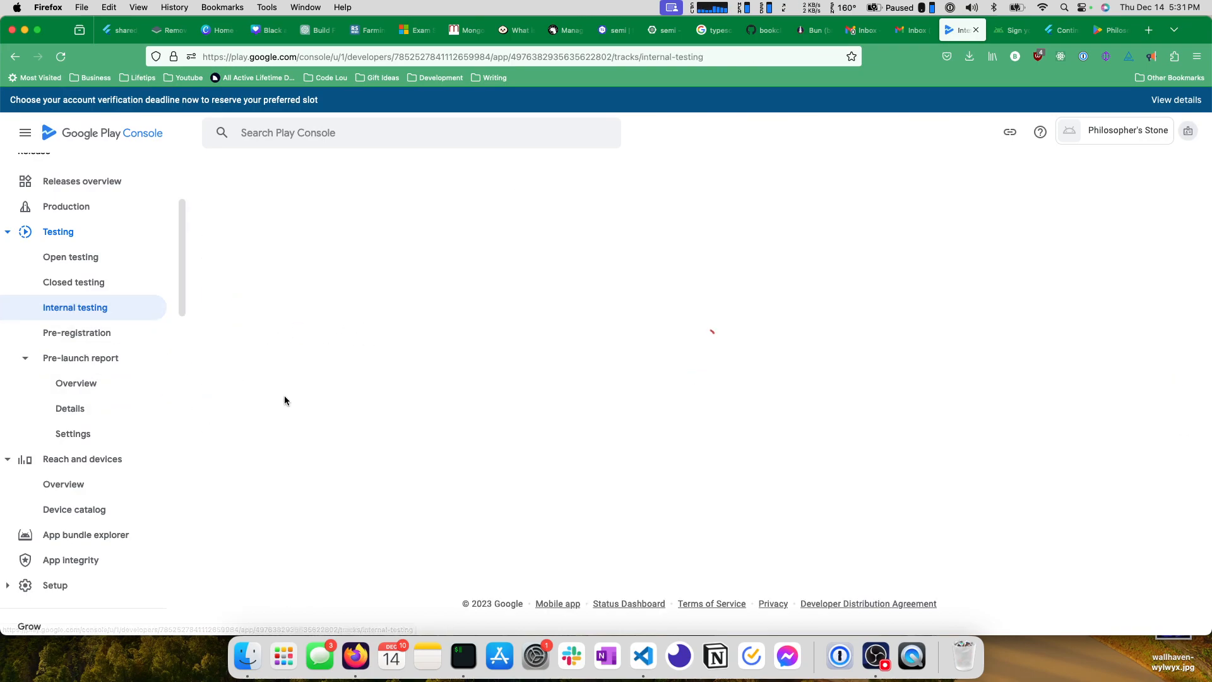
pyautogui.scroll(-5, 38, 394)
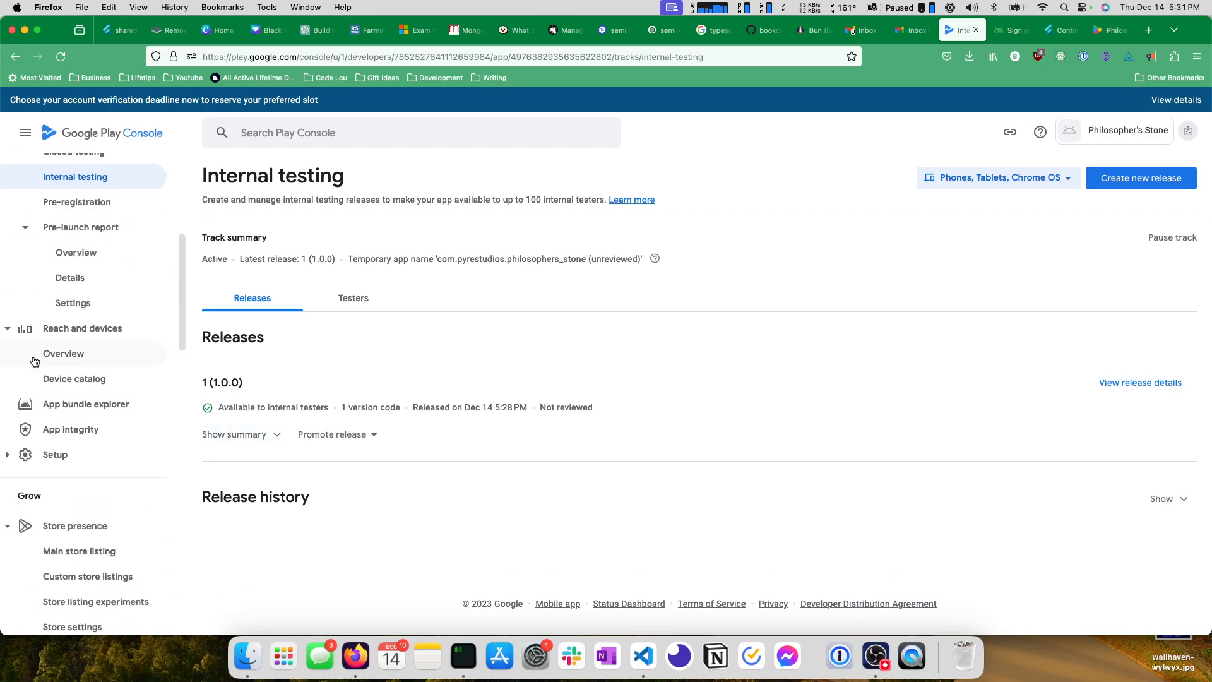
pyautogui.scroll(-9, 38, 395)
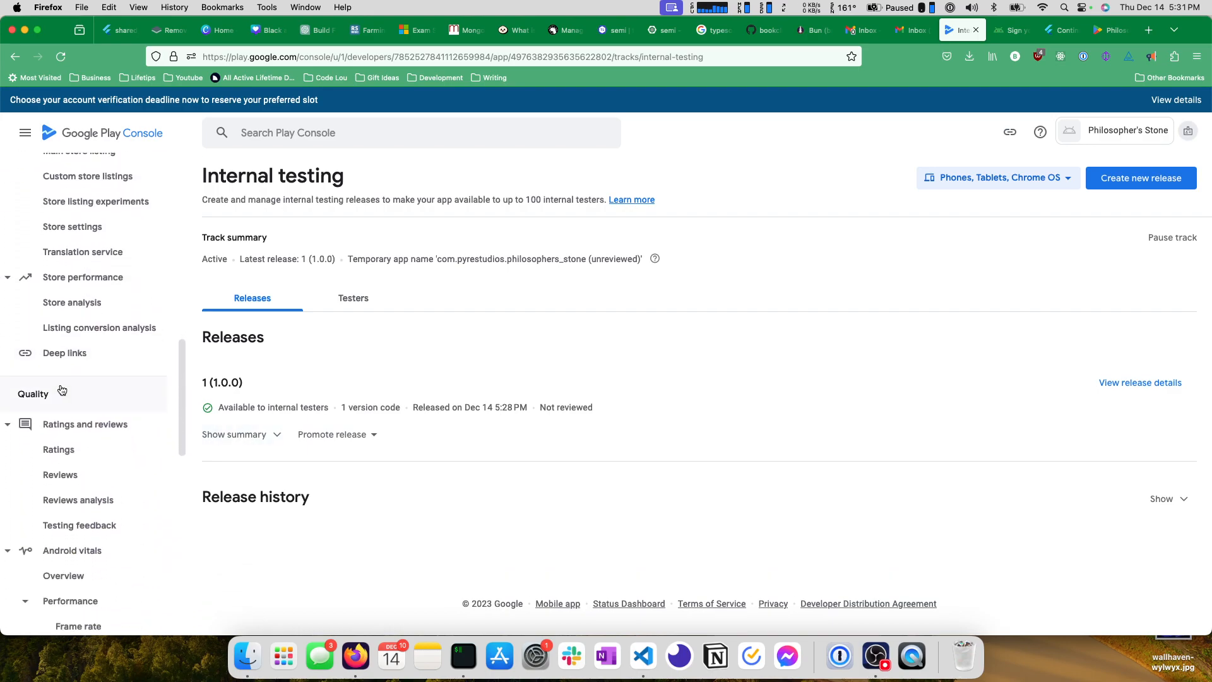
pyautogui.scroll(-3, 60, 390)
pyautogui.scroll(15, 60, 392)
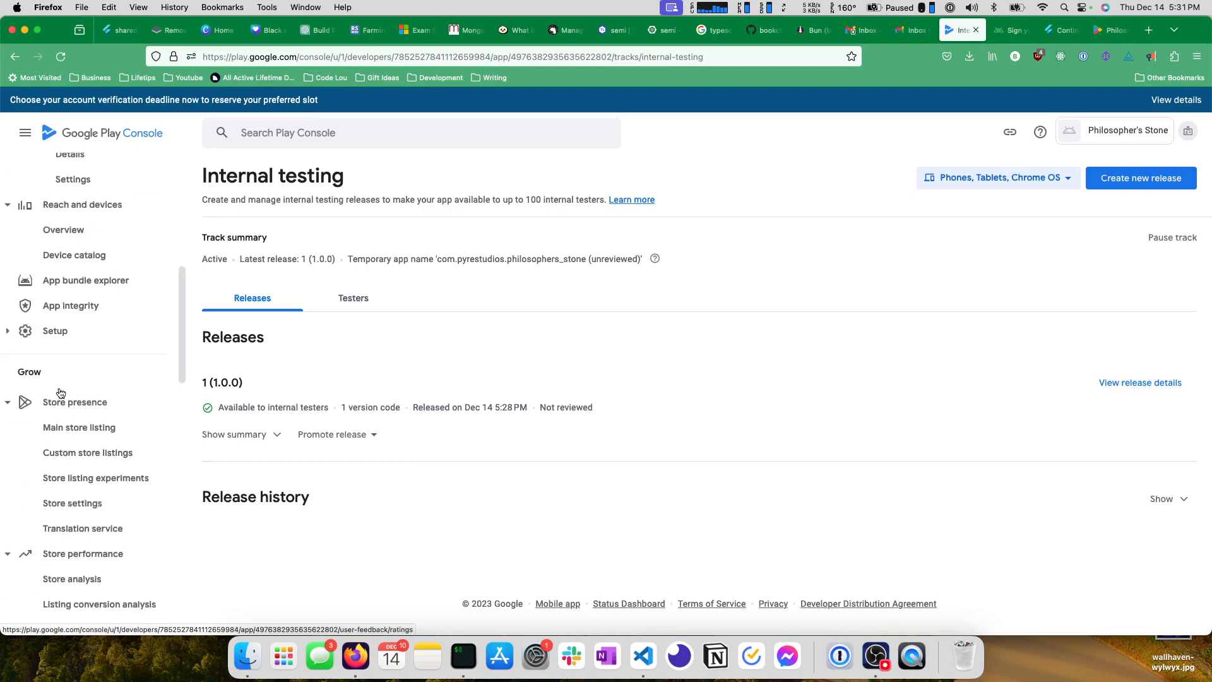
pyautogui.click(352, 434)
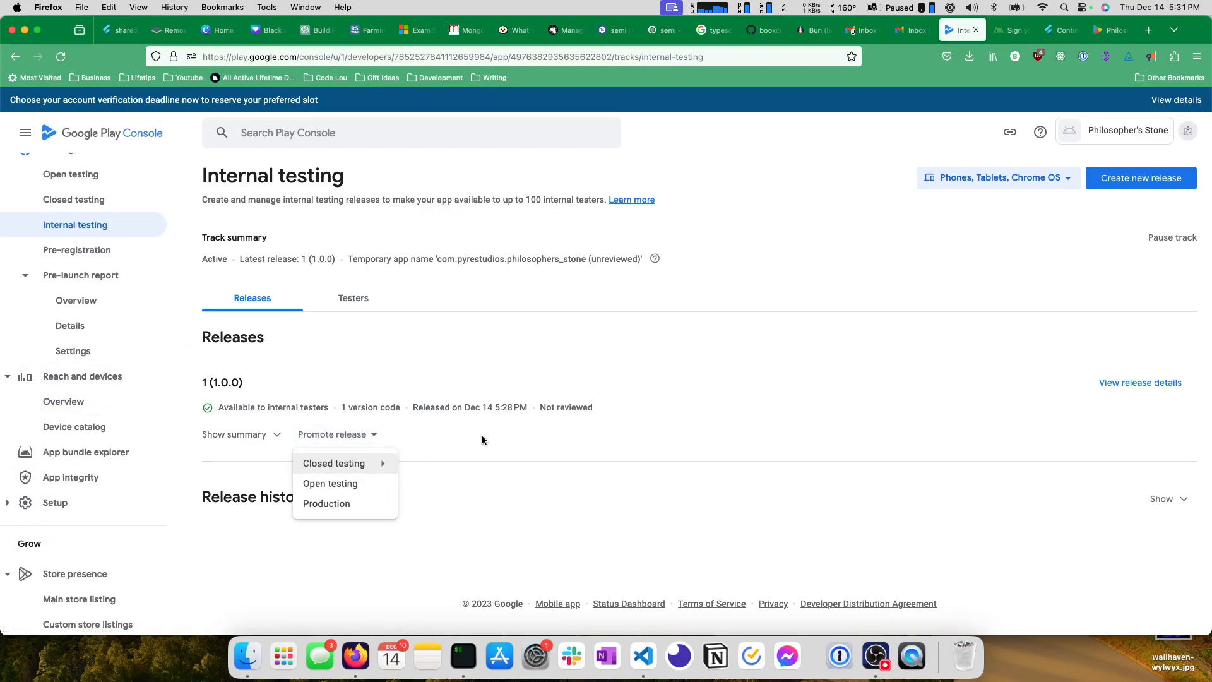
pyautogui.click(240, 434)
pyautogui.scroll(-2, 327, 436)
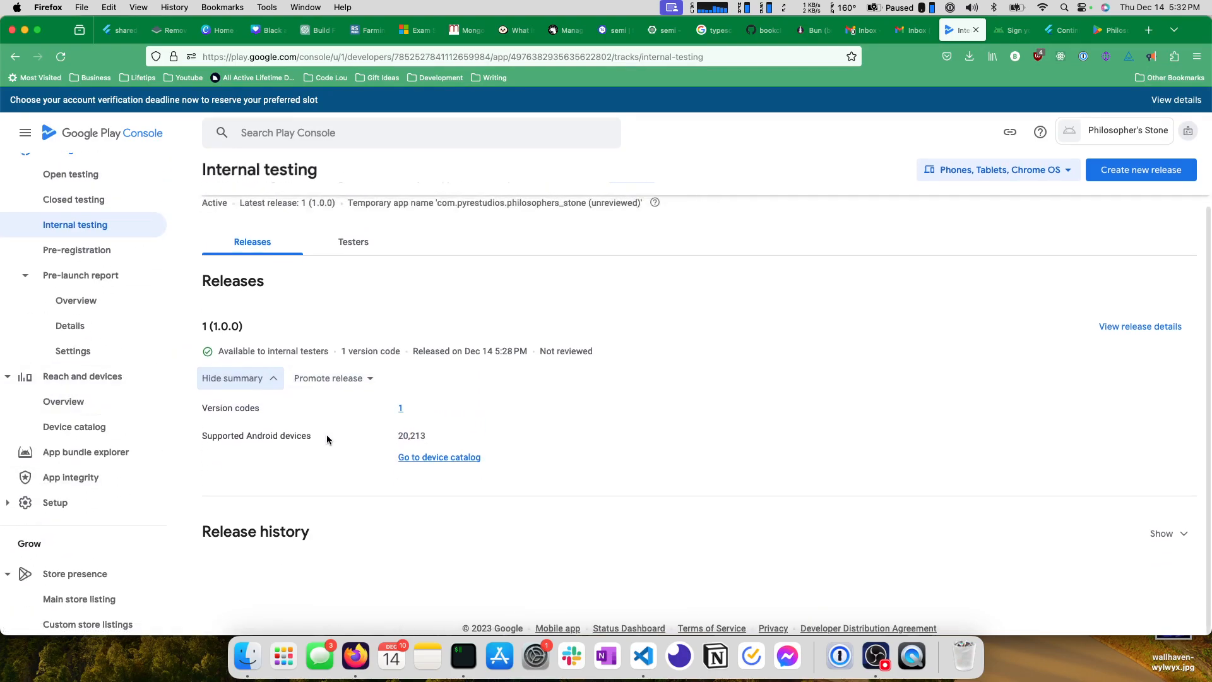
# Open the details of release 1 (1.0.0) again and check its release summary.
pyautogui.click(1139, 326)
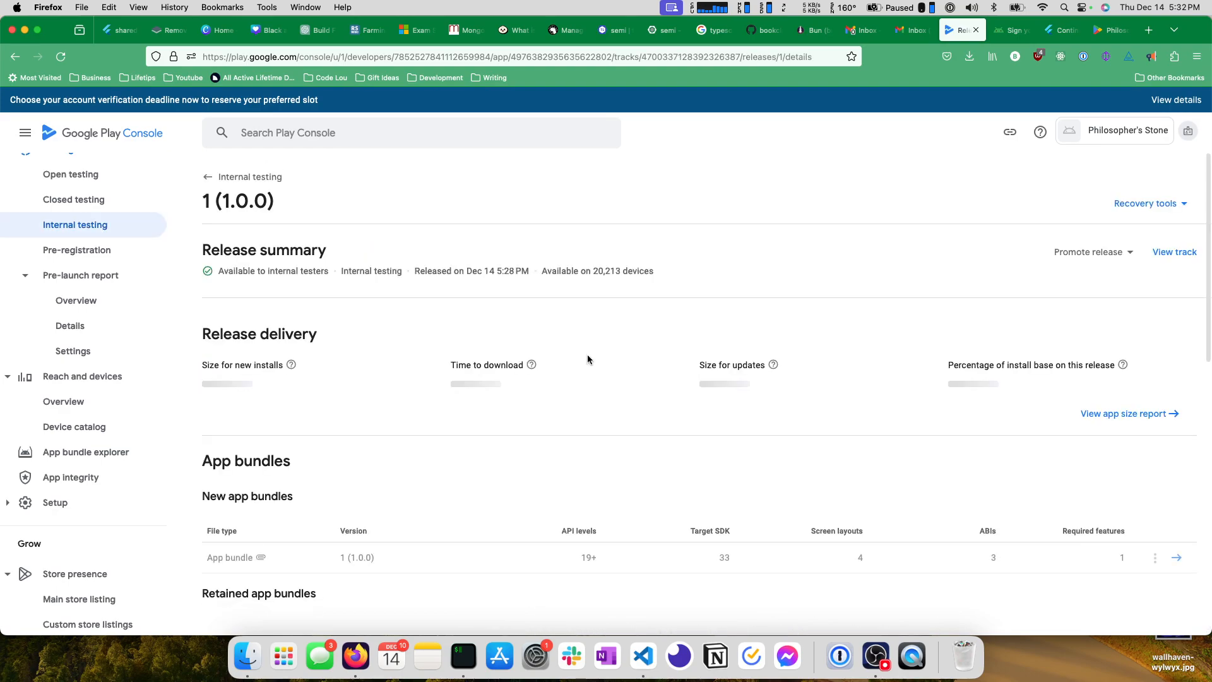
pyautogui.scroll(-2, 381, 346)
pyautogui.scroll(1, 373, 345)
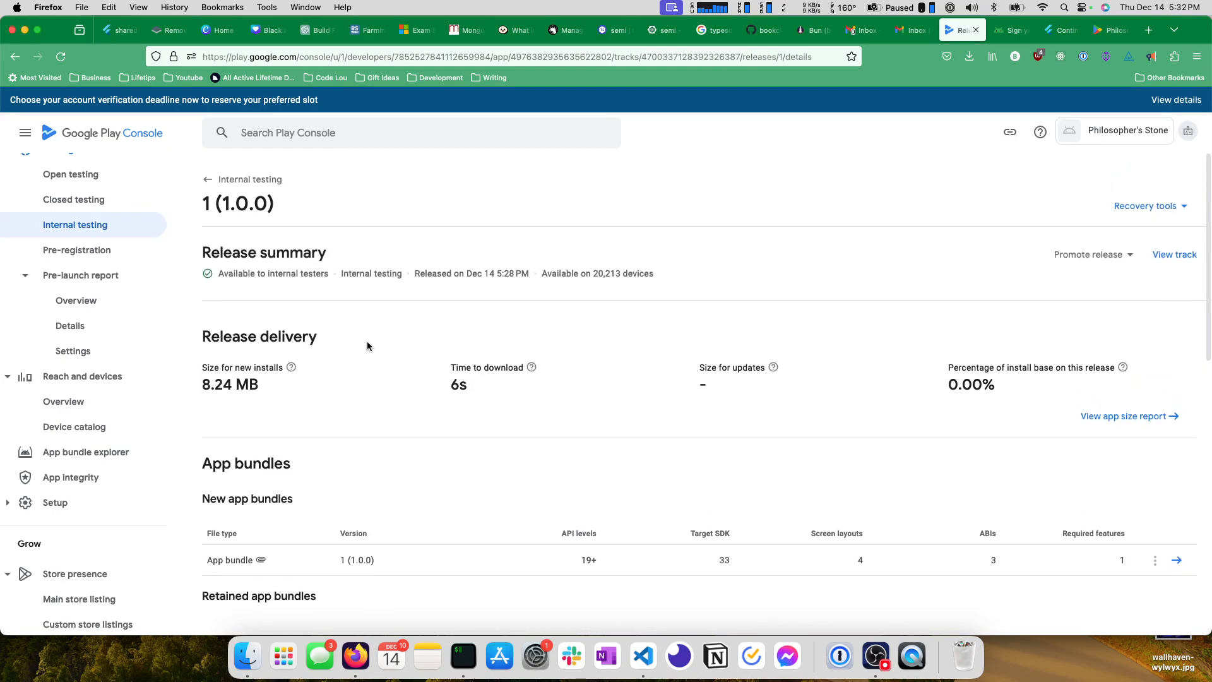
# Check the recovery tools of release 1 (1.0.0) and review its details through the release notes and rollout history.
pyautogui.click(1174, 251)
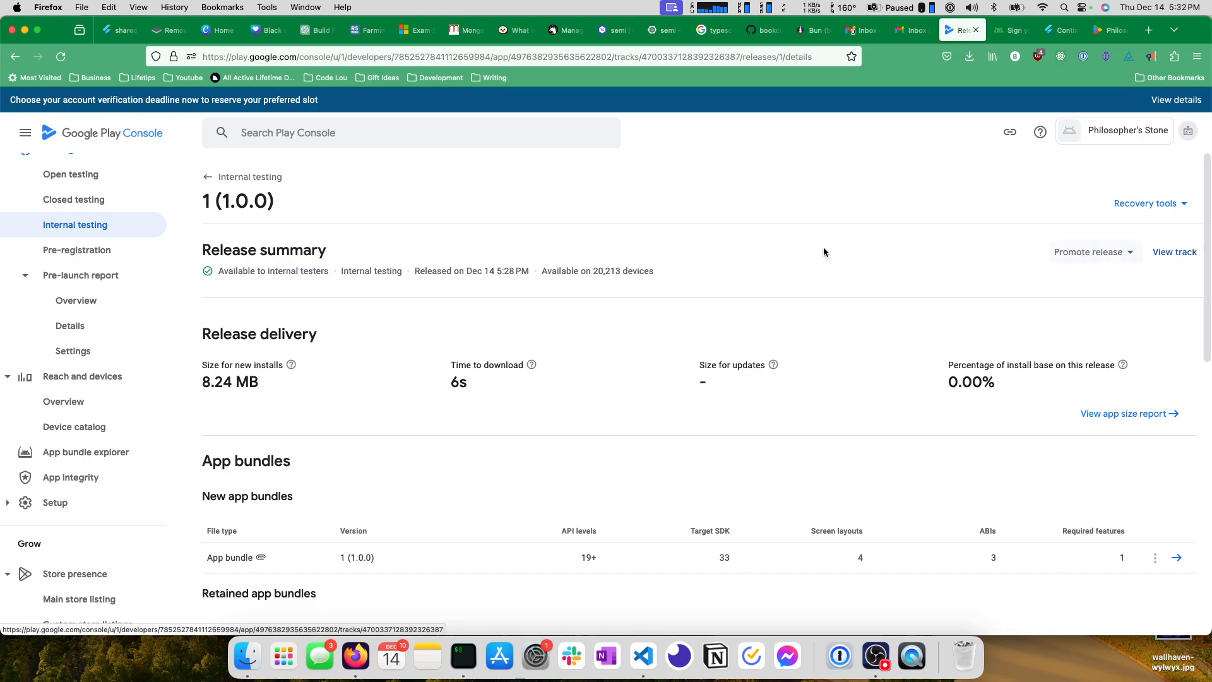
pyautogui.click(8, 58)
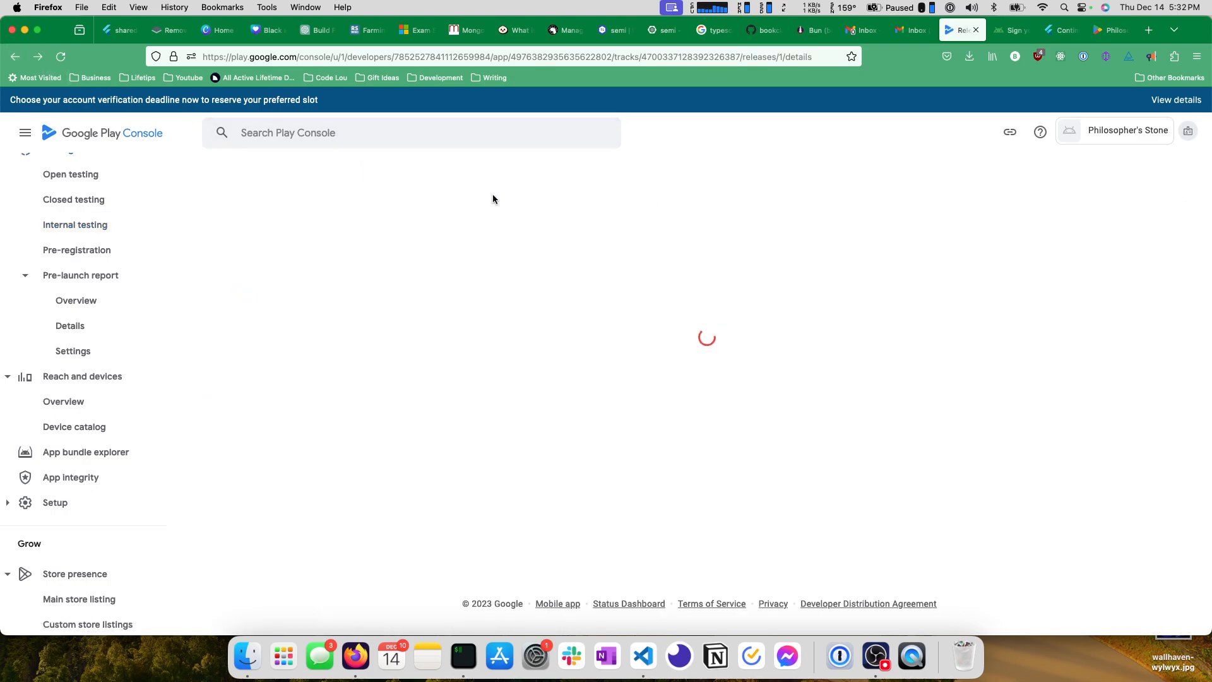
pyautogui.click(1154, 211)
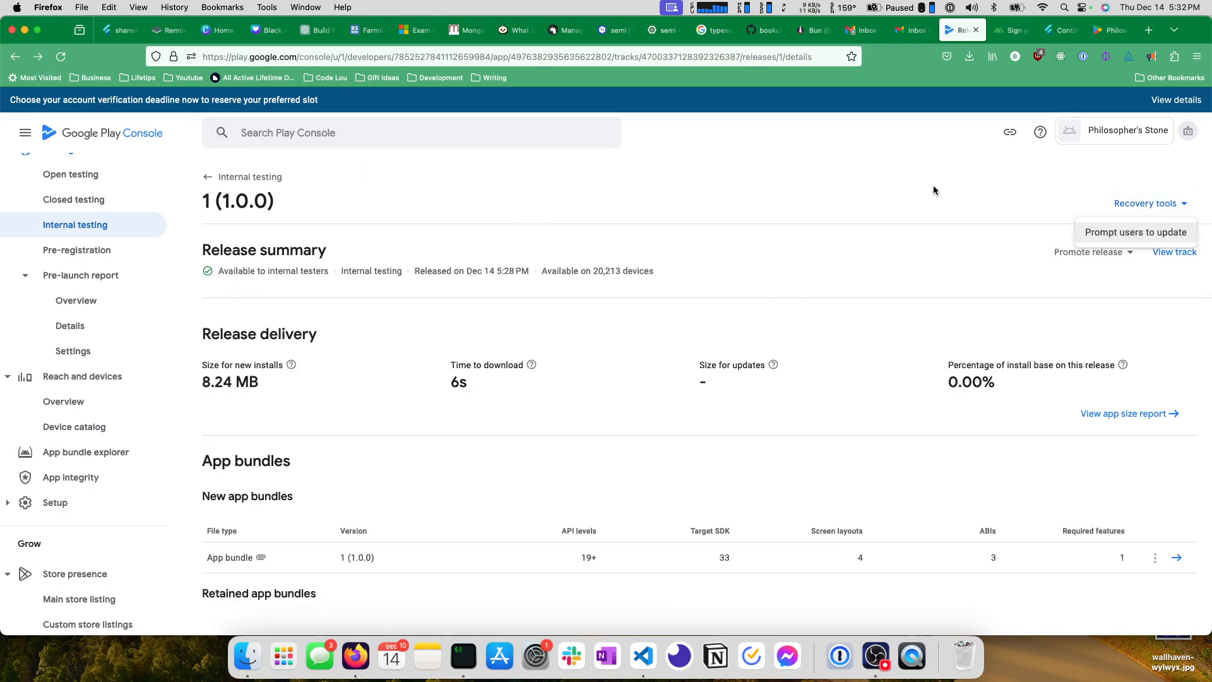
pyautogui.click(802, 211)
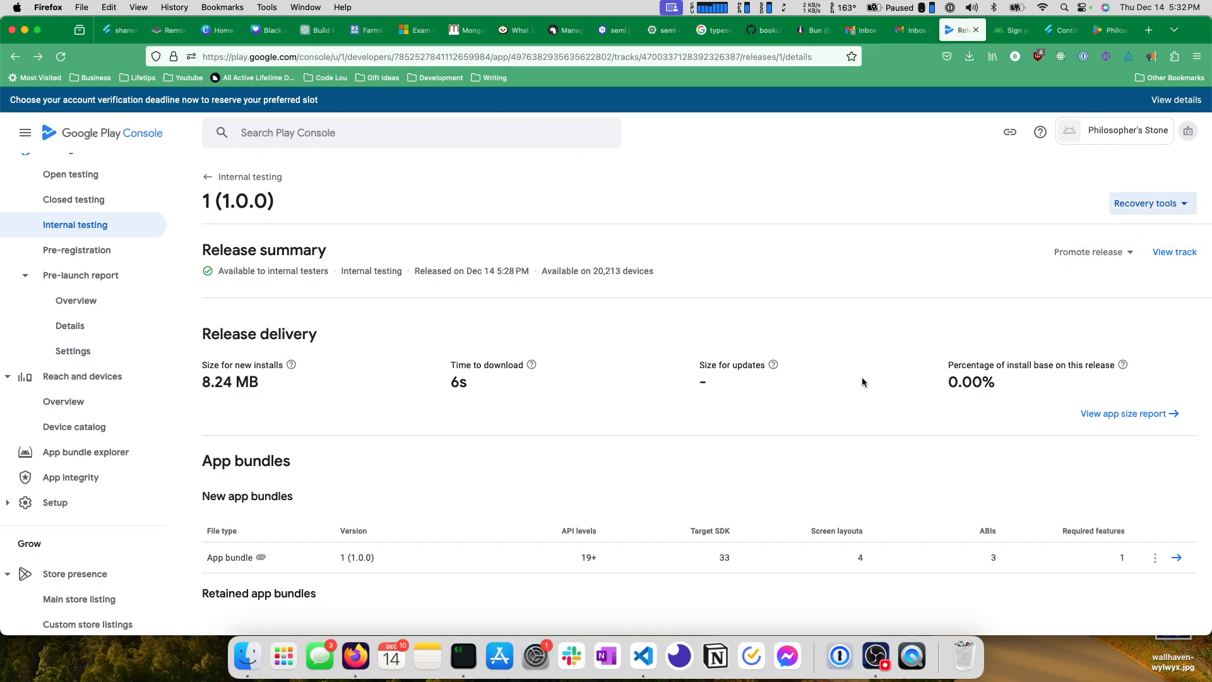
pyautogui.scroll(-3, 852, 378)
pyautogui.scroll(-7, 846, 377)
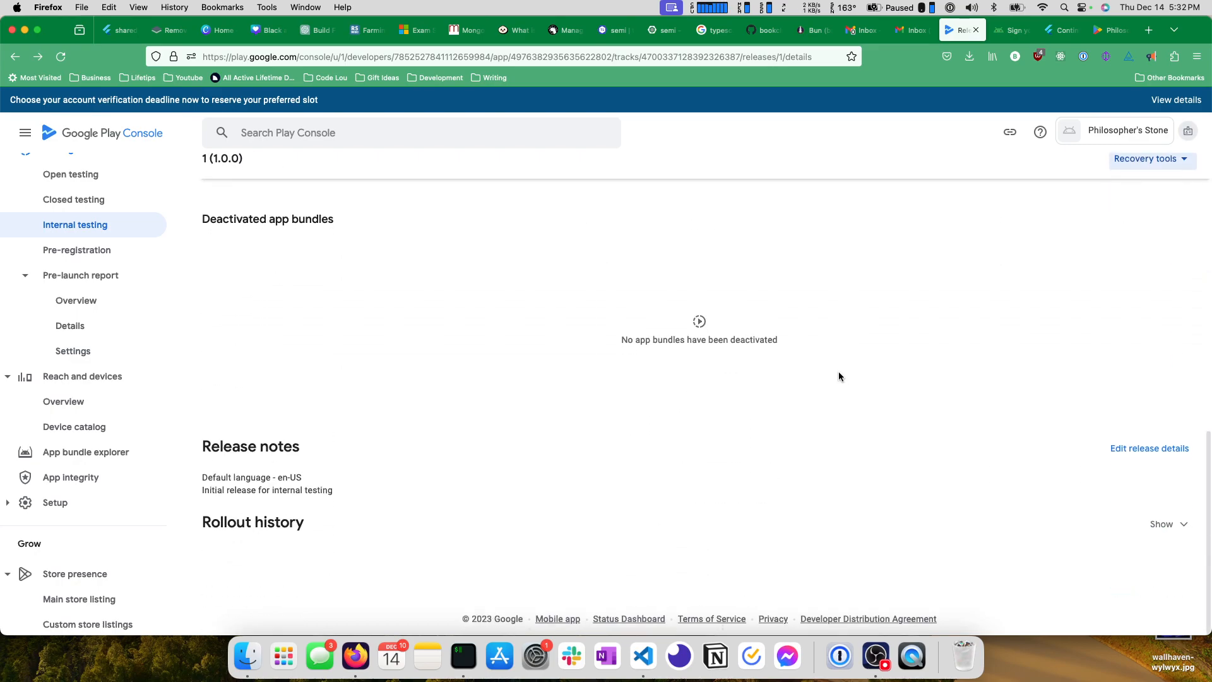
pyautogui.scroll(10, 830, 452)
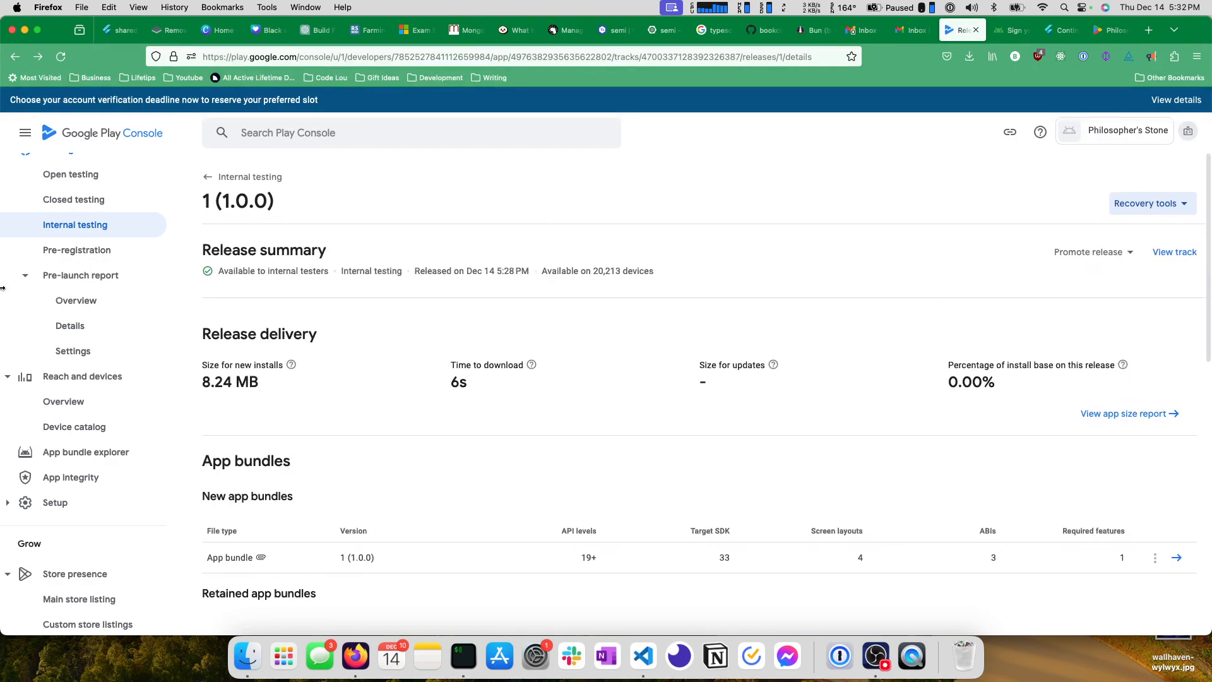
# Open the Releases overview and examine the track summary, the latest releases and the countries and regions.
pyautogui.scroll(5, 82, 259)
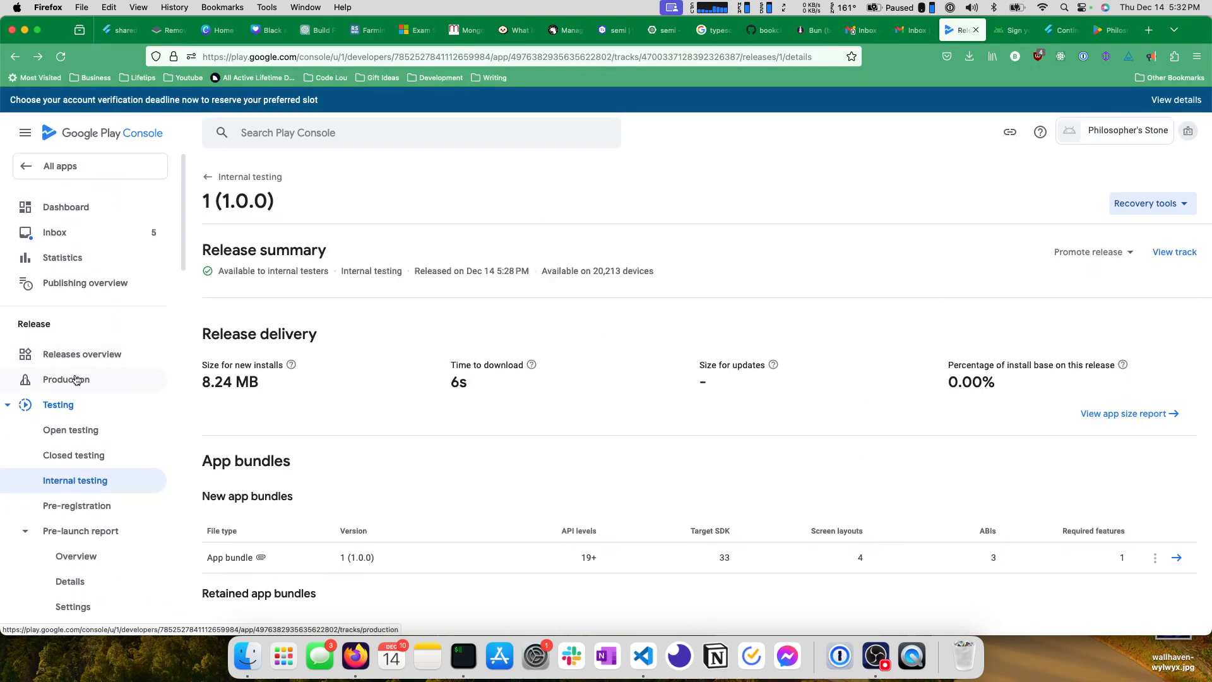
pyautogui.click(75, 358)
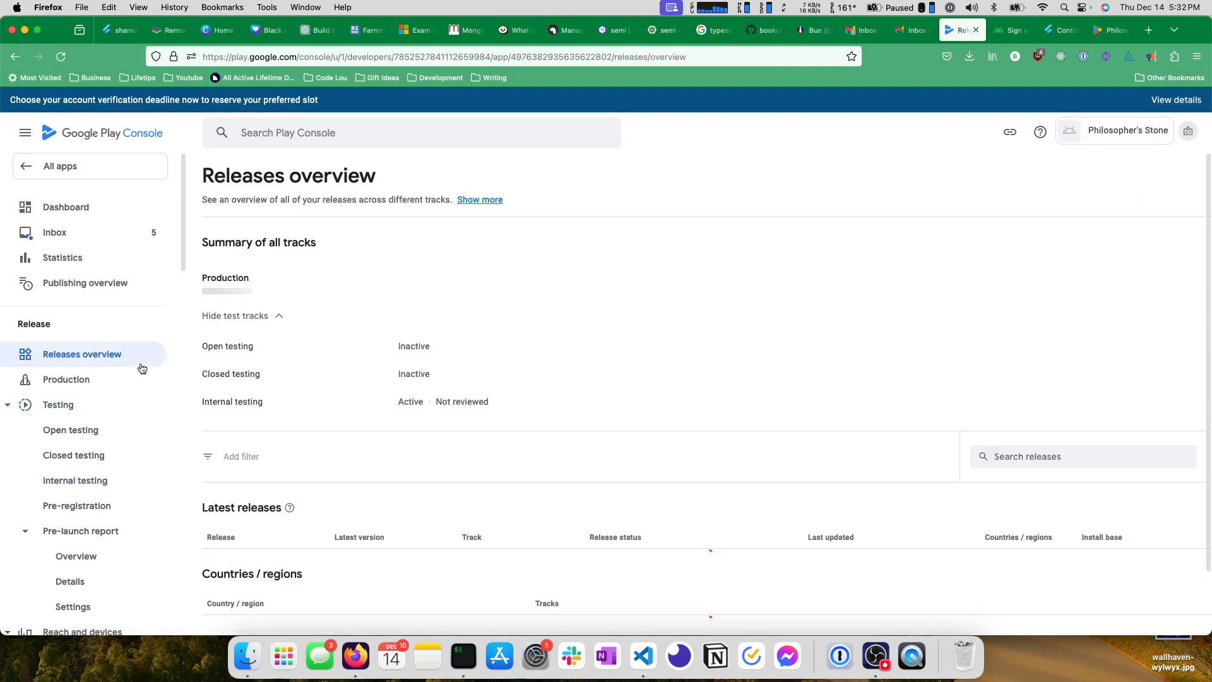
pyautogui.scroll(-1, 351, 319)
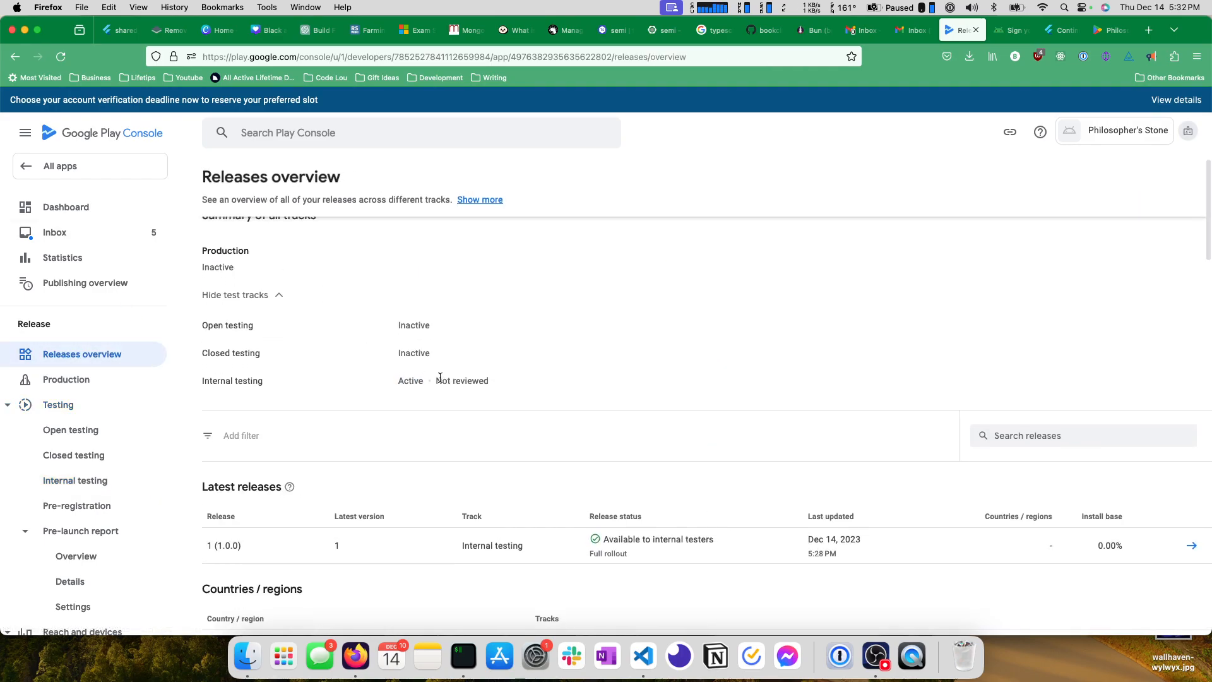
pyautogui.moveTo(438, 379); pyautogui.dragTo(500, 385)
pyautogui.click(465, 371)
pyautogui.scroll(-5, 462, 369)
pyautogui.scroll(-2, 459, 366)
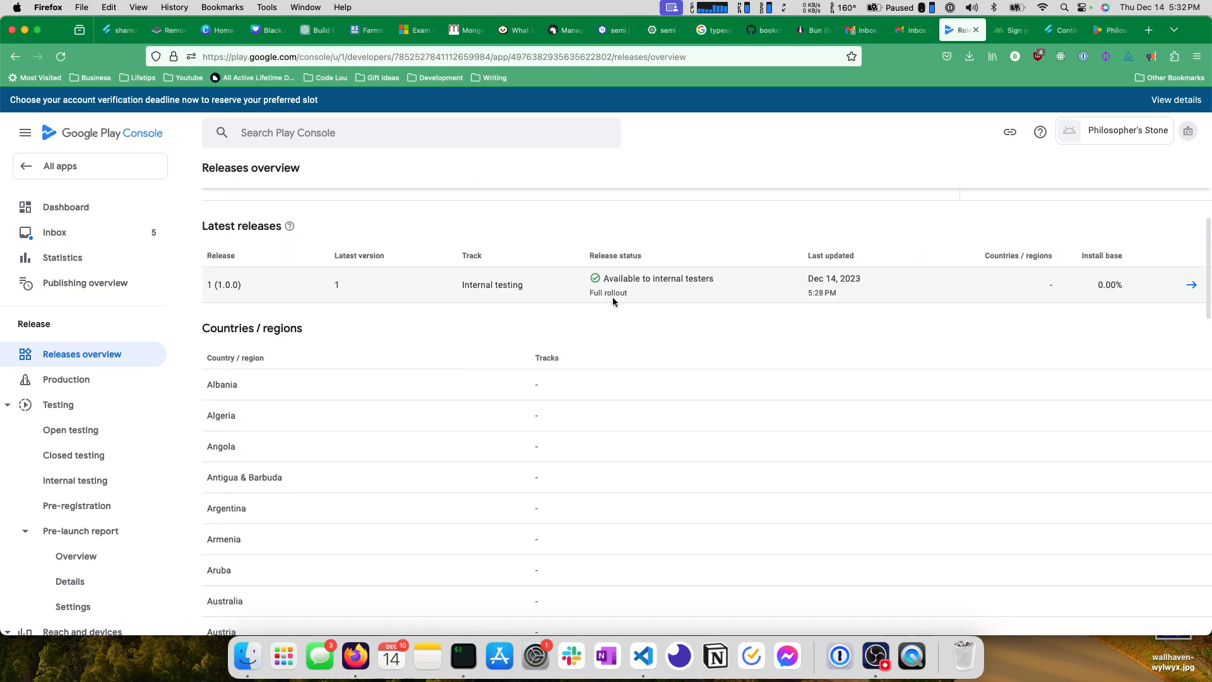
pyautogui.scroll(3, 510, 278)
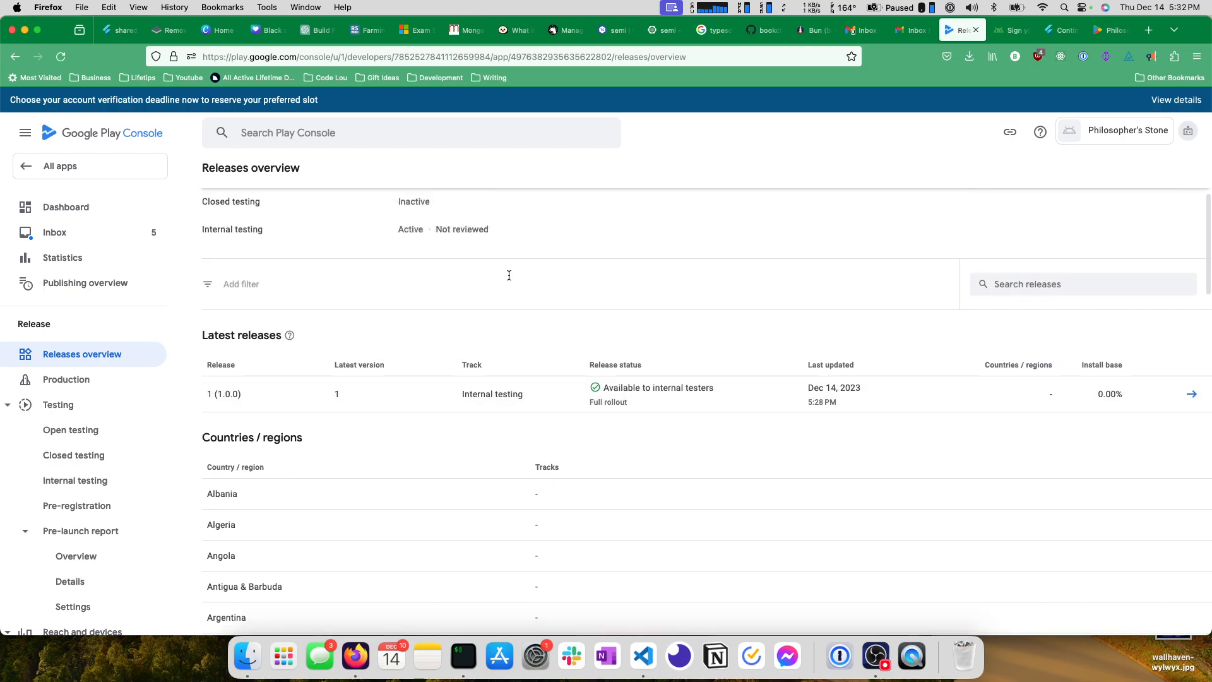
pyautogui.scroll(4, 433, 346)
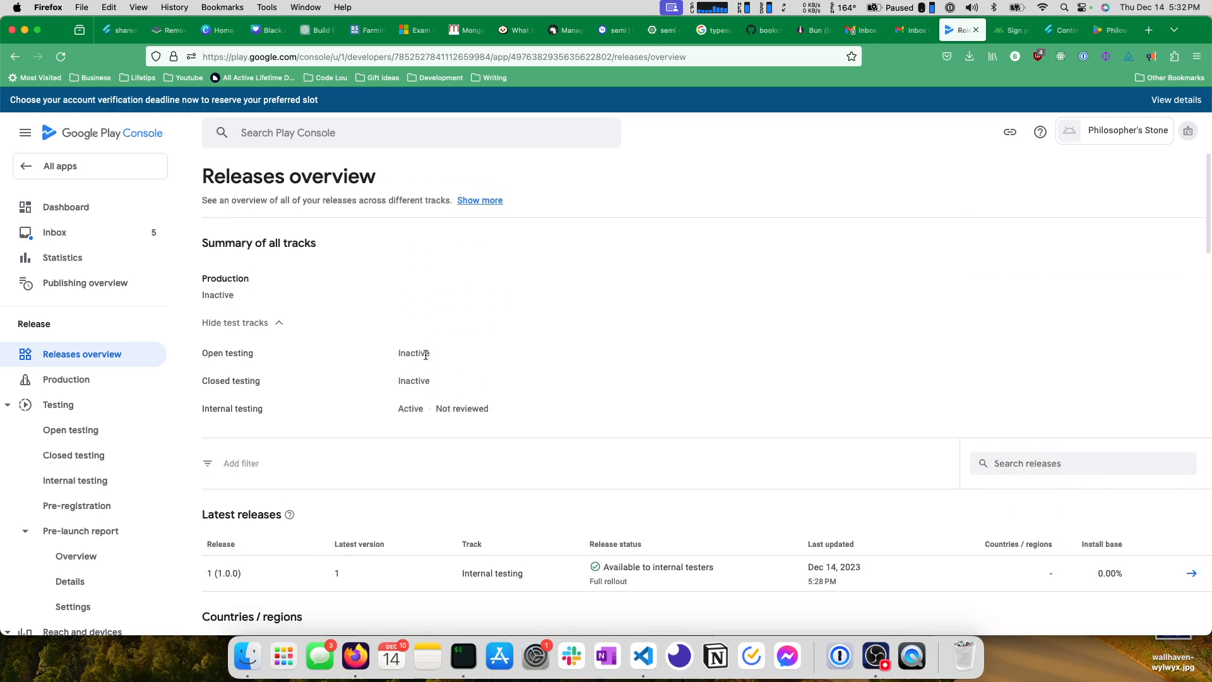
pyautogui.scroll(-20, 430, 350)
pyautogui.scroll(20, 430, 354)
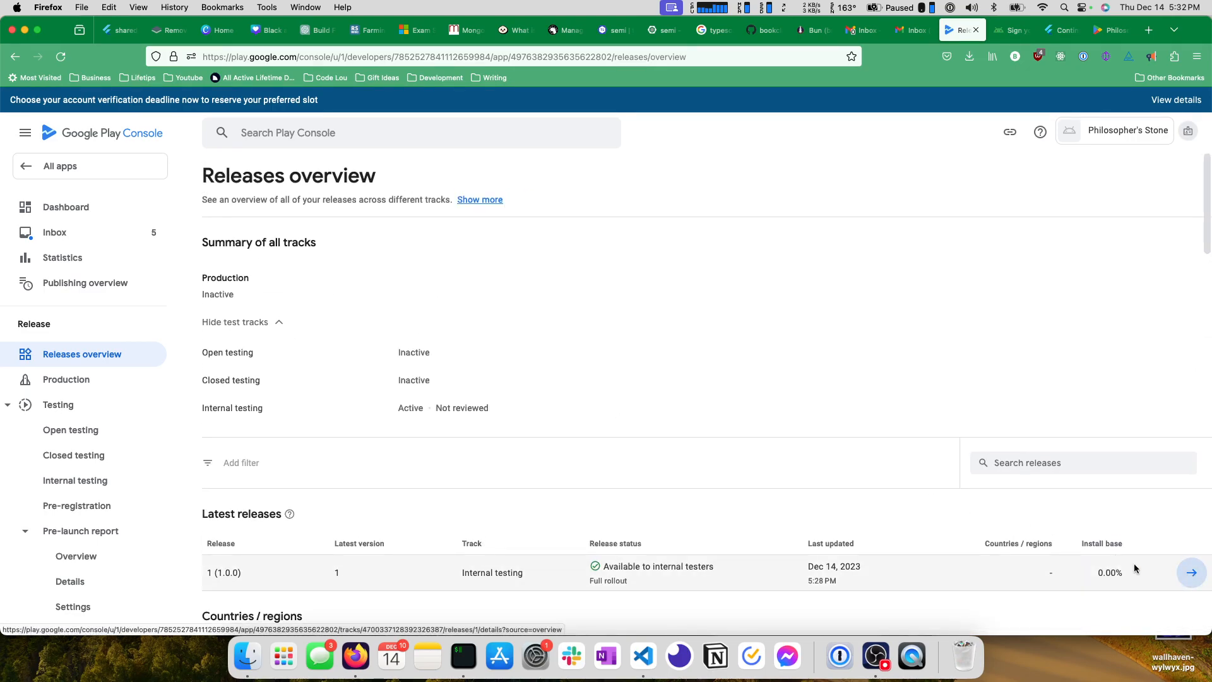
# Open release 1 (1.0.0) from the Releases overview and look through its bundles and release notes.
pyautogui.click(1191, 573)
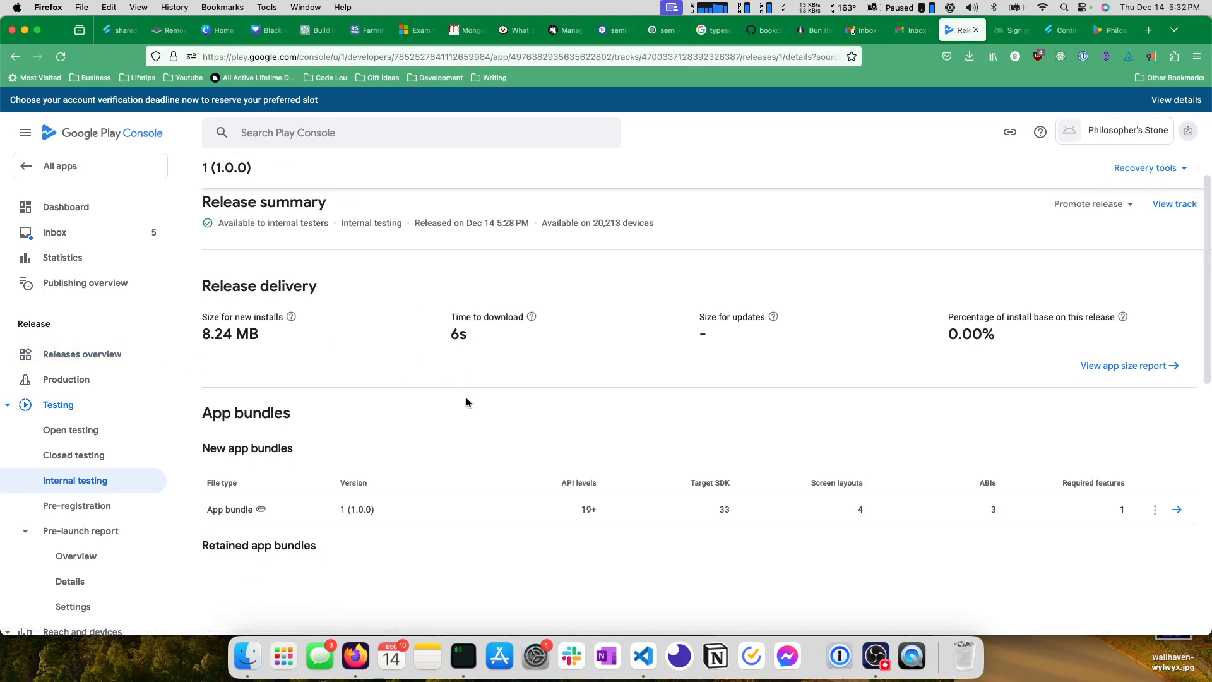
pyautogui.scroll(-10, 406, 441)
pyautogui.scroll(2, 345, 399)
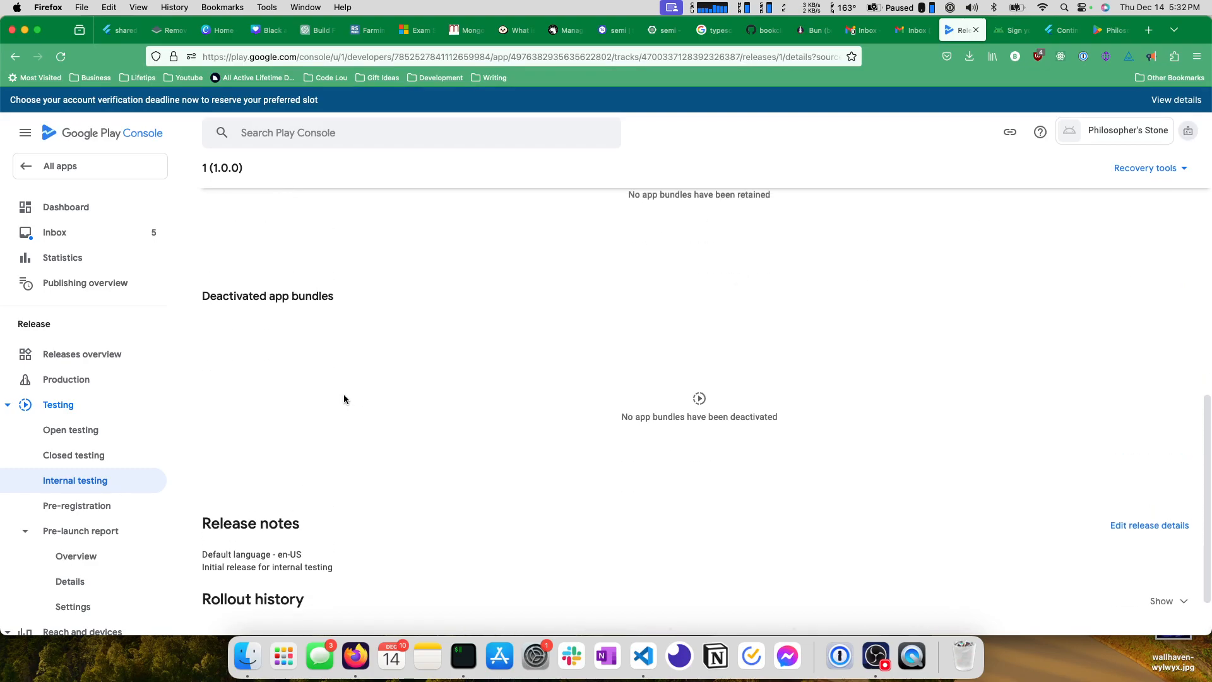
pyautogui.scroll(10, 343, 399)
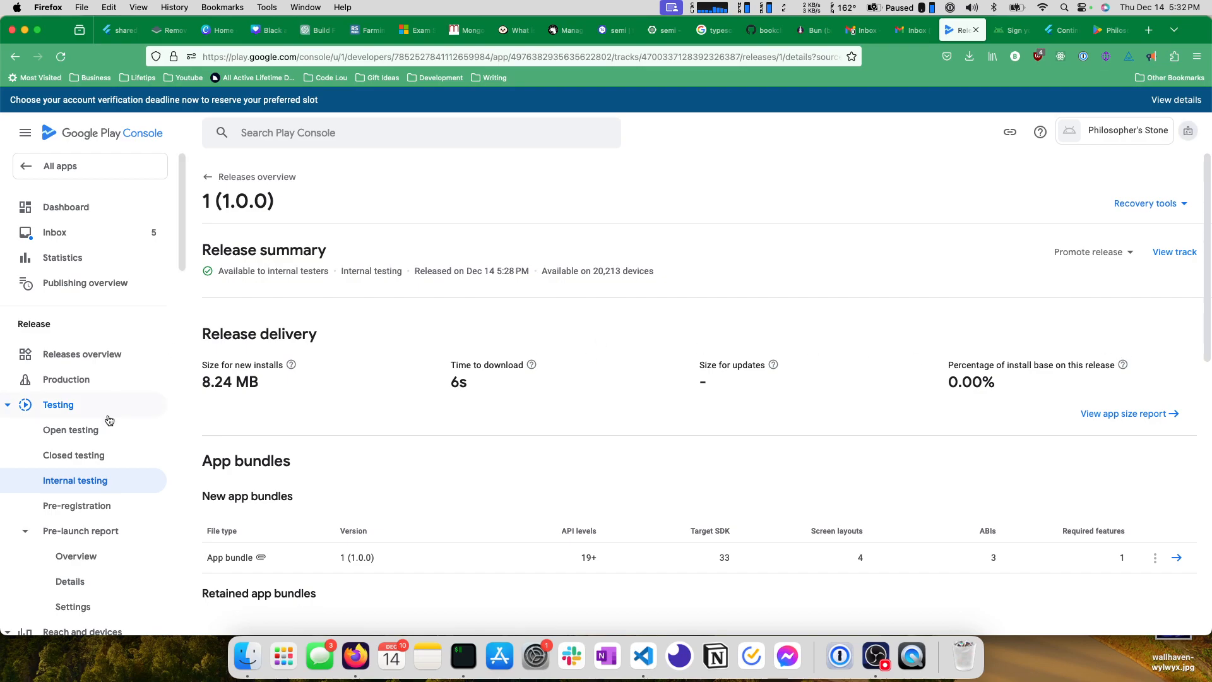
# Open the pre-launch report overview, expand the Stability summary, and read the issue's details and the remaining report sections.
pyautogui.scroll(-3, 101, 419)
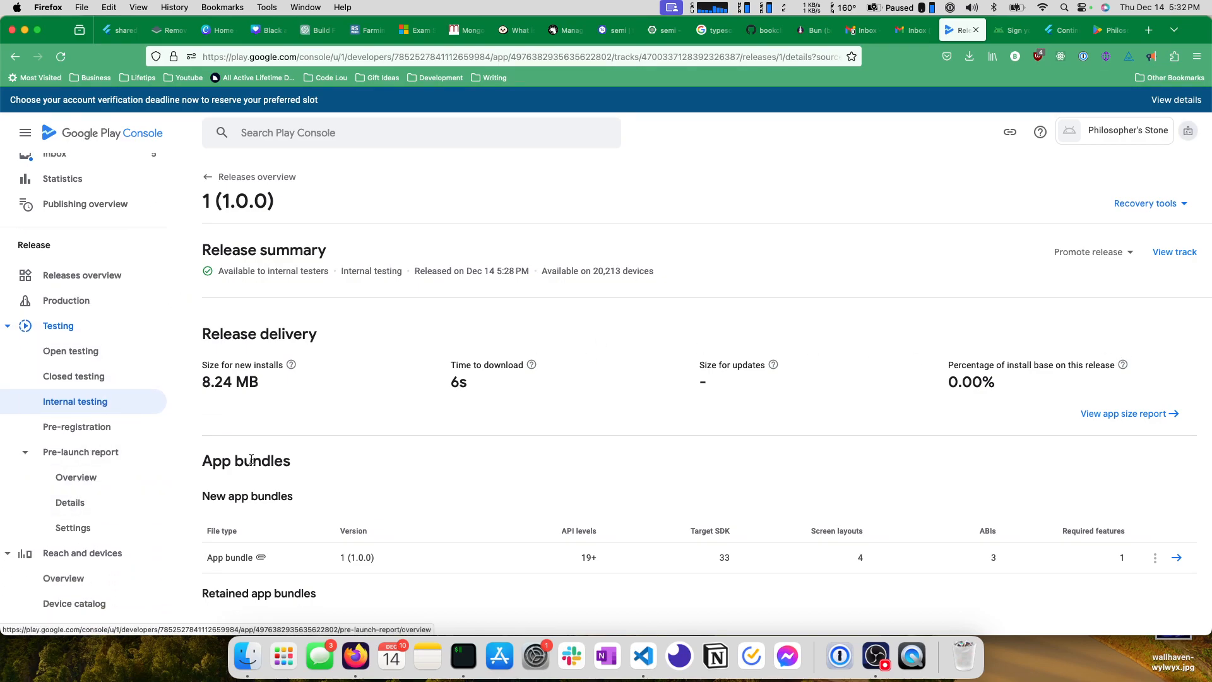
pyautogui.click(75, 477)
pyautogui.scroll(-5, 216, 316)
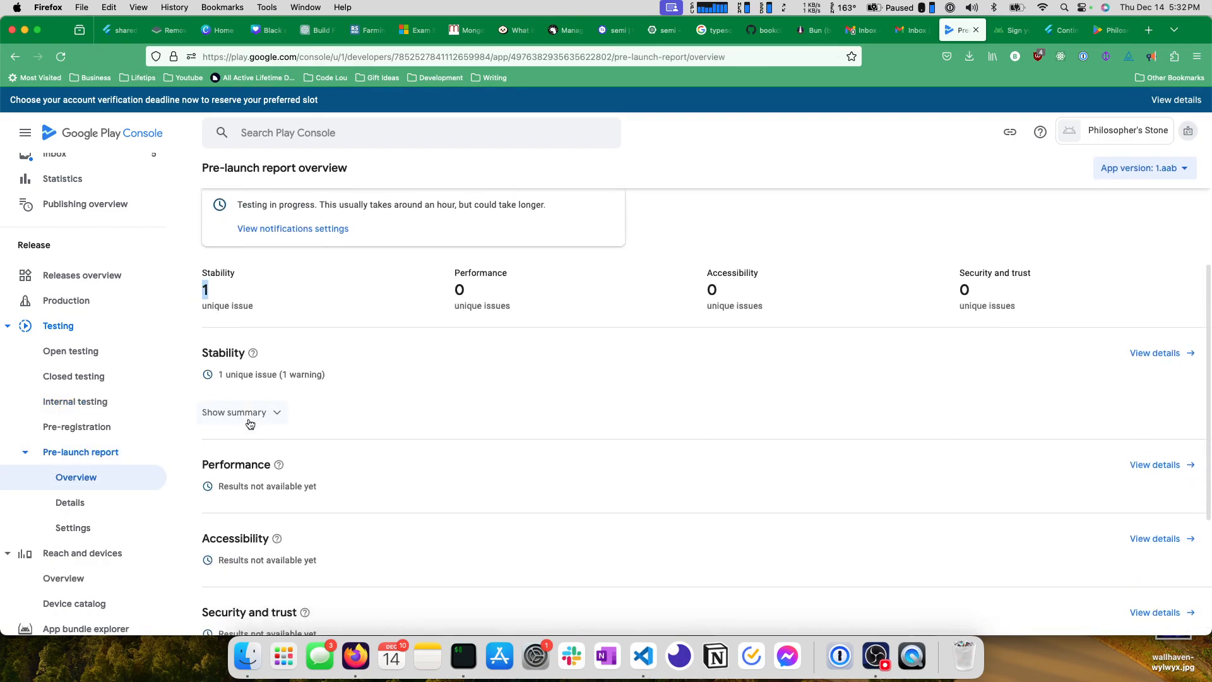
pyautogui.click(250, 418)
pyautogui.tripleClick(289, 470)
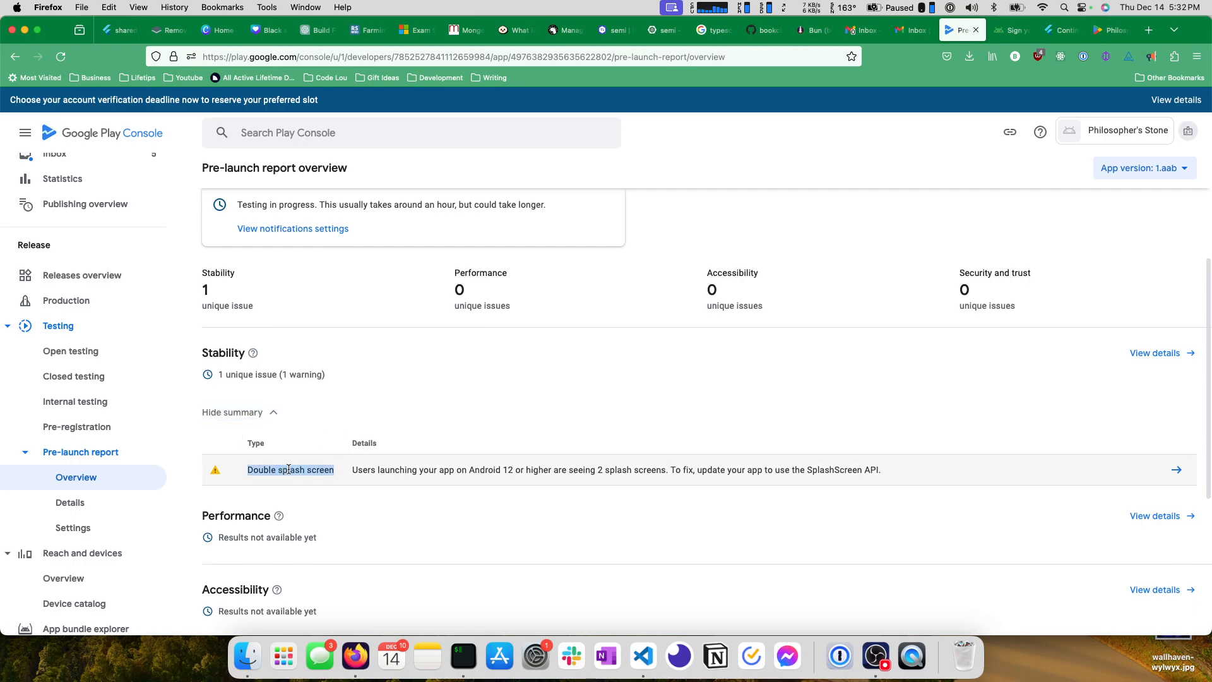
pyautogui.click(379, 478)
pyautogui.moveTo(362, 471); pyautogui.dragTo(402, 469)
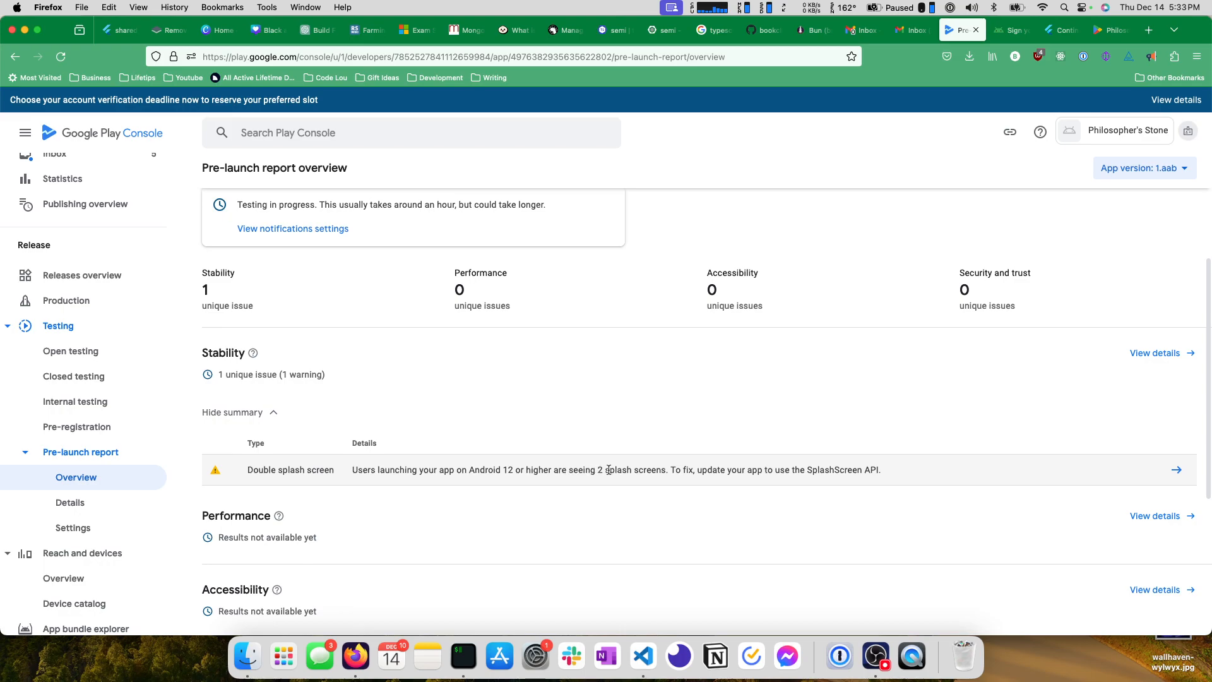
pyautogui.moveTo(669, 472); pyautogui.dragTo(895, 474)
pyautogui.click(895, 475)
pyautogui.scroll(-3, 433, 438)
pyautogui.scroll(-2, 441, 435)
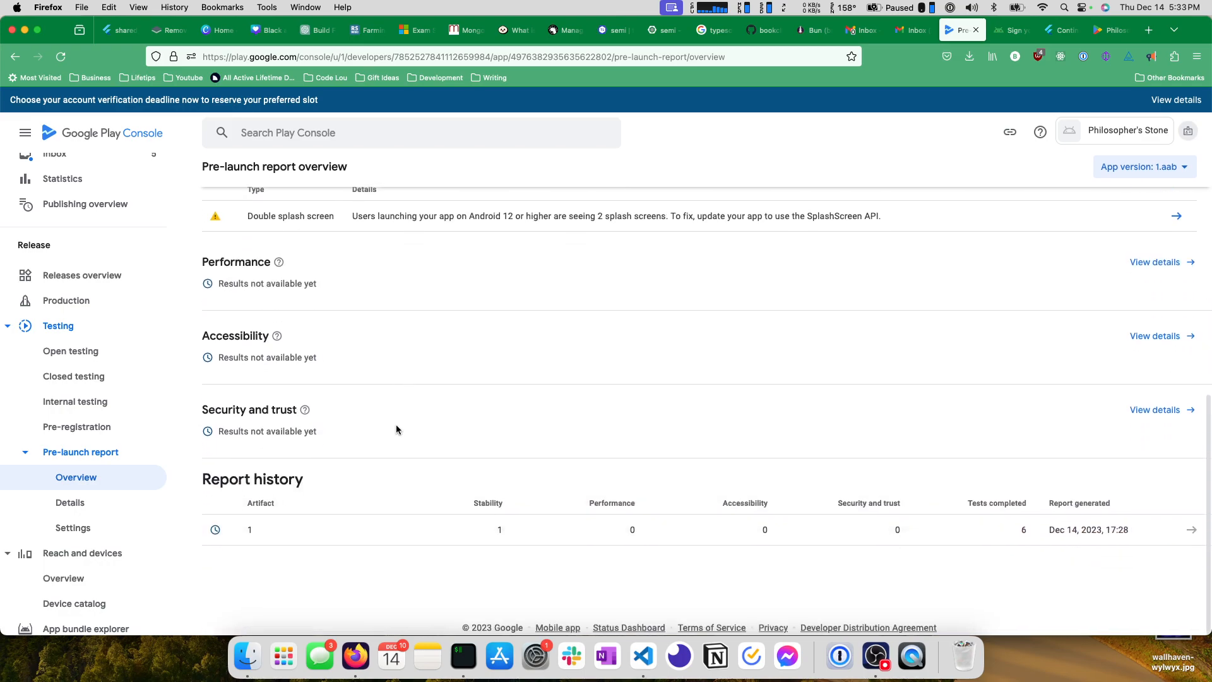
# Check the pre-launch report's settings and details pages, and look over the other console sections.
pyautogui.click(56, 527)
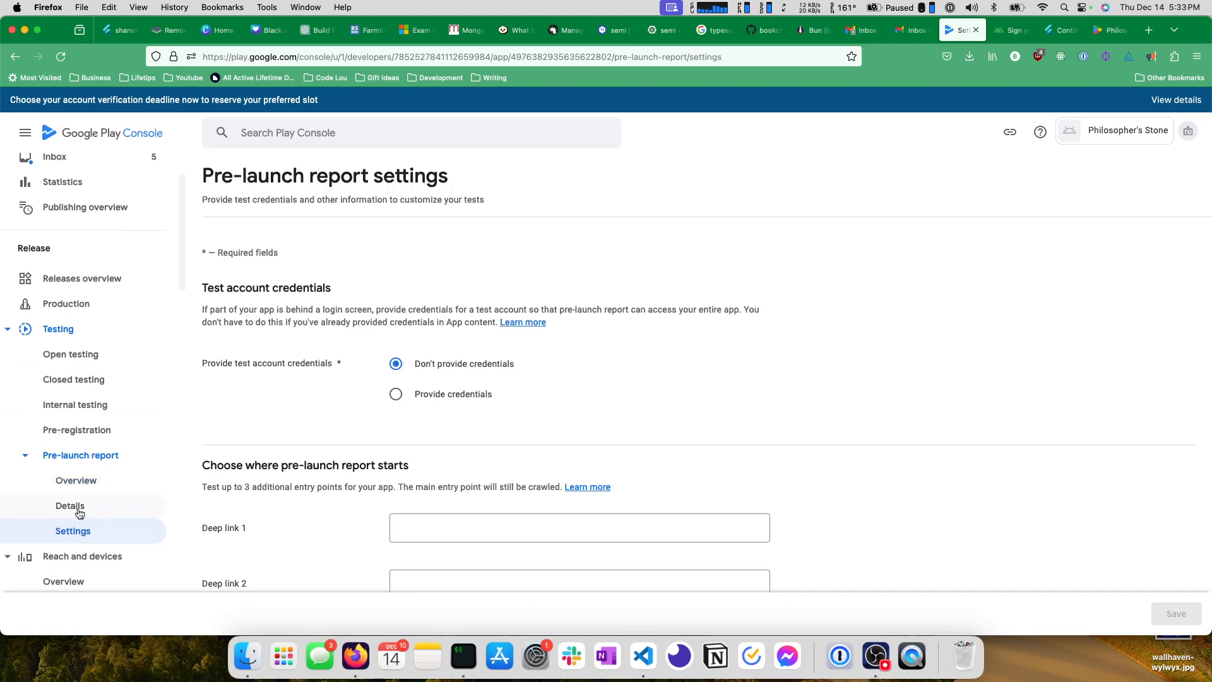
pyautogui.click(72, 508)
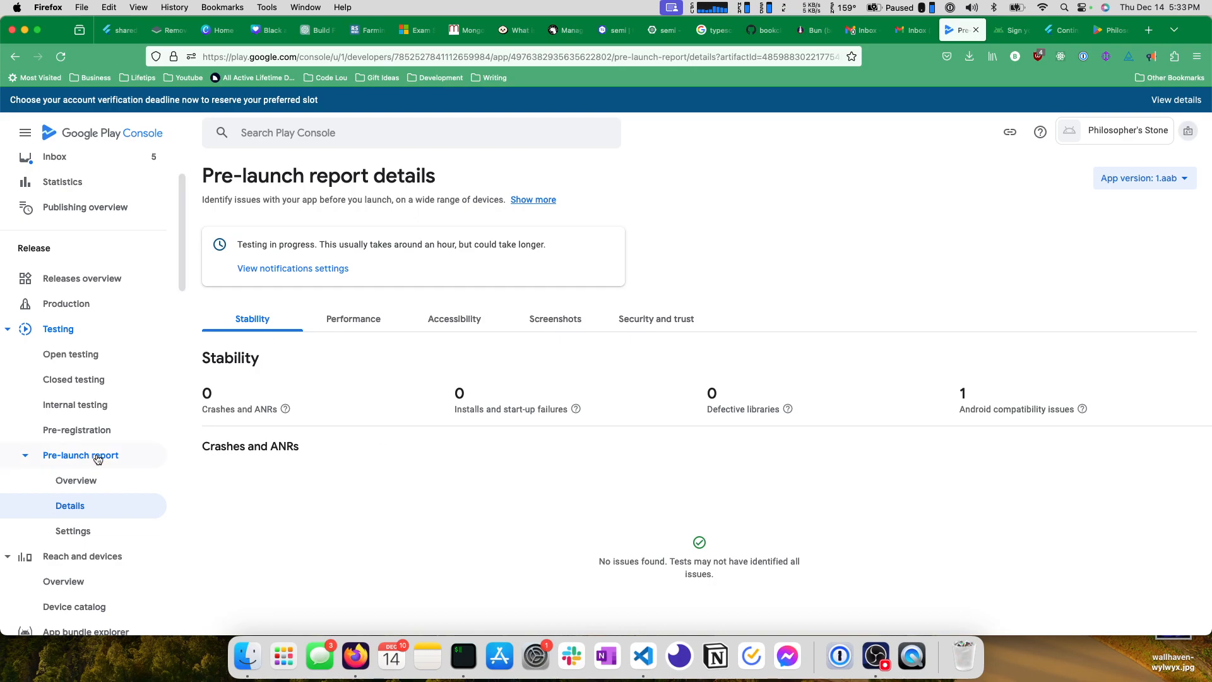
pyautogui.scroll(-5, 95, 524)
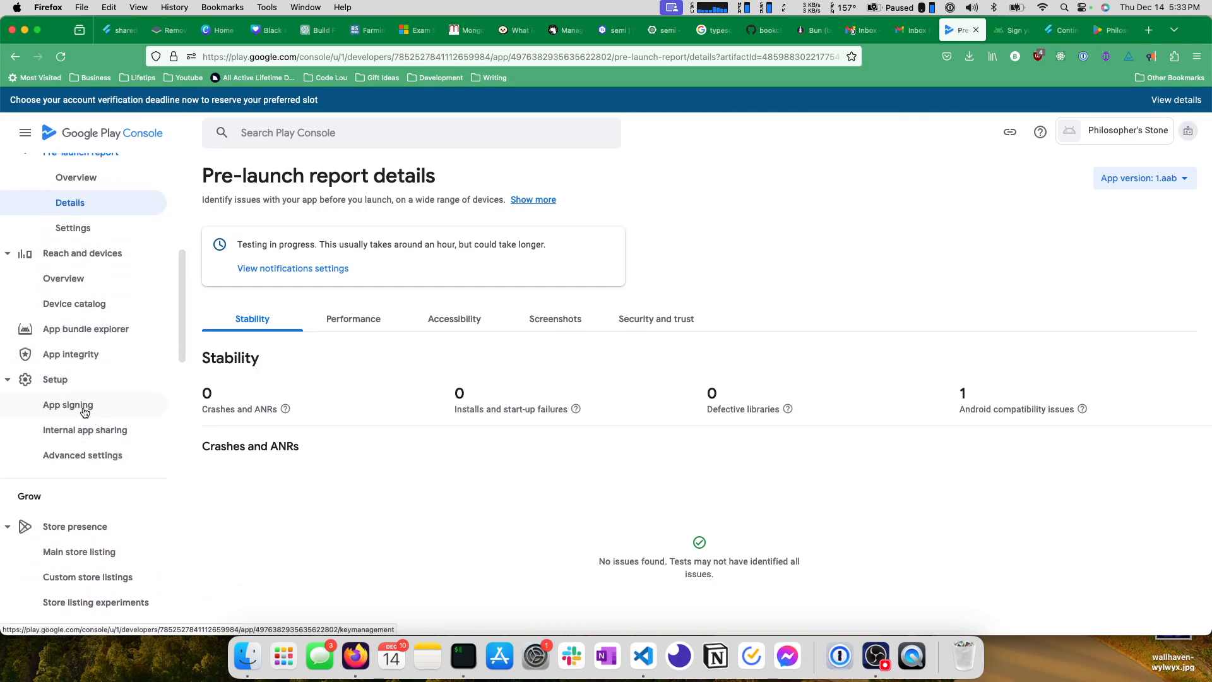
pyautogui.scroll(2, 63, 411)
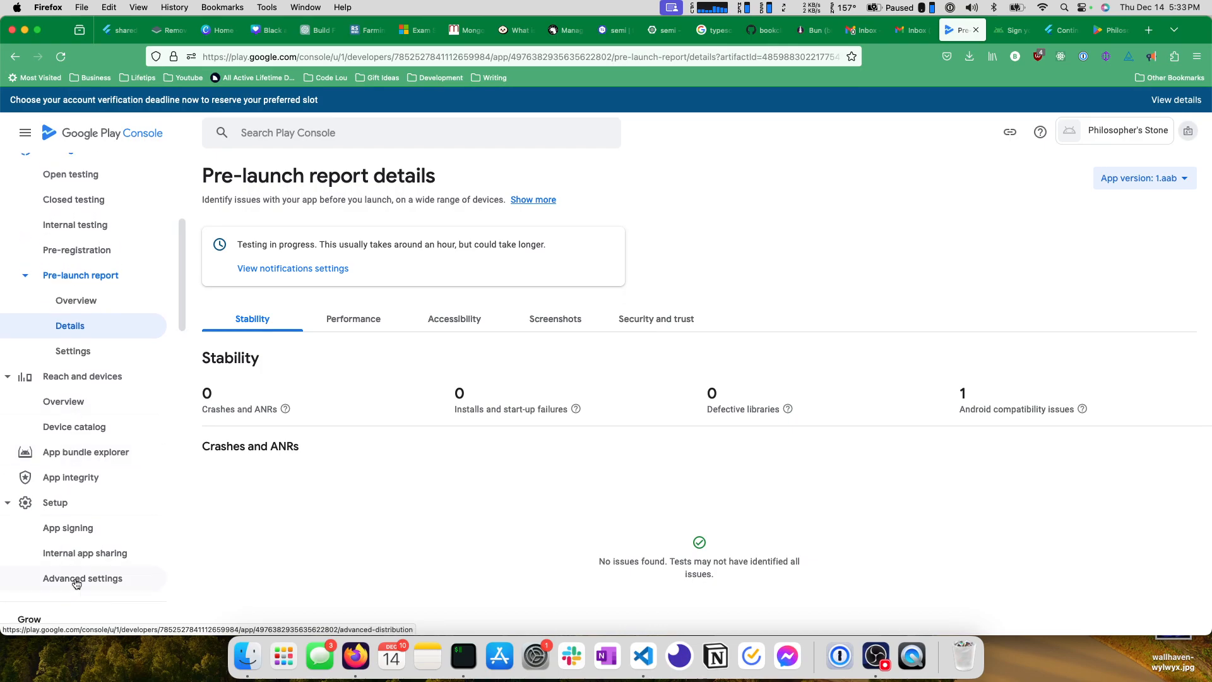
# Return to the Internal testing page and copy the package name com.pyrestudios.philosophers_stone from the temporary app name.
pyautogui.scroll(3, 70, 555)
pyautogui.click(82, 415)
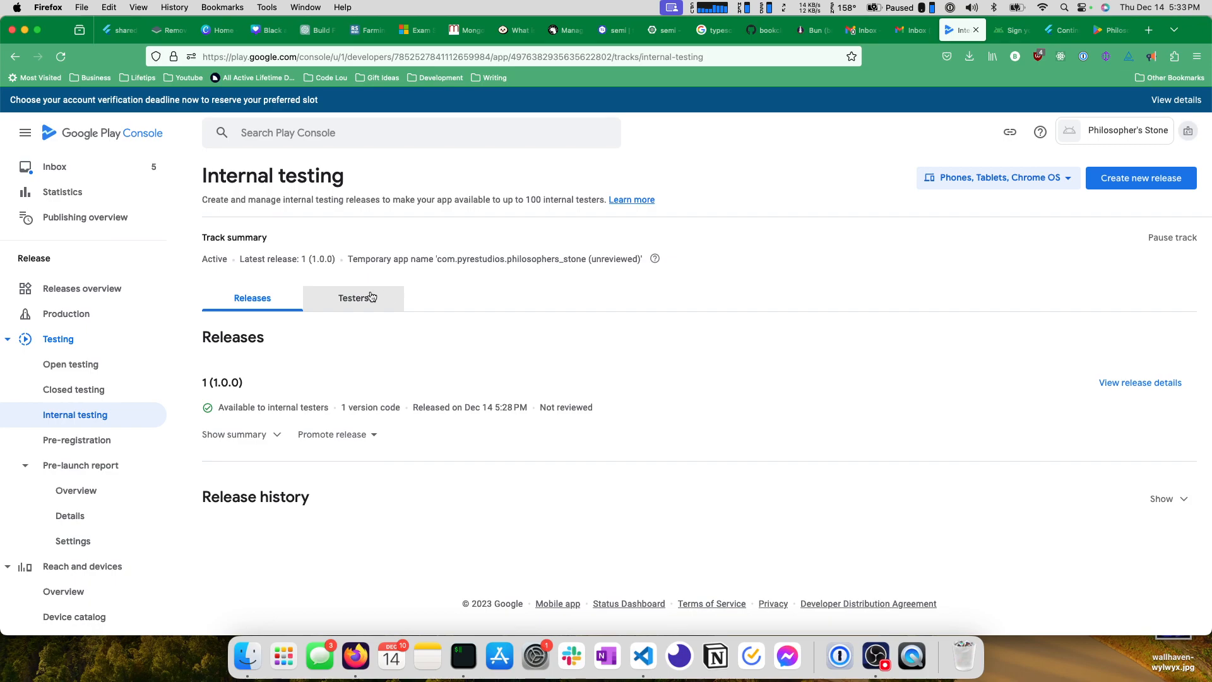
pyautogui.moveTo(437, 259); pyautogui.dragTo(588, 260)
pyautogui.press('super+c')
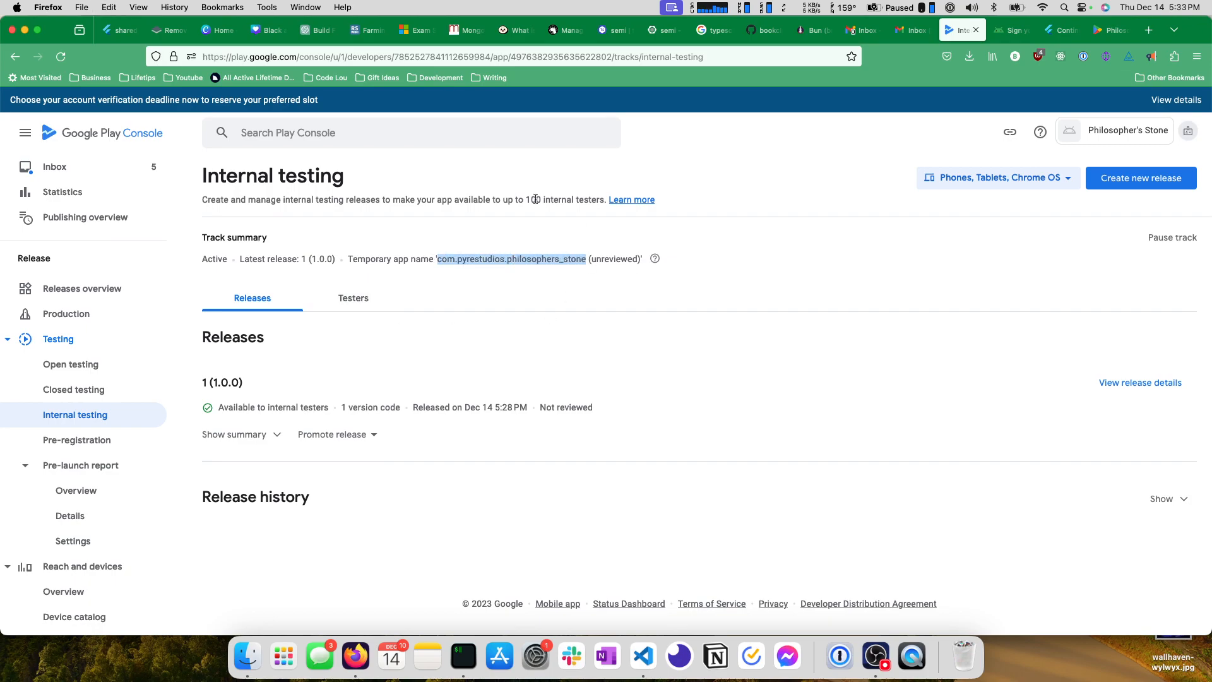
# Switch to the Google Play store, search for com.pyrestudios.philosophers_stone, and look through the results for the app.
pyautogui.click(1012, 31)
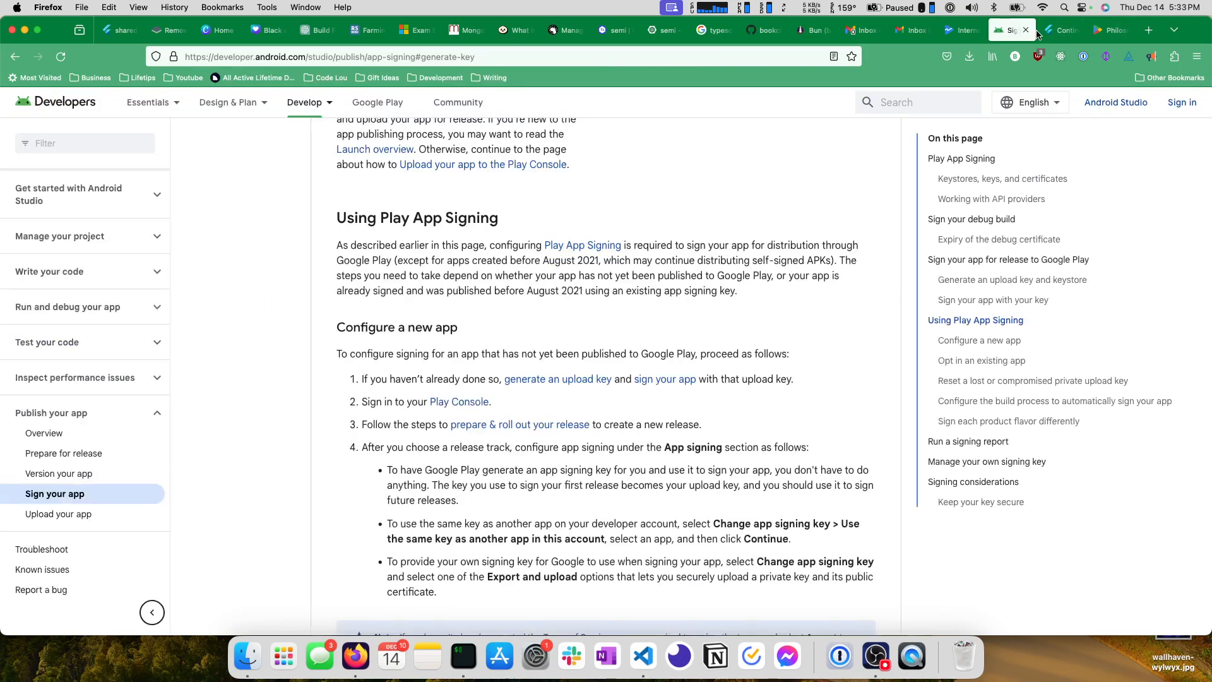
pyautogui.click(1054, 32)
pyautogui.click(1095, 36)
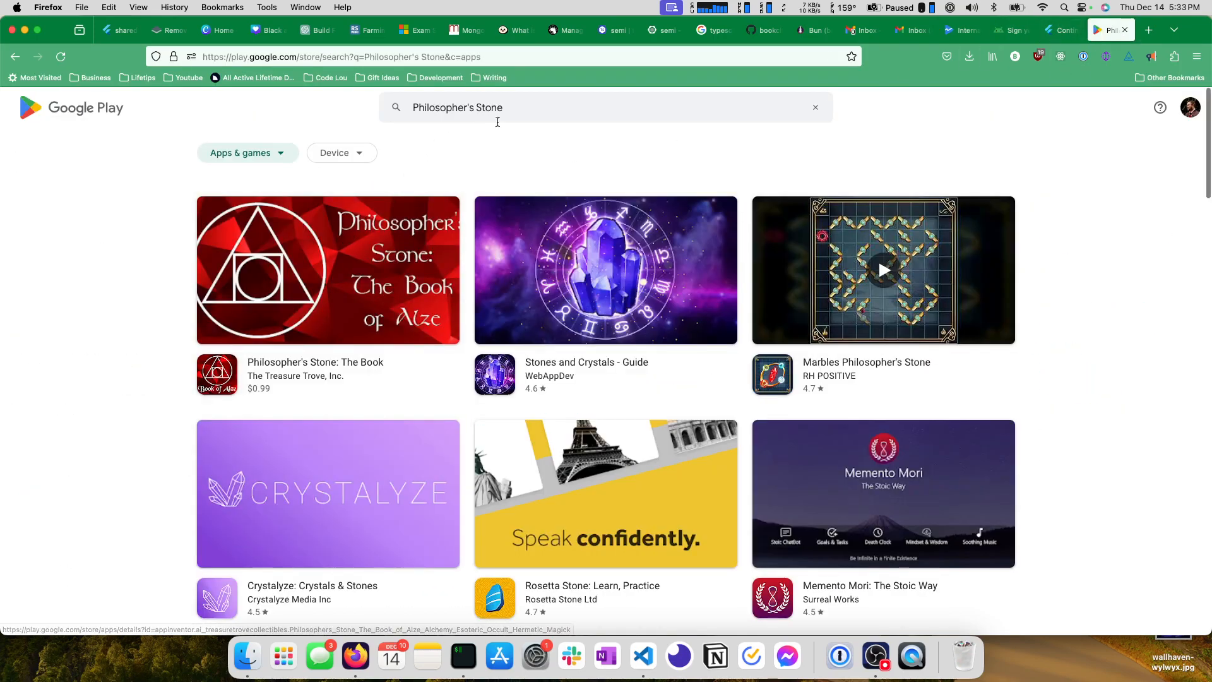
pyautogui.click(496, 115)
pyautogui.press('super+v')
pyautogui.press('Return')
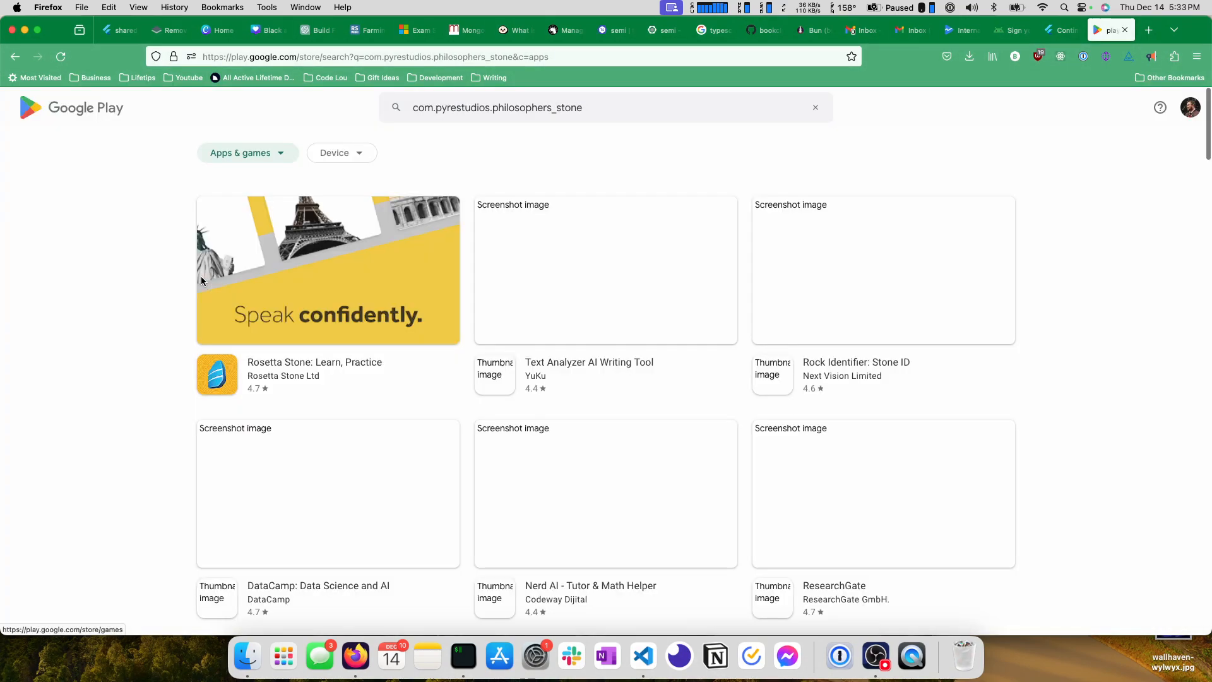
pyautogui.scroll(-5, 142, 248)
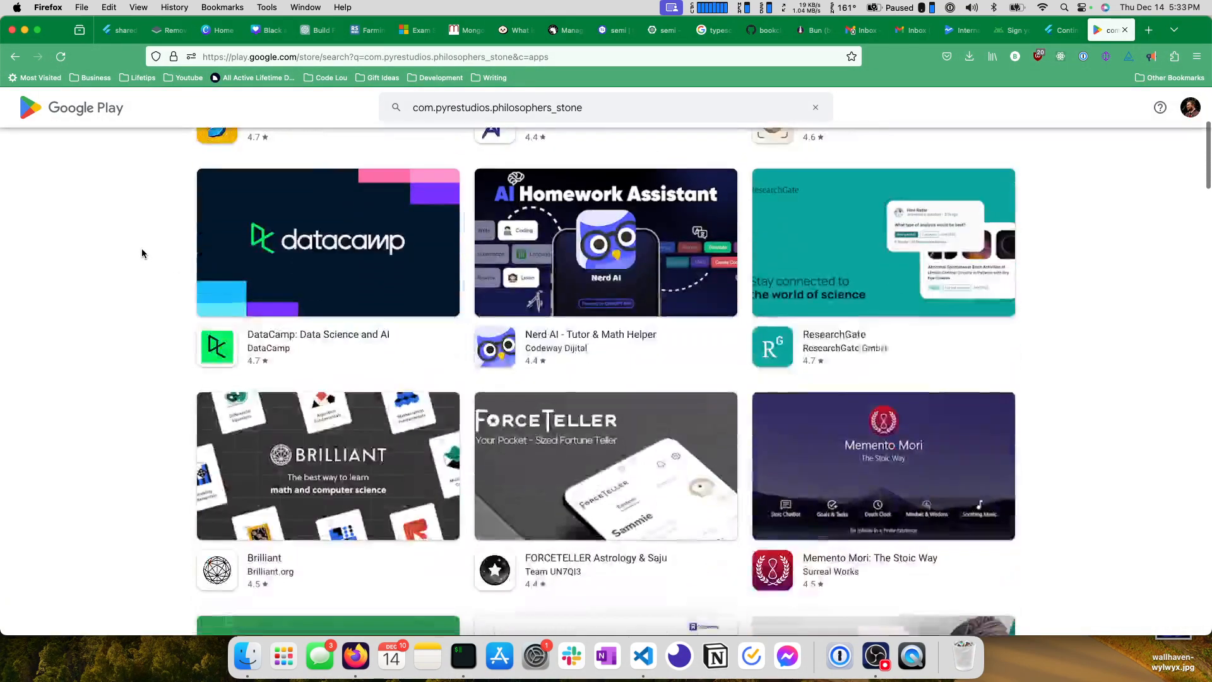
pyautogui.scroll(2, 165, 307)
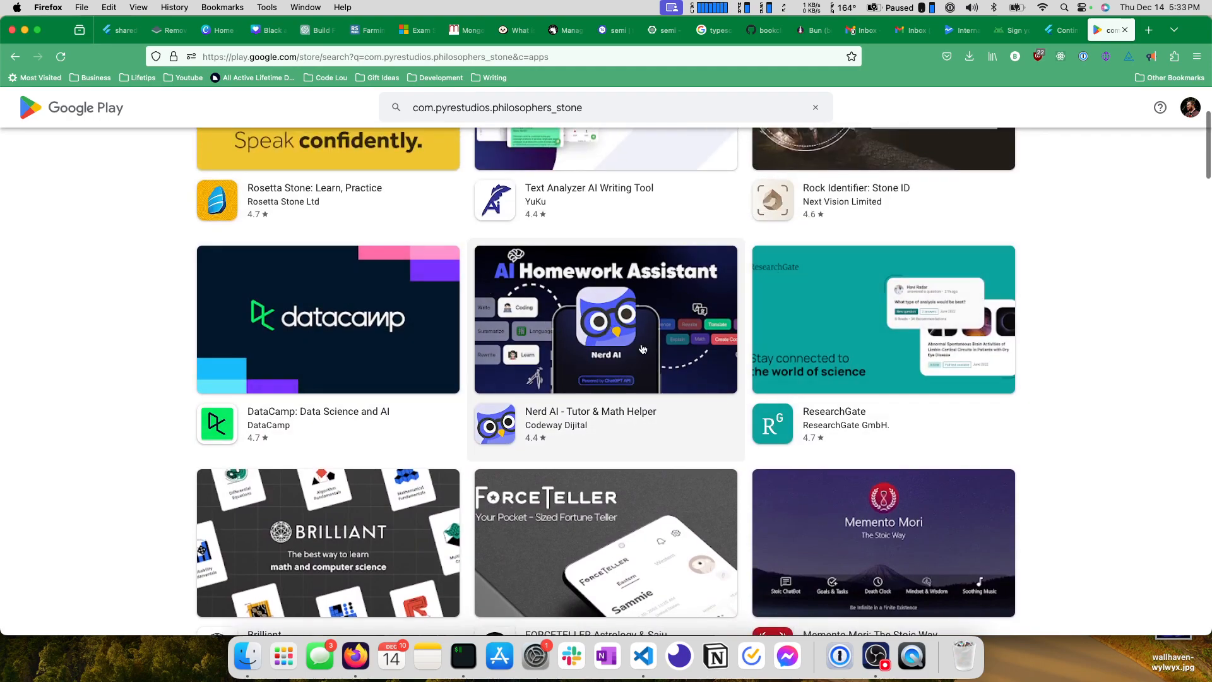
pyautogui.scroll(-12, 789, 325)
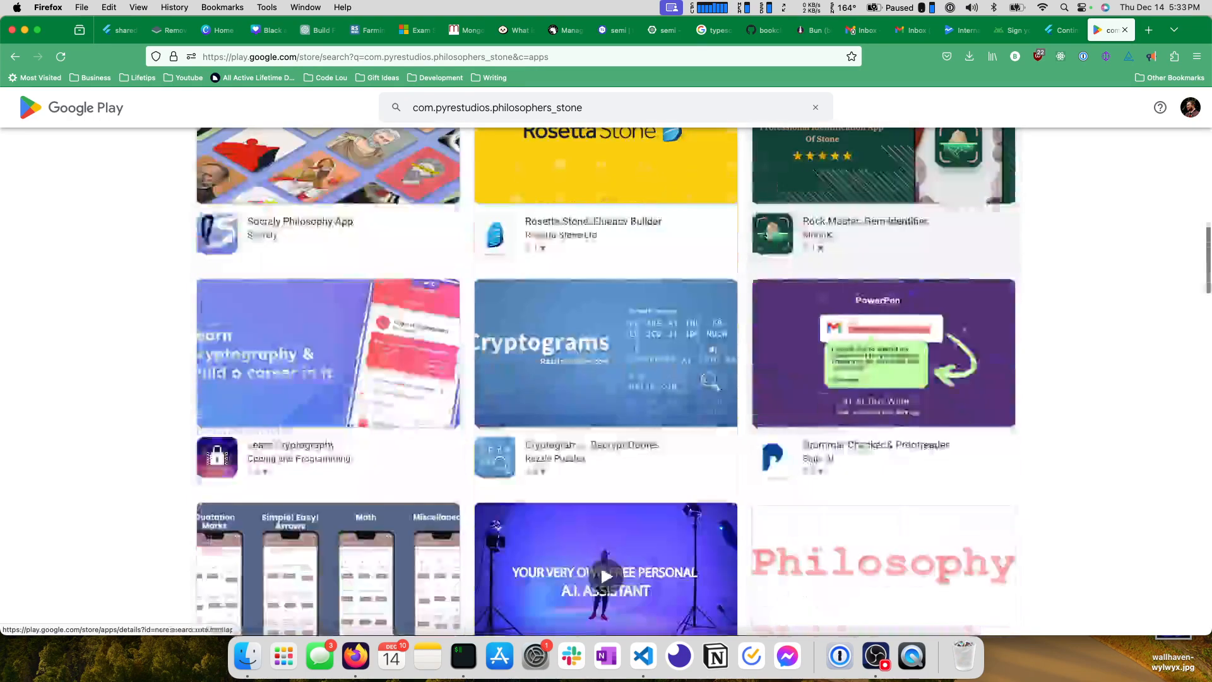
pyautogui.scroll(-10, 765, 236)
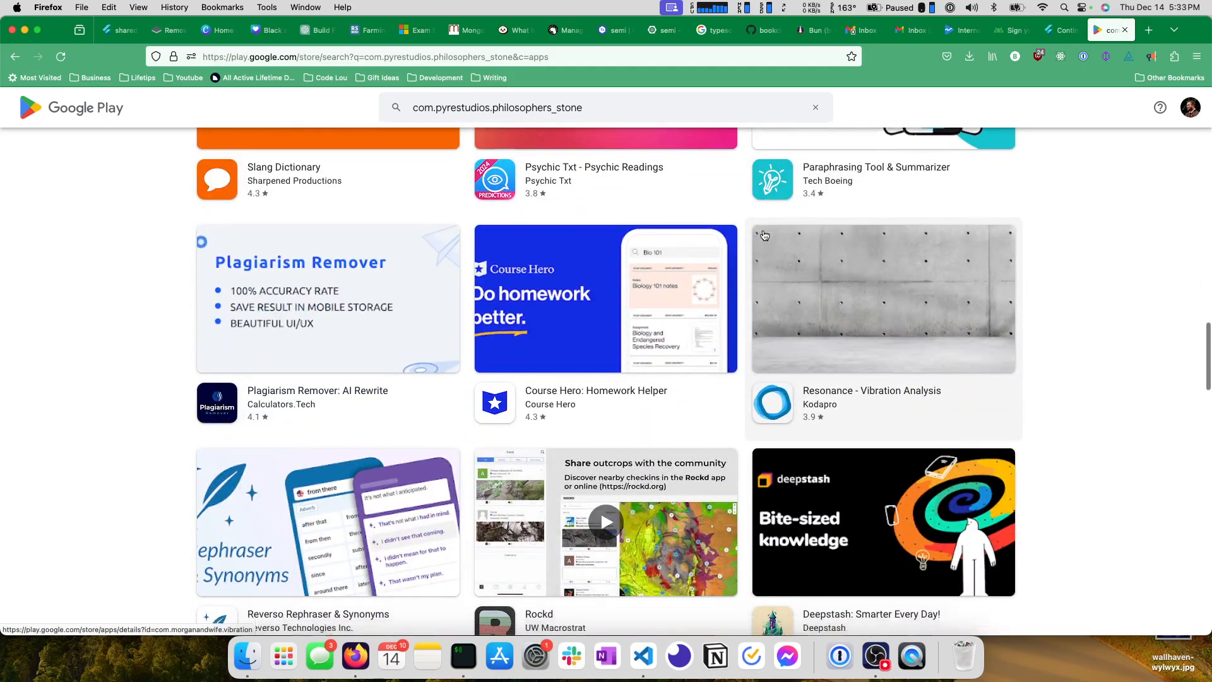
pyautogui.scroll(-8, 764, 236)
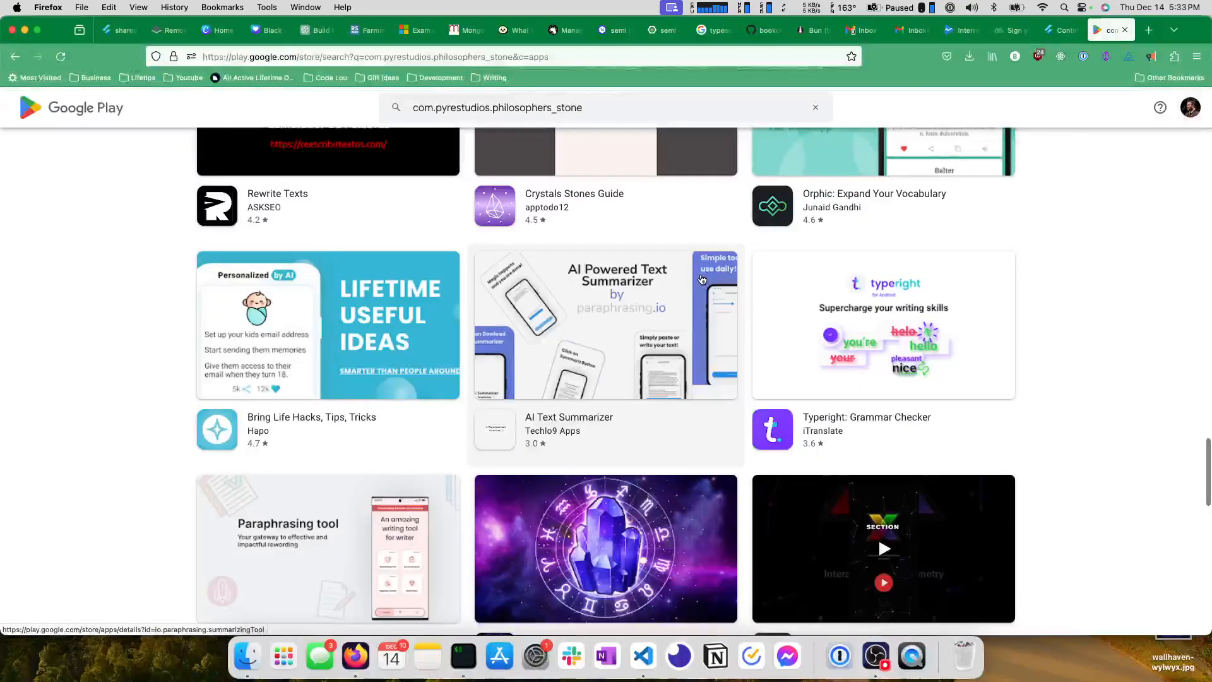
# Look further through the Google Play search results for com.pyrestudios.philosophers_stone and return to the start of the list.
pyautogui.scroll(-10, 699, 281)
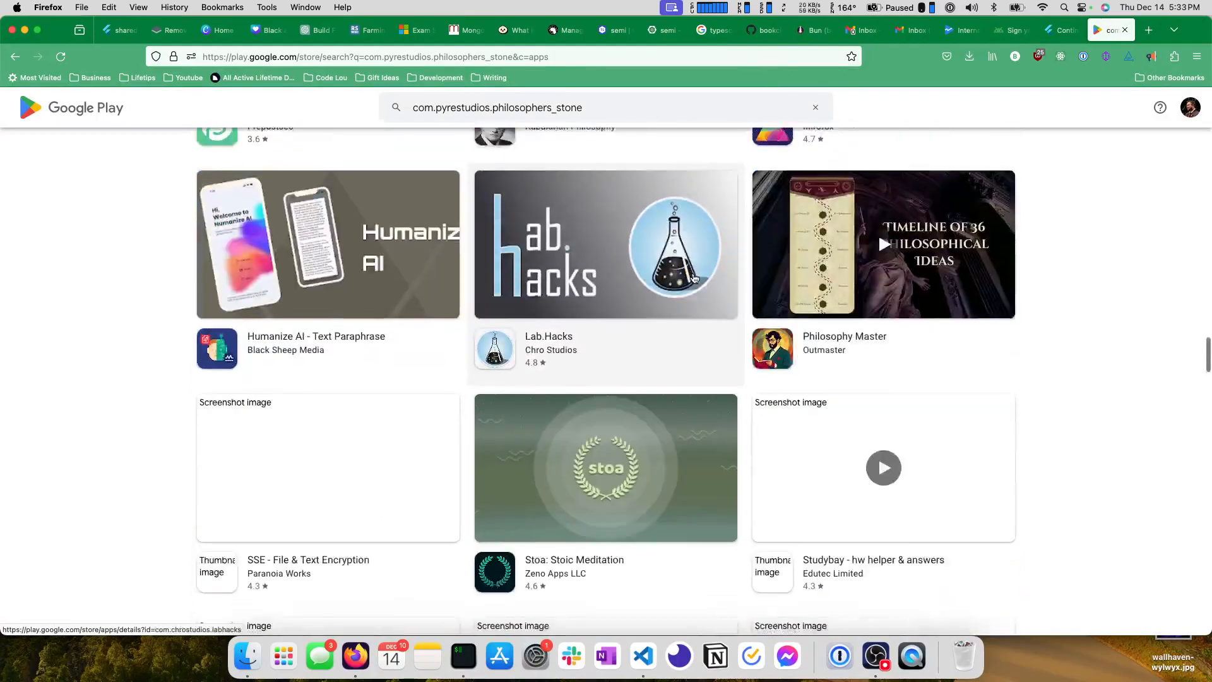
pyautogui.scroll(-15, 691, 280)
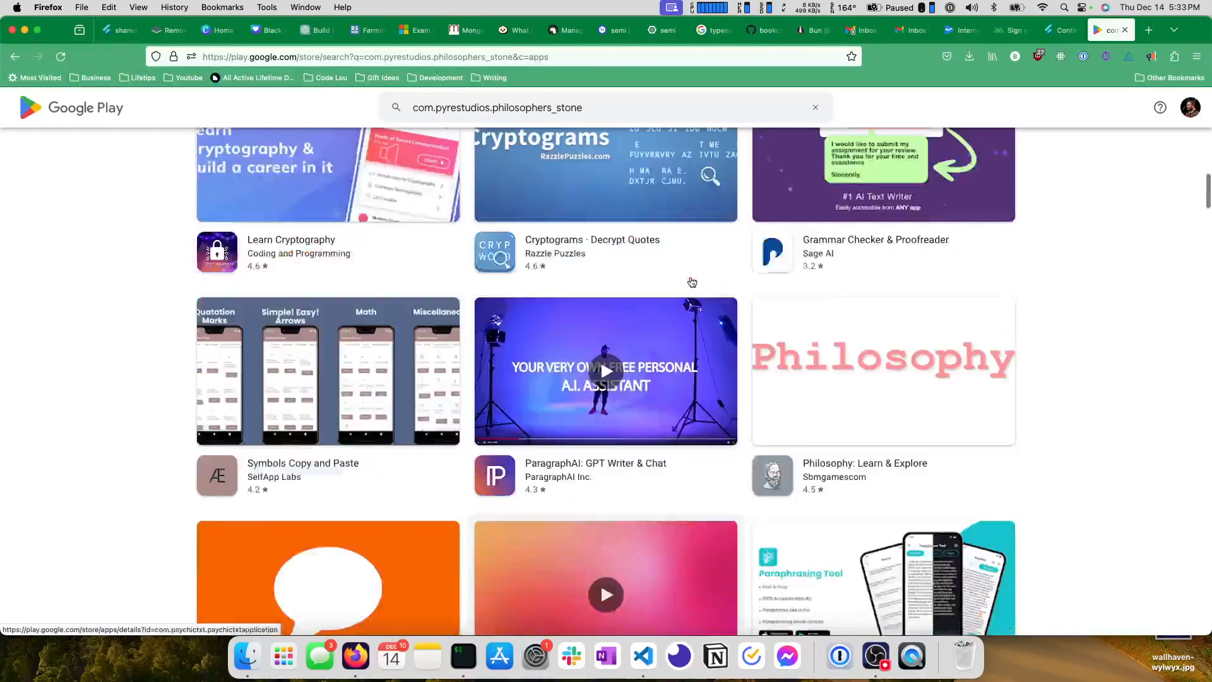
pyautogui.scroll(20, 691, 281)
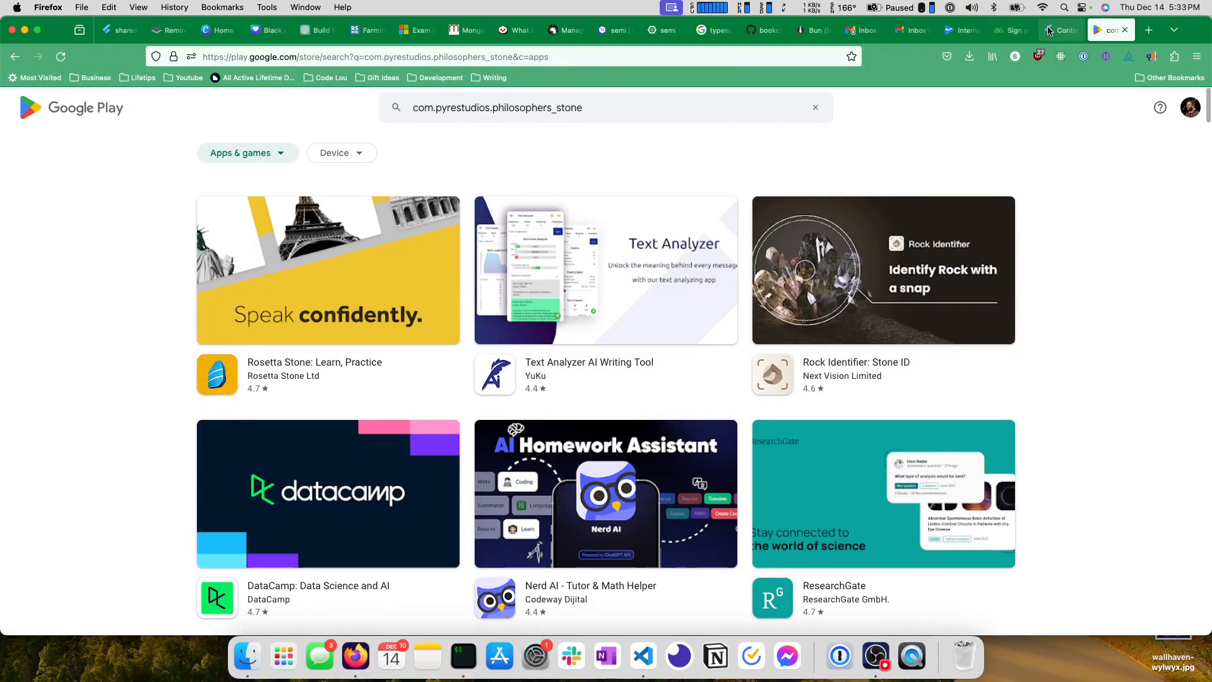
# Switch back to Google Play Console's Internal testing page for Philosopher's Stone.
pyautogui.click(1051, 29)
pyautogui.click(1011, 31)
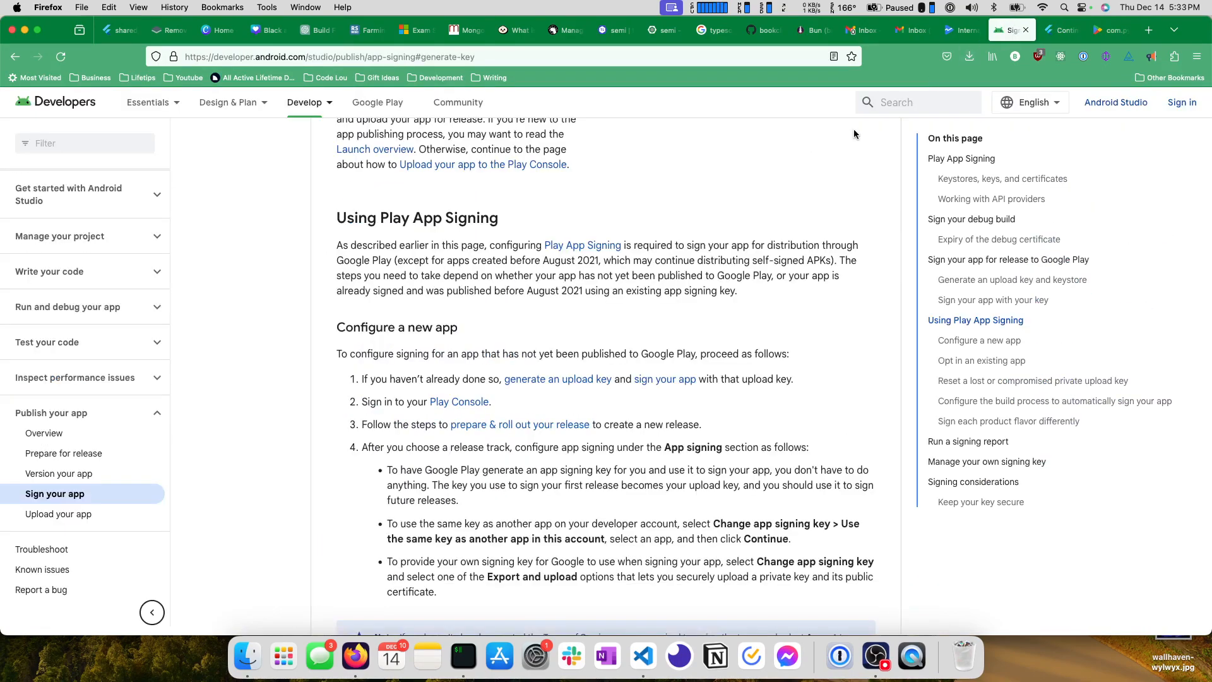
pyautogui.click(963, 31)
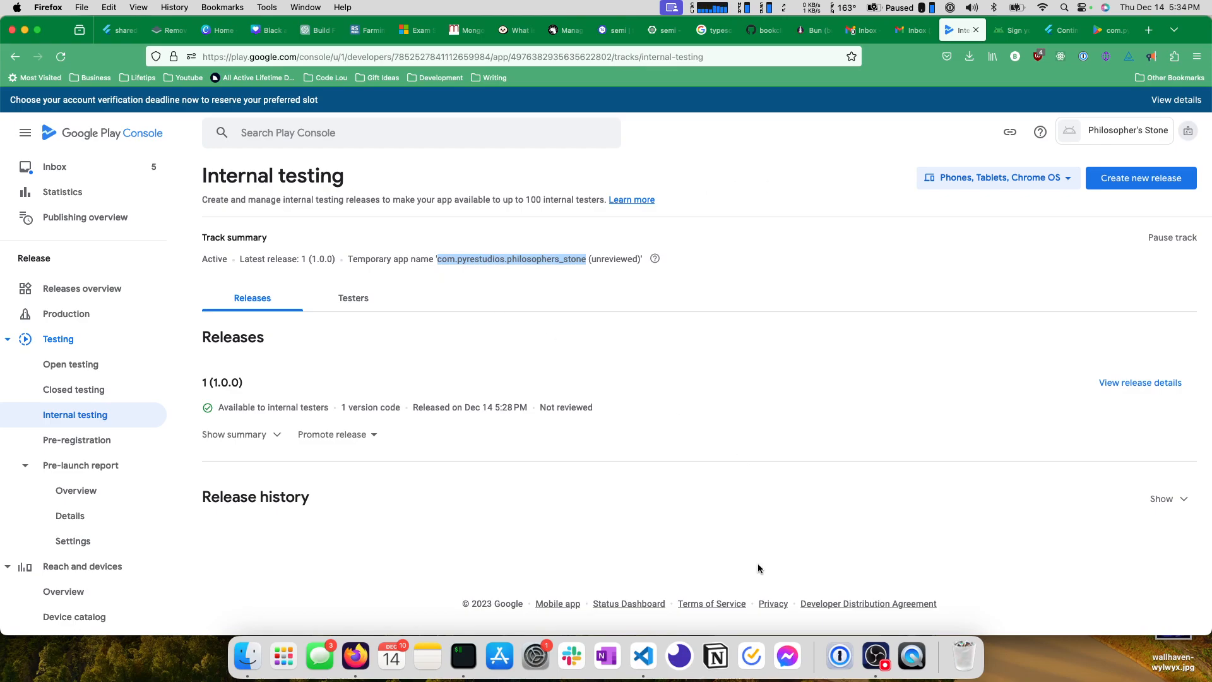
pyautogui.press('super+shift+4')
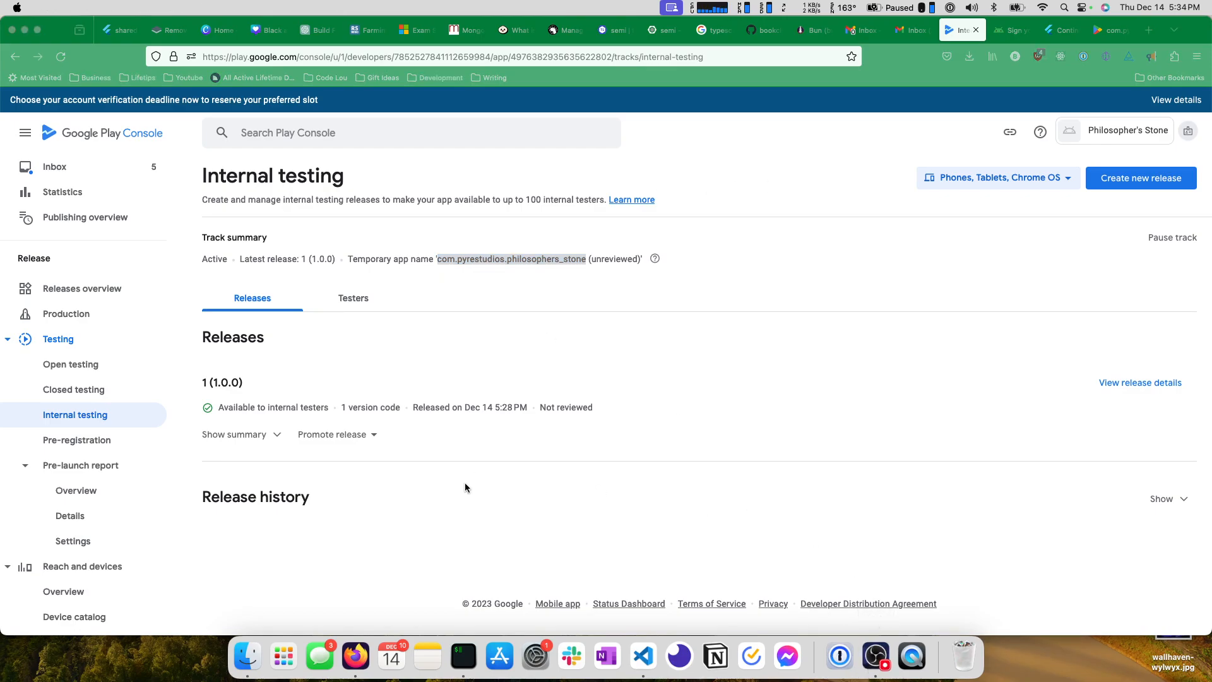